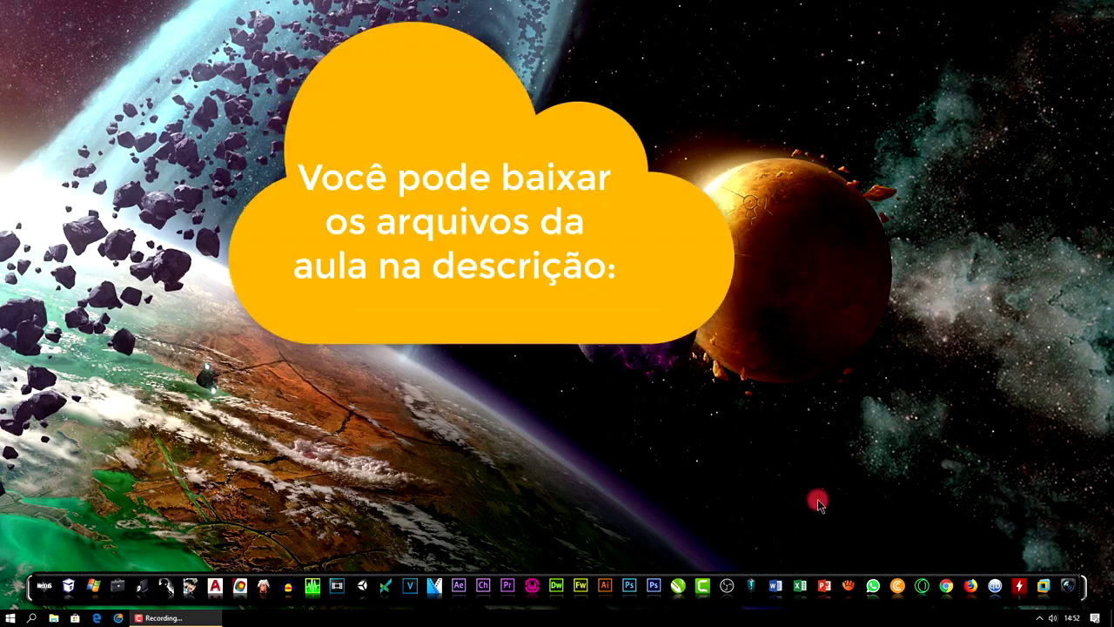
- Launch Excel, create a blank workbook (Pasta1) and add a second sheet
{"action": "left_click", "coordinate": [799, 585]}
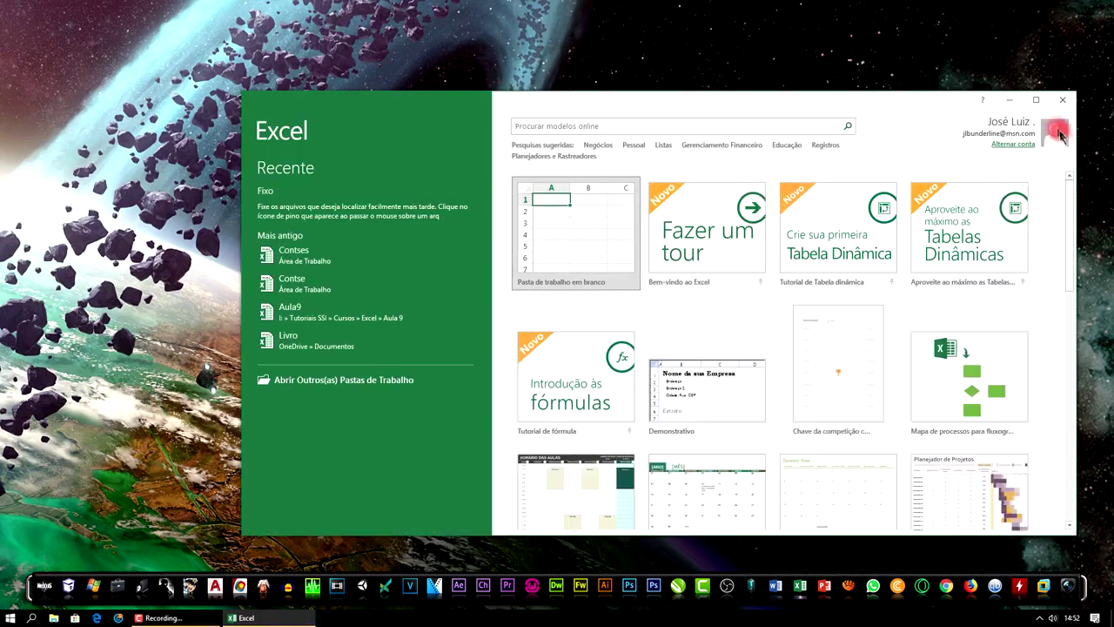
{"action": "left_click", "coordinate": [1035, 100]}
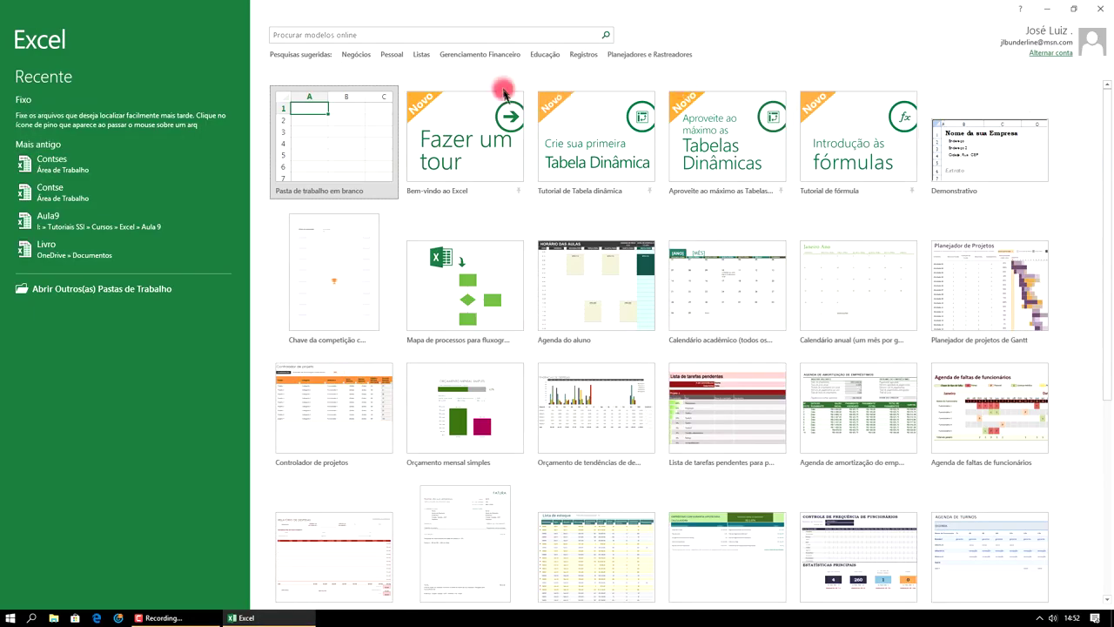
{"action": "left_click", "coordinate": [327, 130]}
{"action": "left_click", "coordinate": [326, 122]}
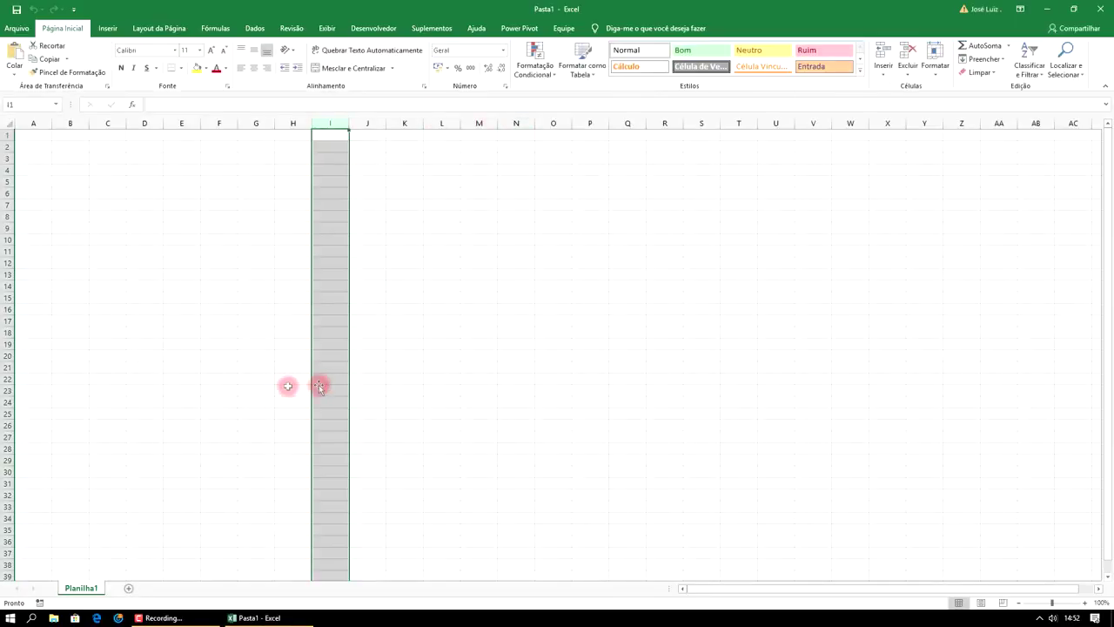
{"action": "left_click", "coordinate": [127, 588]}
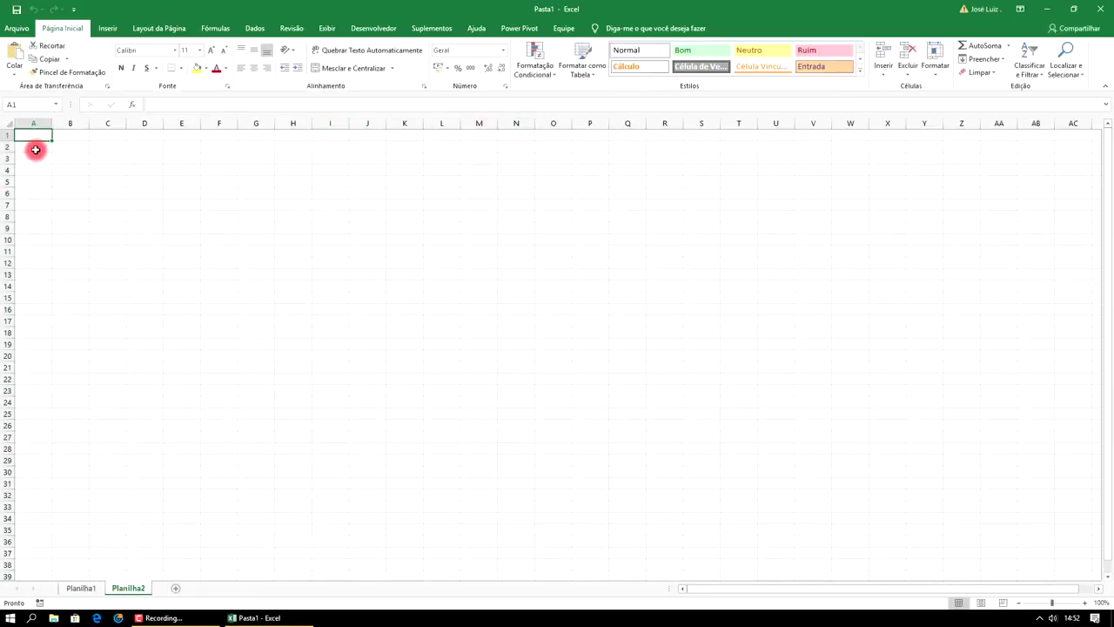
- Enter the labels Nome:, Fone: and Endereço: in cells A2, B2 and C2
{"action": "left_click", "coordinate": [1083, 606]}
{"action": "left_click", "coordinate": [1084, 606]}
{"action": "left_click", "coordinate": [1083, 607]}
{"action": "left_click", "coordinate": [1084, 607]}
{"action": "left_click", "coordinate": [1084, 606]}
{"action": "left_click", "coordinate": [1084, 607]}
{"action": "left_click", "coordinate": [1084, 607]}
{"action": "left_click", "coordinate": [1084, 607]}
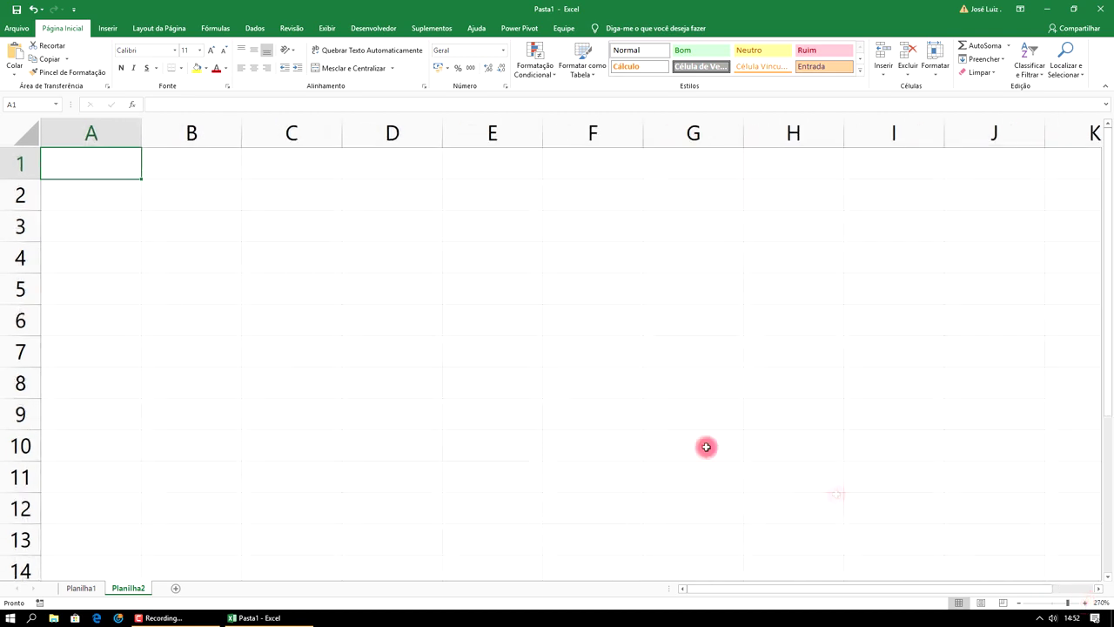
{"action": "left_click", "coordinate": [86, 194]}
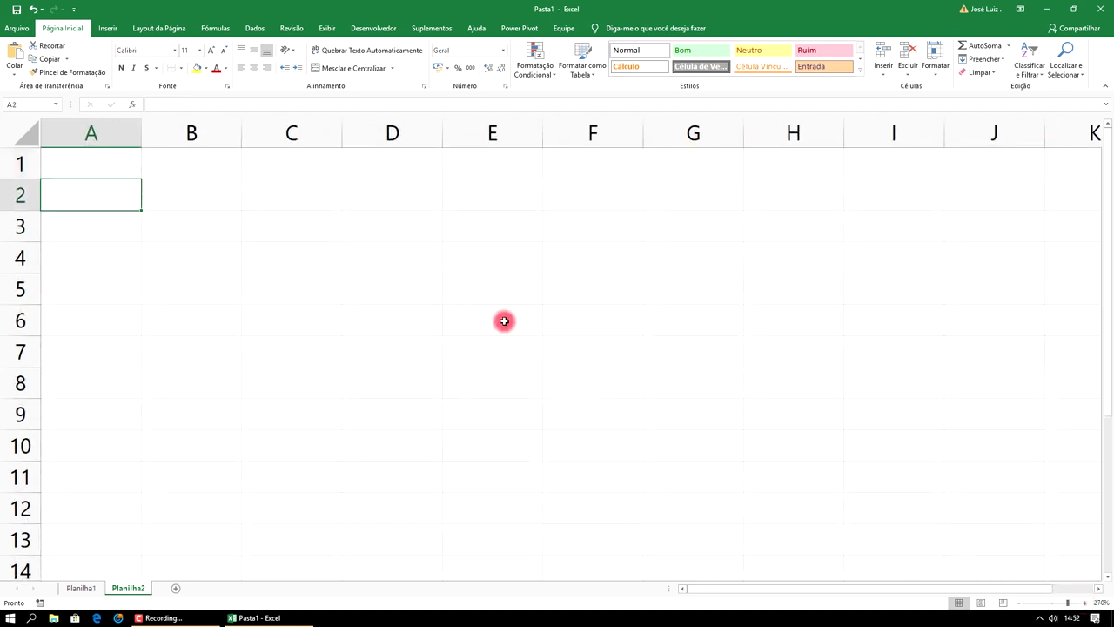
{"action": "type", "text": "Nome:"}
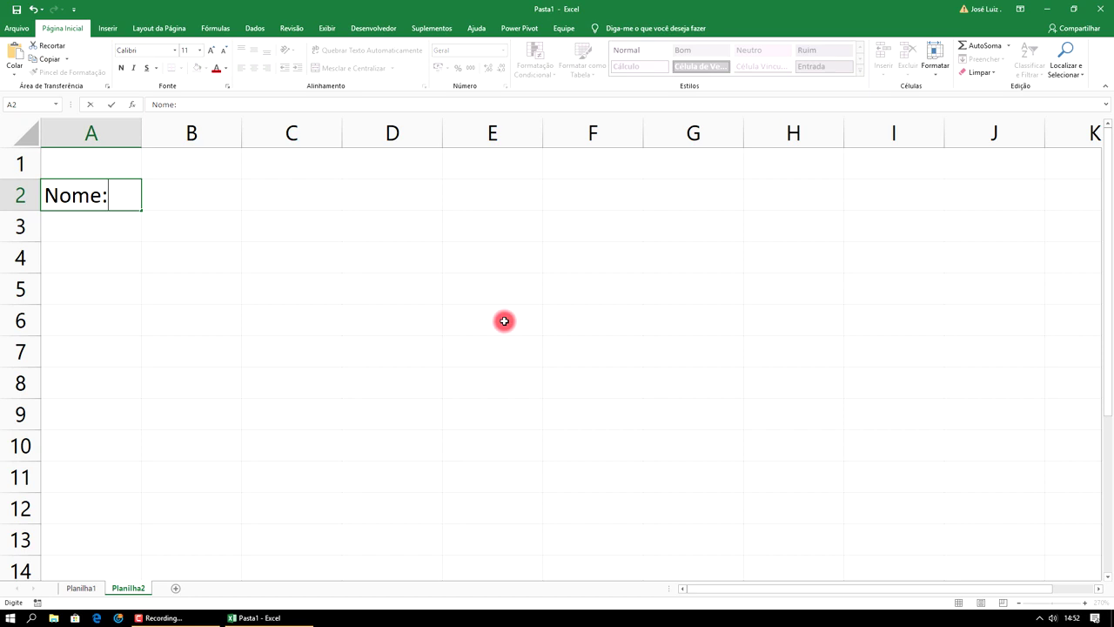
{"action": "key", "text": "Tab"}
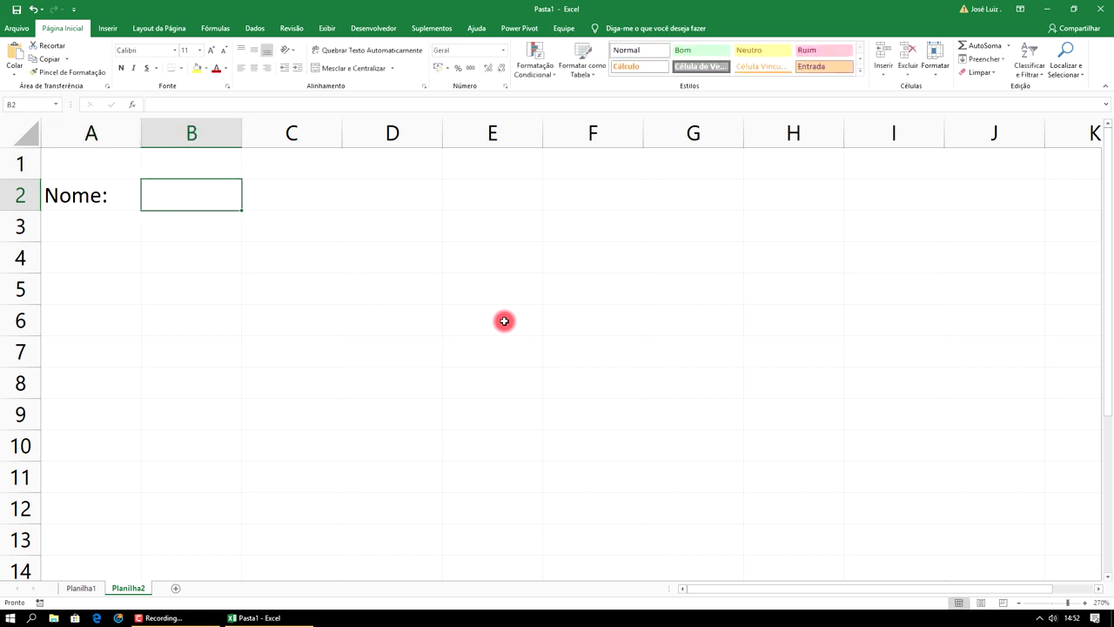
{"action": "type", "text": "Fone:"}
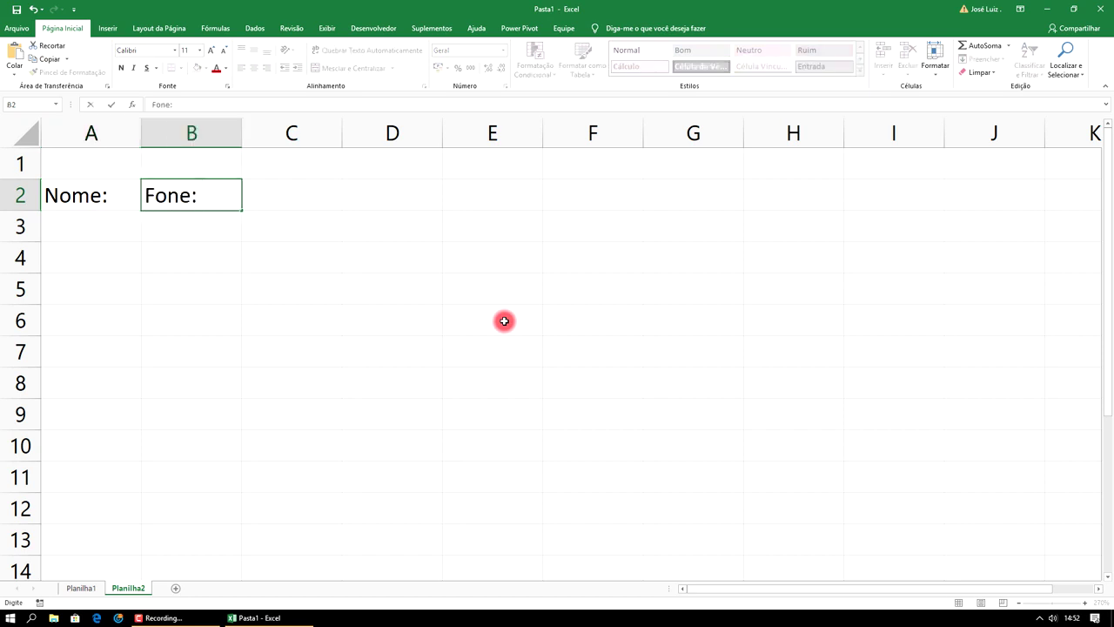
{"action": "key", "text": "Tab"}
{"action": "type", "text": "E"}
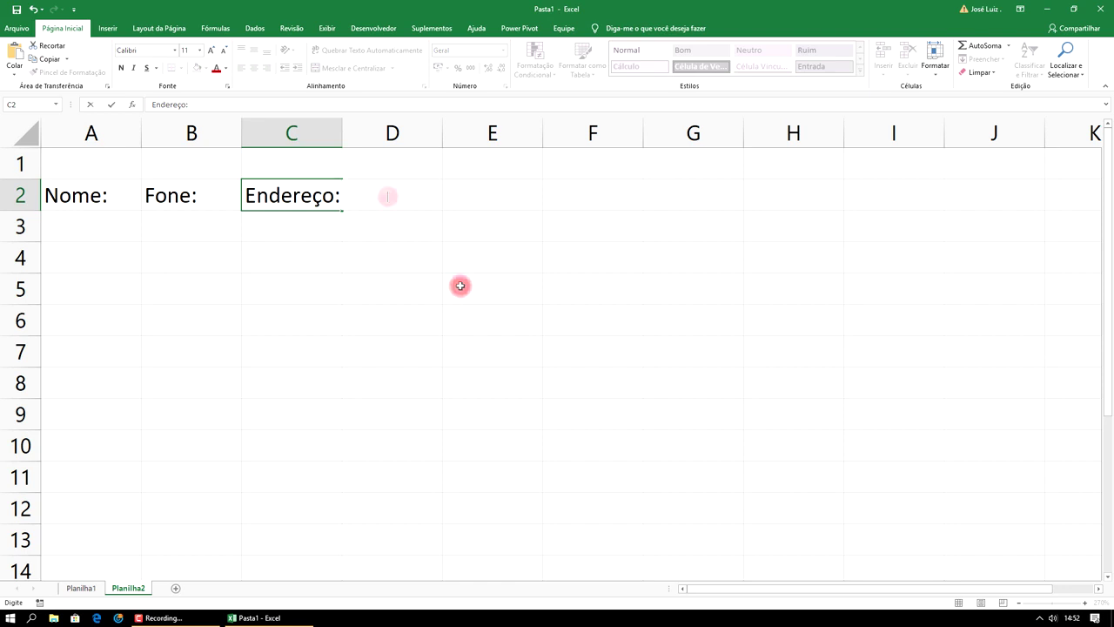
{"action": "left_click", "coordinate": [341, 133]}
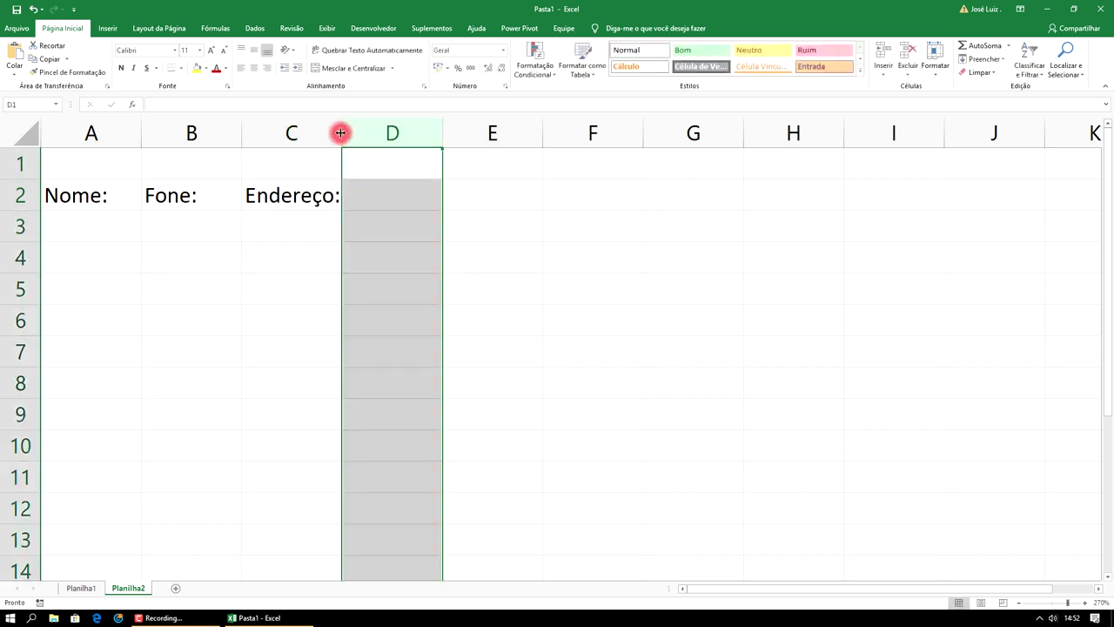
- Widen column C and merge A1:C1 into a centred 'Cadastro Clientes' title
{"action": "left_click_drag", "start_coordinate": [341, 132], "coordinate": [349, 133]}
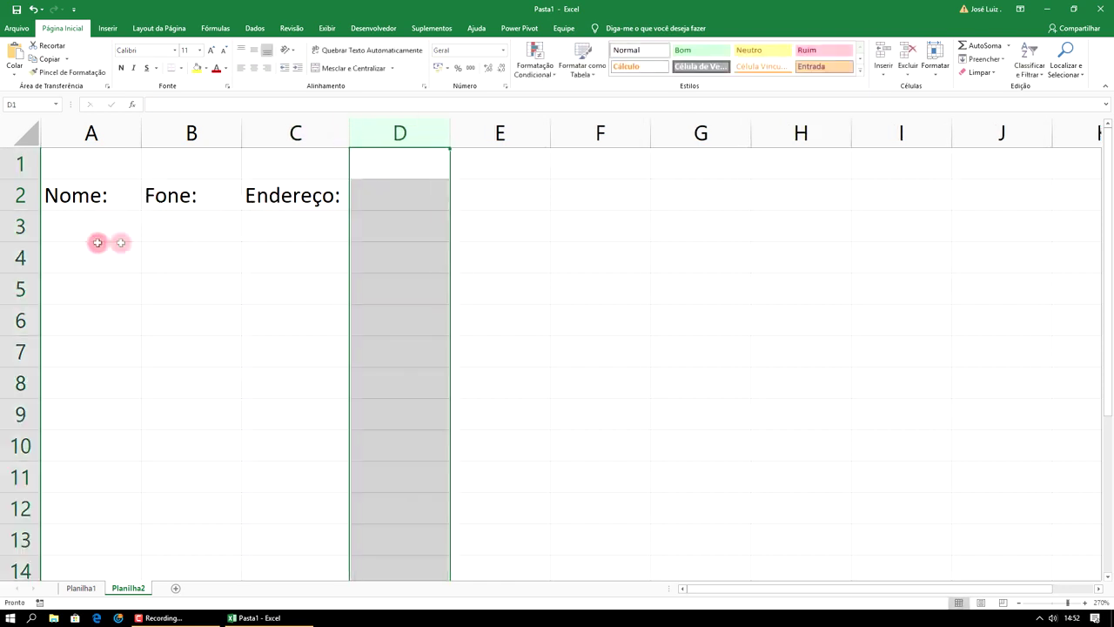
{"action": "left_click_drag", "start_coordinate": [89, 166], "coordinate": [282, 167]}
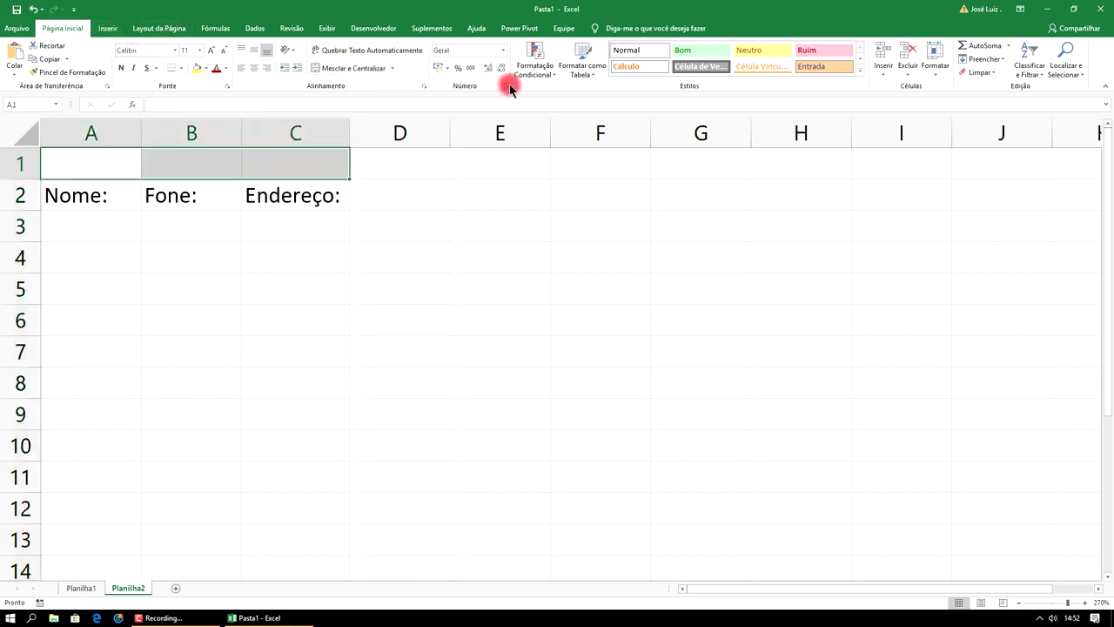
{"action": "left_click", "coordinate": [348, 68]}
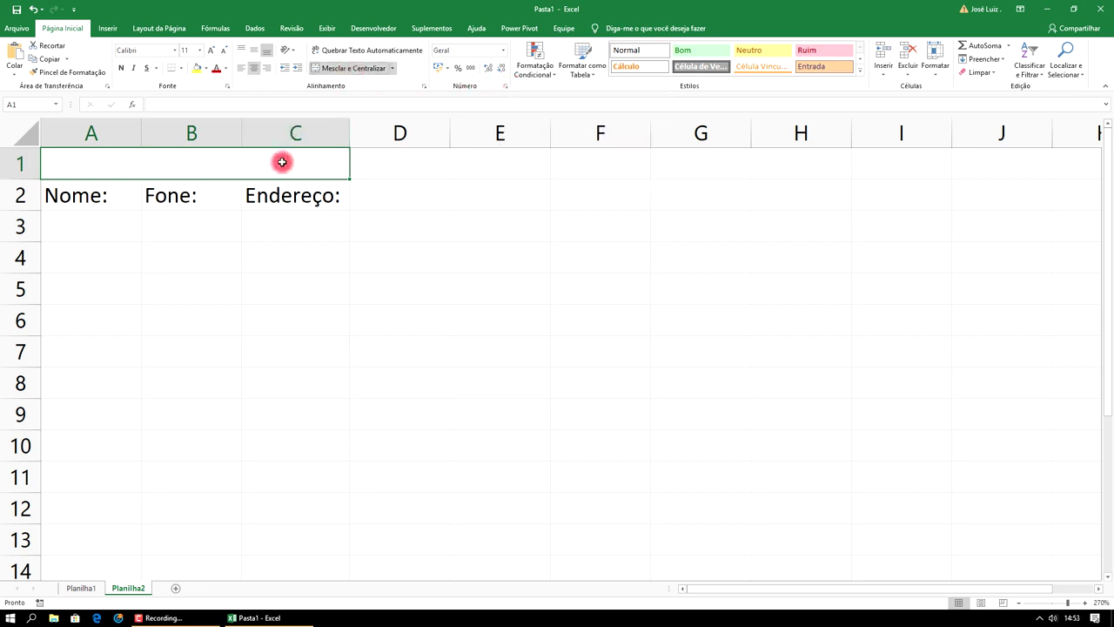
{"action": "type", "text": "Cadastro"}
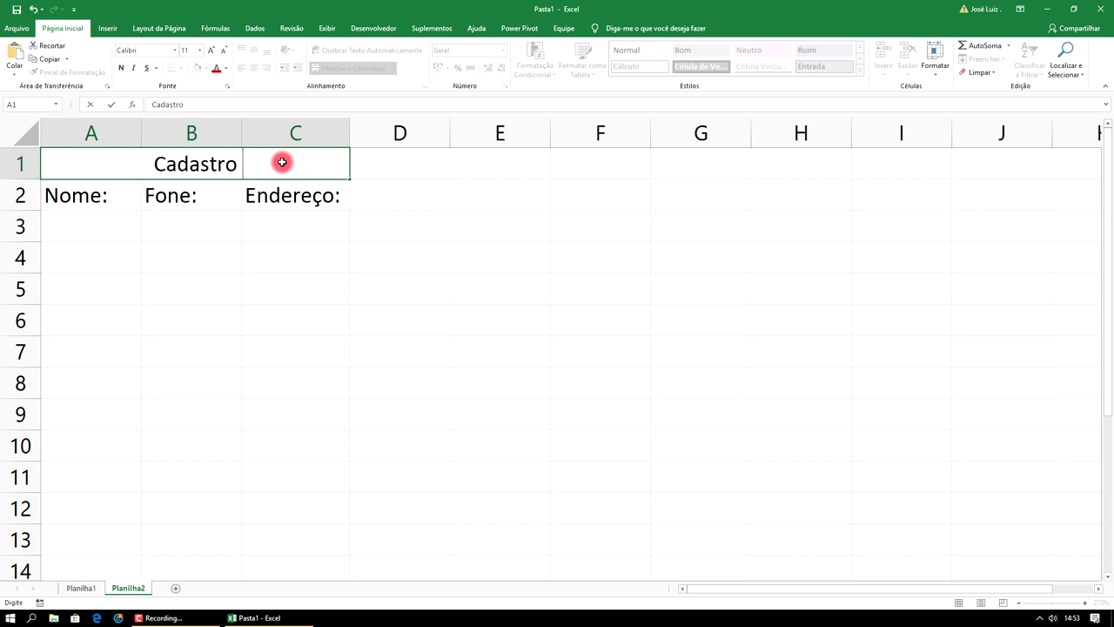
{"action": "type", "text": " Clientes"}
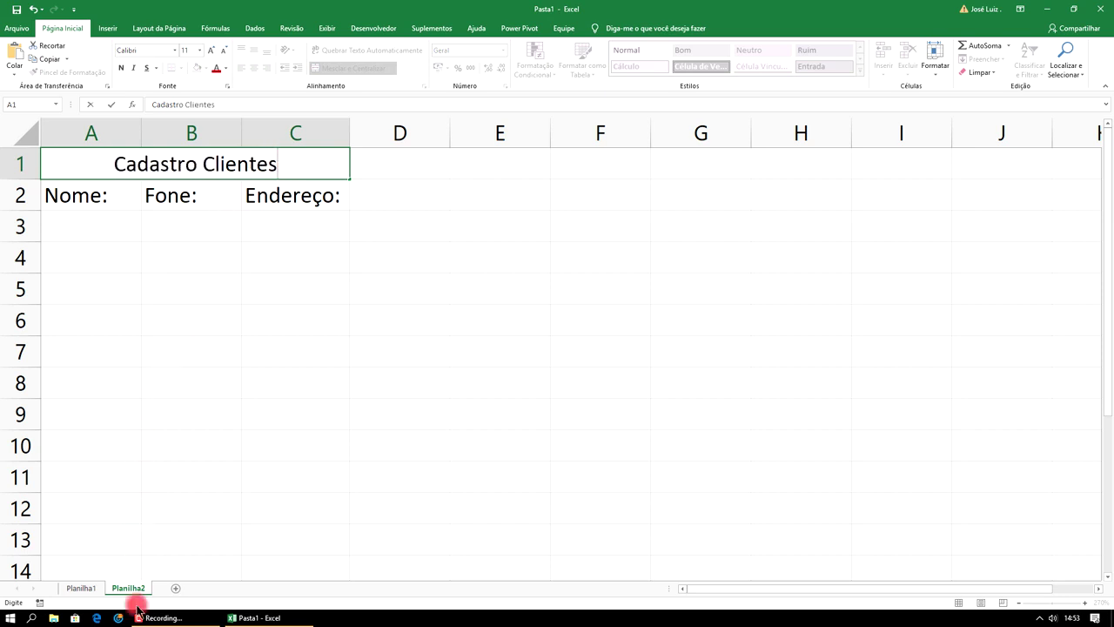
- Rename the Planilha2 sheet to Cad_Clientes
{"action": "right_click", "coordinate": [128, 589]}
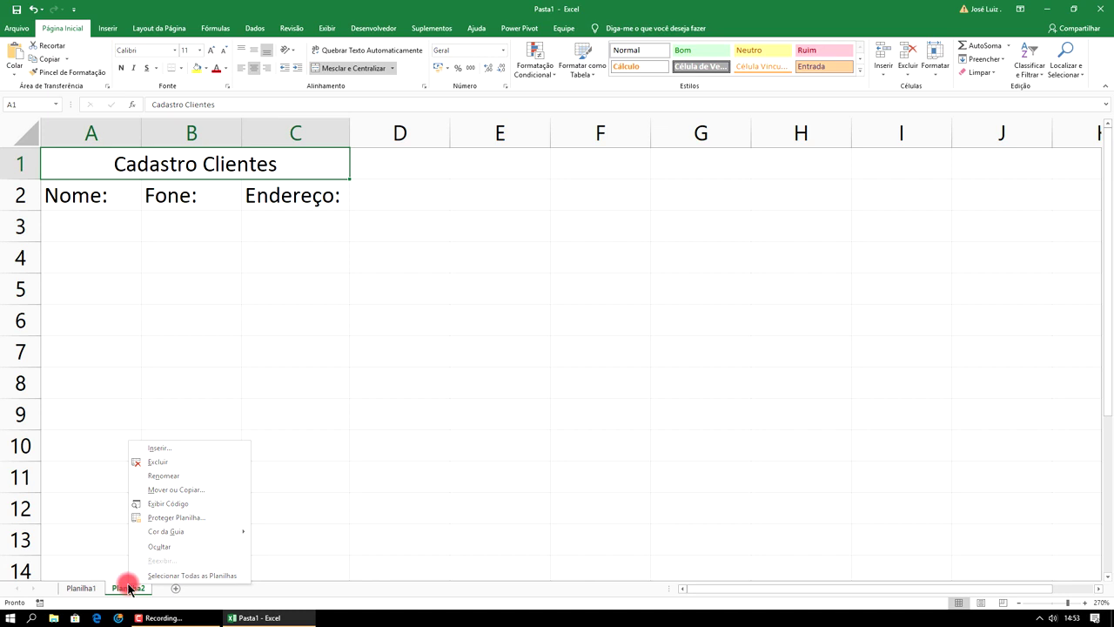
{"action": "left_click", "coordinate": [161, 475]}
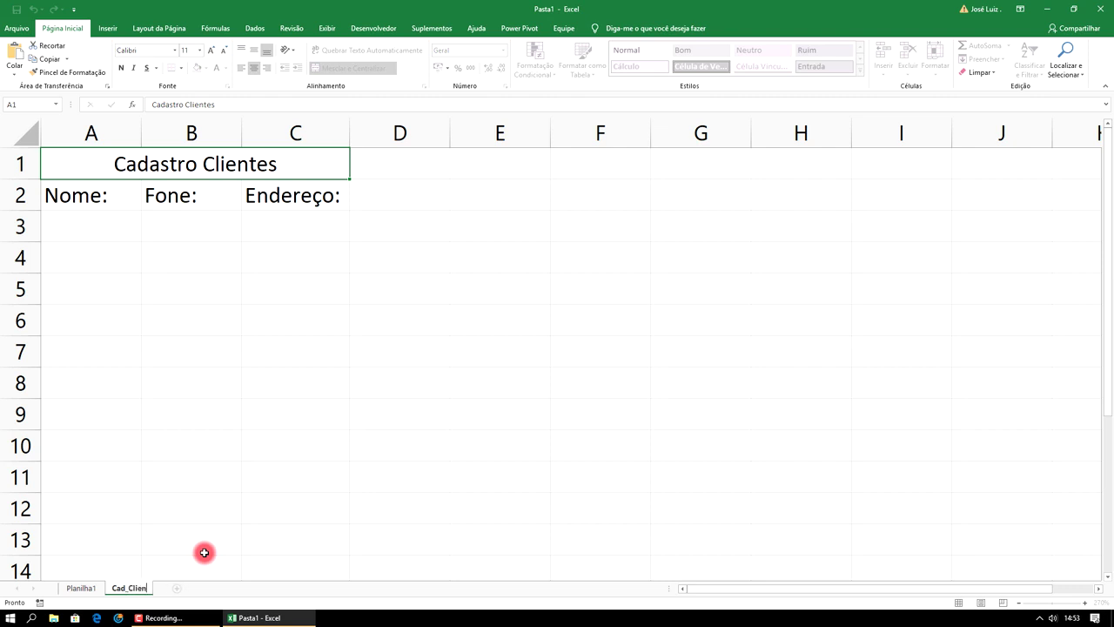
{"action": "left_click", "coordinate": [170, 498]}
{"action": "left_click_drag", "start_coordinate": [90, 160], "coordinate": [276, 197]}
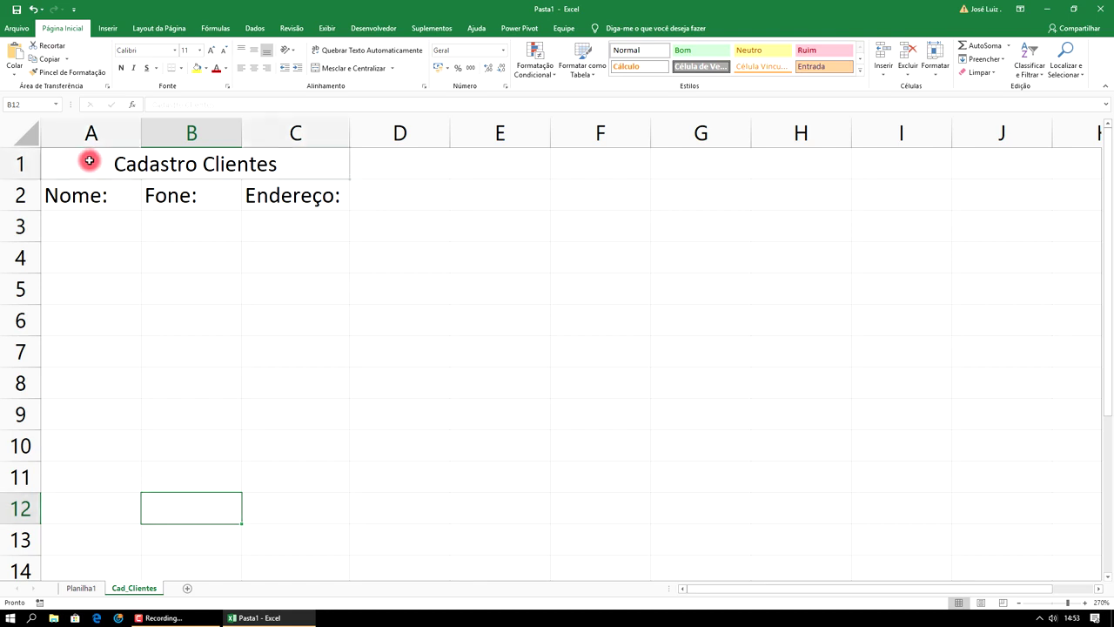
- Copy the A1:C2 title and labels into a new third sheet
{"action": "right_click", "coordinate": [276, 196]}
{"action": "left_click", "coordinate": [318, 218]}
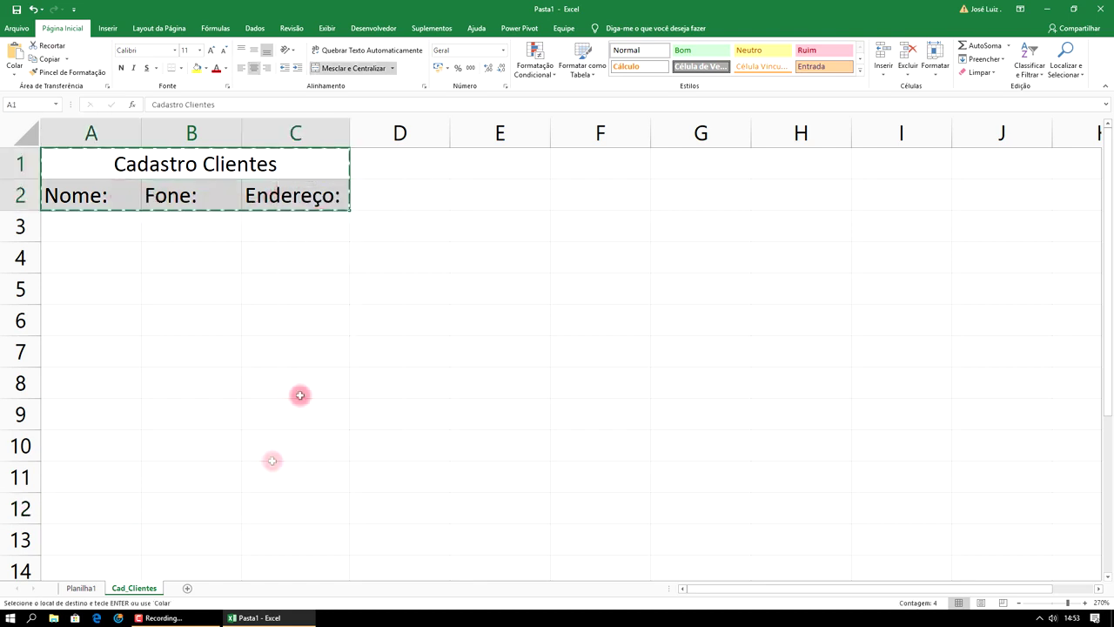
{"action": "left_click", "coordinate": [187, 588]}
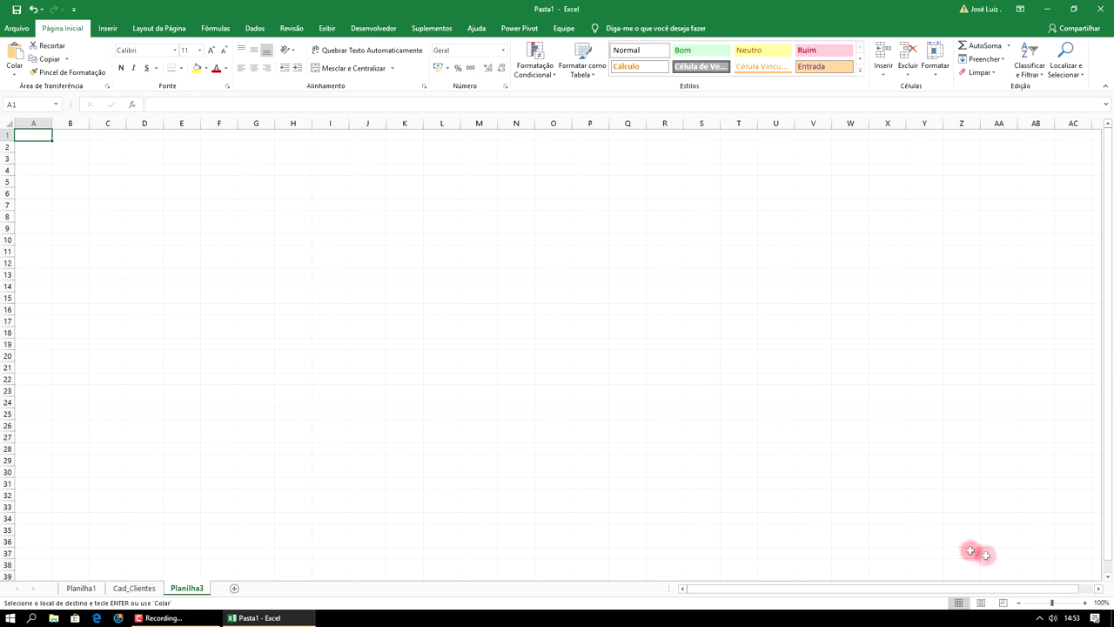
{"action": "left_click", "coordinate": [1087, 603]}
{"action": "left_click", "coordinate": [1088, 603]}
{"action": "left_click", "coordinate": [1087, 603]}
{"action": "left_click", "coordinate": [1088, 604]}
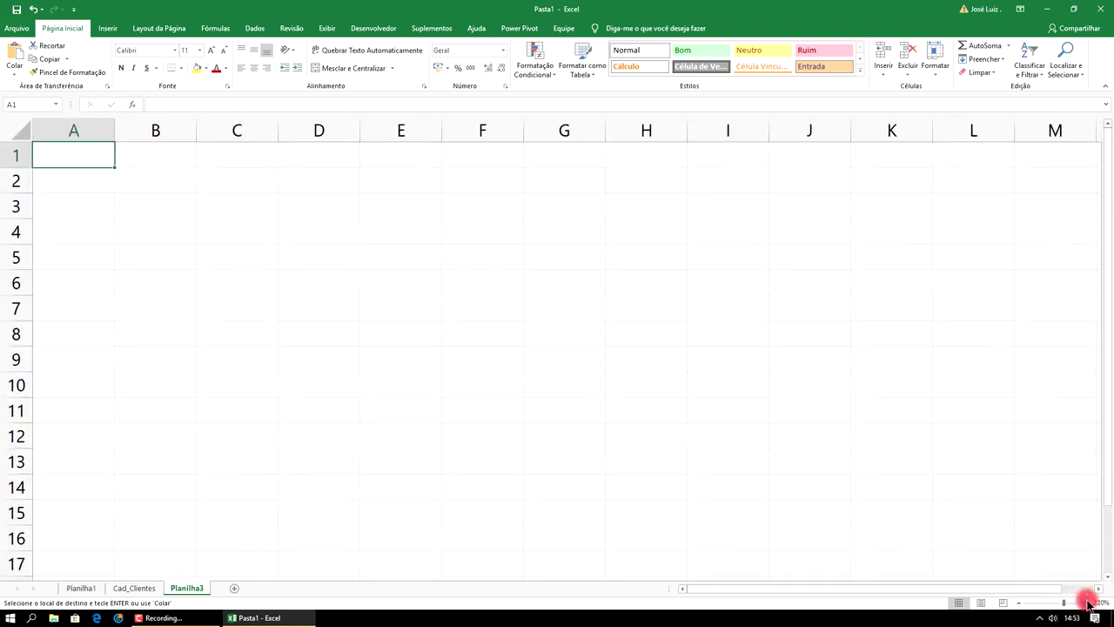
{"action": "key", "text": "ctrl+v"}
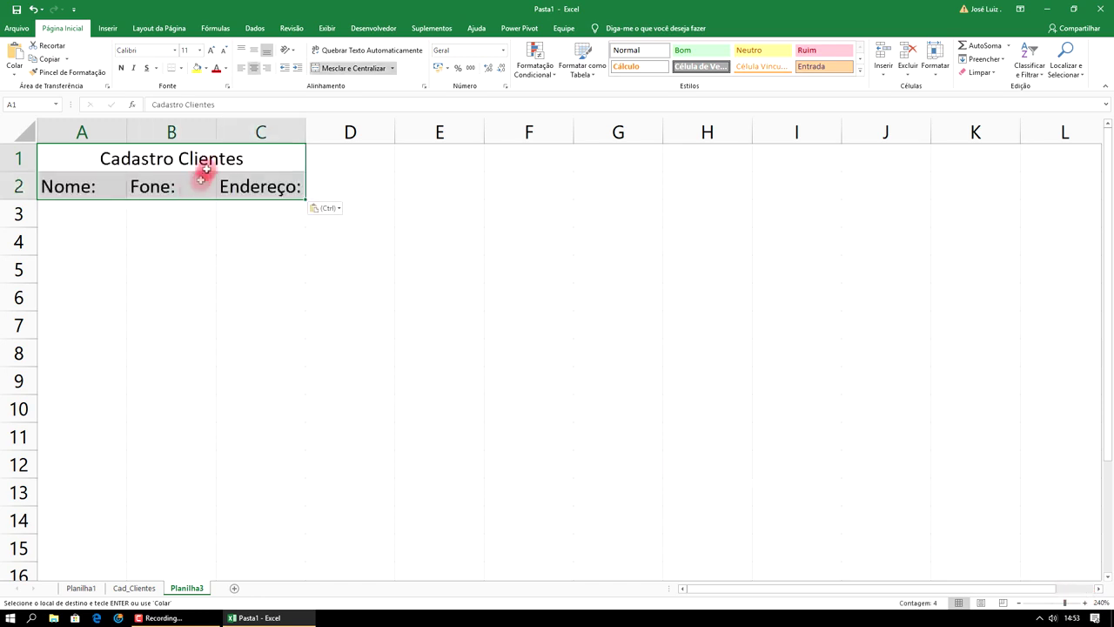
- Change the pasted title in A1 to 'Cadastro Funcionários'
{"action": "left_click", "coordinate": [218, 159]}
{"action": "double_click", "coordinate": [249, 159]}
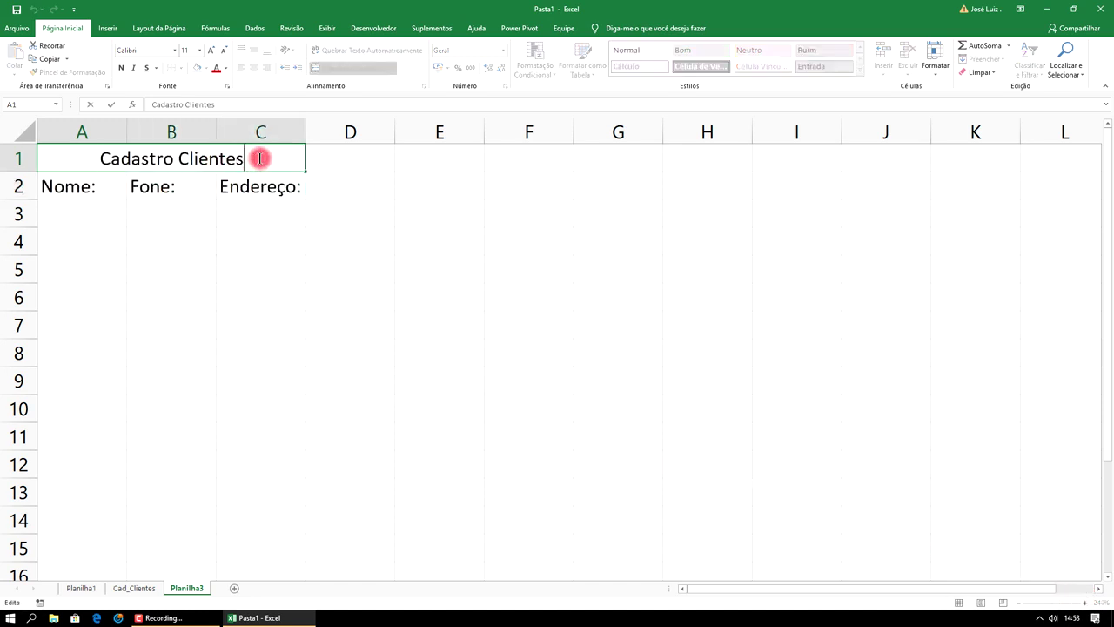
{"action": "key", "text": "BackSpace"}
{"action": "key", "text": "BackSpace"}
{"action": "key", "text": "BackSpace"}
{"action": "key", "text": "BackSpace"}
{"action": "key", "text": "BackSpace"}
{"action": "key", "text": "BackSpace"}
{"action": "key", "text": "BackSpace"}
{"action": "key", "text": "BackSpace"}
{"action": "type", "text": "Funcionários"}
{"action": "left_click", "coordinate": [262, 215]}
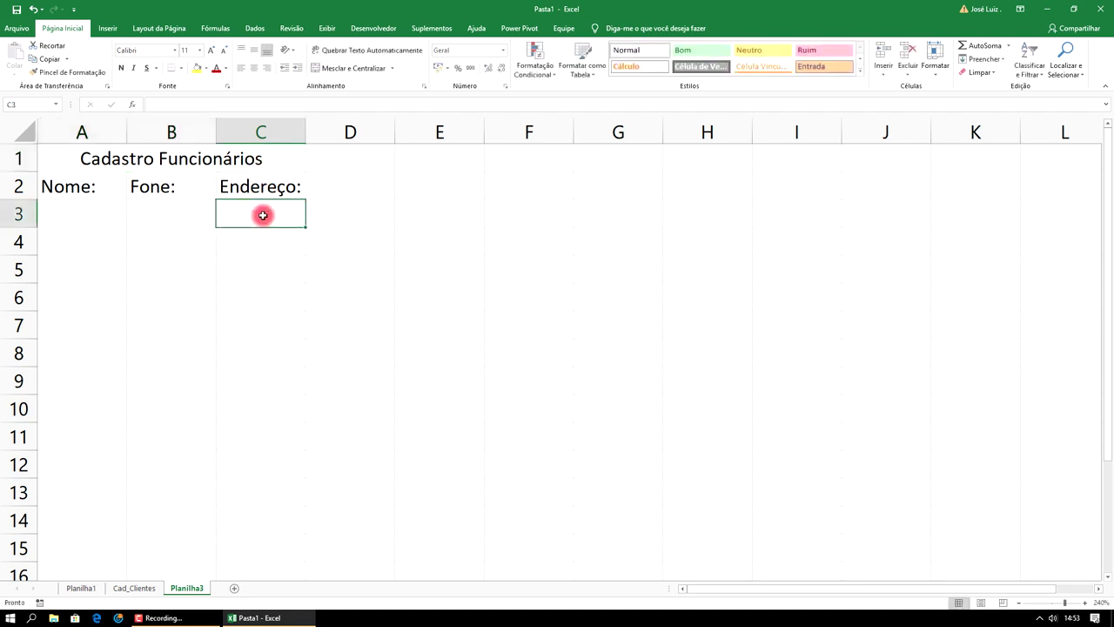
- Rename the Planilha3 sheet to Cad_Func
{"action": "right_click", "coordinate": [191, 591]}
{"action": "left_click", "coordinate": [233, 484]}
{"action": "type", "text": "Cad_Func"}
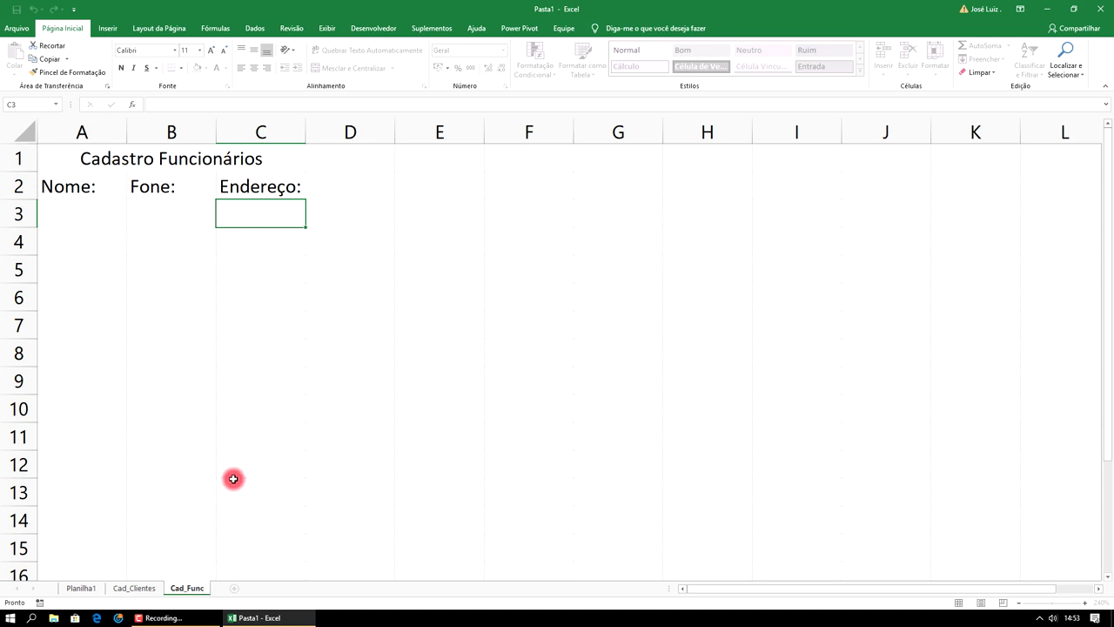
{"action": "left_click", "coordinate": [233, 481]}
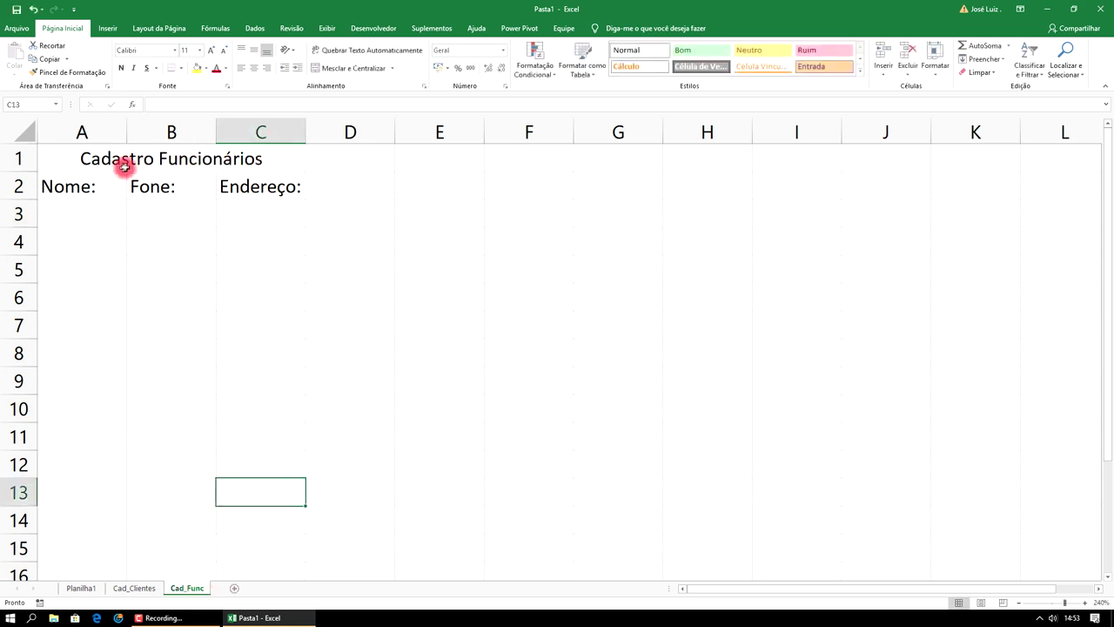
{"action": "left_click", "coordinate": [161, 449]}
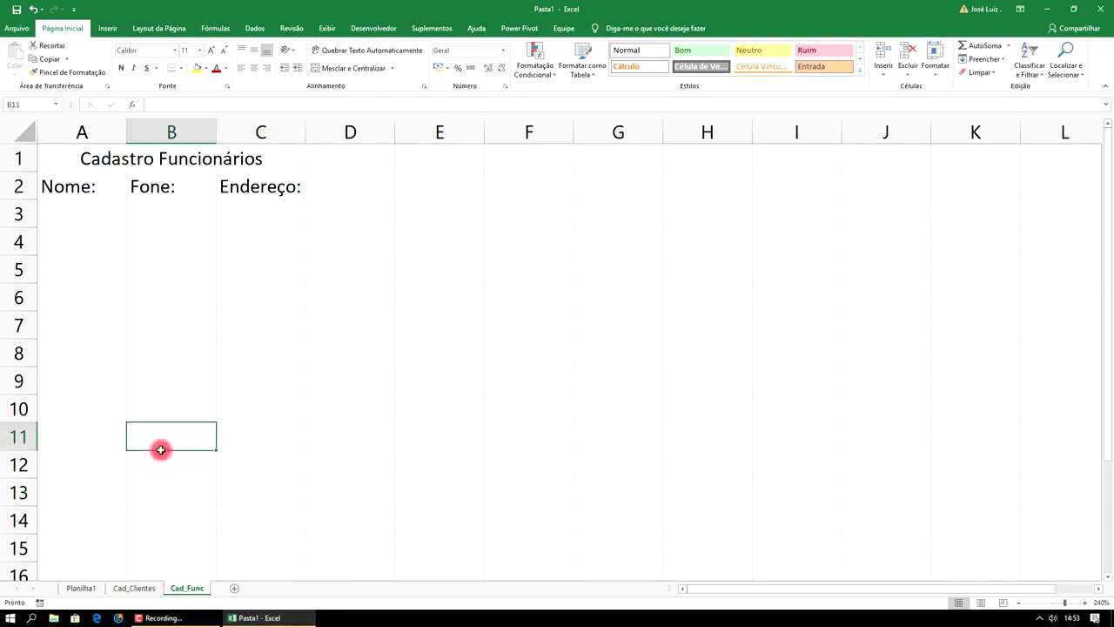
- Add a fourth sheet and paste the Cad_Func title and headings A1:C2 into it
{"action": "left_click", "coordinate": [234, 590]}
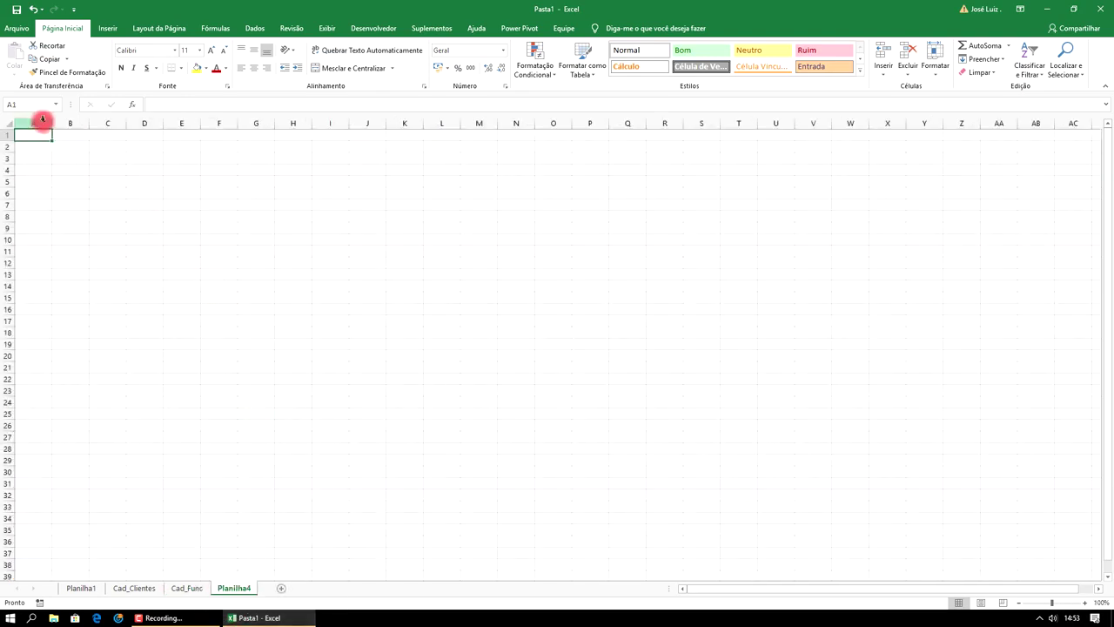
{"action": "left_click", "coordinate": [1086, 603]}
{"action": "left_click", "coordinate": [1086, 603]}
{"action": "left_click", "coordinate": [1085, 603]}
{"action": "left_click", "coordinate": [1086, 603]}
{"action": "left_click", "coordinate": [1086, 603]}
{"action": "left_click", "coordinate": [1086, 603]}
{"action": "left_click", "coordinate": [1086, 603]}
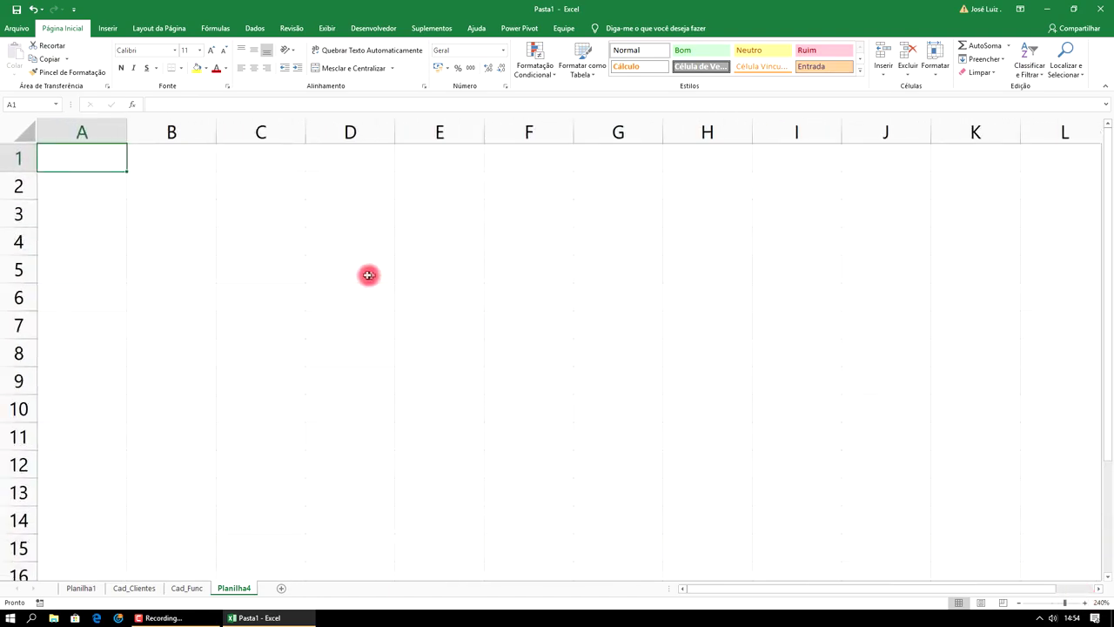
{"action": "left_click", "coordinate": [197, 590]}
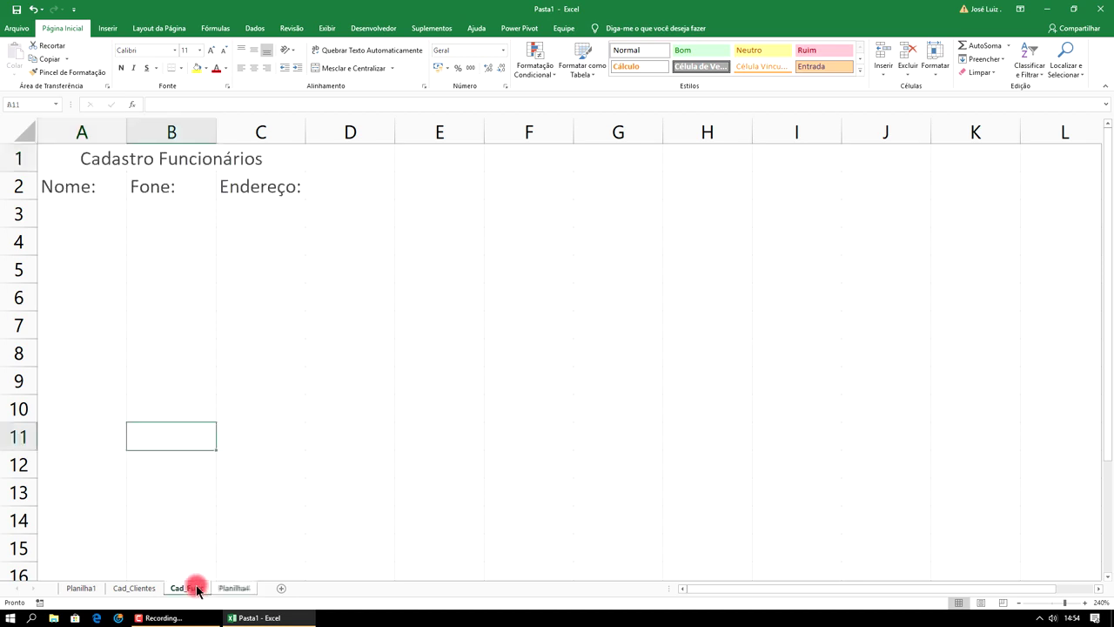
{"action": "left_click_drag", "start_coordinate": [119, 157], "coordinate": [206, 186]}
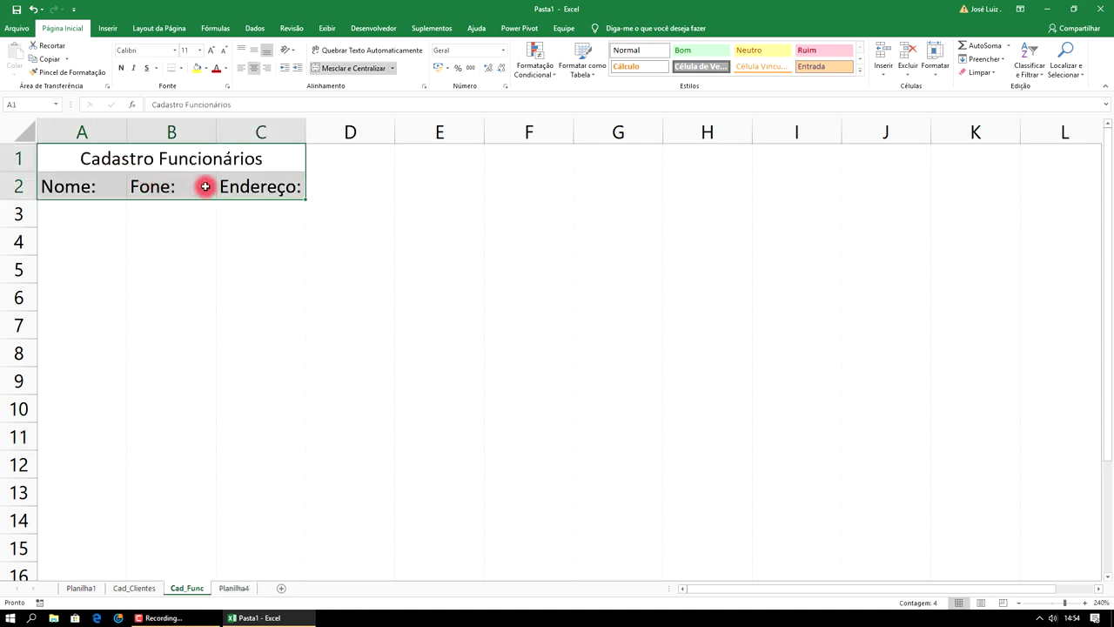
{"action": "key", "text": "ctrl+c"}
{"action": "left_click", "coordinate": [236, 588]}
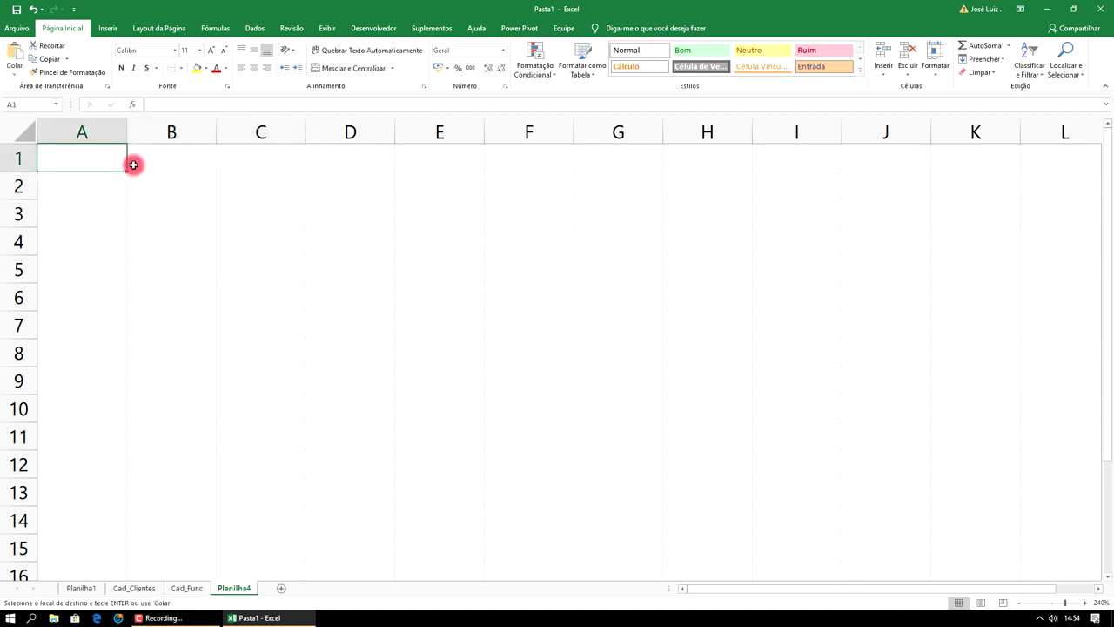
{"action": "key", "text": "ctrl+v"}
- Change the title in A1 to 'Cadastro Fornecedores'
{"action": "double_click", "coordinate": [266, 160]}
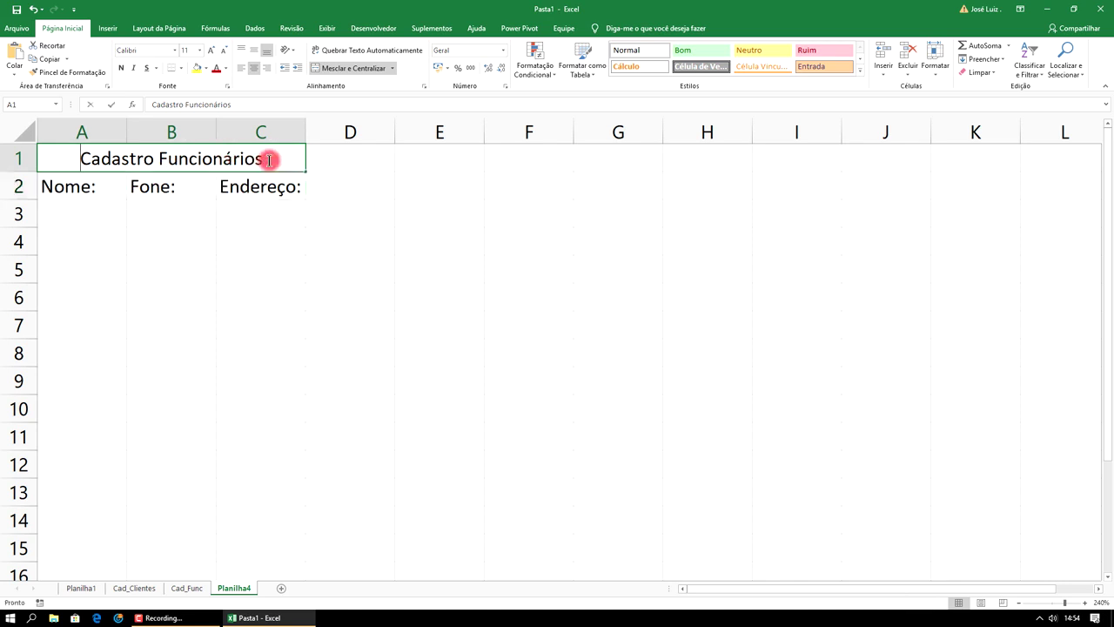
{"action": "left_click_drag", "start_coordinate": [269, 161], "coordinate": [199, 160]}
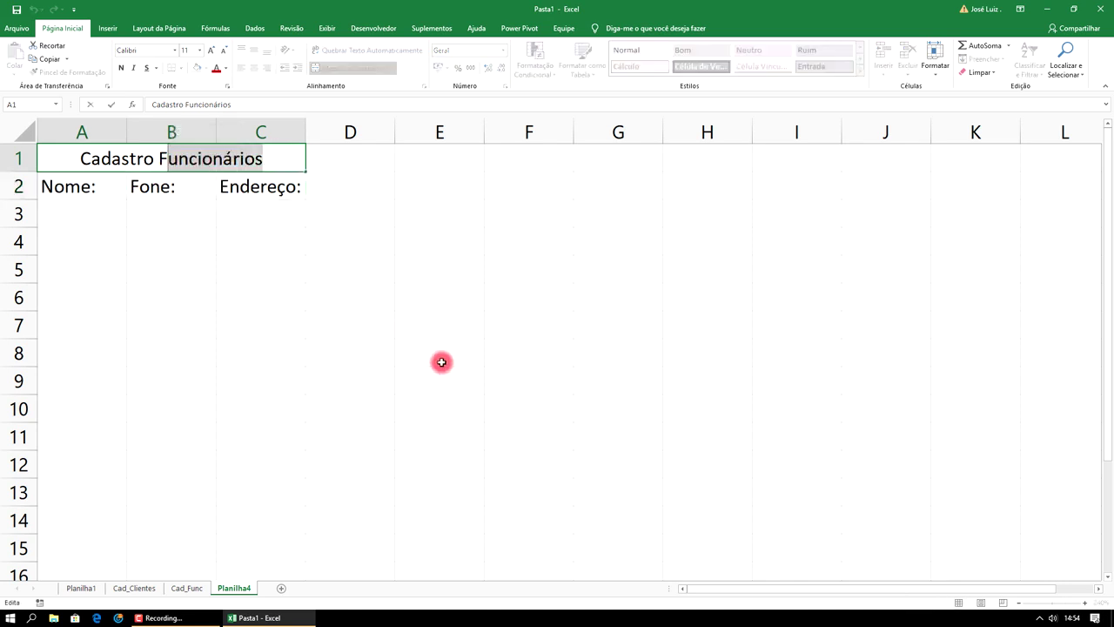
{"action": "type", "text": "ornecedores"}
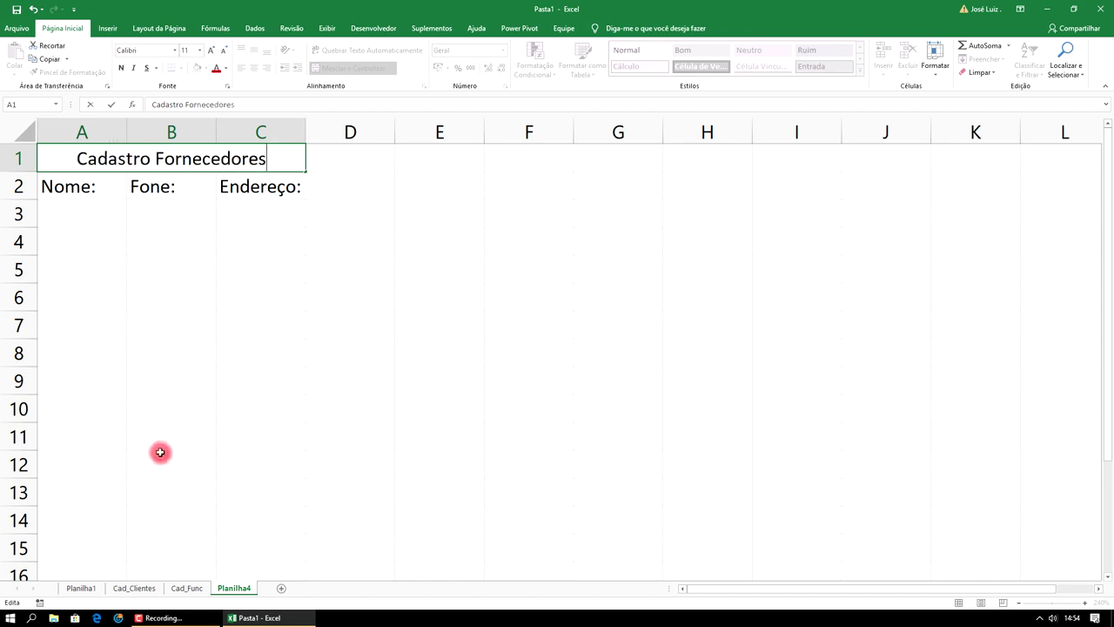
- Rename the Planilha4 sheet to Cad_Forn
{"action": "right_click", "coordinate": [242, 590]}
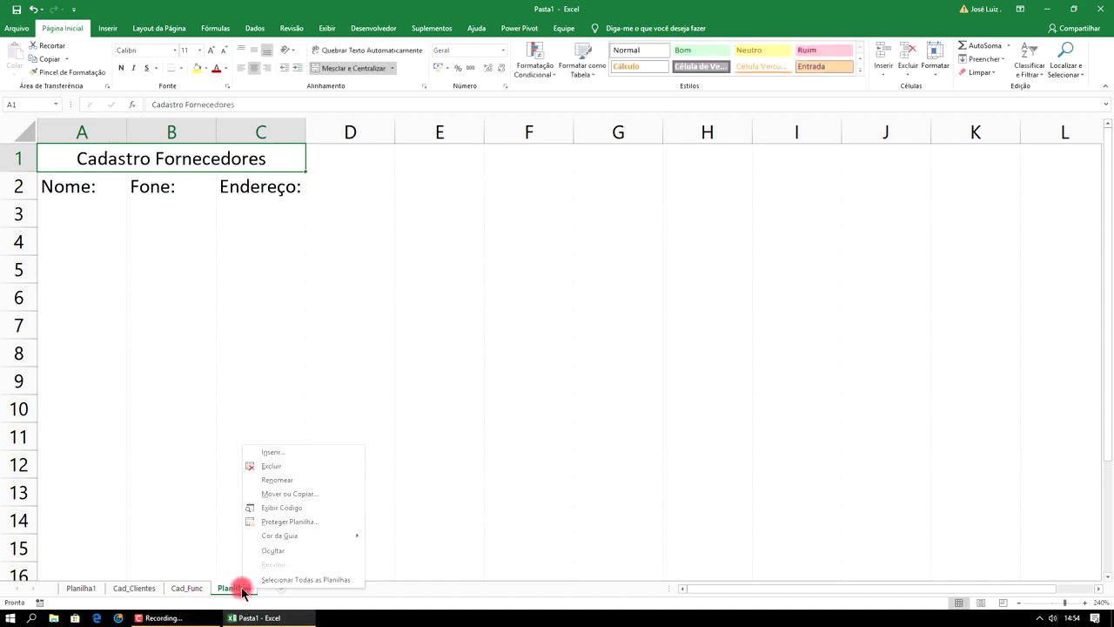
{"action": "left_click", "coordinate": [302, 476]}
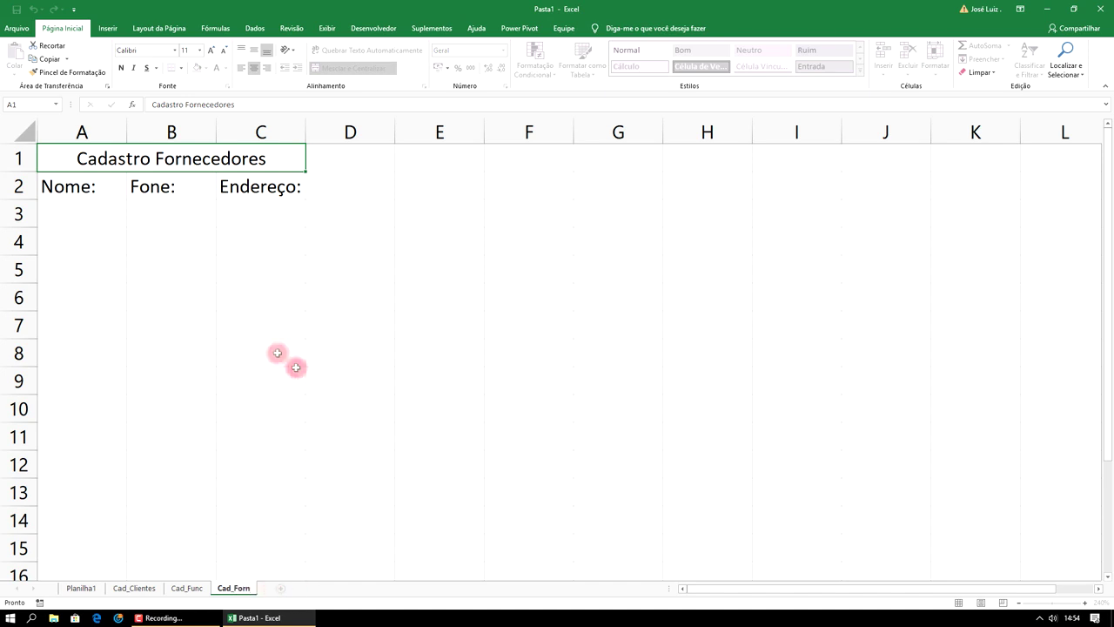
{"action": "left_click", "coordinate": [259, 318]}
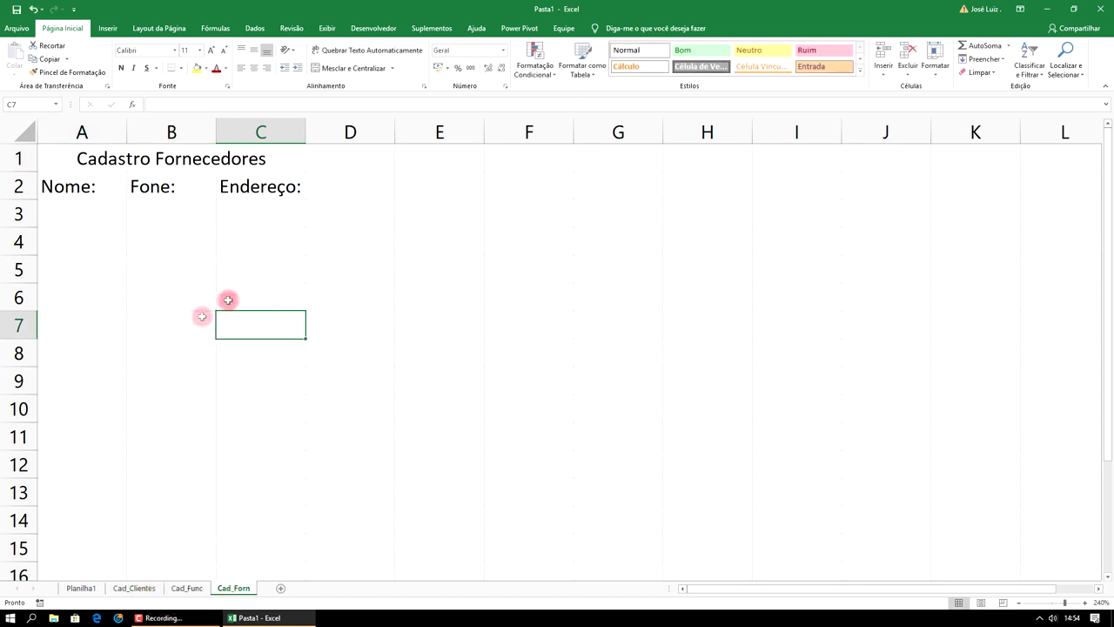
{"action": "left_click", "coordinate": [139, 587]}
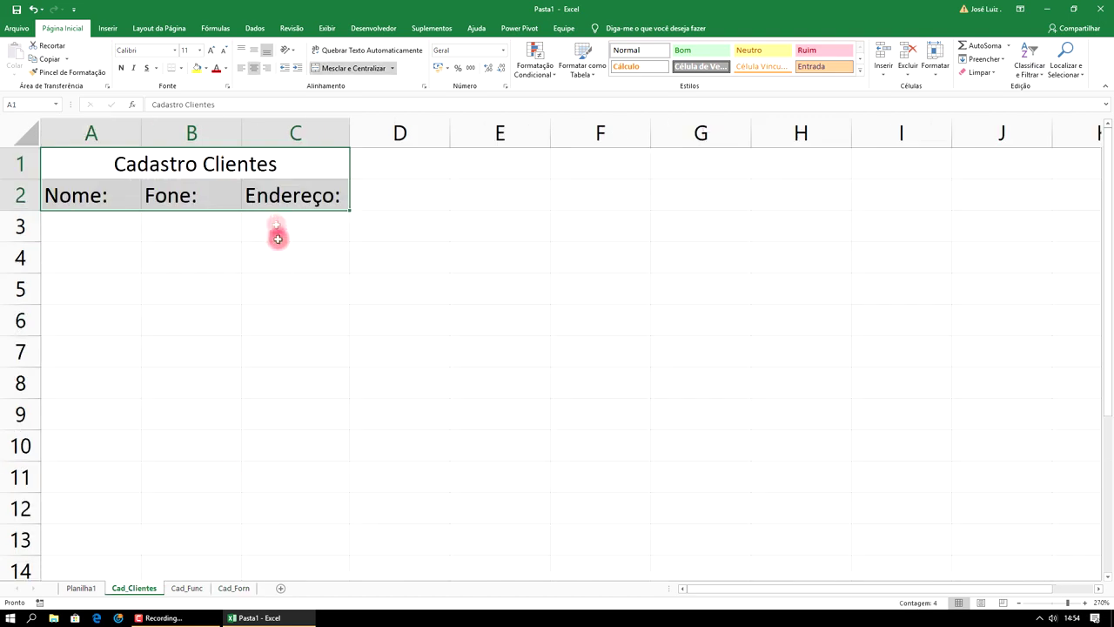
{"action": "left_click", "coordinate": [339, 228]}
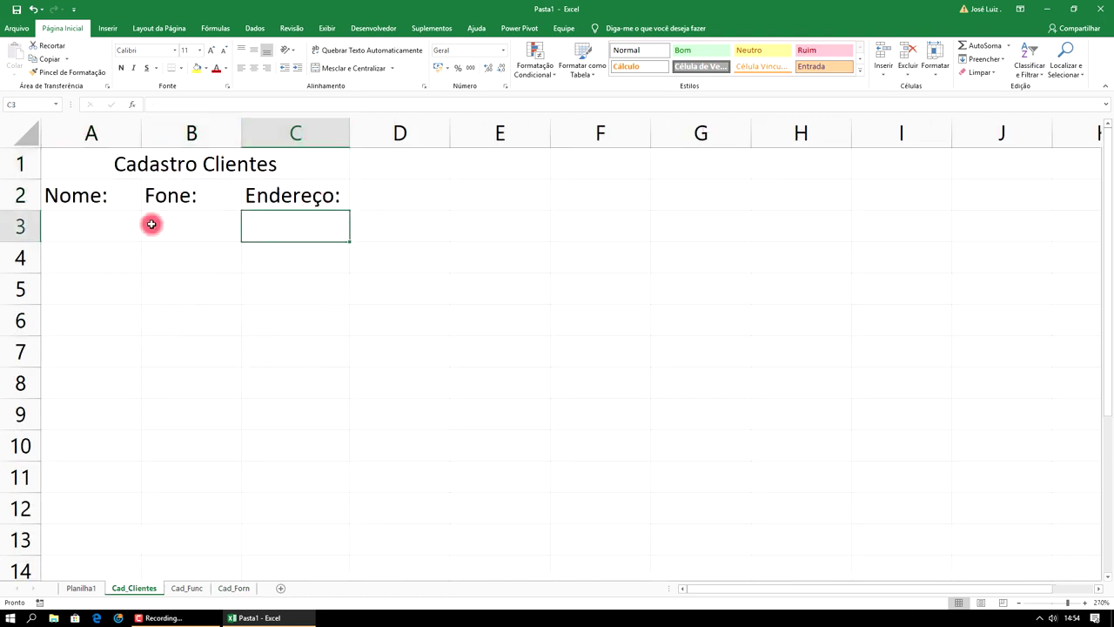
{"action": "left_click", "coordinate": [187, 587]}
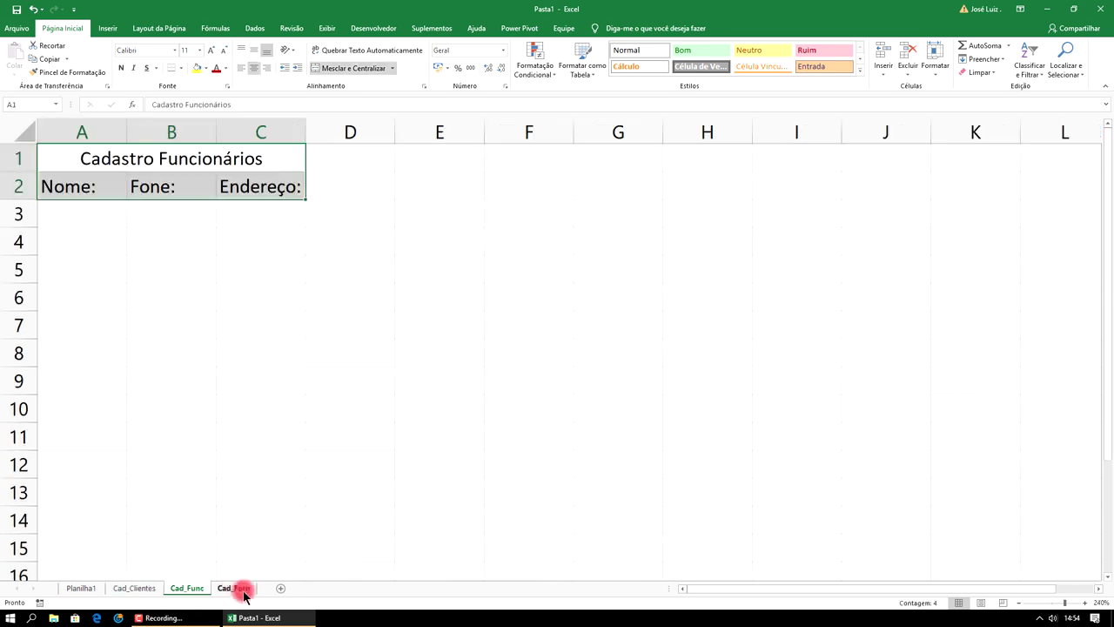
{"action": "left_click", "coordinate": [234, 587]}
{"action": "left_click", "coordinate": [92, 220]}
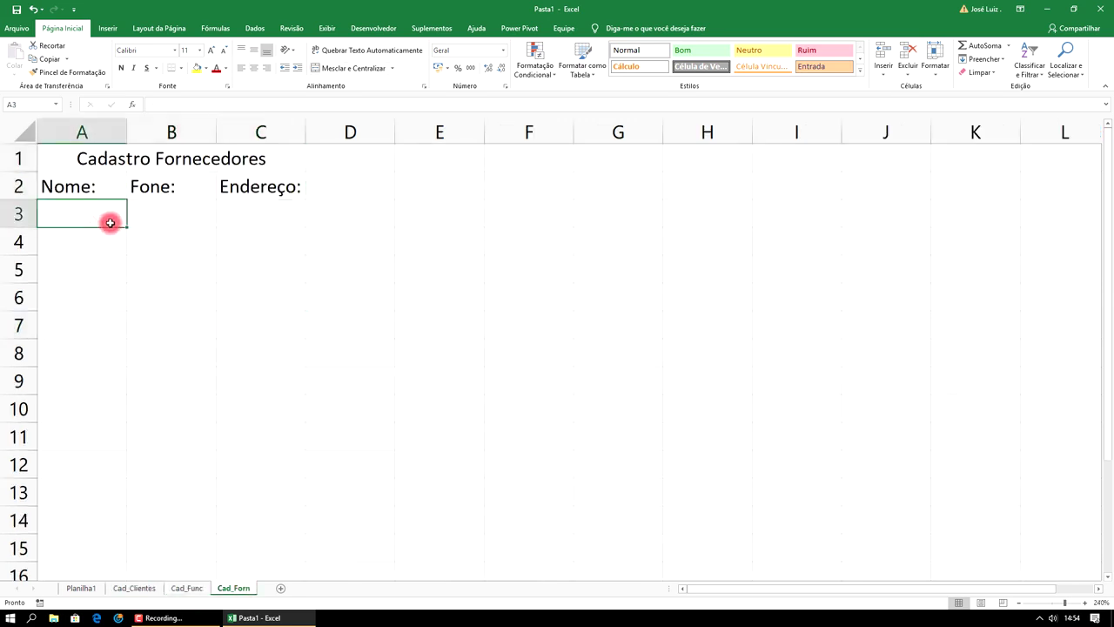
{"action": "left_click", "coordinate": [135, 588]}
{"action": "left_click", "coordinate": [114, 231]}
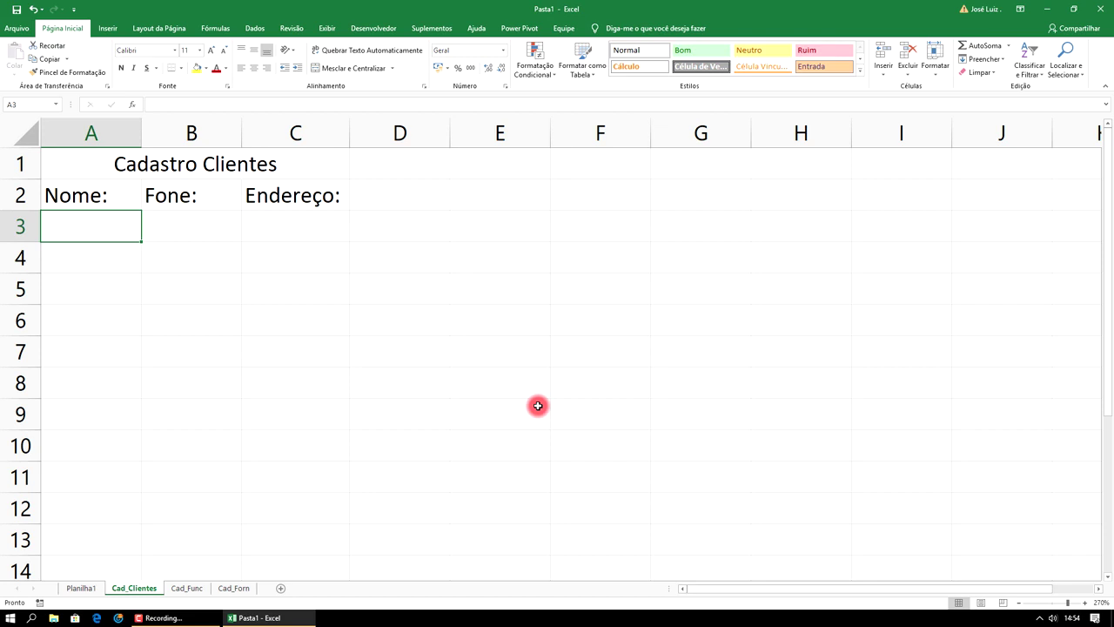
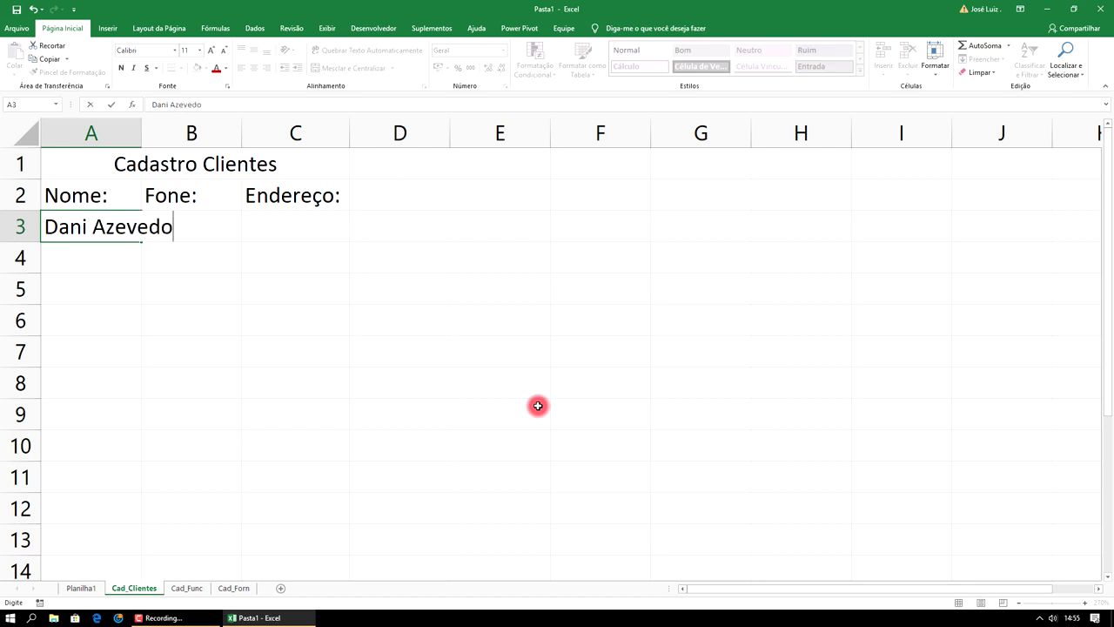
- Enter the client's name in A3 and phone number in B3, widening column A
{"action": "left_click", "coordinate": [190, 259]}
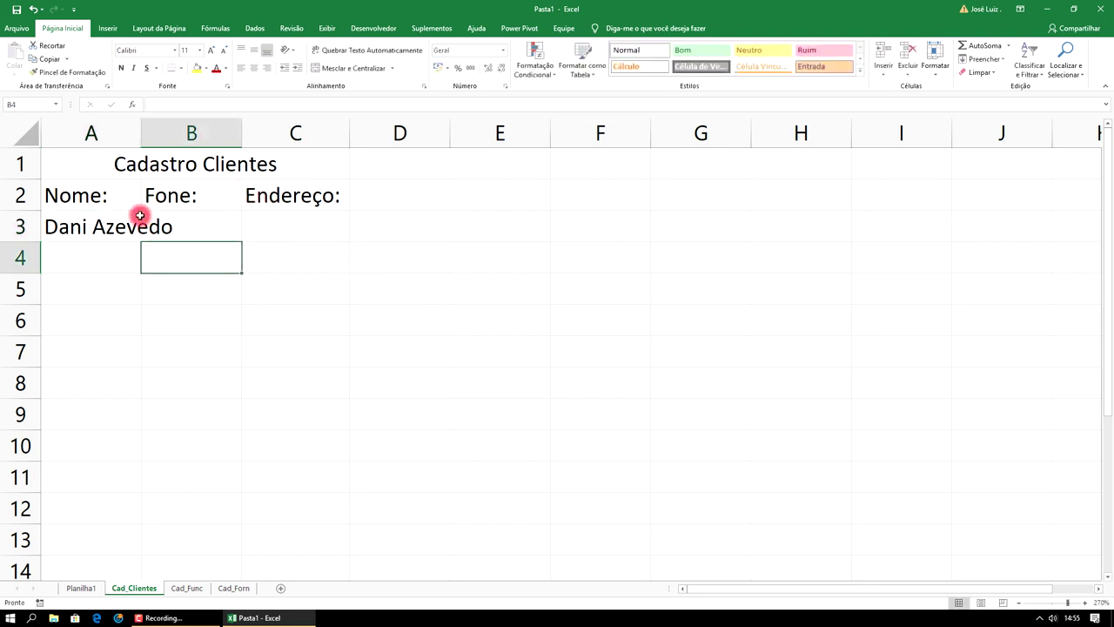
{"action": "left_click_drag", "start_coordinate": [144, 124], "coordinate": [189, 124]}
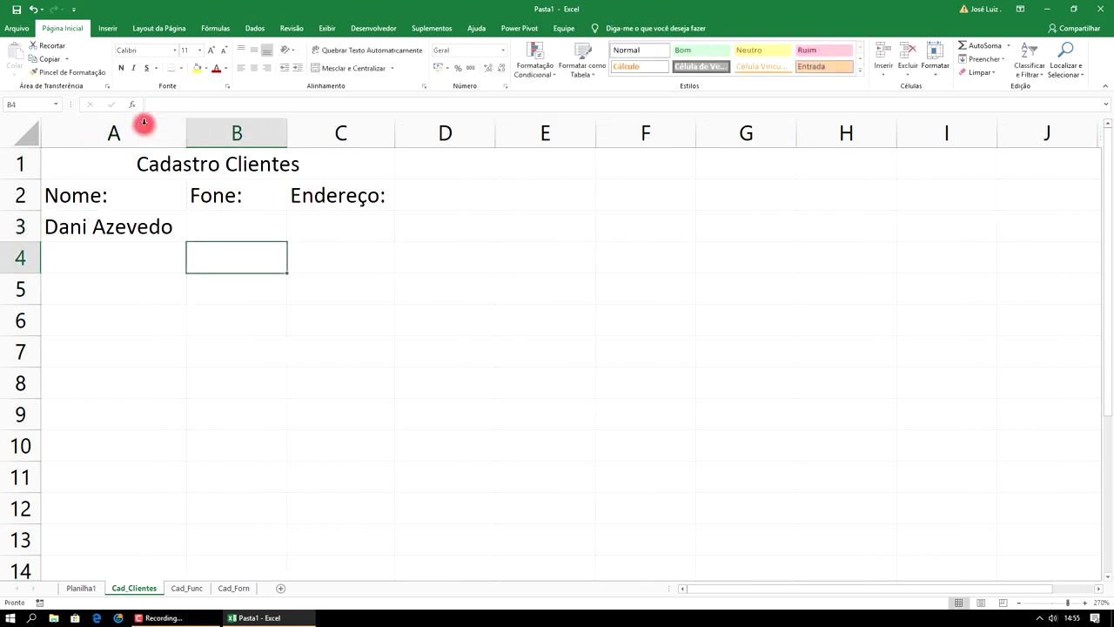
{"action": "left_click", "coordinate": [219, 224]}
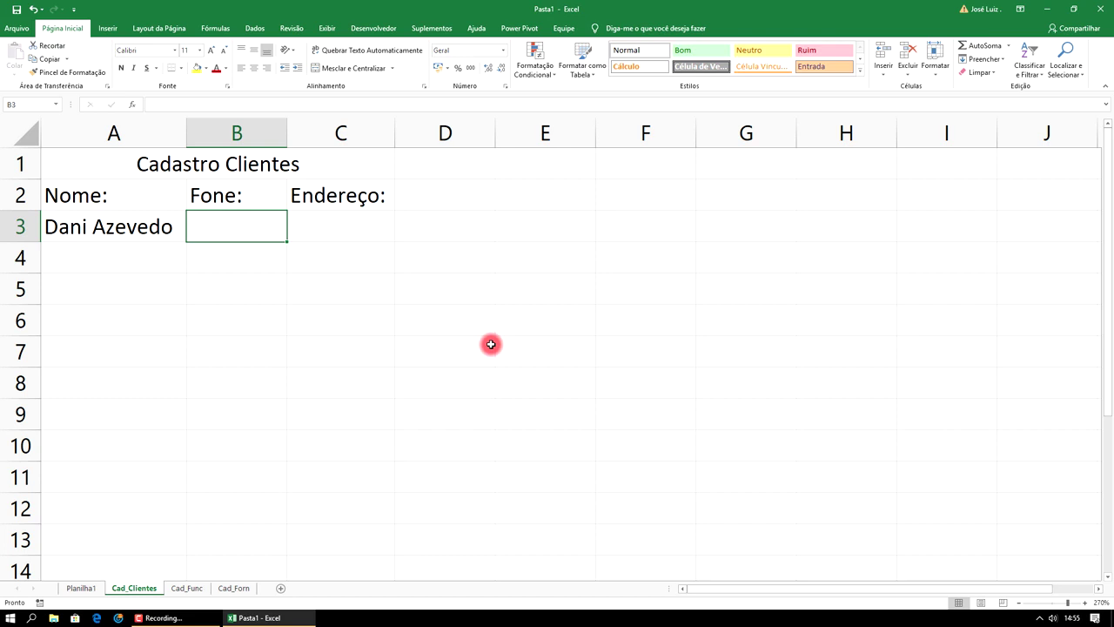
{"action": "type", "text": "3015-2525"}
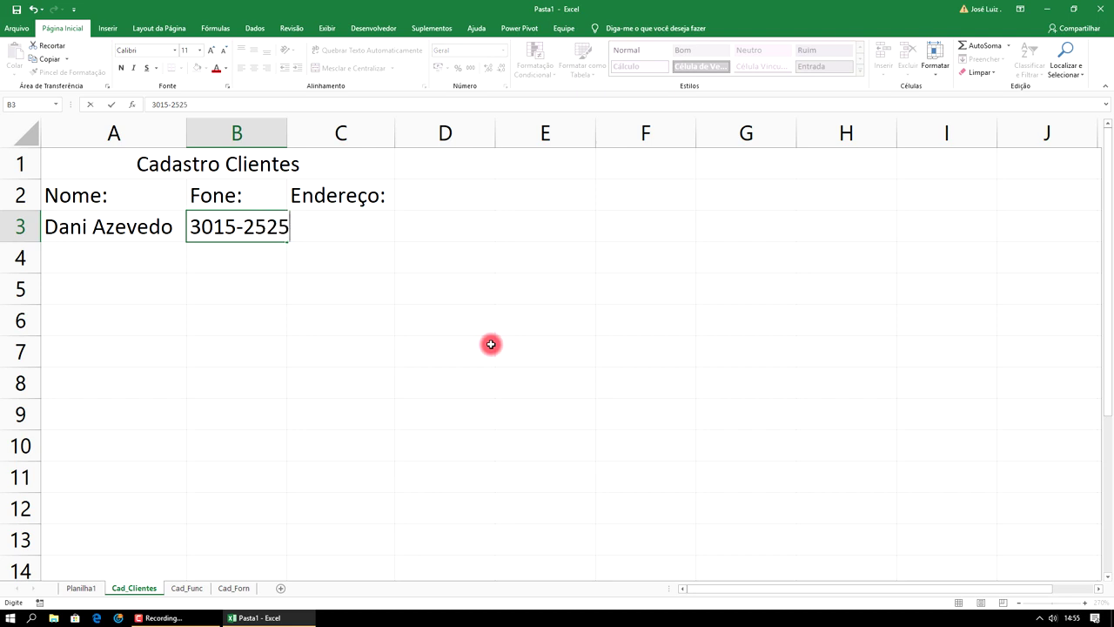
{"action": "key", "text": "F2"}
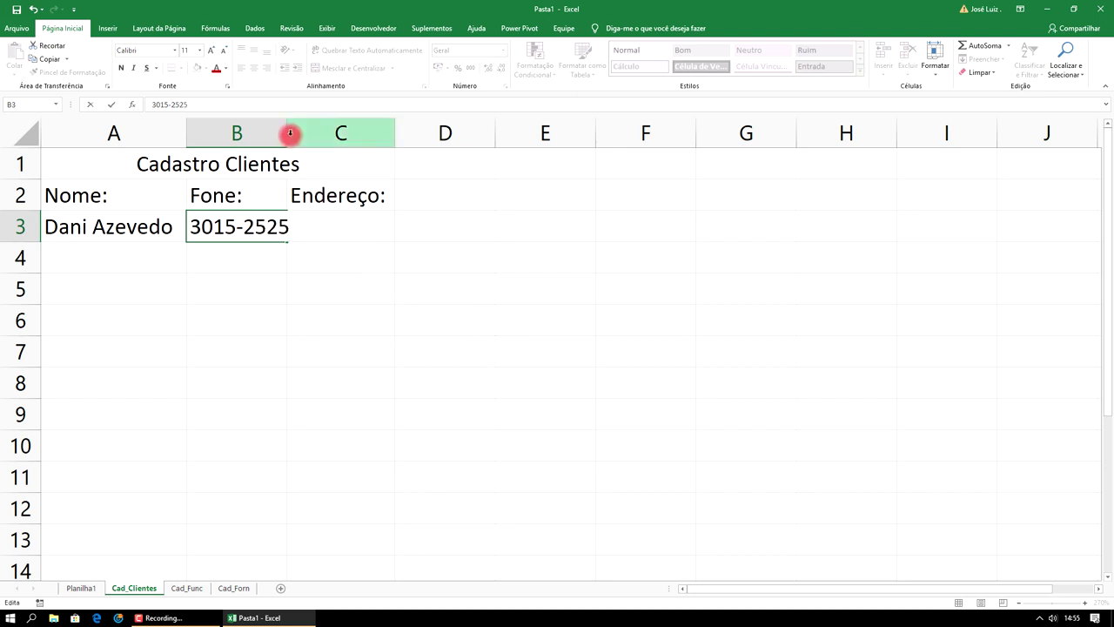
{"action": "left_click", "coordinate": [287, 132]}
- Enter the client's street address in C3, autofit column C, and copy A3:C3
{"action": "left_click", "coordinate": [318, 230]}
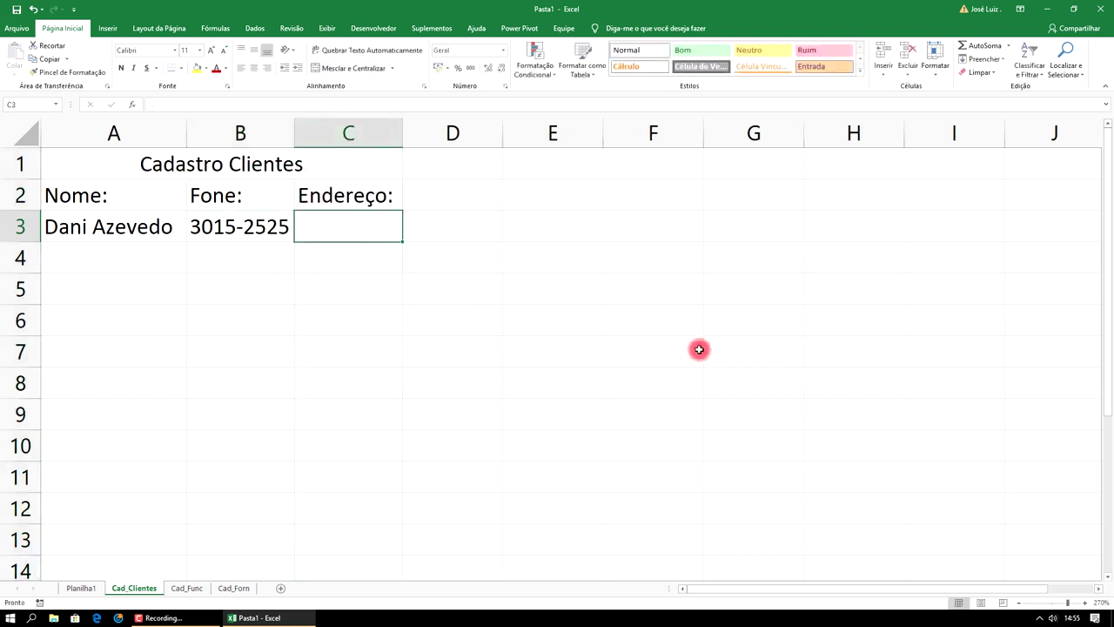
{"action": "type", "text": "Rua Das Ameixas"}
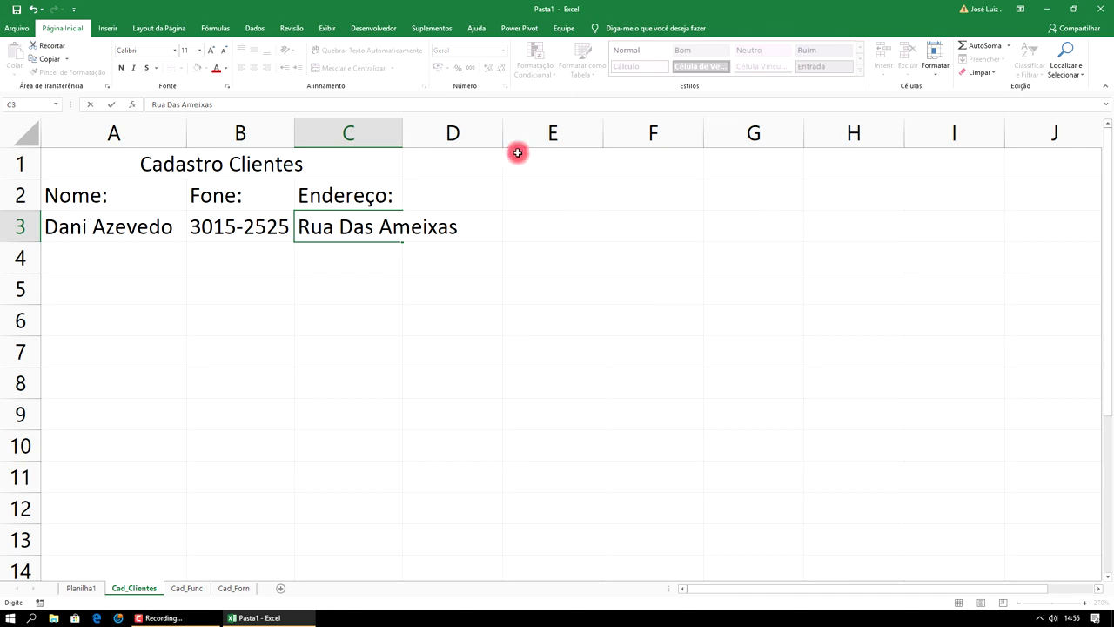
{"action": "double_click", "coordinate": [403, 127]}
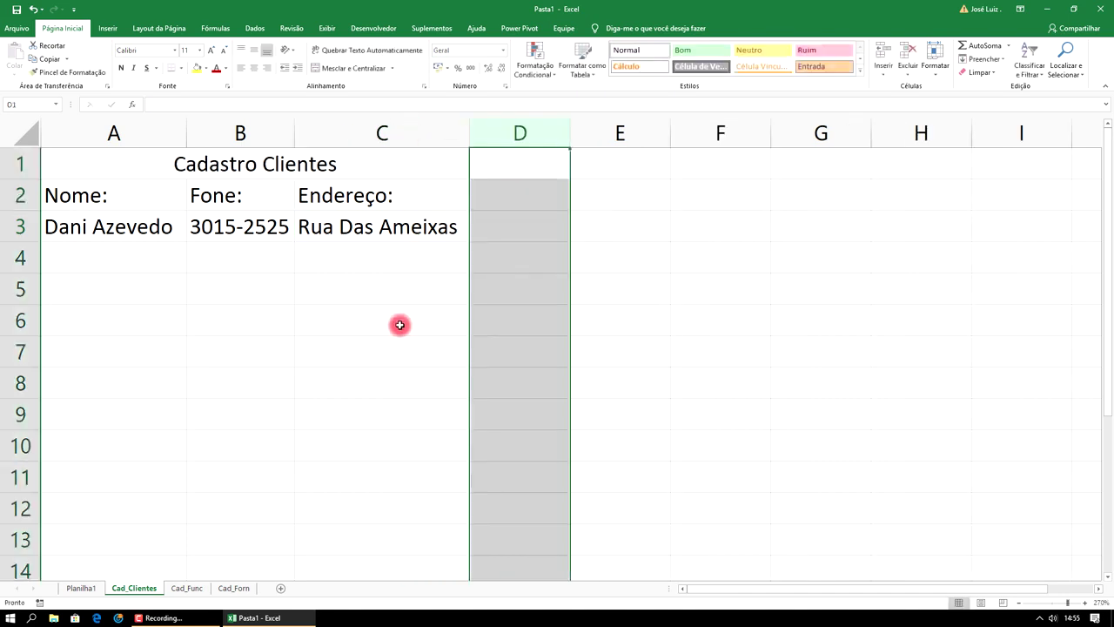
{"action": "left_click", "coordinate": [398, 323]}
{"action": "left_click", "coordinate": [322, 224]}
{"action": "left_click_drag", "start_coordinate": [321, 225], "coordinate": [110, 225]}
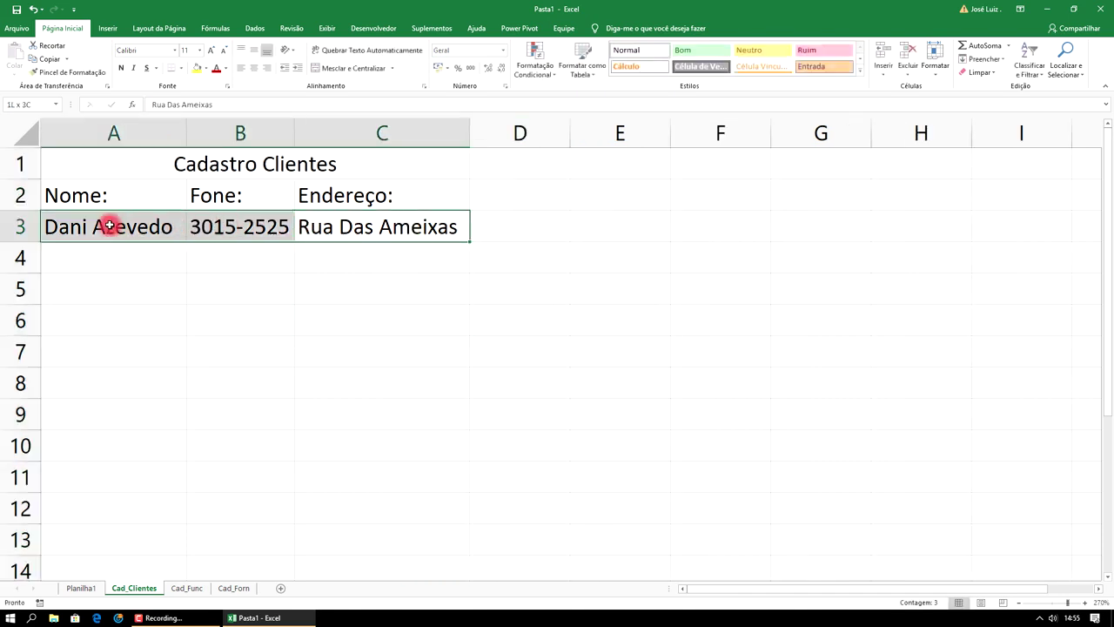
{"action": "key", "text": "ctrl+c"}
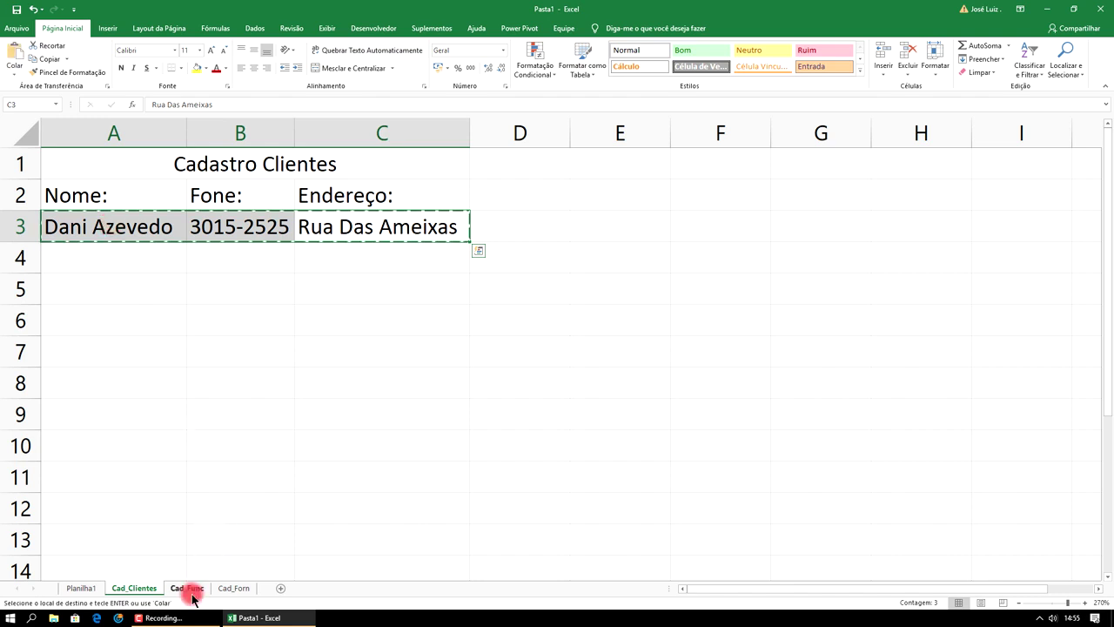
- Paste the client row into Cad_Func row 3 and autofit columns A–C
{"action": "left_click", "coordinate": [188, 588]}
{"action": "left_click", "coordinate": [102, 214]}
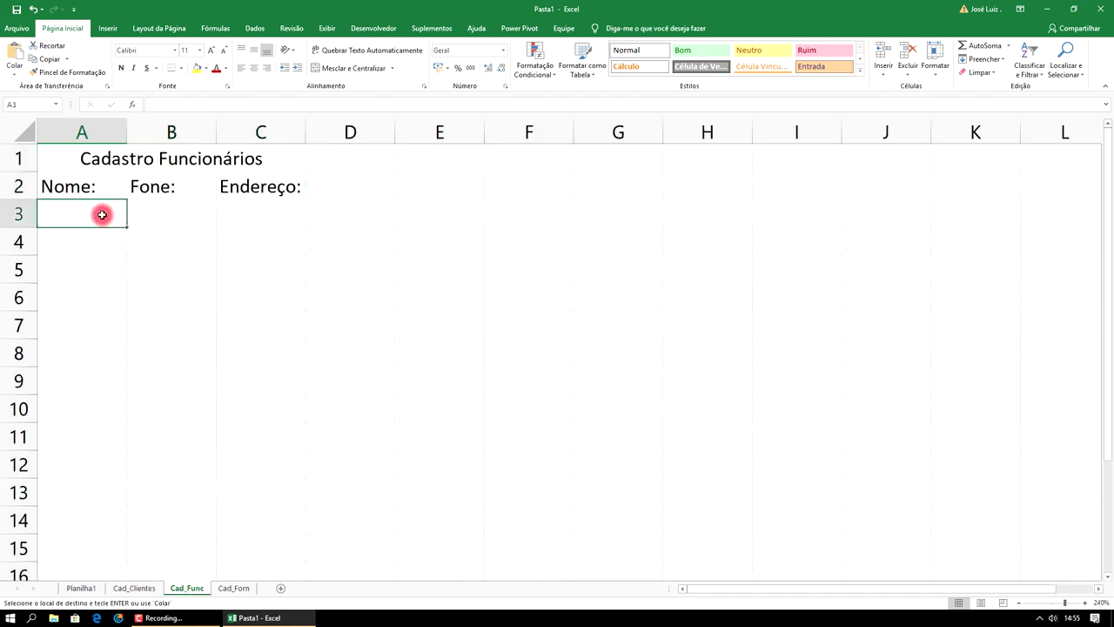
{"action": "left_click_drag", "start_coordinate": [102, 215], "coordinate": [264, 219]}
{"action": "key", "text": "ctrl+v"}
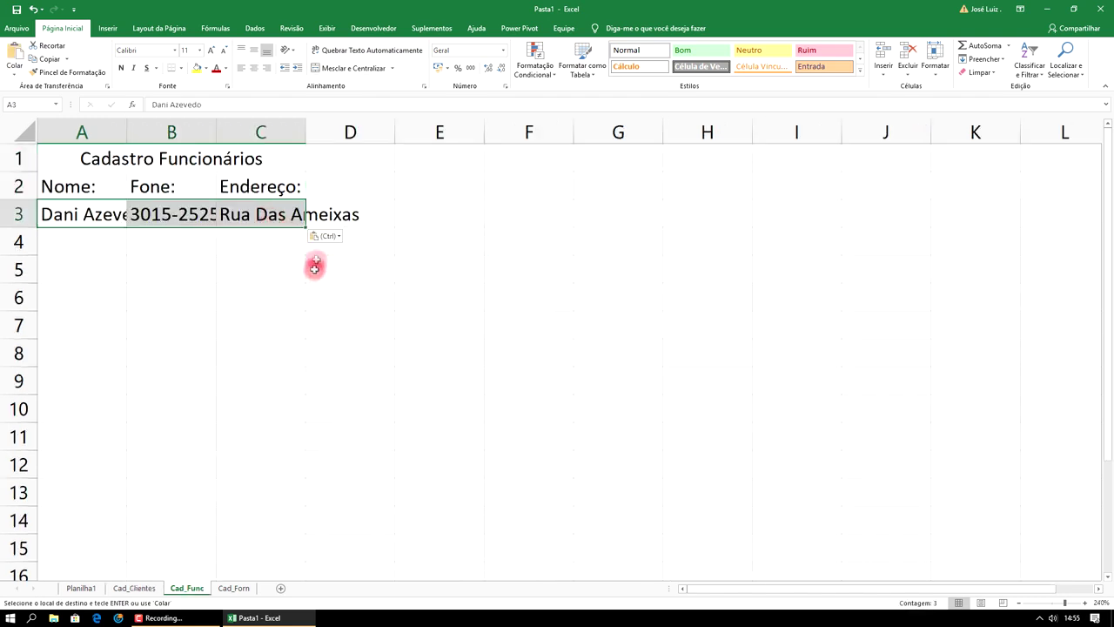
{"action": "double_click", "coordinate": [128, 127]}
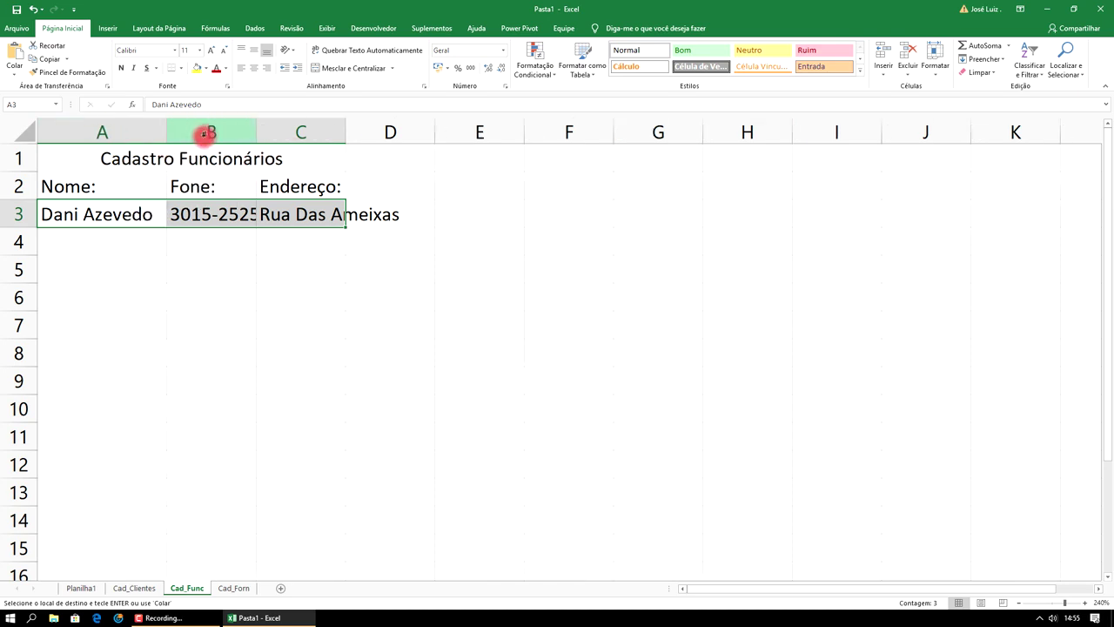
{"action": "double_click", "coordinate": [257, 132]}
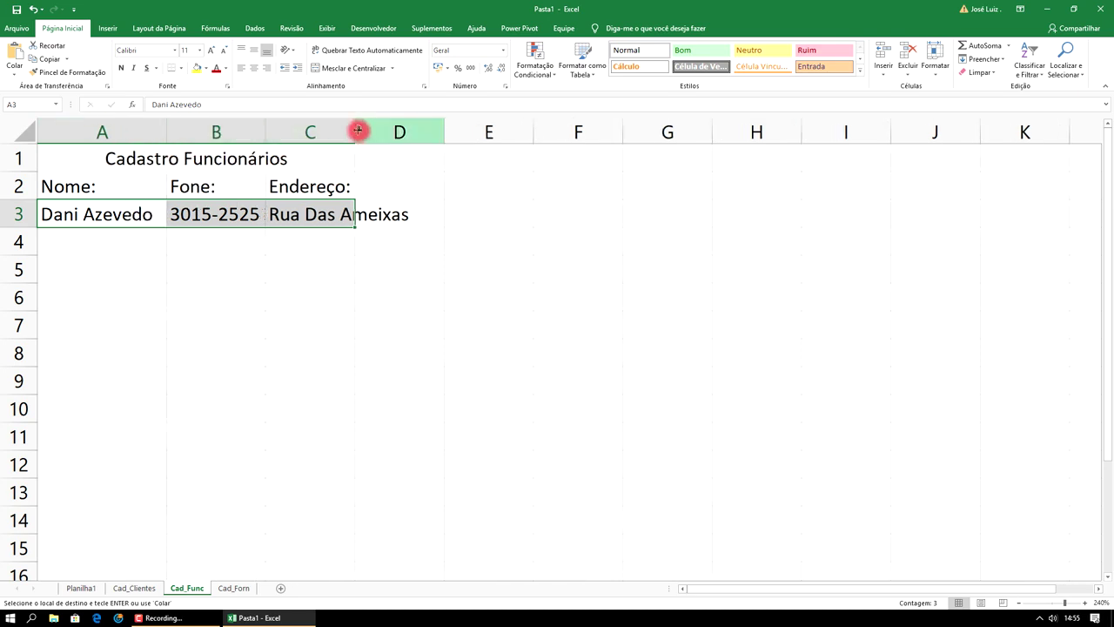
{"action": "double_click", "coordinate": [352, 132]}
- Replace the name in Cad_Func A3 with the employee's name and copy A3:C3
{"action": "double_click", "coordinate": [160, 214]}
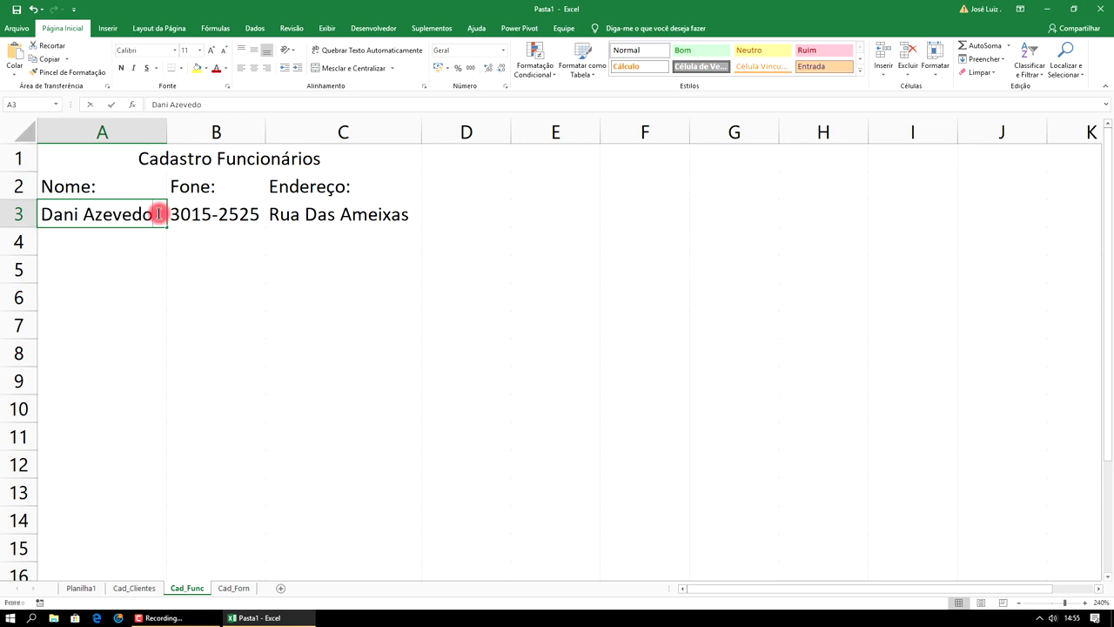
{"action": "left_click_drag", "start_coordinate": [160, 214], "coordinate": [4, 214]}
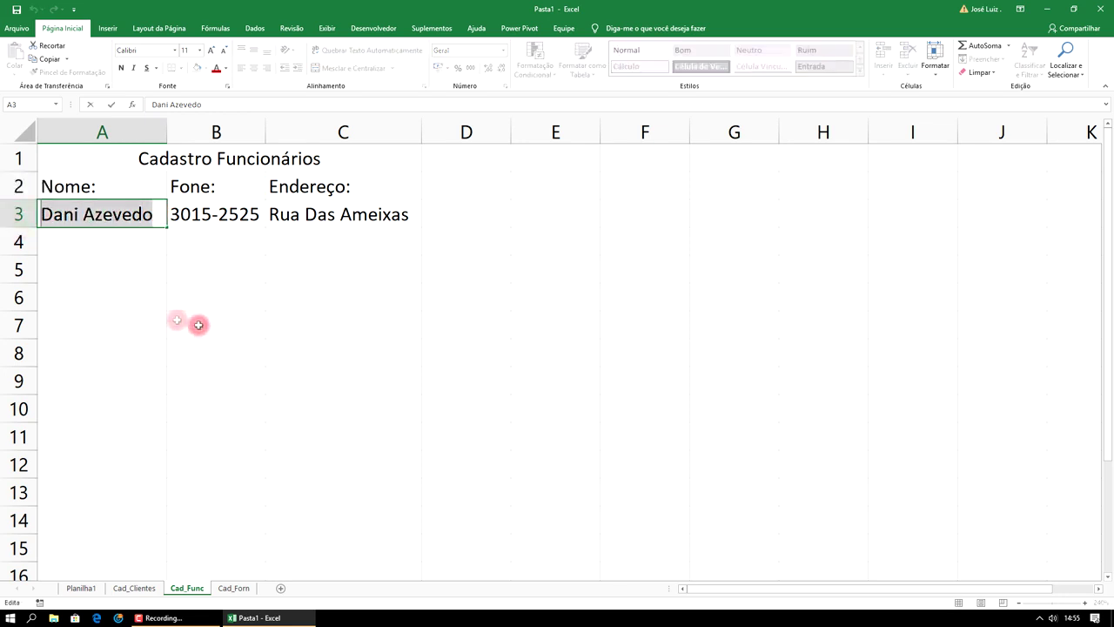
{"action": "type", "text": "Osvaldo"}
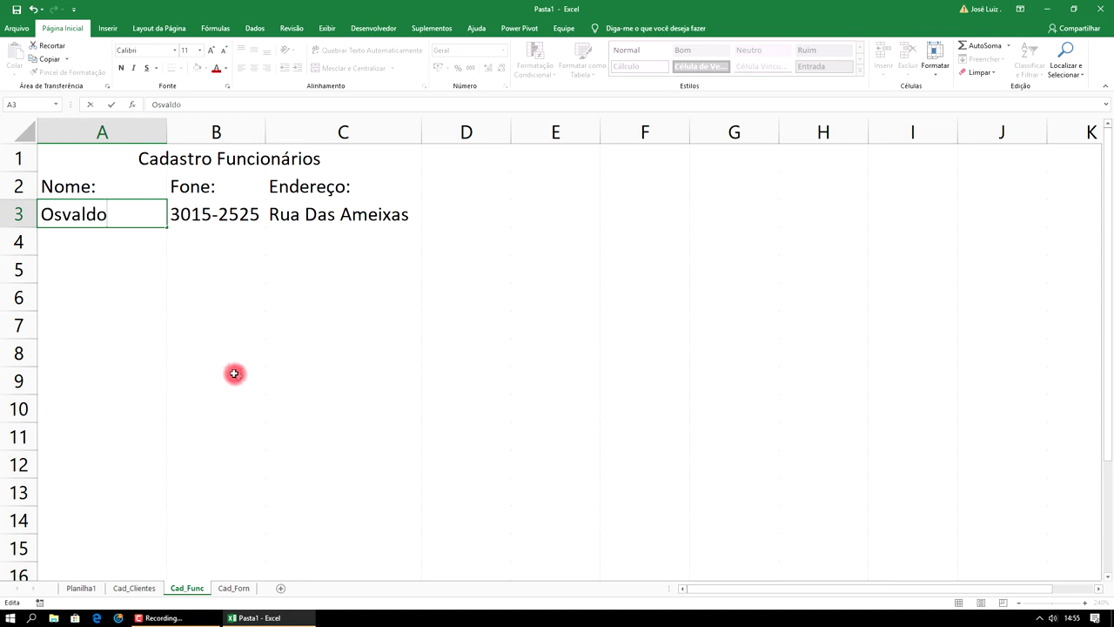
{"action": "left_click", "coordinate": [239, 376]}
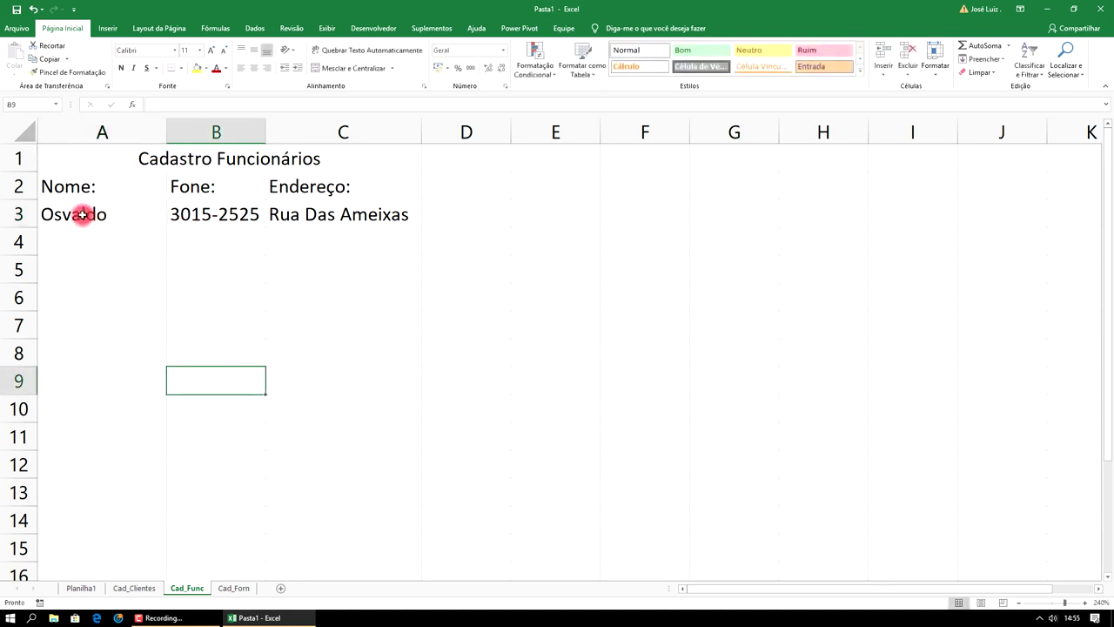
{"action": "left_click_drag", "start_coordinate": [82, 215], "coordinate": [314, 219]}
{"action": "key", "text": "ctrl+c"}
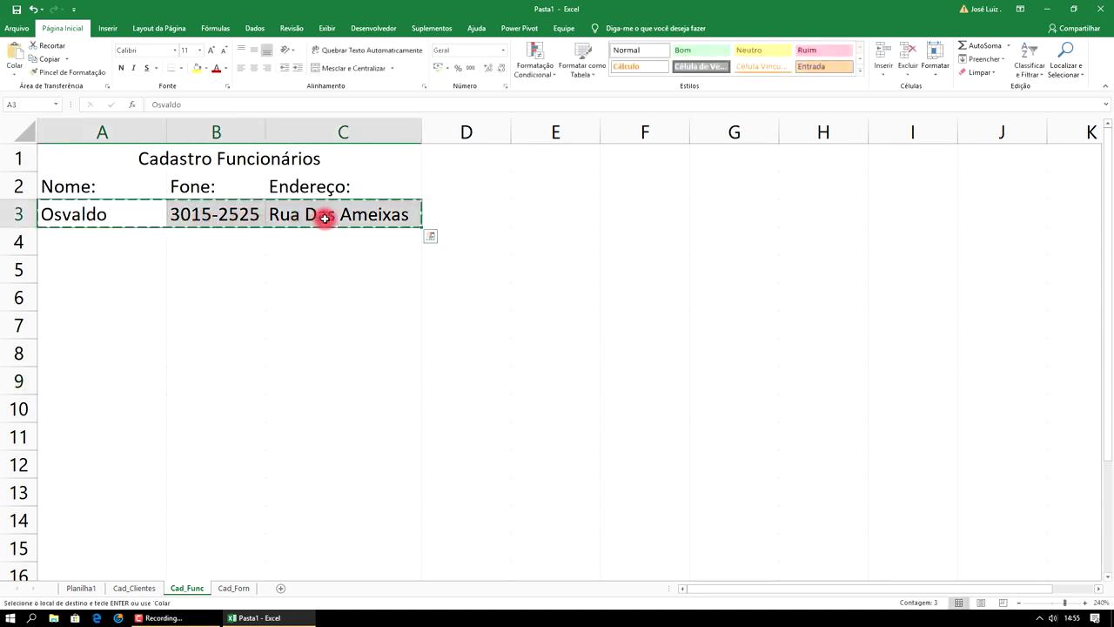
- Paste the row into Cad_Forn row 3, autofit columns, and replace the name with the supplier's
{"action": "left_click", "coordinate": [234, 588]}
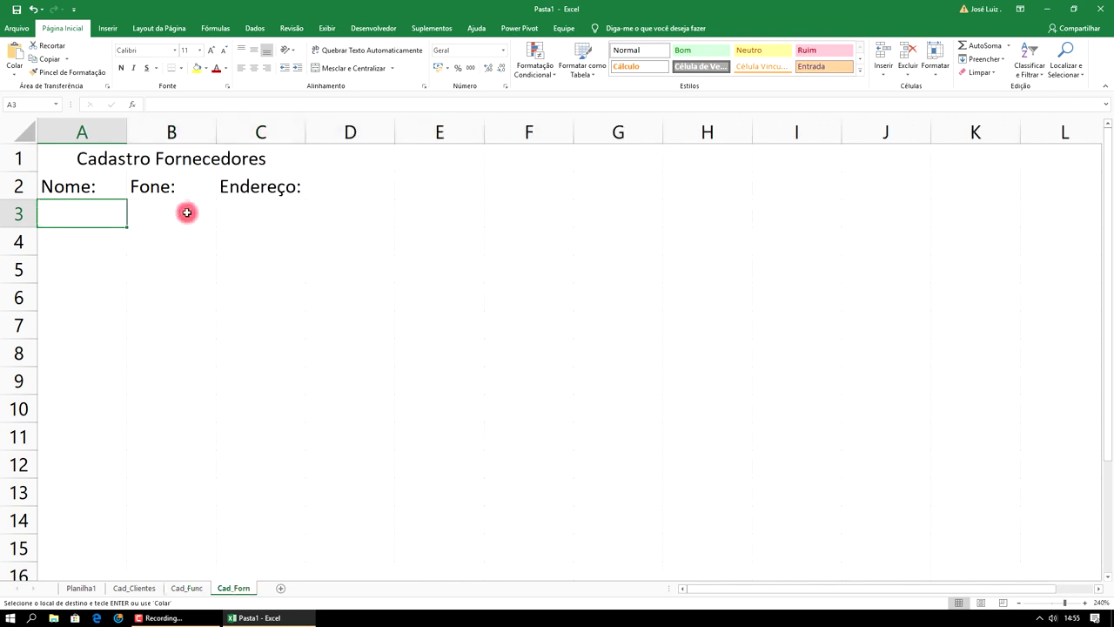
{"action": "left_click", "coordinate": [277, 213], "text": "shift"}
{"action": "key", "text": "ctrl+v"}
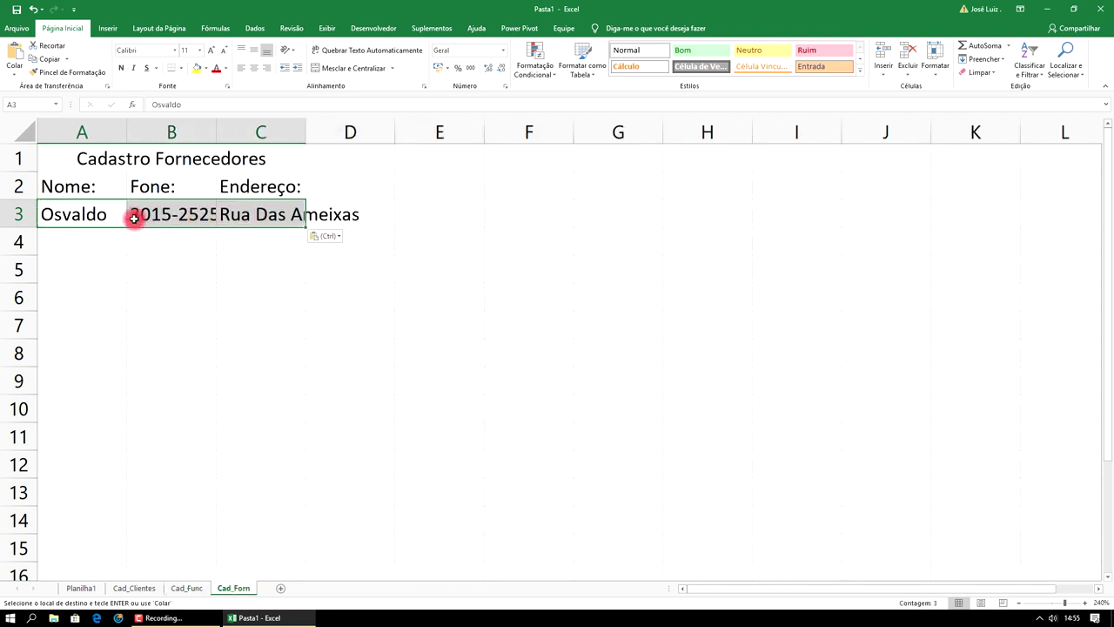
{"action": "double_click", "coordinate": [216, 132]}
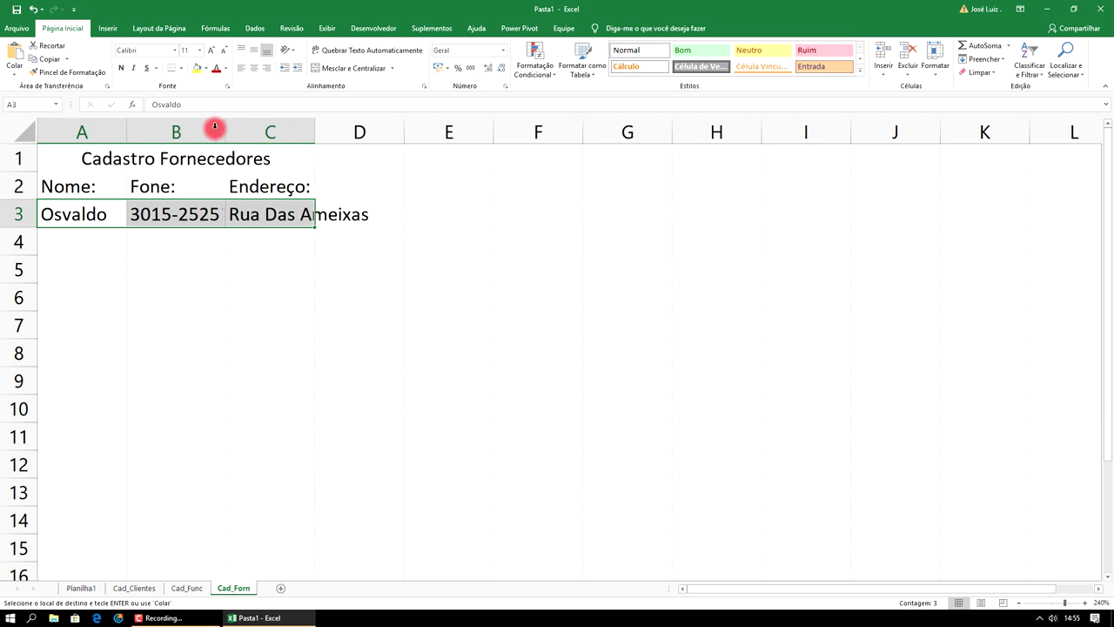
{"action": "double_click", "coordinate": [314, 132]}
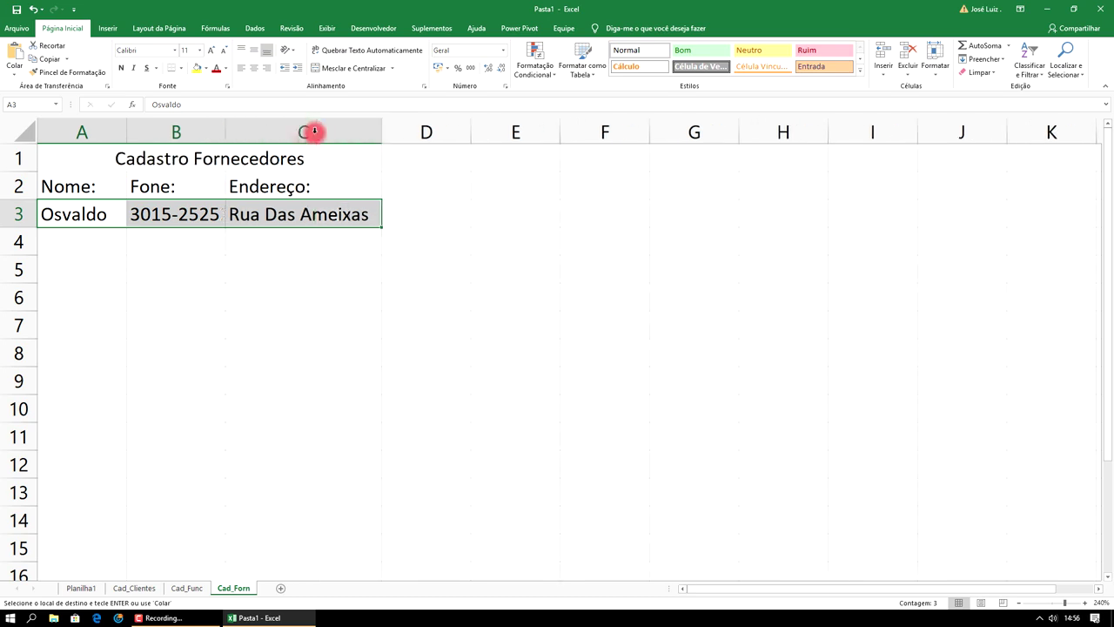
{"action": "double_click", "coordinate": [108, 214]}
{"action": "left_click_drag", "start_coordinate": [108, 214], "coordinate": [2, 214]}
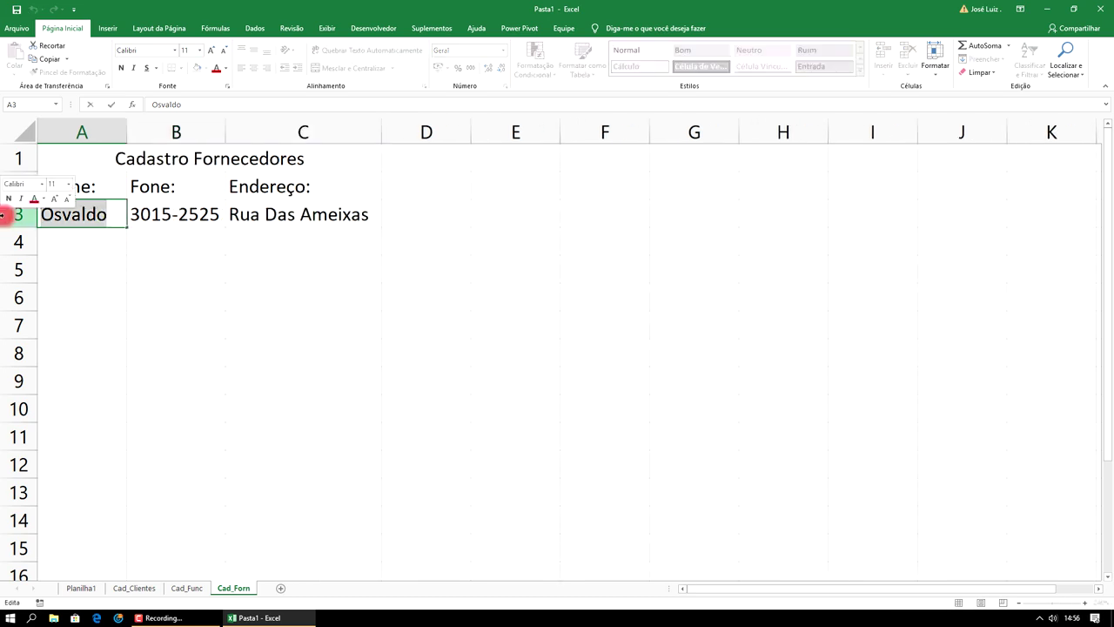
{"action": "type", "text": "Cristina"}
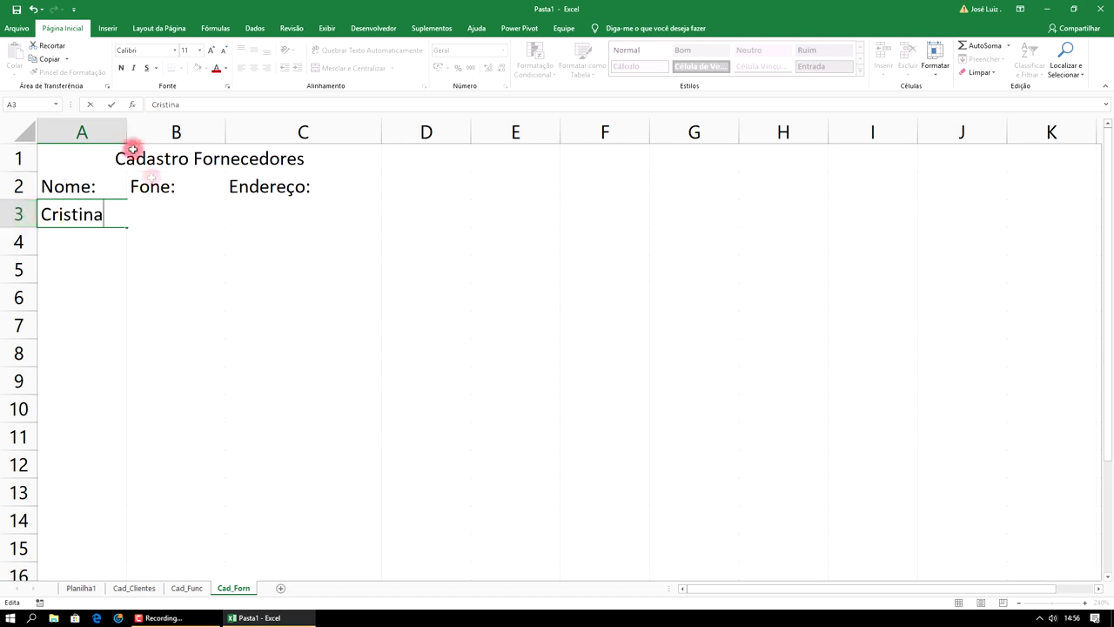
{"action": "left_click", "coordinate": [190, 296]}
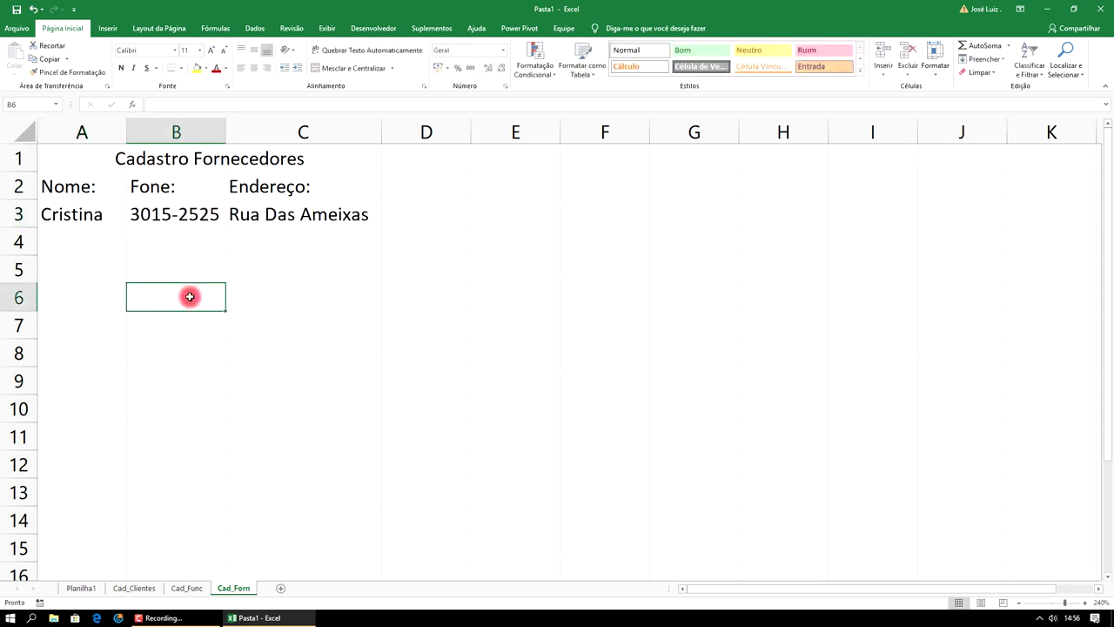
{"action": "left_click", "coordinate": [344, 294]}
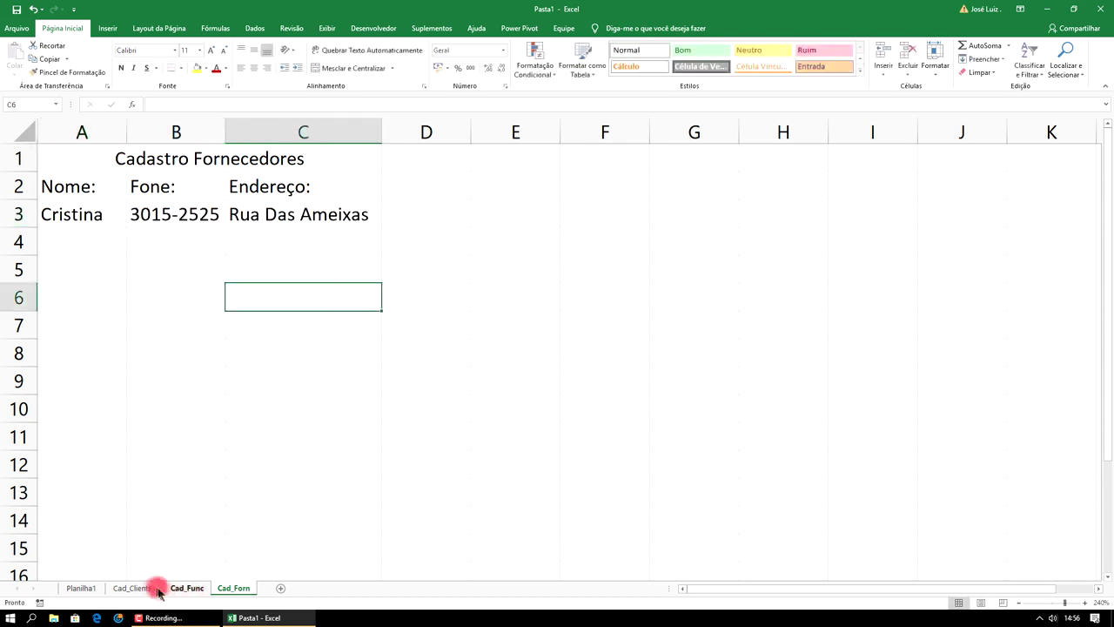
- Rename the first sheet, Planilha1, to Sistema
{"action": "left_click", "coordinate": [90, 589]}
{"action": "right_click", "coordinate": [89, 590]}
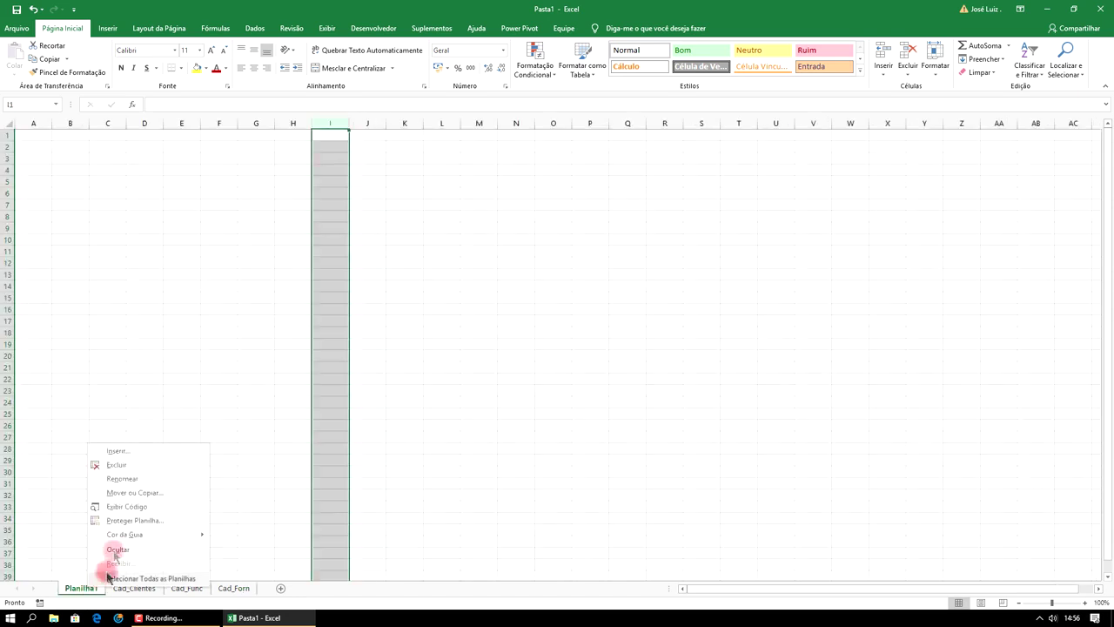
{"action": "left_click", "coordinate": [134, 481]}
{"action": "type", "text": "Sistema"}
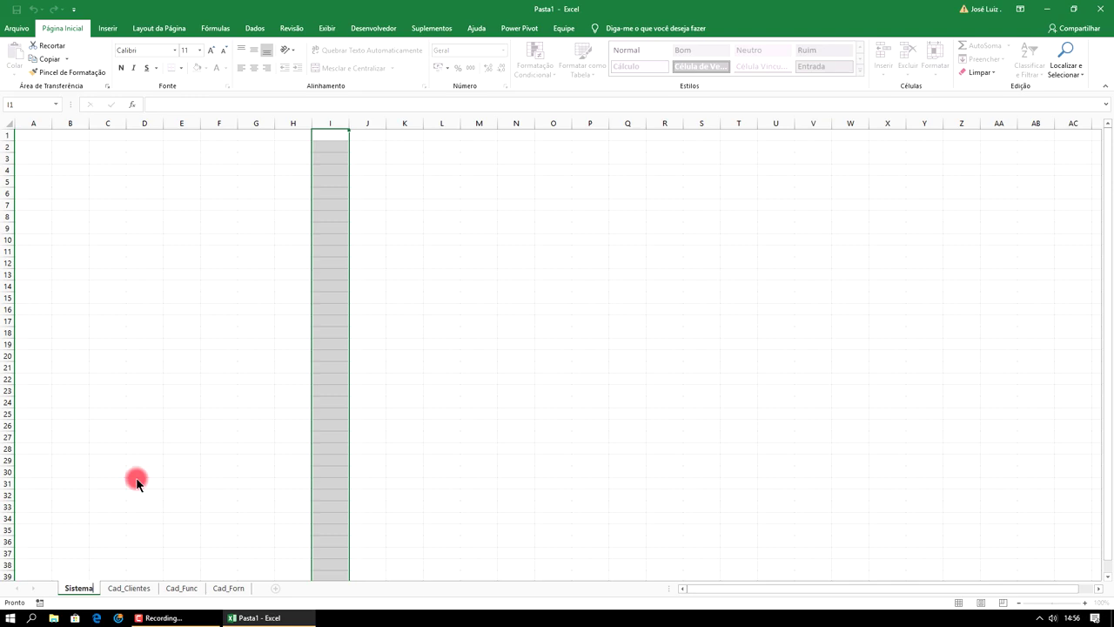
{"action": "left_click", "coordinate": [122, 378]}
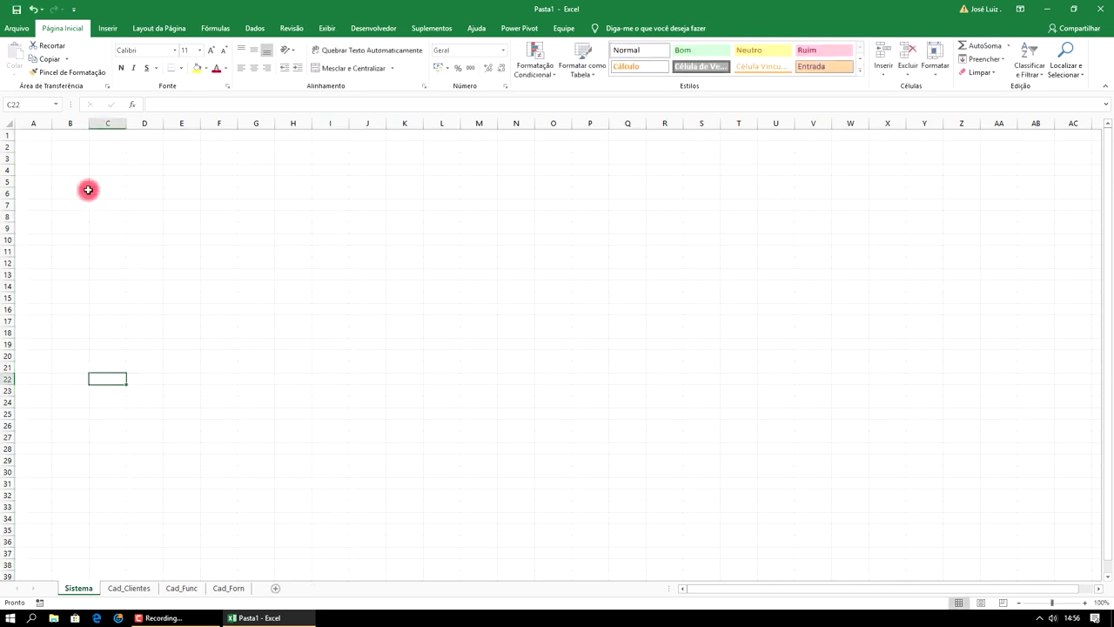
{"action": "left_click", "coordinate": [88, 190]}
{"action": "left_click", "coordinate": [1085, 603]}
{"action": "left_click", "coordinate": [1085, 603]}
{"action": "left_click", "coordinate": [1085, 603]}
{"action": "left_click", "coordinate": [1085, 603]}
{"action": "left_click", "coordinate": [1085, 603]}
{"action": "left_click", "coordinate": [1085, 603]}
{"action": "left_click", "coordinate": [1085, 603]}
{"action": "left_click", "coordinate": [1085, 603]}
{"action": "left_click", "coordinate": [1085, 603]}
{"action": "left_click", "coordinate": [1085, 603]}
{"action": "left_click", "coordinate": [1085, 603]}
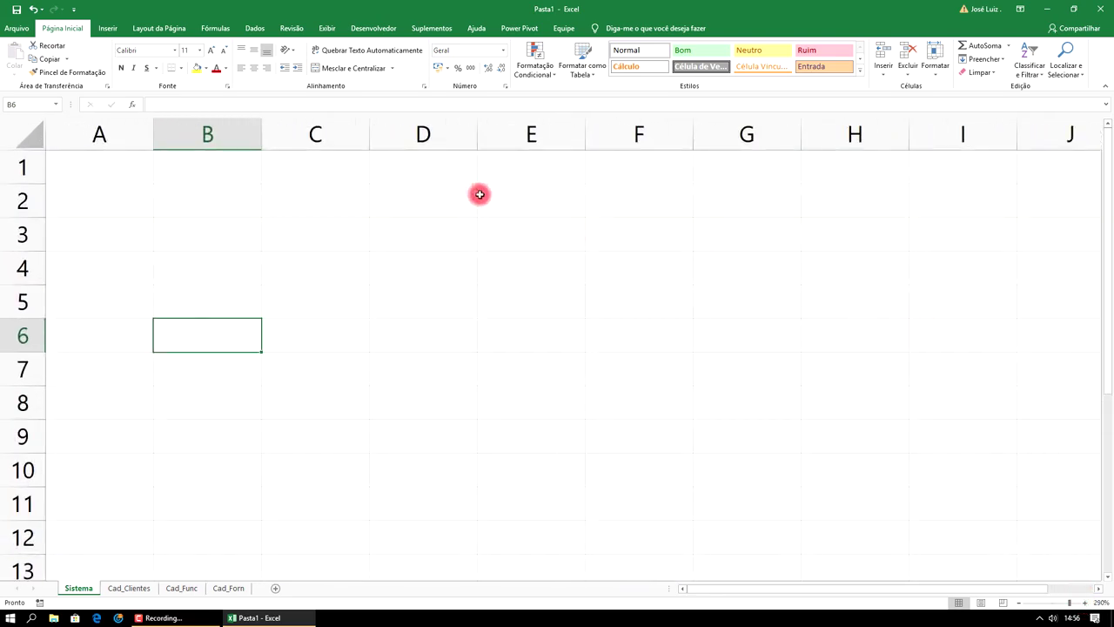
- Insert a rectangle shape from Inserir > Formas, drawn from A1 across to about column H
{"action": "left_click", "coordinate": [110, 29]}
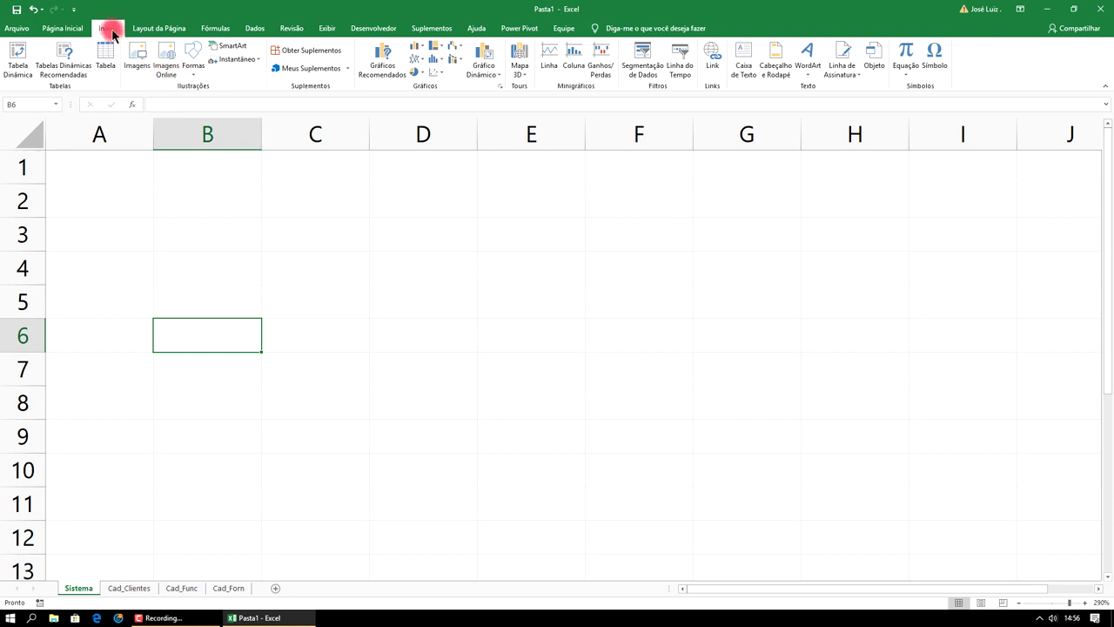
{"action": "left_click", "coordinate": [194, 68]}
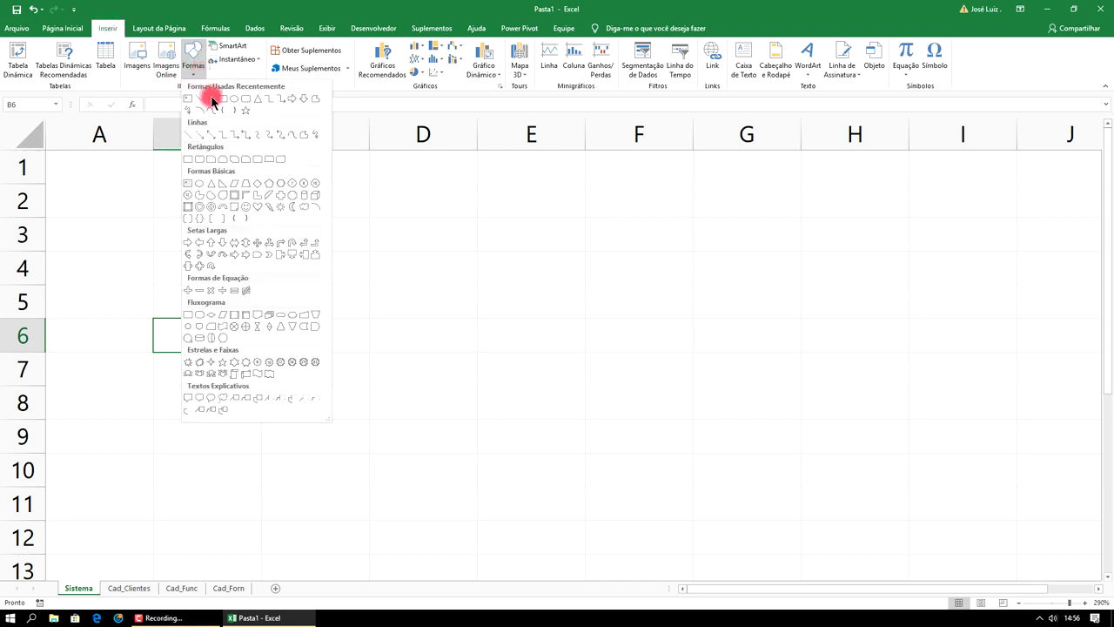
{"action": "left_click", "coordinate": [222, 102]}
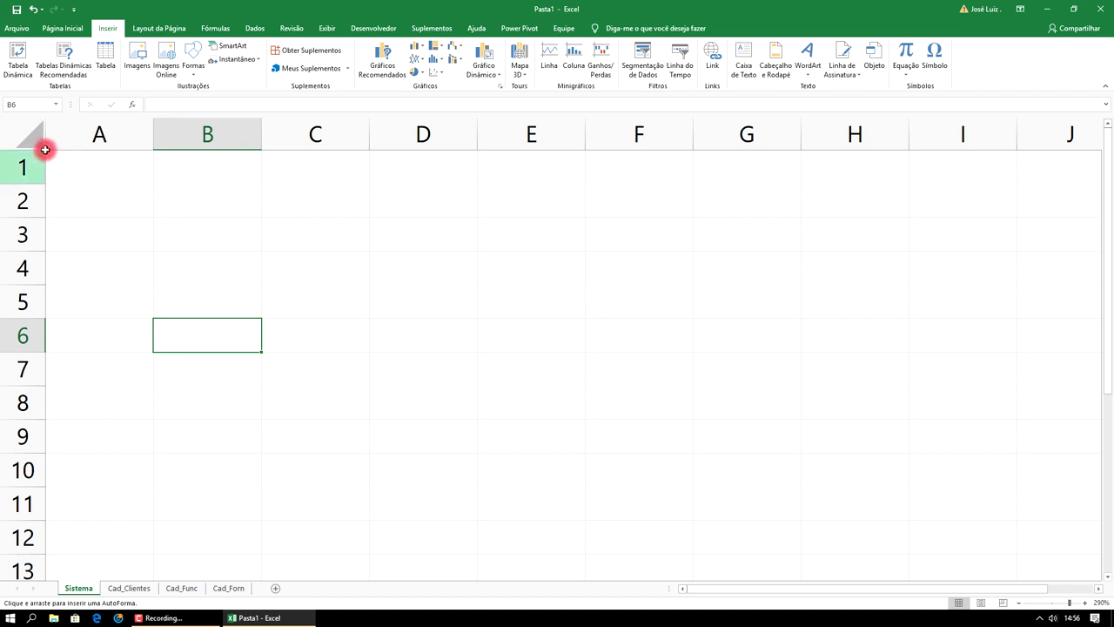
{"action": "left_click_drag", "start_coordinate": [45, 152], "coordinate": [314, 435]}
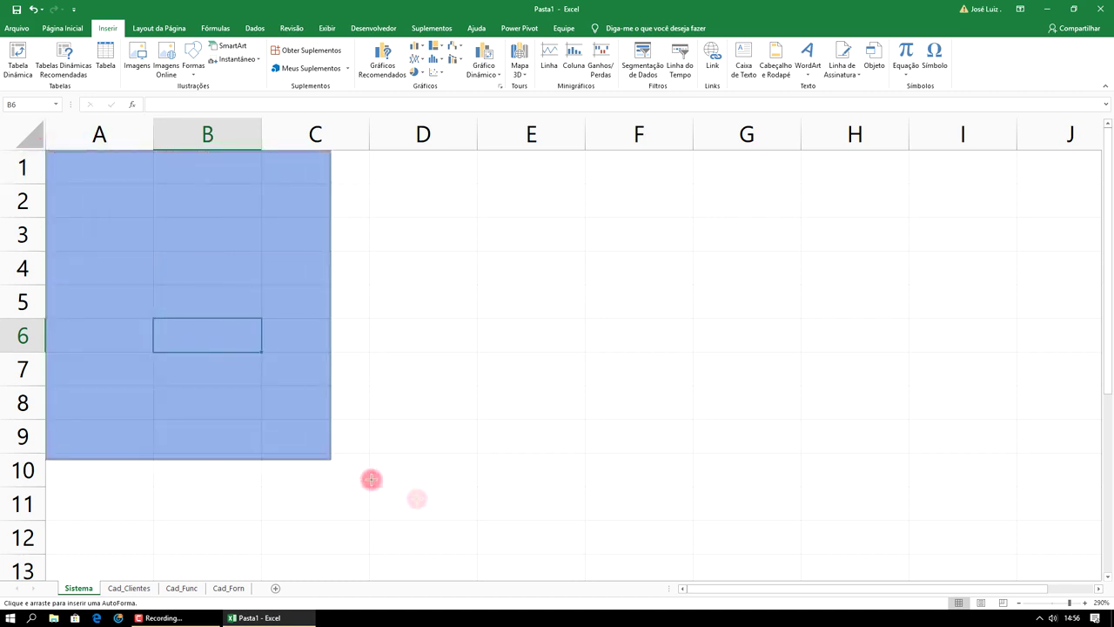
{"action": "mouse_move", "coordinate": [315, 434]}
{"action": "left_mouse_down"}
{"action": "mouse_move", "coordinate": [706, 566]}
{"action": "mouse_move", "coordinate": [858, 557]}
{"action": "mouse_move", "coordinate": [903, 564]}
{"action": "mouse_move", "coordinate": [906, 577]}
{"action": "left_mouse_up"}
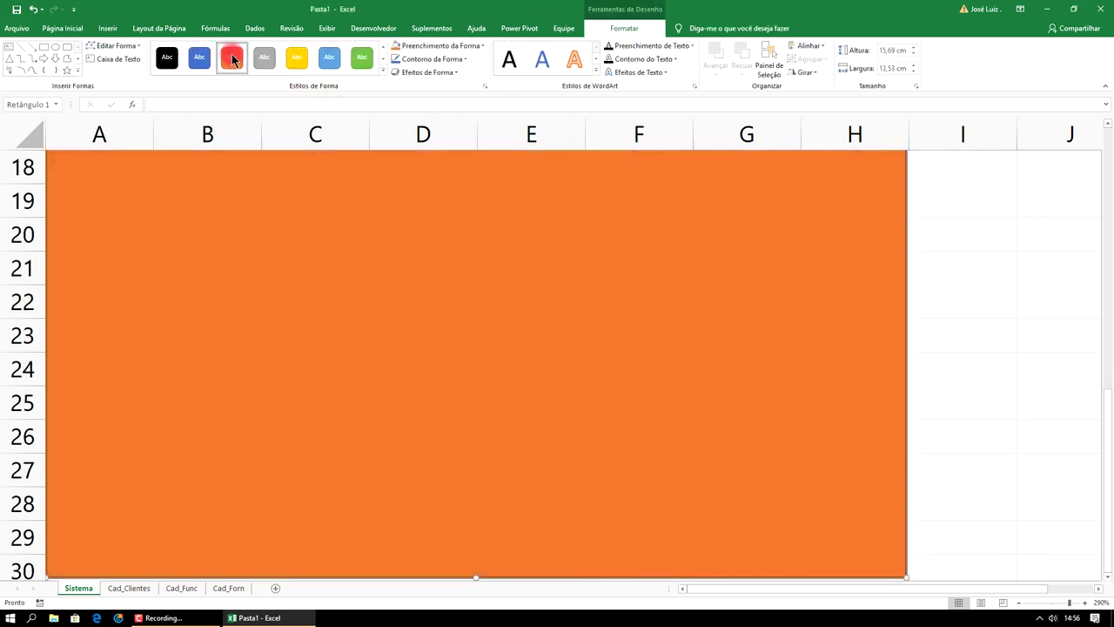
- Apply the yellow shape style to the rectangle and stretch it to 13,67 cm wide
{"action": "left_click", "coordinate": [233, 57]}
{"action": "left_click", "coordinate": [297, 58]}
{"action": "left_click", "coordinate": [363, 69]}
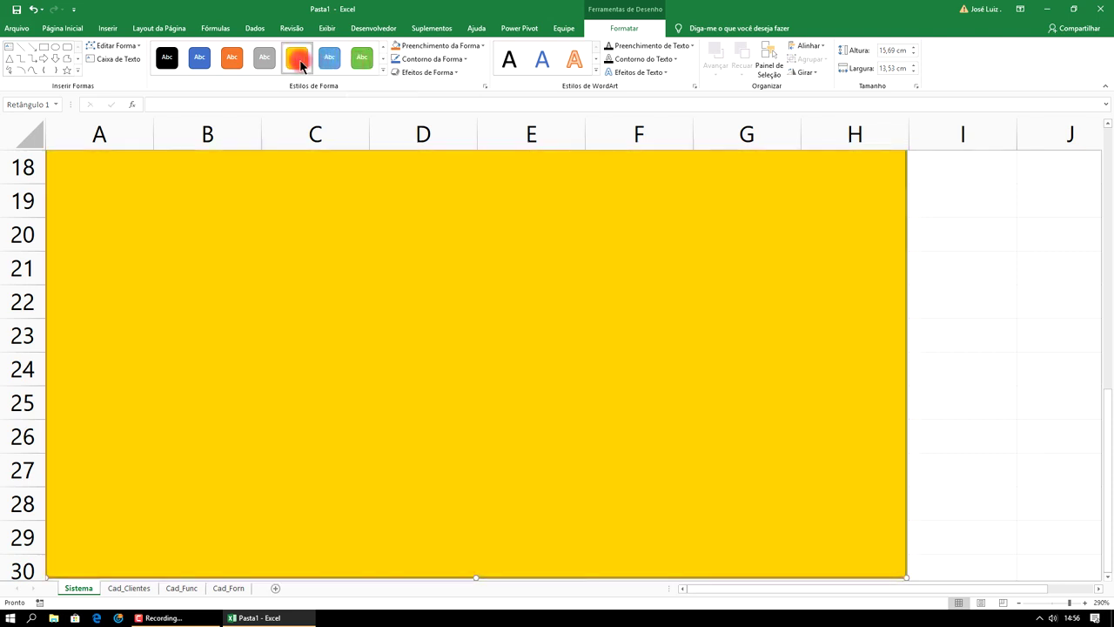
{"action": "left_click", "coordinate": [298, 60]}
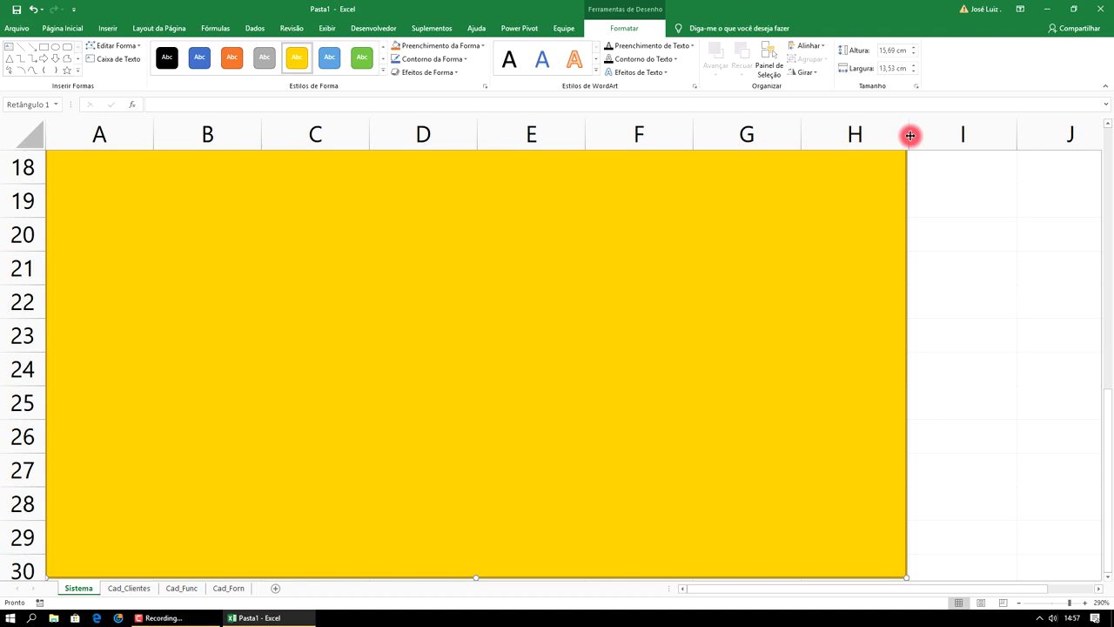
{"action": "left_click_drag", "start_coordinate": [909, 136], "coordinate": [910, 135]}
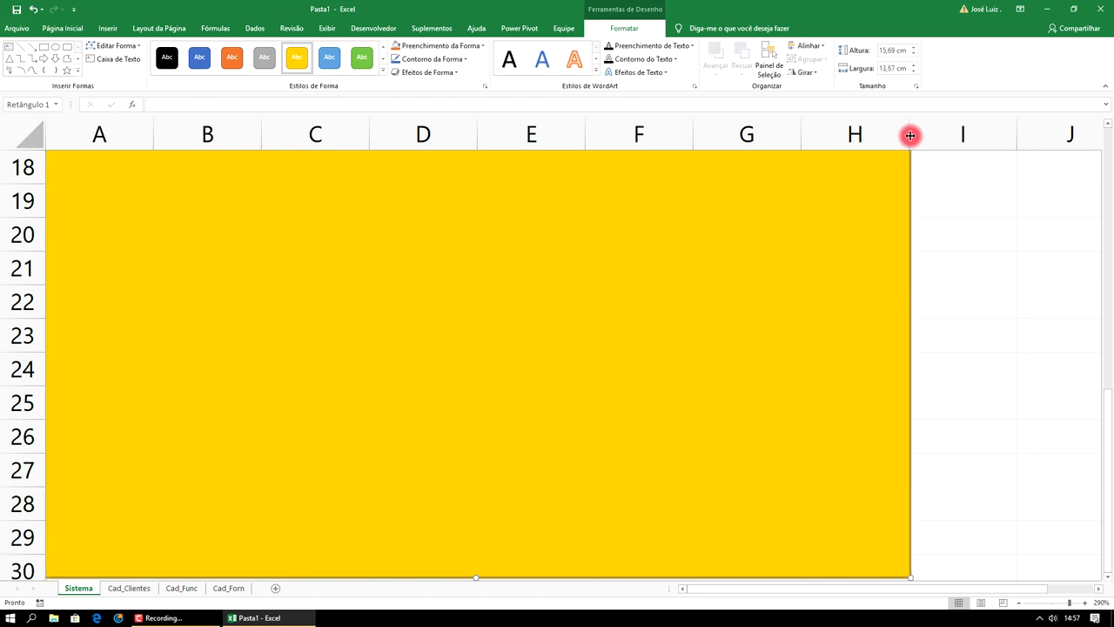
{"action": "left_click", "coordinate": [919, 136]}
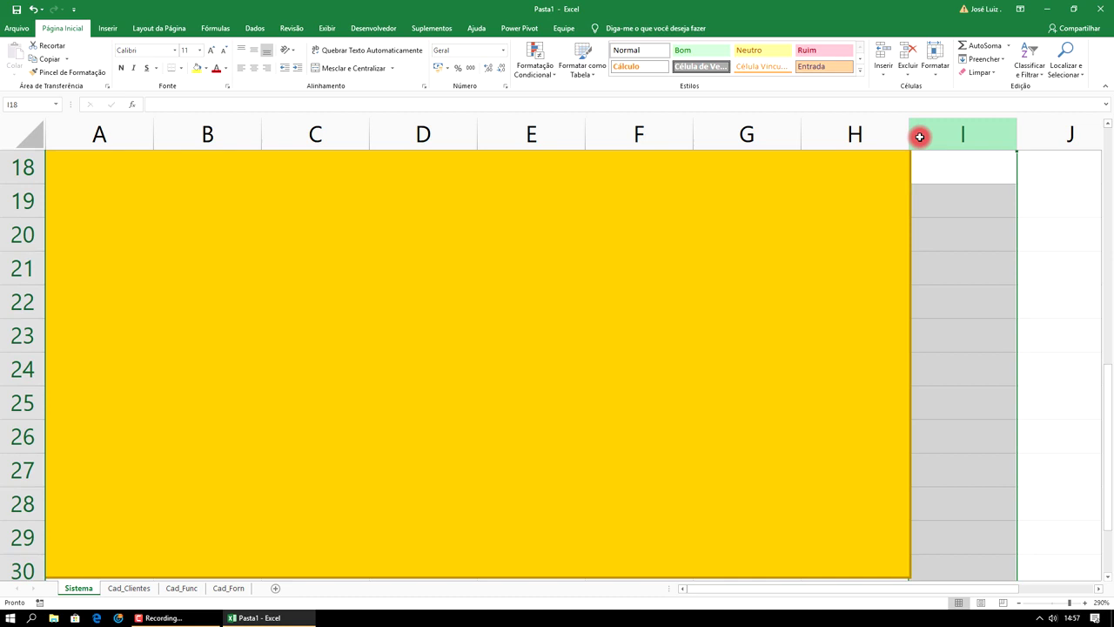
{"action": "key", "text": "ctrl+shift+Right"}
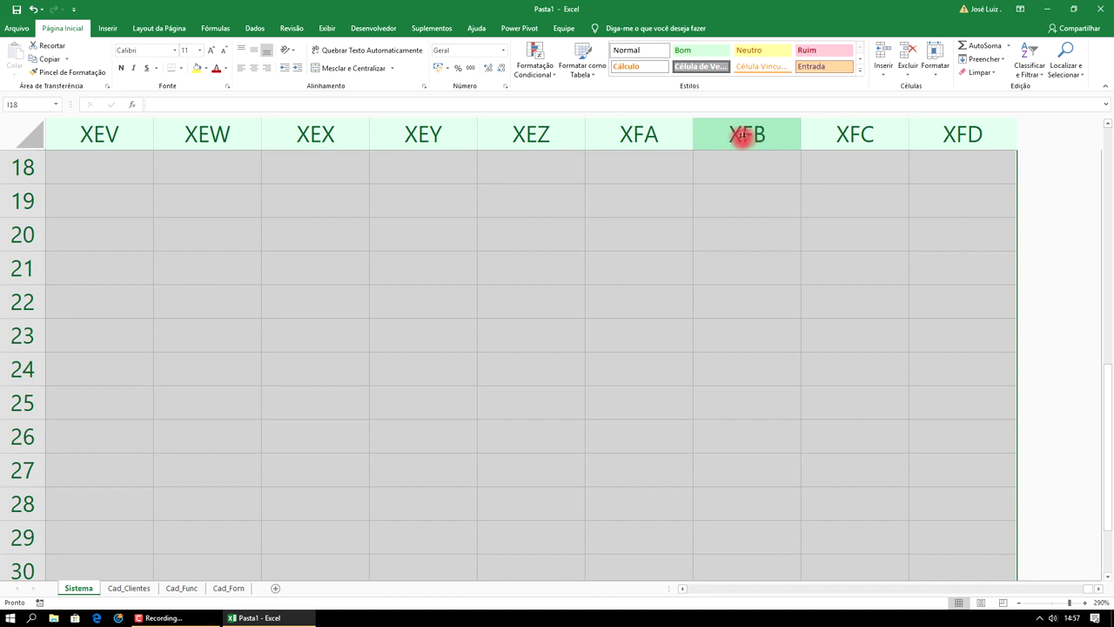
{"action": "right_click", "coordinate": [738, 134]}
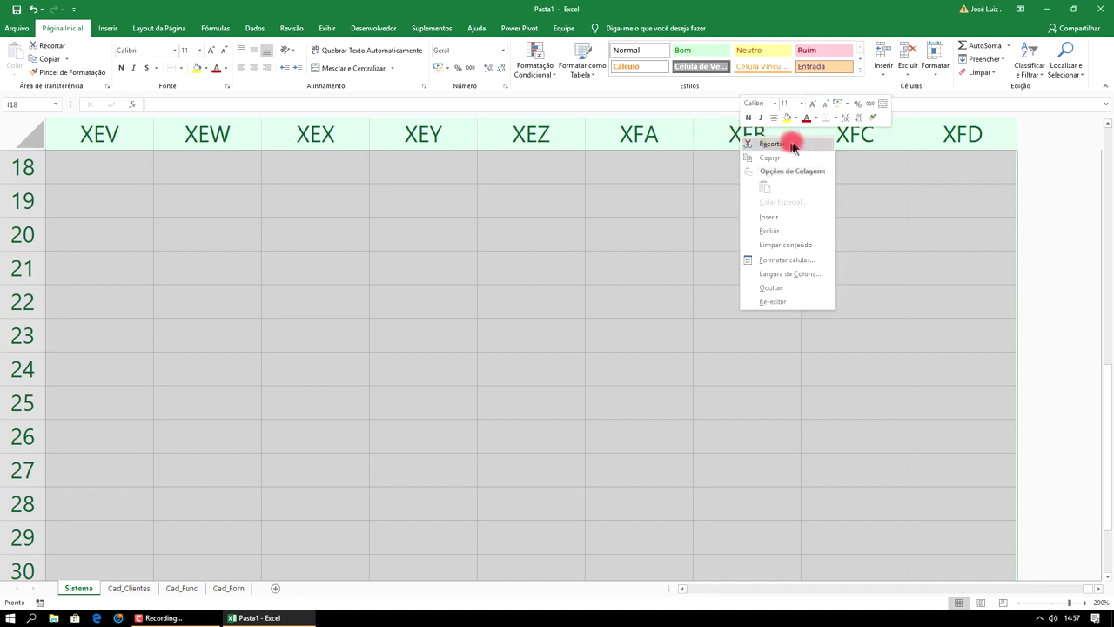
{"action": "left_click", "coordinate": [775, 288]}
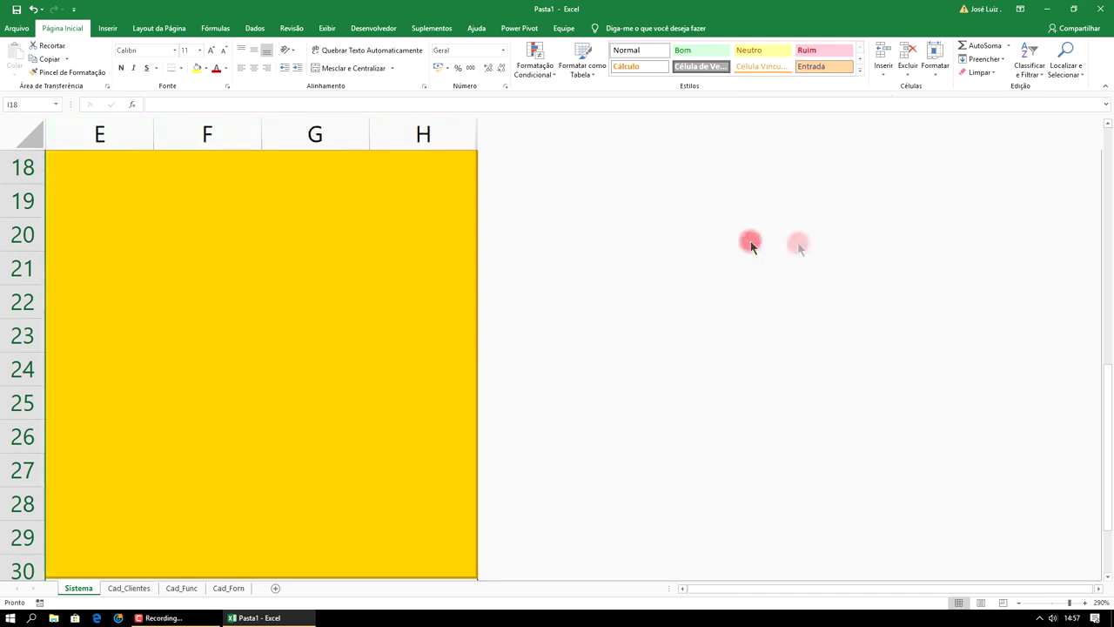
{"action": "left_click_drag", "start_coordinate": [842, 589], "coordinate": [804, 587]}
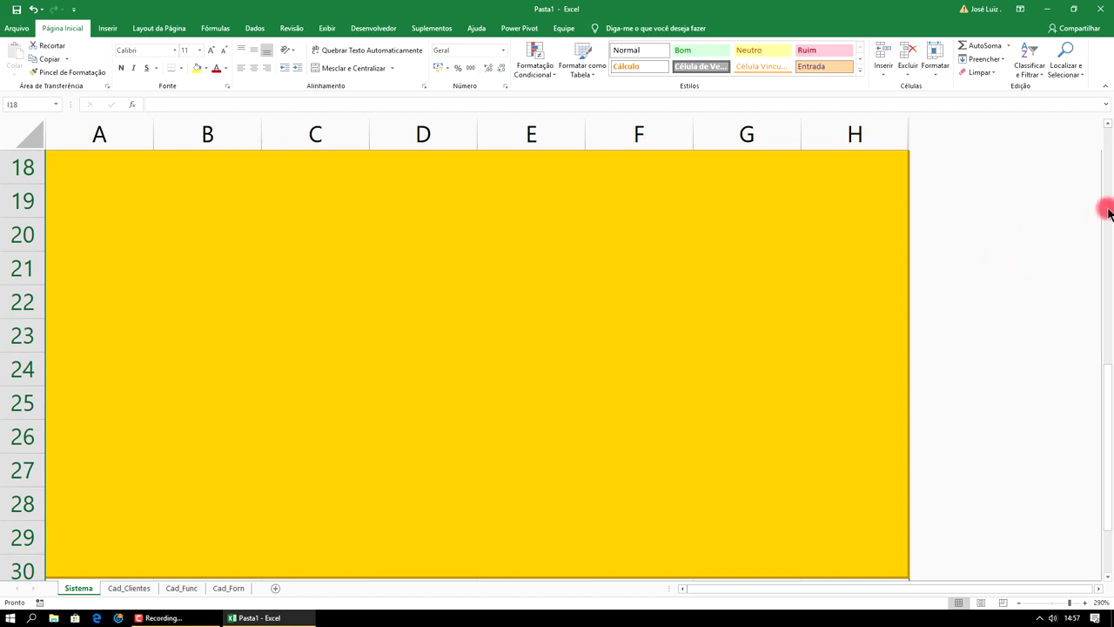
{"action": "scroll", "coordinate": [1107, 196], "scroll_direction": "up", "scroll_amount": 4}
{"action": "scroll", "coordinate": [945, 311], "scroll_direction": "down", "scroll_amount": 2}
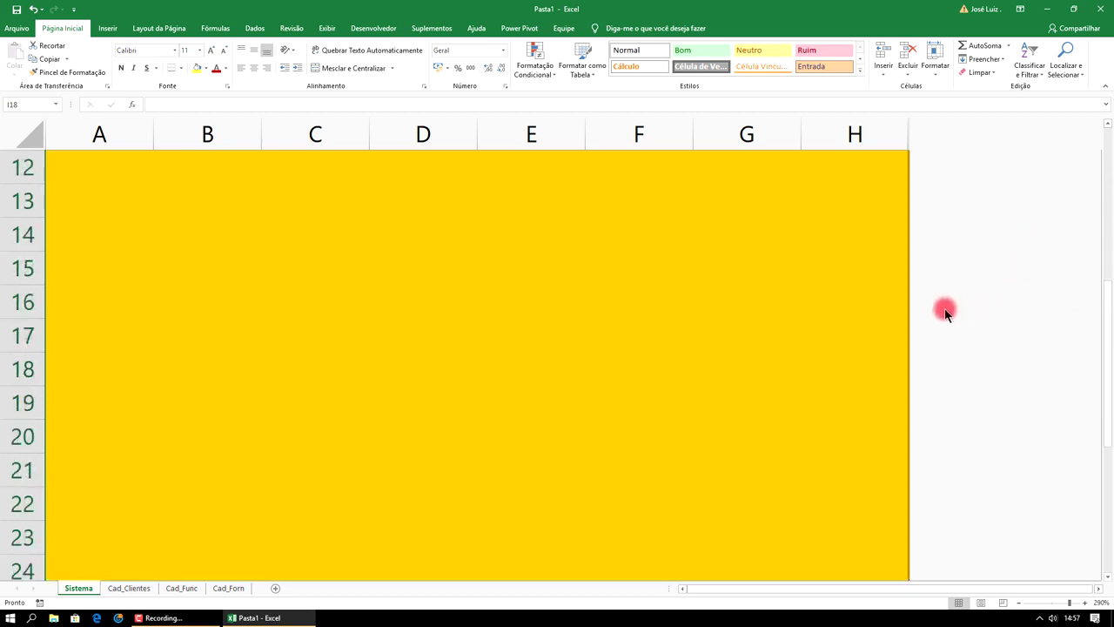
{"action": "scroll", "coordinate": [850, 360], "scroll_direction": "down", "scroll_amount": 4}
{"action": "scroll", "coordinate": [962, 347], "scroll_direction": "up", "scroll_amount": 6}
{"action": "scroll", "coordinate": [972, 347], "scroll_direction": "up", "scroll_amount": 2}
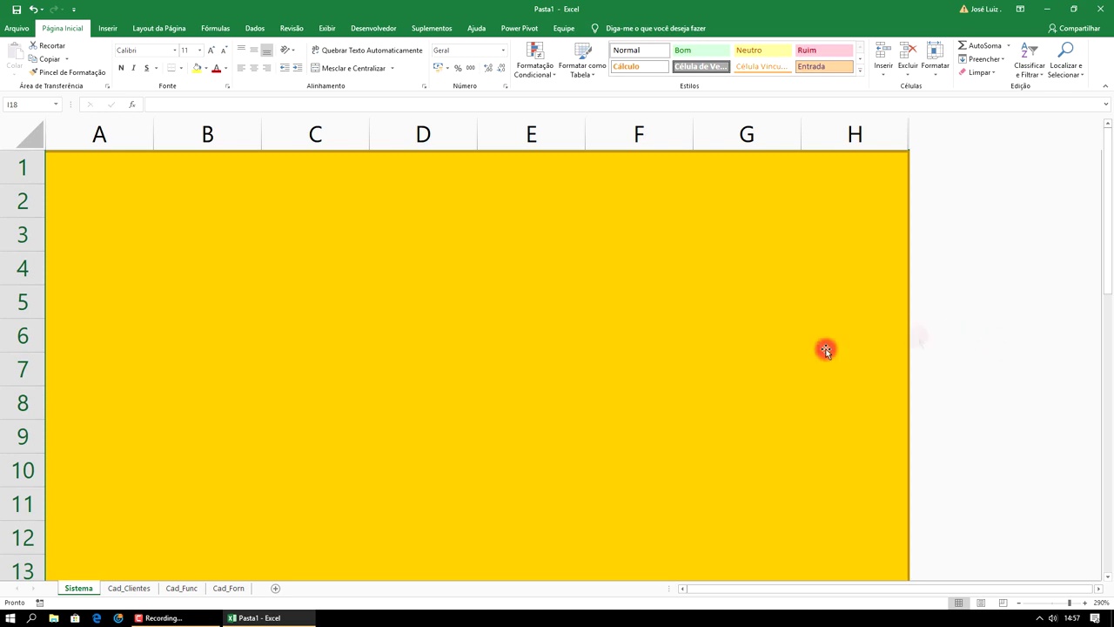
{"action": "scroll", "coordinate": [801, 339], "scroll_direction": "down", "scroll_amount": 8}
{"action": "scroll", "coordinate": [609, 346], "scroll_direction": "down", "scroll_amount": 3}
{"action": "scroll", "coordinate": [361, 346], "scroll_direction": "up", "scroll_amount": 3}
{"action": "left_click", "coordinate": [22, 370]}
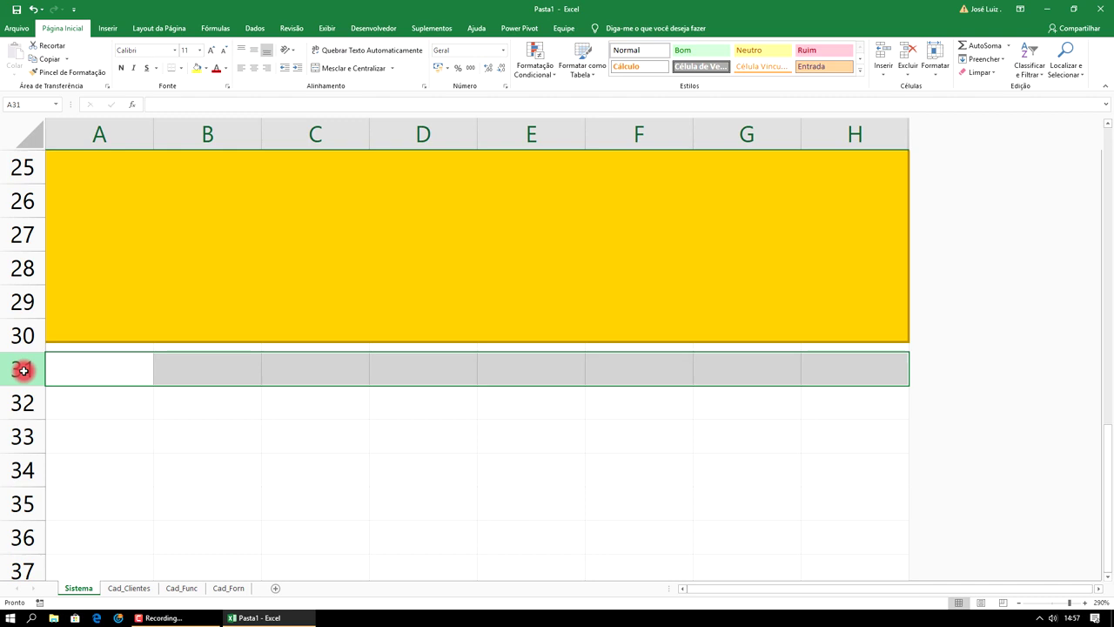
- Hide every row from 31 down to the end of the Sistema sheet
{"action": "key", "text": "ctrl+shift+Down"}
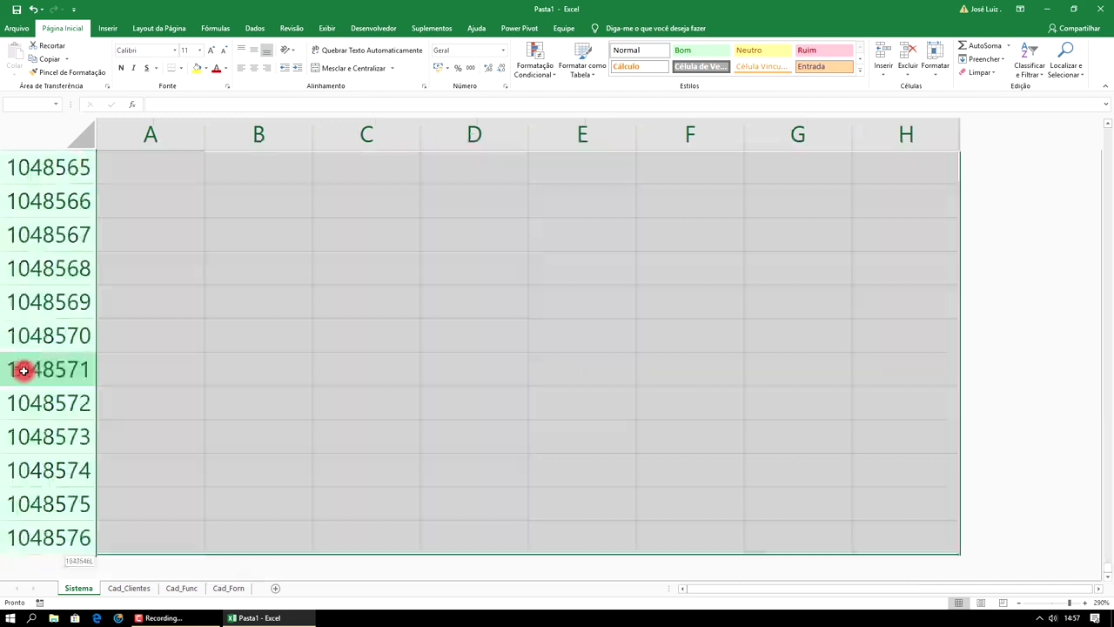
{"action": "right_click", "coordinate": [42, 273]}
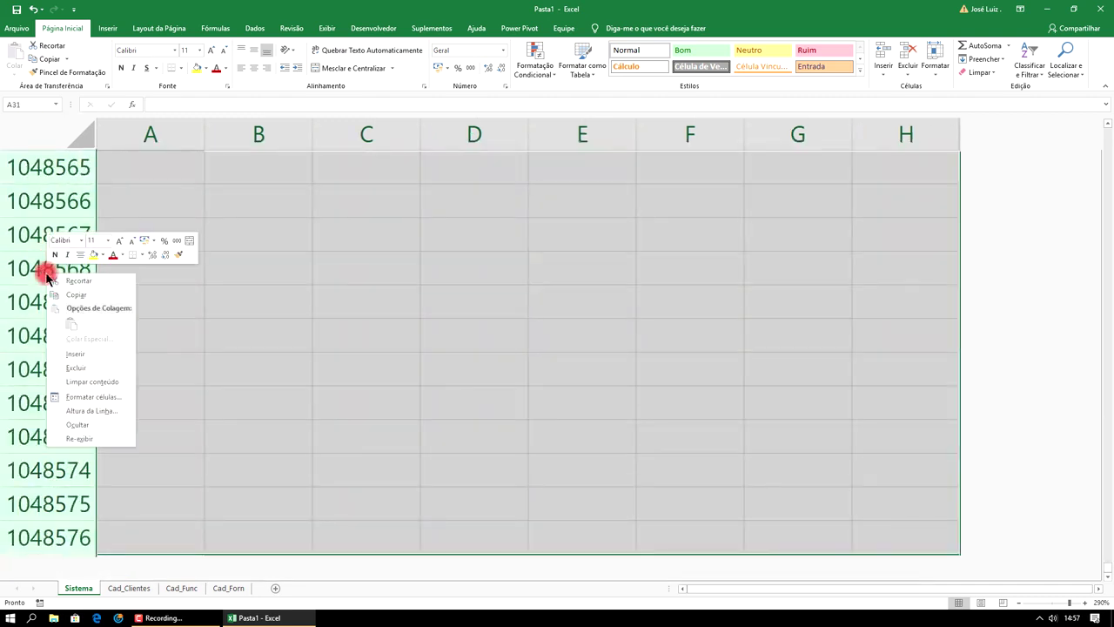
{"action": "left_click", "coordinate": [82, 424]}
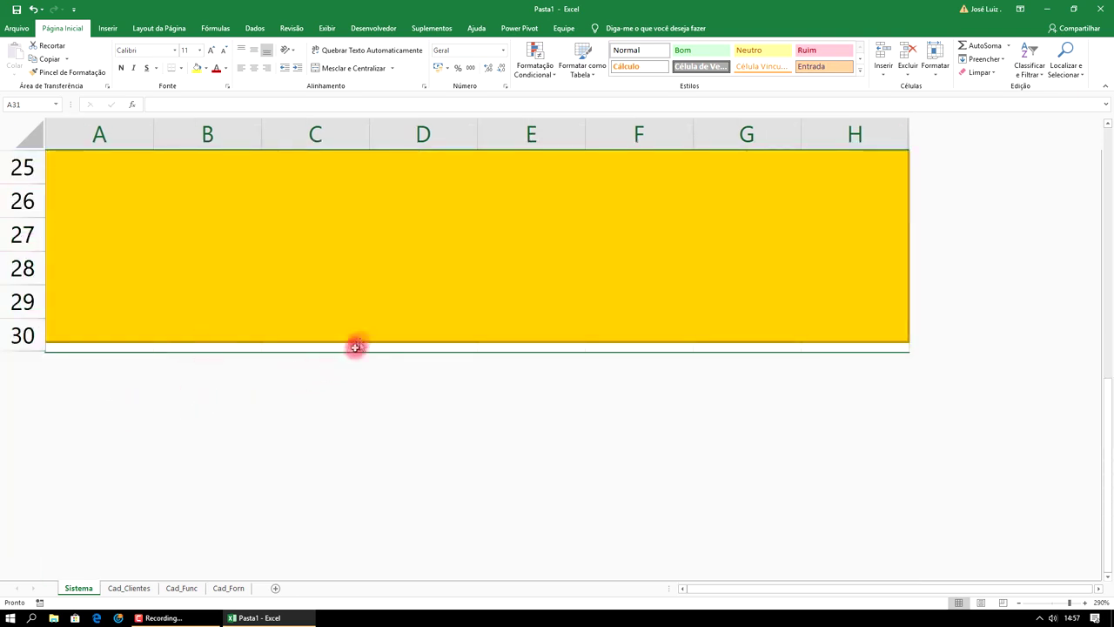
- Stretch the yellow background block so it ends exactly at row 30's bottom edge
{"action": "left_click", "coordinate": [374, 304]}
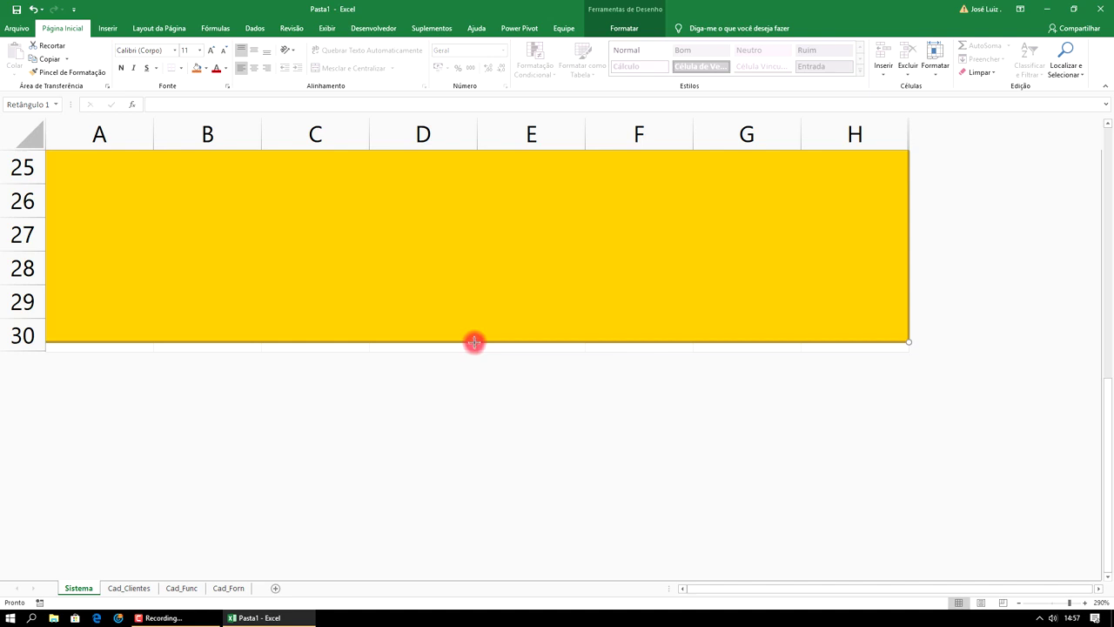
{"action": "left_click_drag", "start_coordinate": [474, 341], "coordinate": [475, 350]}
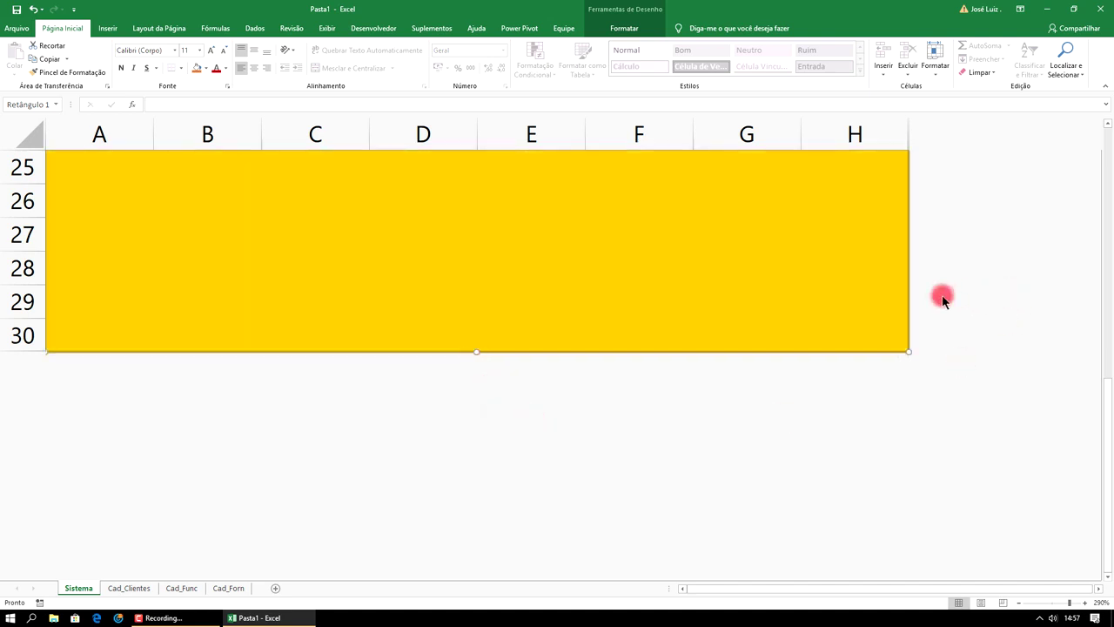
{"action": "scroll", "coordinate": [943, 297], "scroll_direction": "up", "scroll_amount": 8}
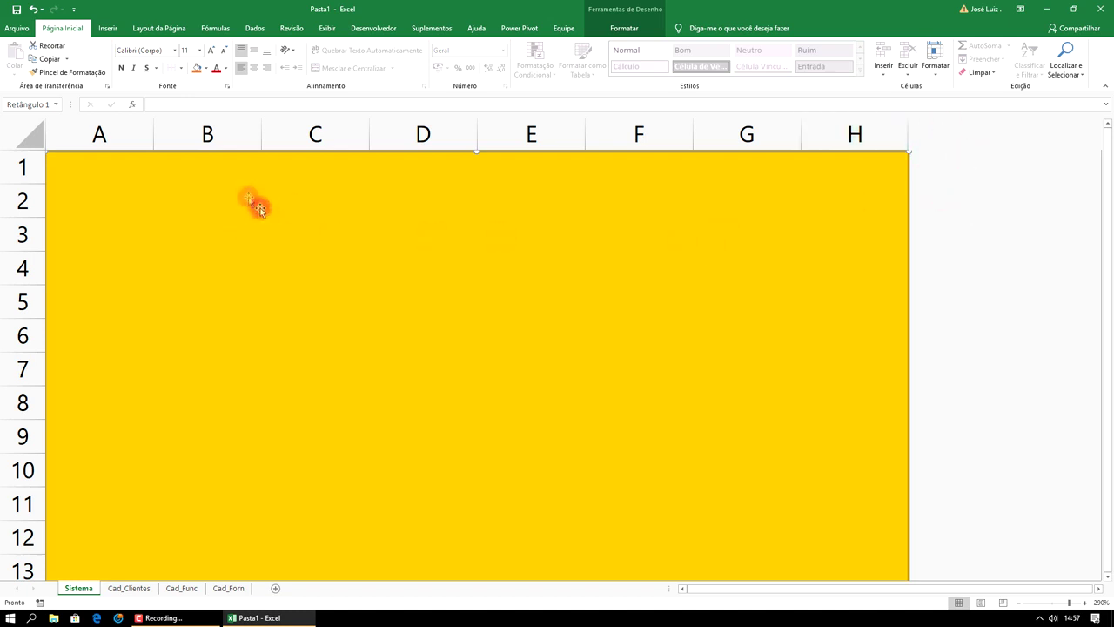
{"action": "left_click", "coordinate": [108, 28]}
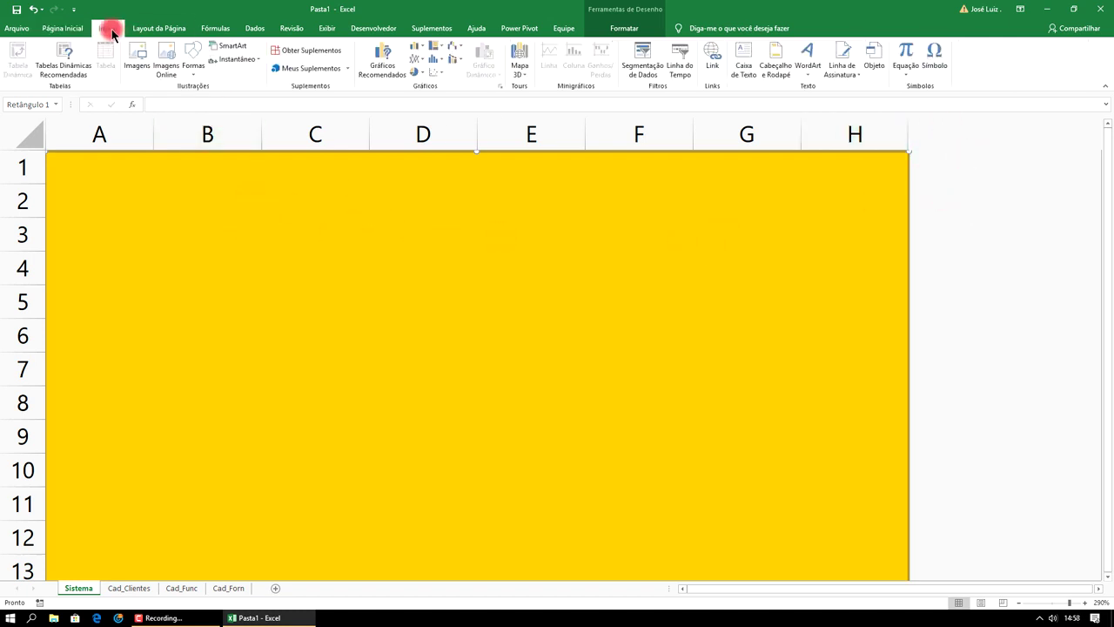
- Draw a blue rounded-rectangle banner across rows 1–2 out to column G, titled 'Sistema Empresa Youtube'
{"action": "left_click", "coordinate": [194, 69]}
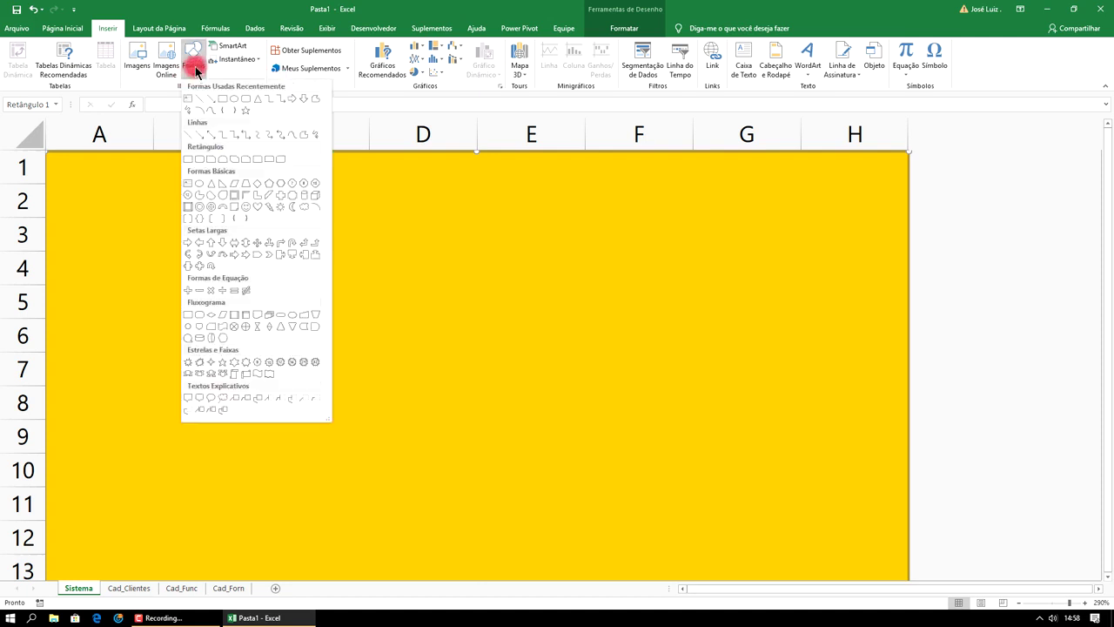
{"action": "left_click", "coordinate": [244, 99]}
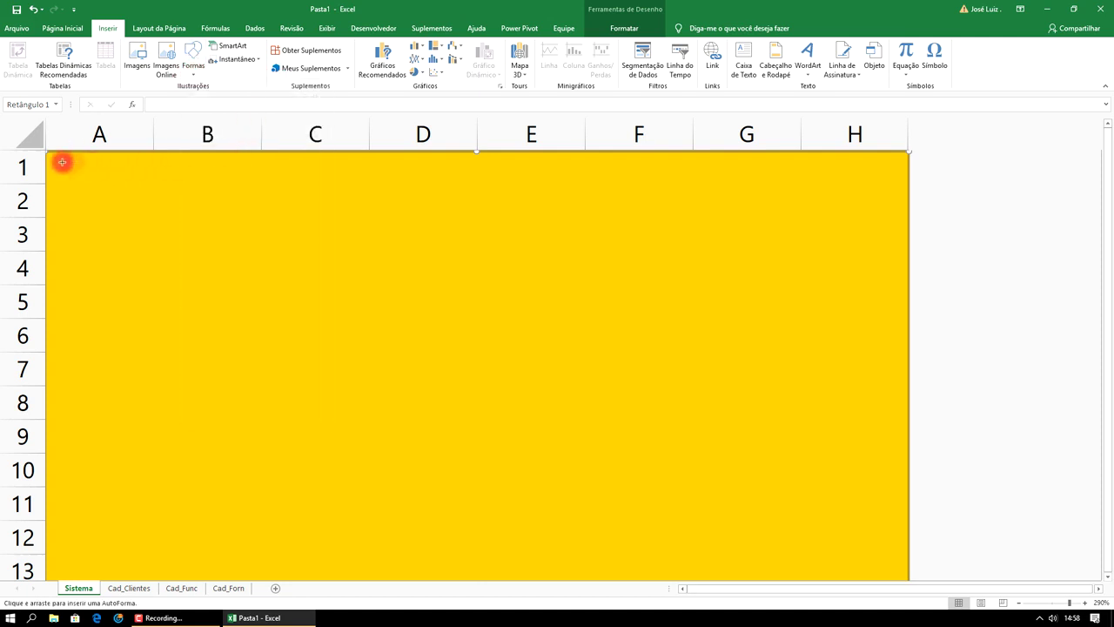
{"action": "left_click_drag", "start_coordinate": [55, 156], "coordinate": [570, 211]}
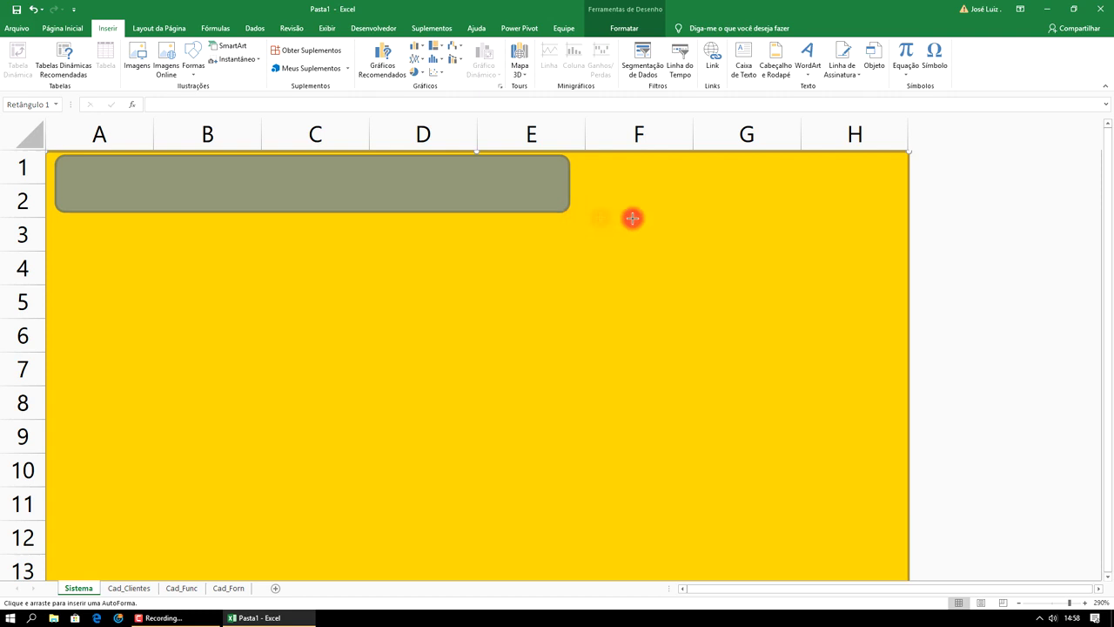
{"action": "left_click_drag", "start_coordinate": [632, 218], "coordinate": [765, 222]}
{"action": "type", "text": "Sistema Empresa Youtube"}
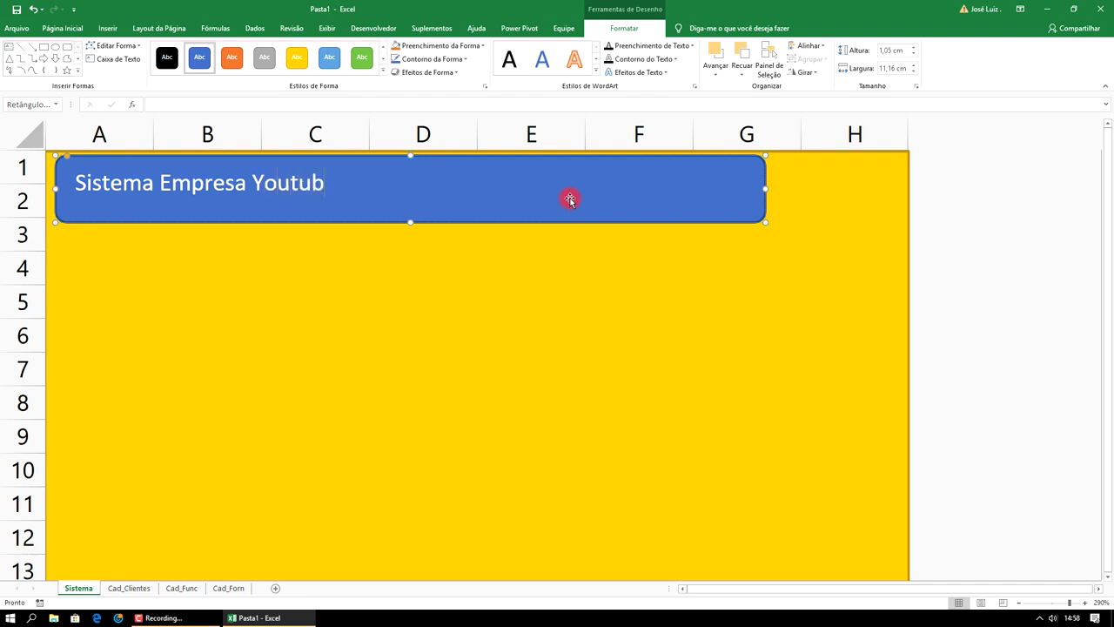
{"action": "left_click", "coordinate": [263, 320]}
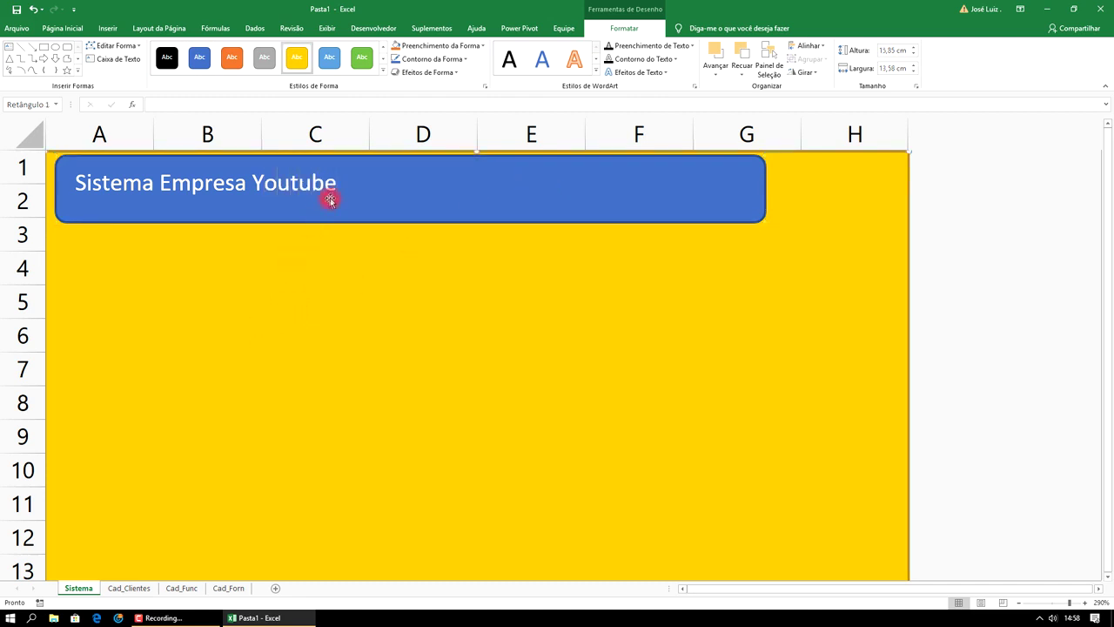
- Give the title banner the orange shape style and narrow it to end near column C
{"action": "left_click", "coordinate": [345, 207]}
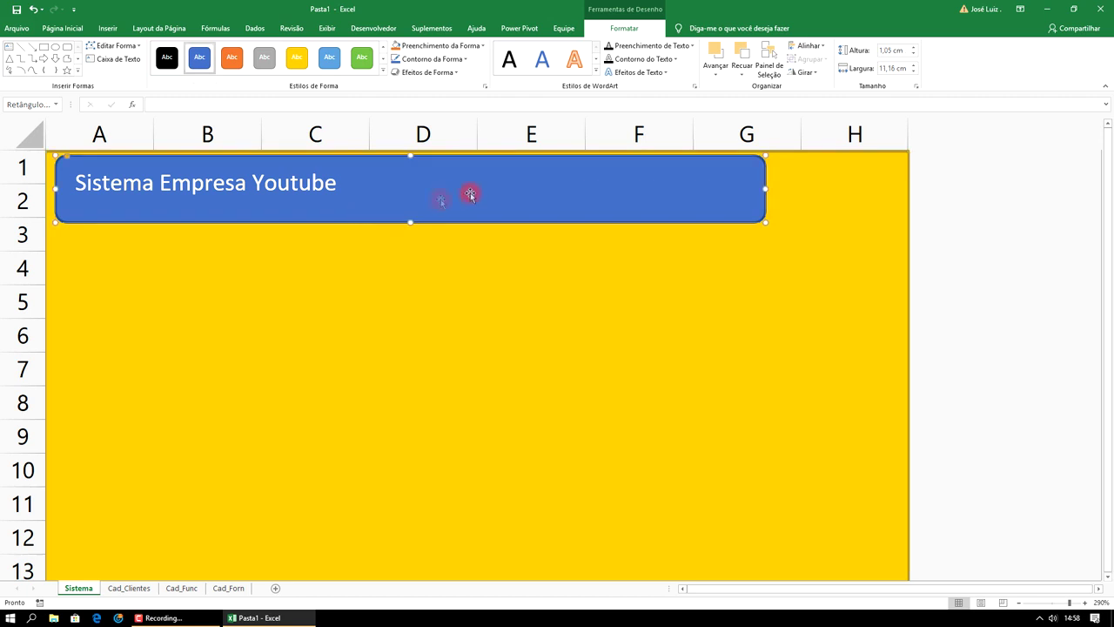
{"action": "left_click", "coordinate": [382, 72]}
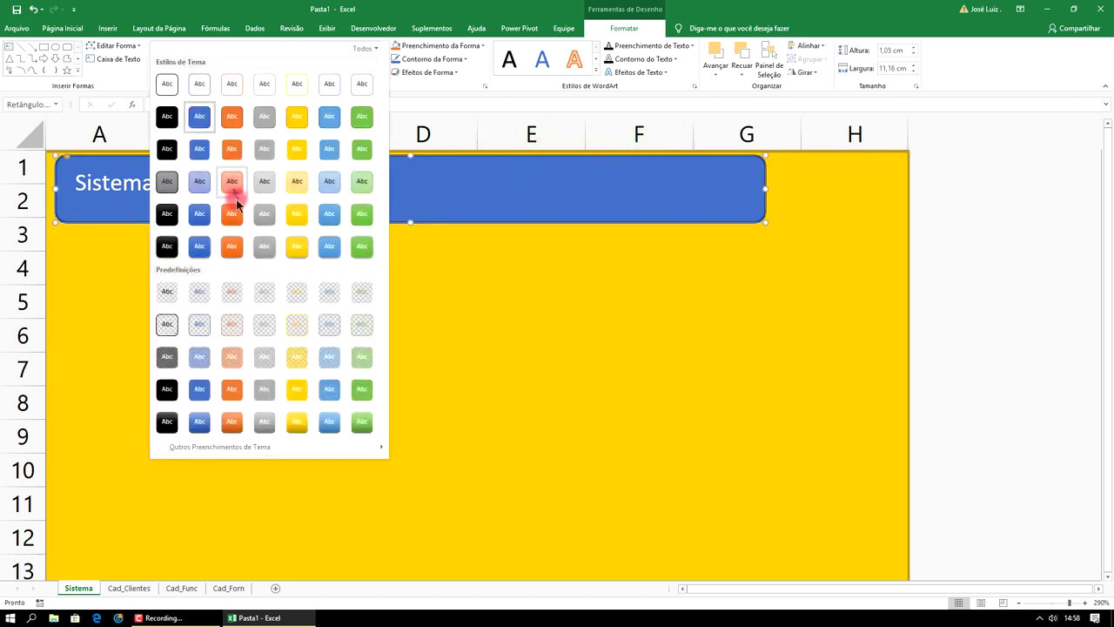
{"action": "left_click", "coordinate": [231, 146]}
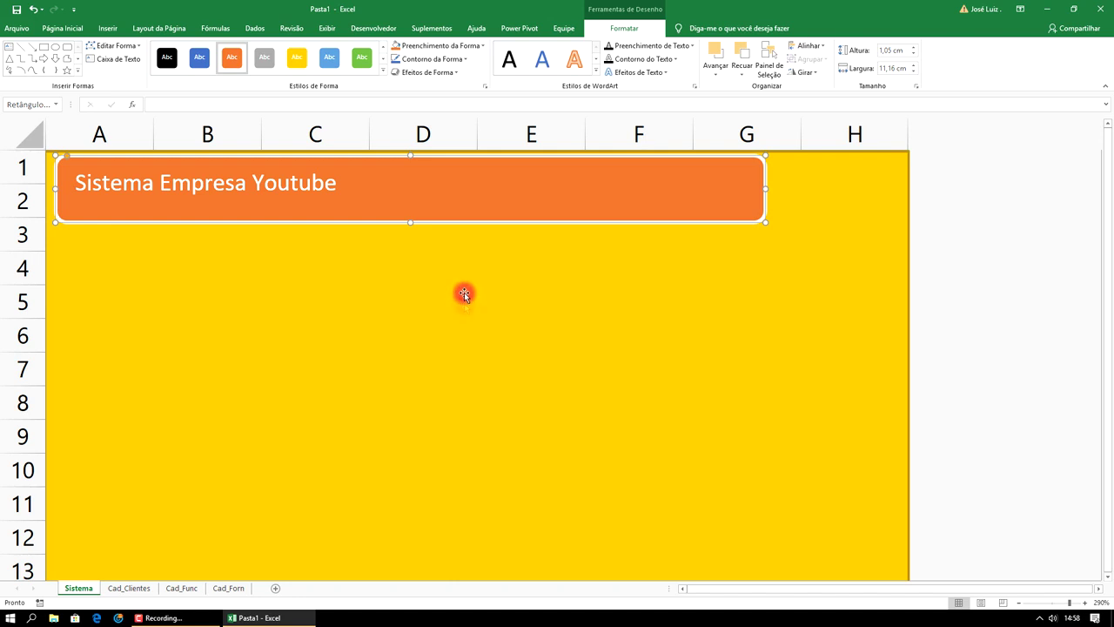
{"action": "mouse_move", "coordinate": [762, 188]}
{"action": "left_mouse_down"}
{"action": "mouse_move", "coordinate": [473, 174]}
{"action": "mouse_move", "coordinate": [403, 188]}
{"action": "left_mouse_up"}
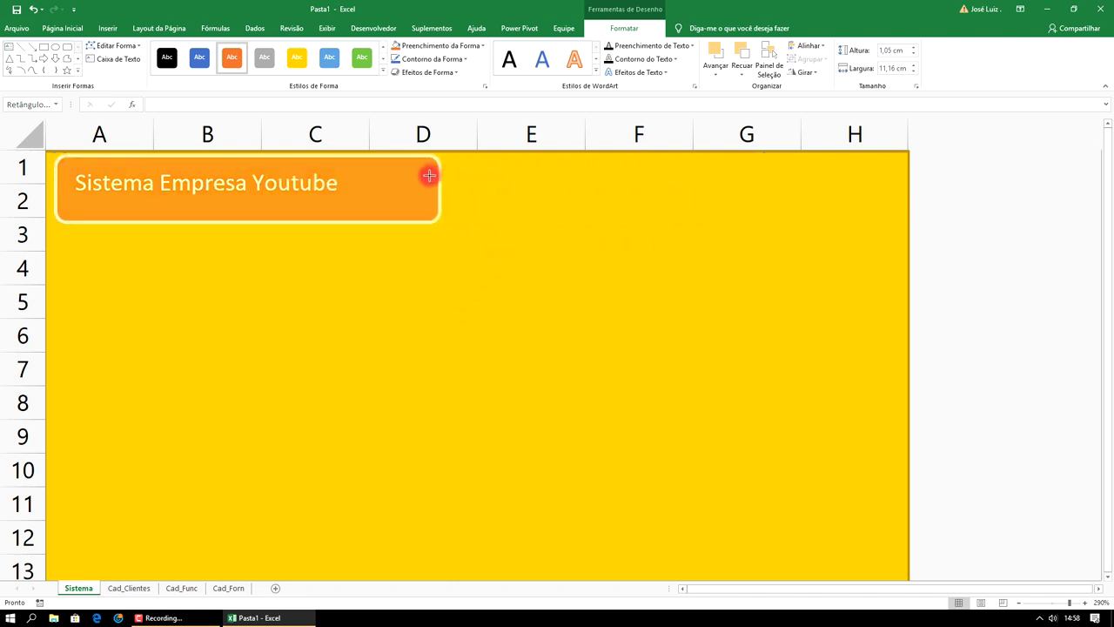
- Try a blue shape style on the yellow background block
{"action": "left_click", "coordinate": [403, 188]}
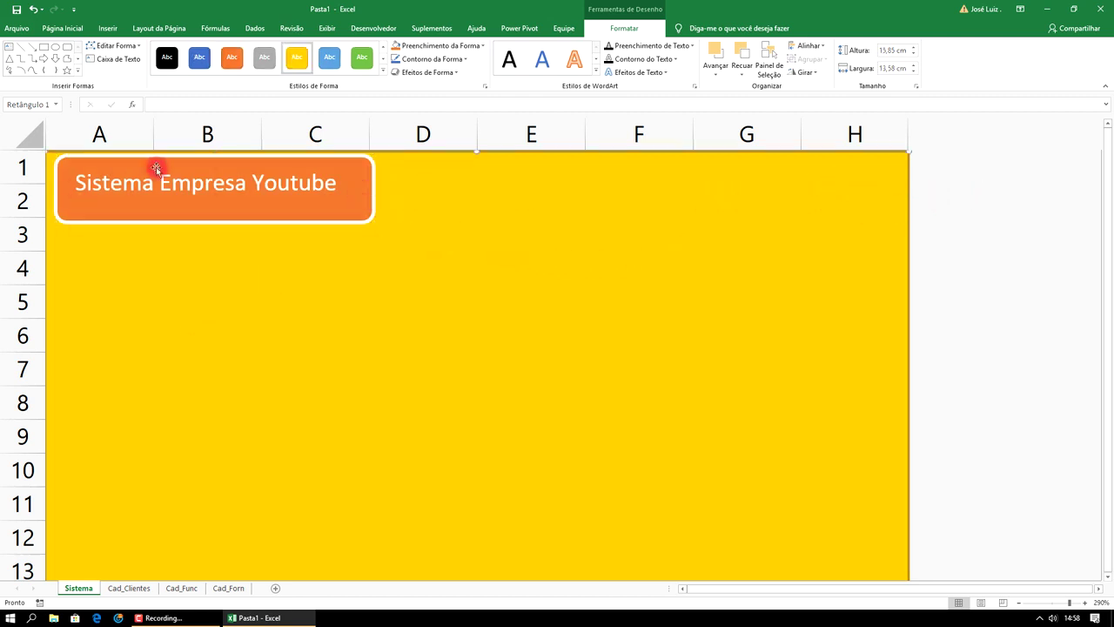
{"action": "left_click", "coordinate": [200, 60]}
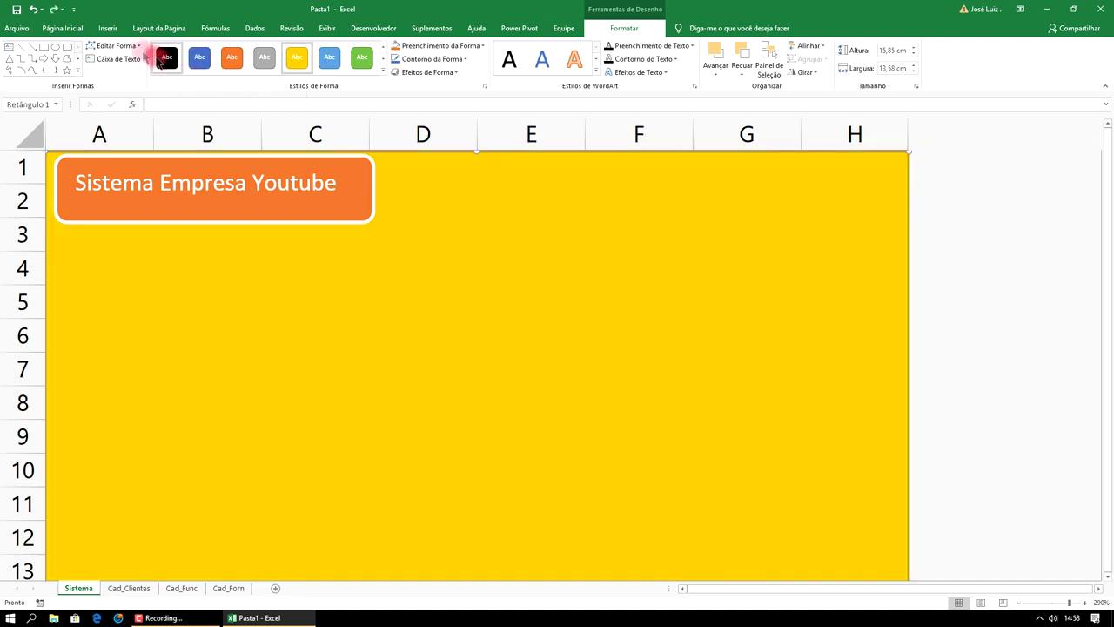
{"action": "left_click", "coordinate": [107, 29]}
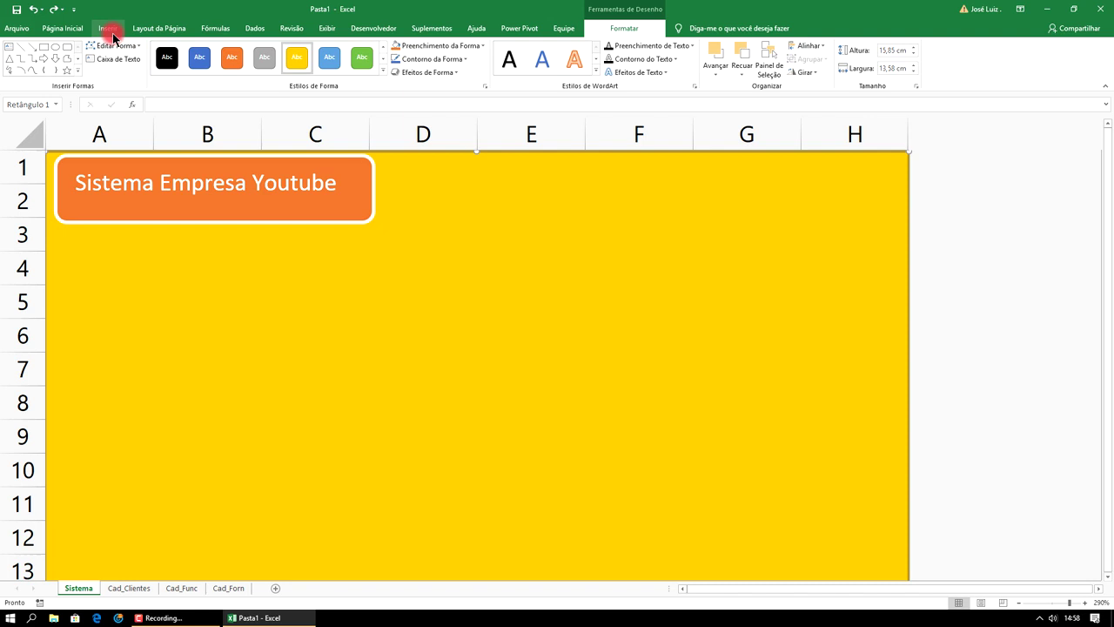
- Draw a rounded-rectangle button over rows 5–7, colour it green and widen it
{"action": "left_click", "coordinate": [194, 68]}
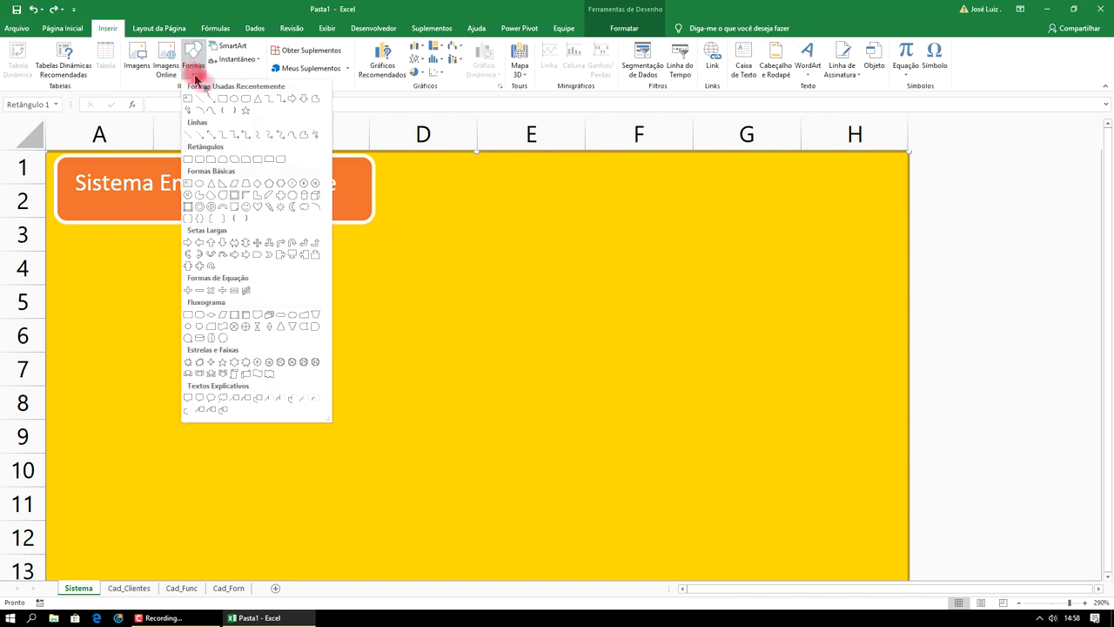
{"action": "left_click", "coordinate": [245, 103]}
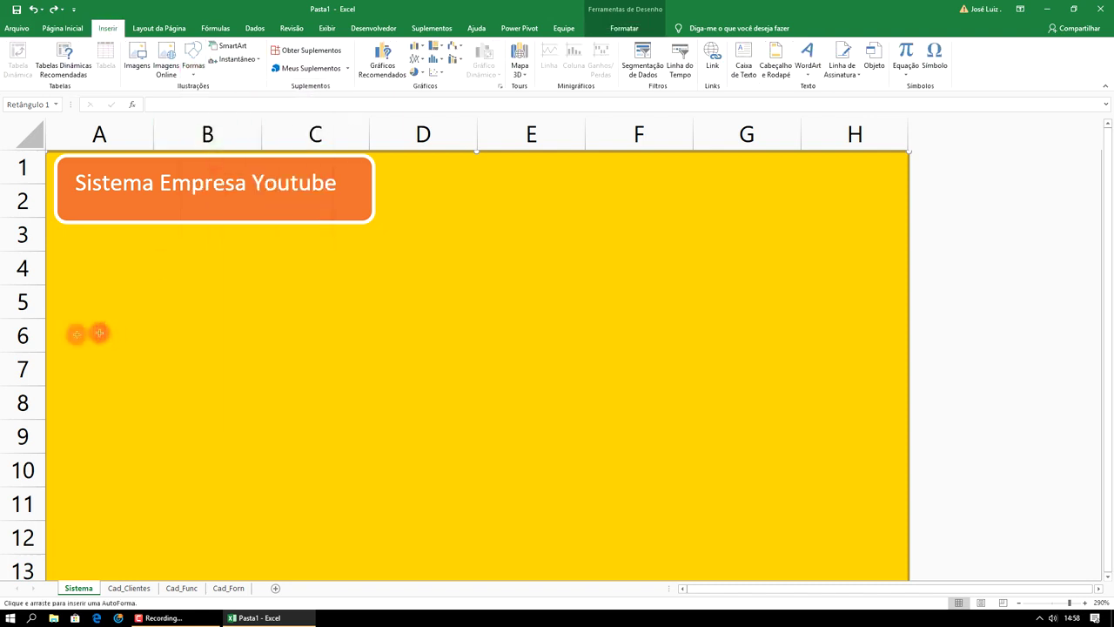
{"action": "left_click_drag", "start_coordinate": [57, 306], "coordinate": [263, 389]}
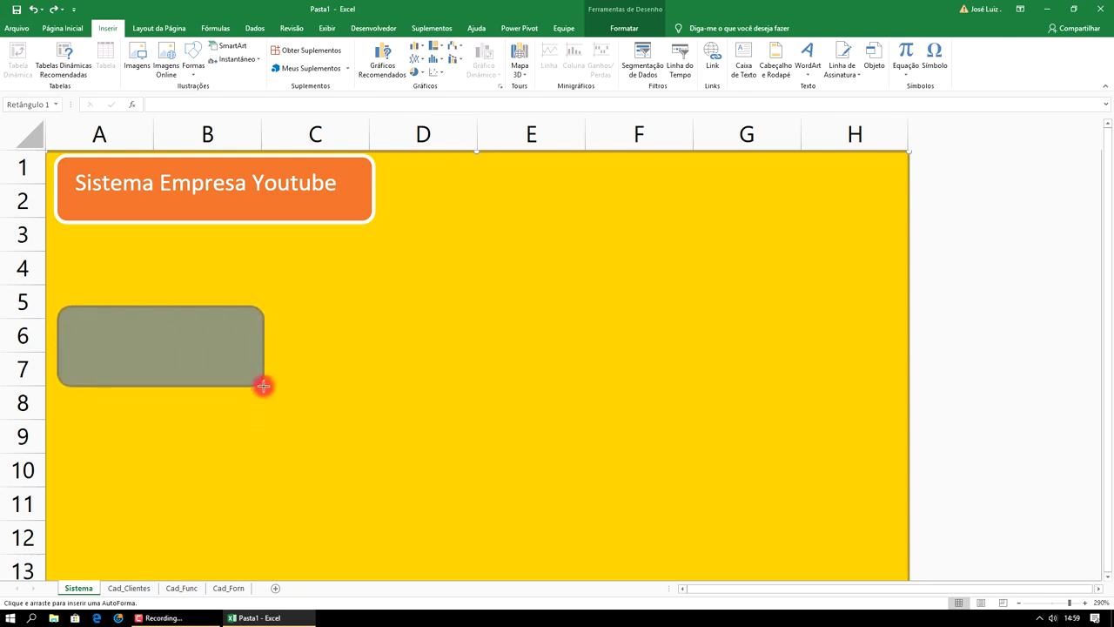
{"action": "left_click_drag", "start_coordinate": [263, 388], "coordinate": [263, 385]}
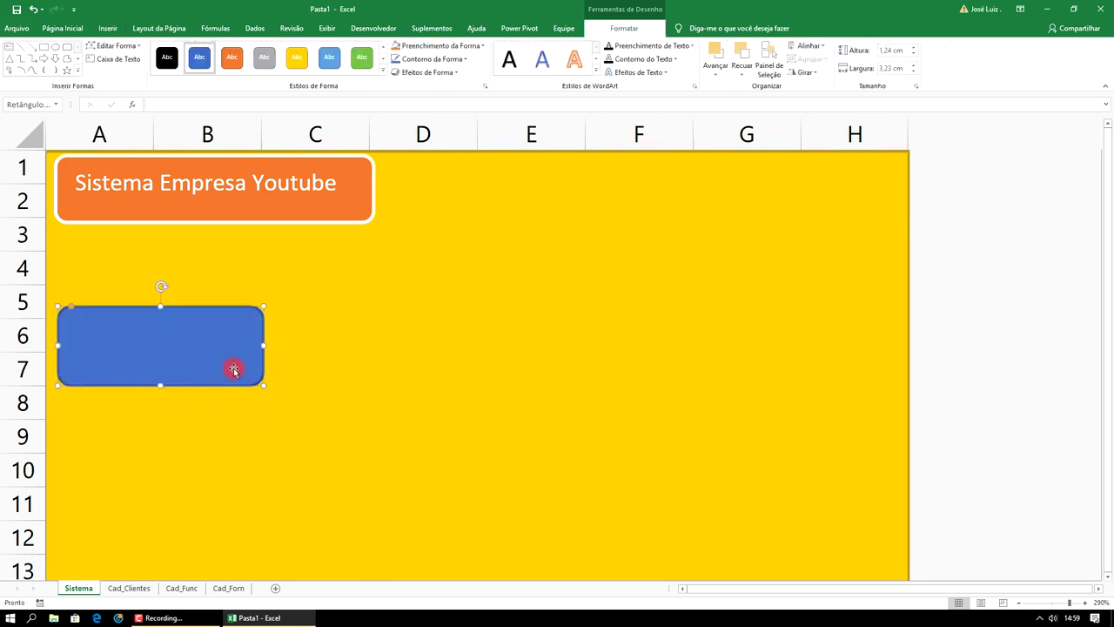
{"action": "left_click", "coordinate": [365, 60]}
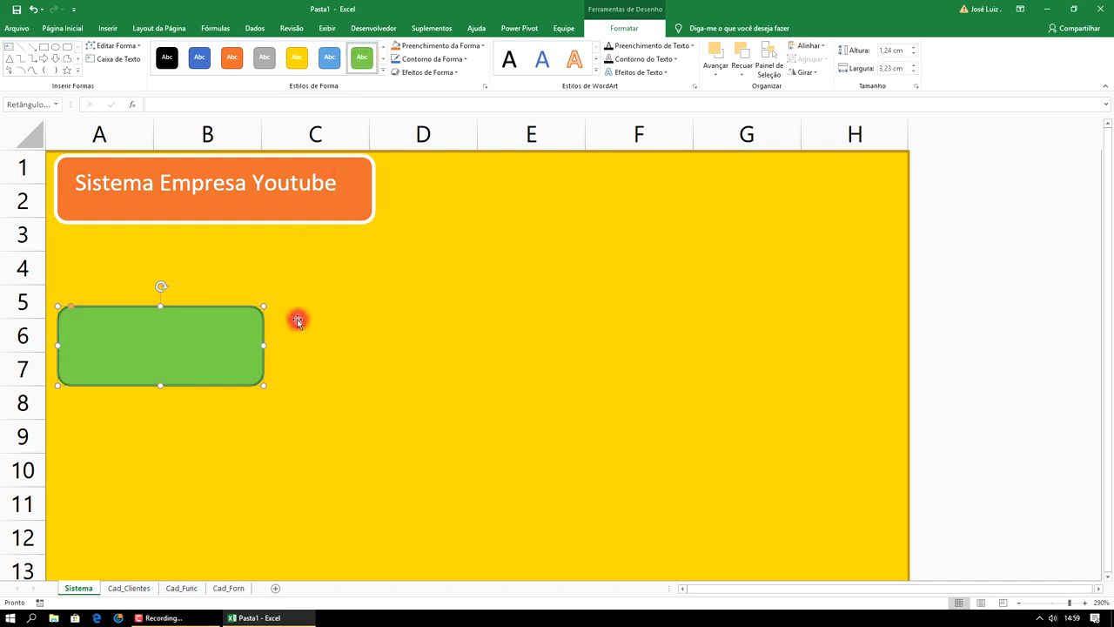
{"action": "mouse_move", "coordinate": [268, 345]}
{"action": "left_mouse_down"}
{"action": "mouse_move", "coordinate": [304, 350]}
{"action": "mouse_move", "coordinate": [240, 364]}
{"action": "left_mouse_up"}
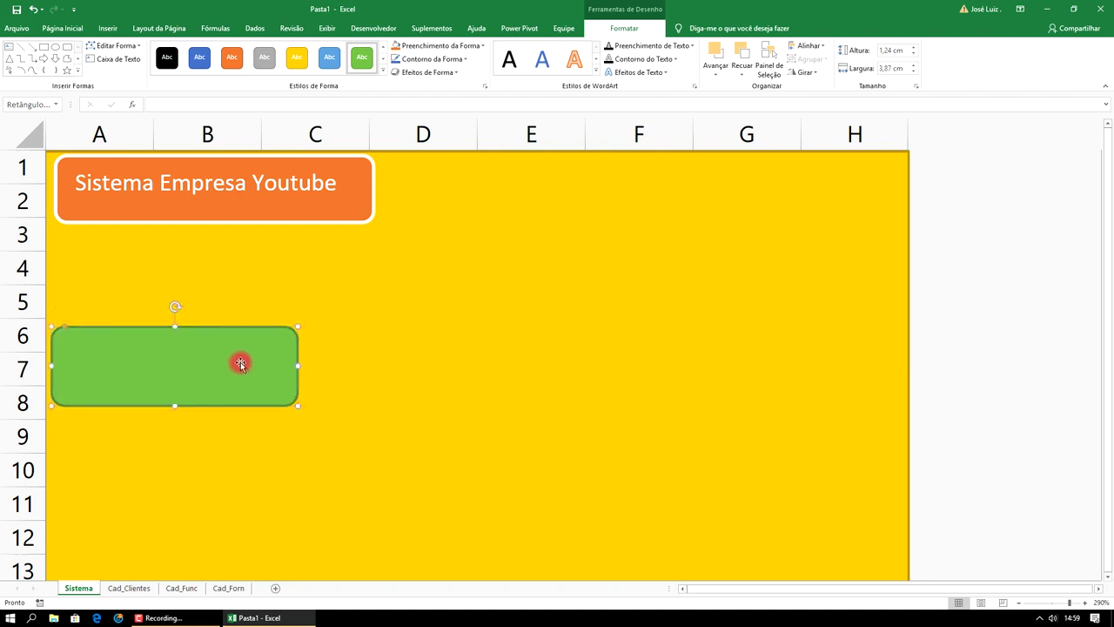
- Duplicate the green button twice and arrange the three copies side by side in one row
{"action": "key", "text": "ctrl+d"}
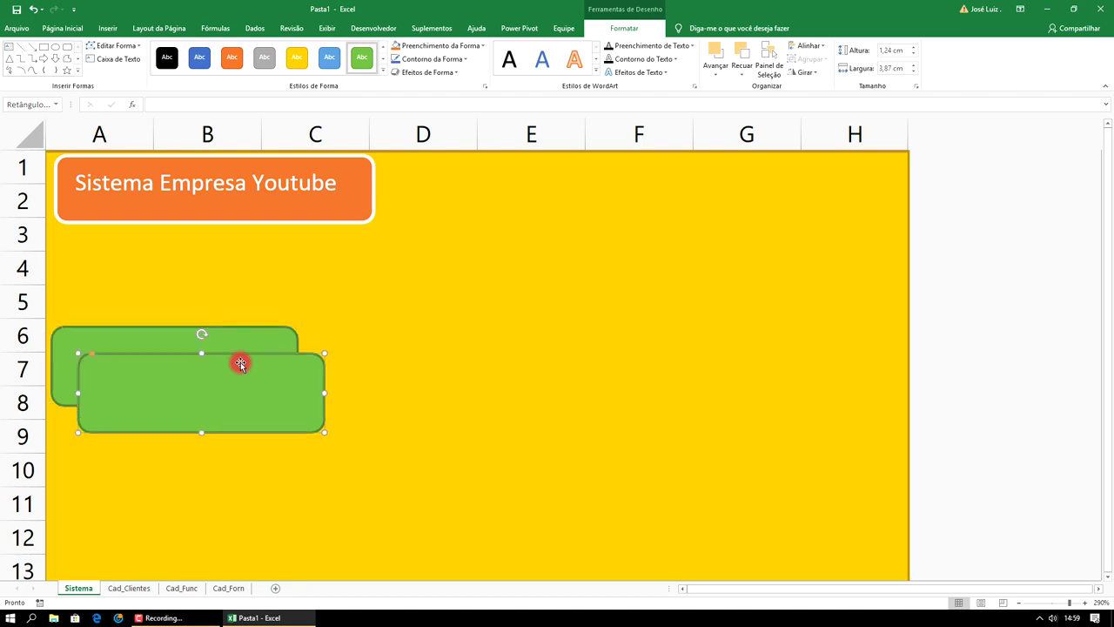
{"action": "key", "text": "ctrl+d"}
{"action": "left_click_drag", "start_coordinate": [217, 417], "coordinate": [654, 383]}
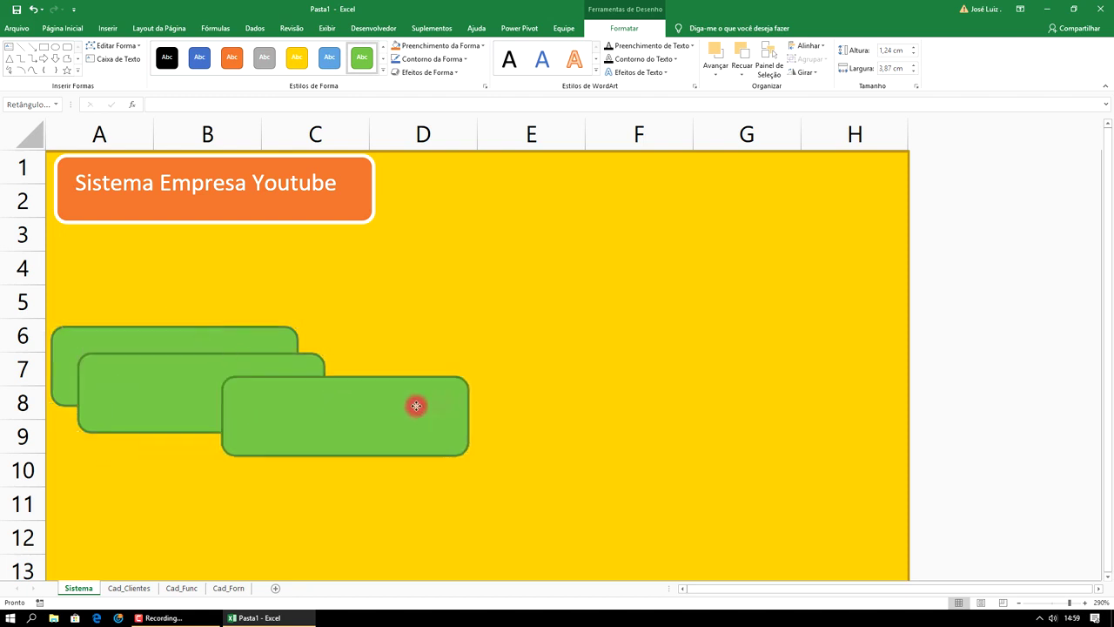
{"action": "mouse_move", "coordinate": [159, 388]}
{"action": "left_mouse_down"}
{"action": "mouse_move", "coordinate": [348, 386]}
{"action": "mouse_move", "coordinate": [384, 364]}
{"action": "left_mouse_up"}
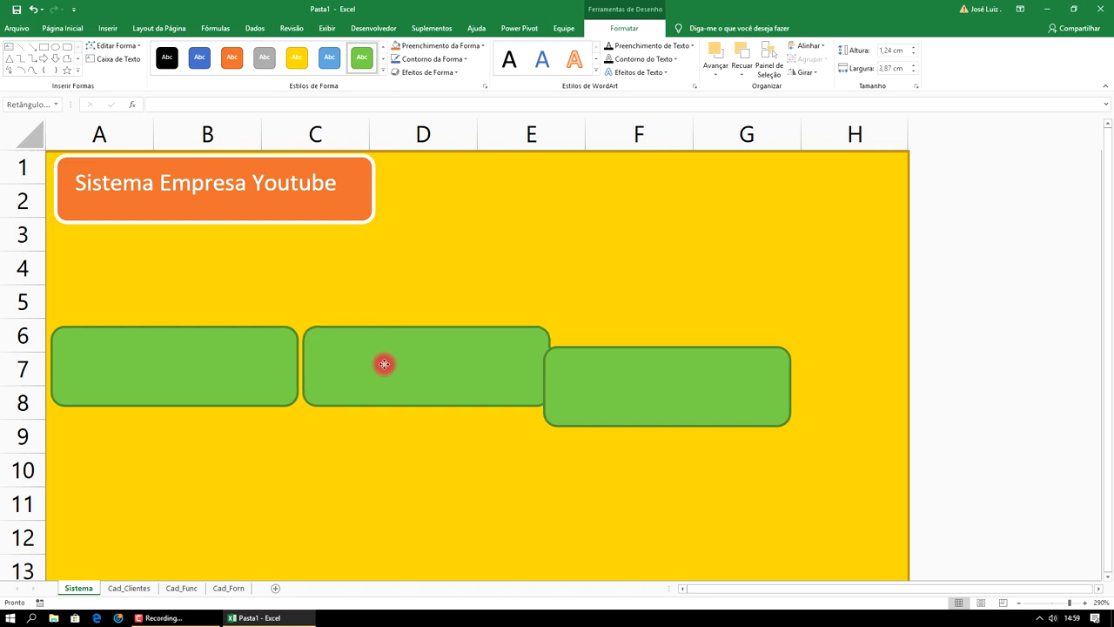
{"action": "mouse_move", "coordinate": [590, 377]}
{"action": "left_mouse_down"}
{"action": "mouse_move", "coordinate": [612, 359]}
{"action": "mouse_move", "coordinate": [599, 355]}
{"action": "left_mouse_up"}
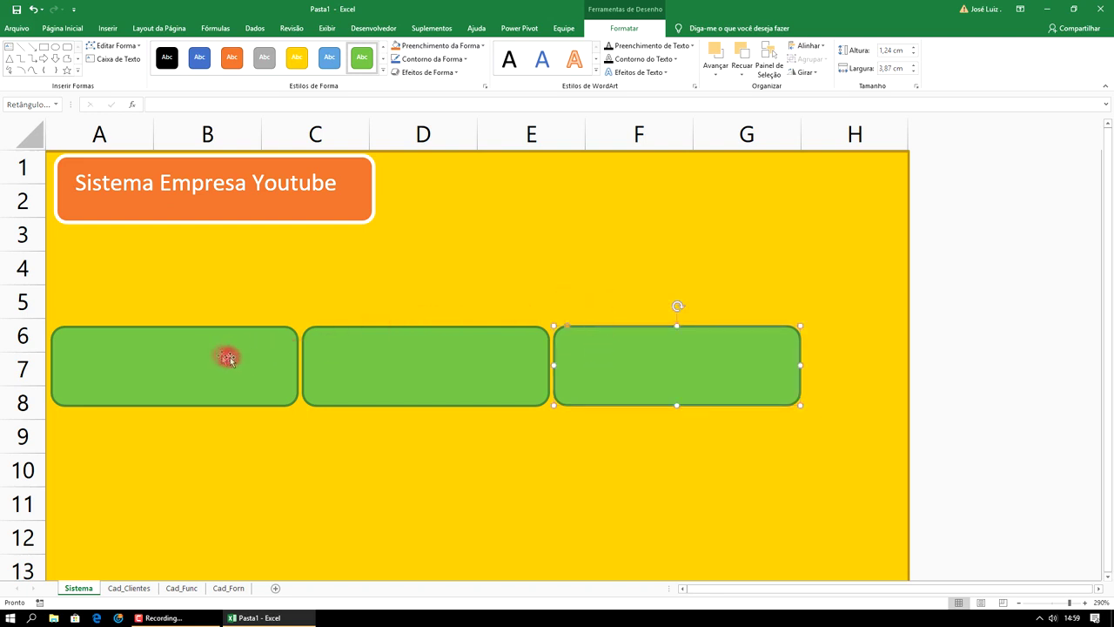
{"action": "left_click", "coordinate": [203, 356]}
{"action": "type", "text": "Cadastro Clientes"}
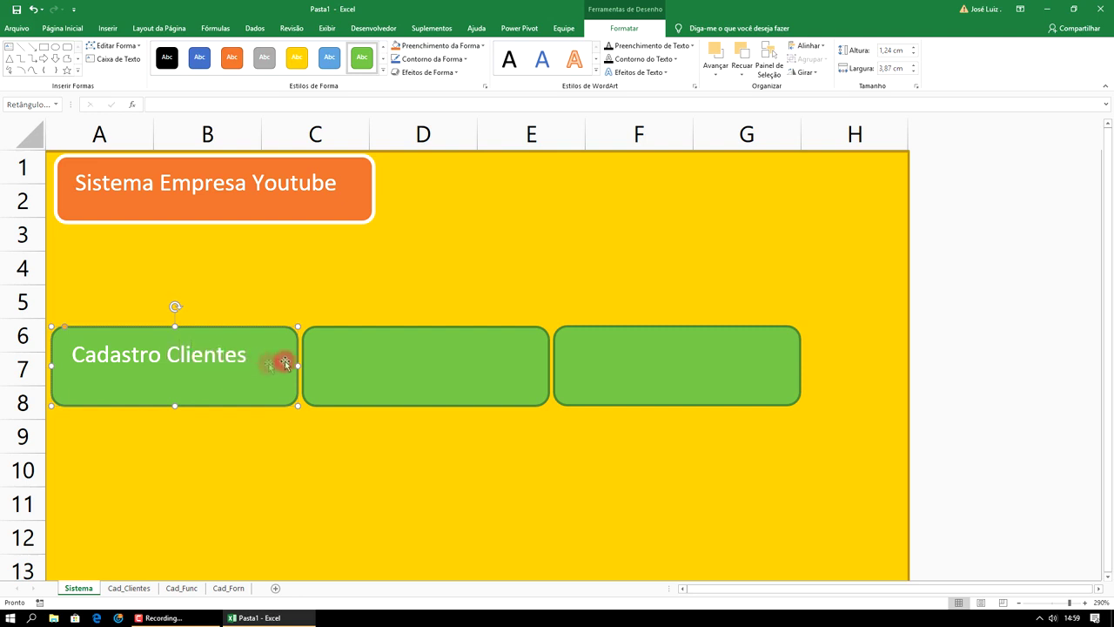
- Label the first green button 'Cadastro Clientes' and set its text to 12 point
{"action": "left_click", "coordinate": [343, 363]}
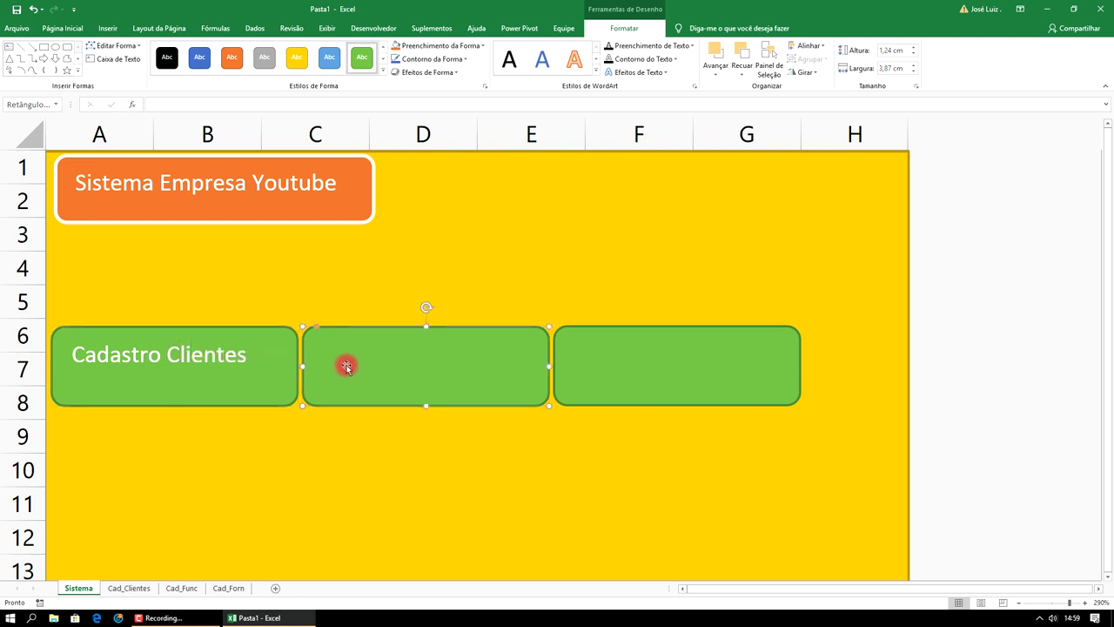
{"action": "left_click", "coordinate": [240, 386]}
{"action": "left_click", "coordinate": [255, 403]}
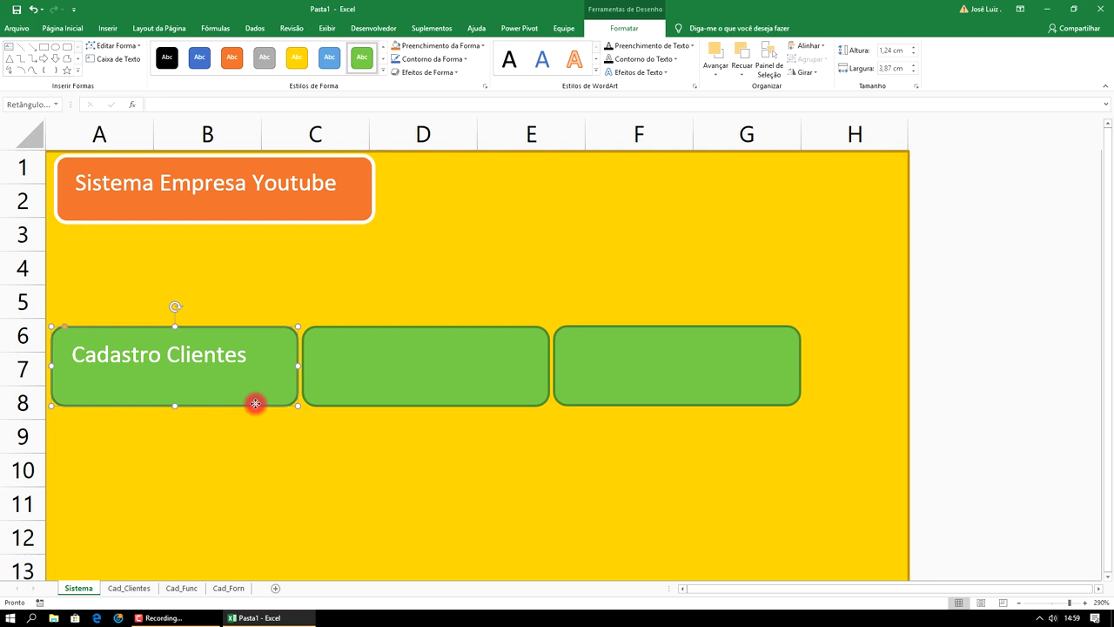
{"action": "left_click", "coordinate": [67, 29]}
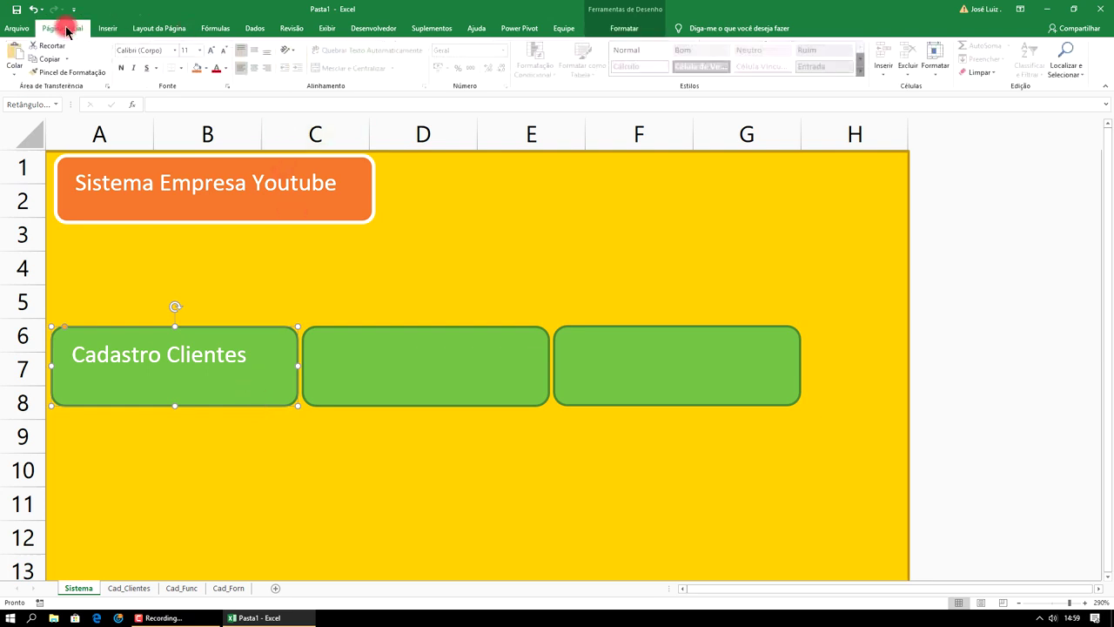
{"action": "left_click", "coordinate": [174, 52]}
{"action": "left_click", "coordinate": [174, 53]}
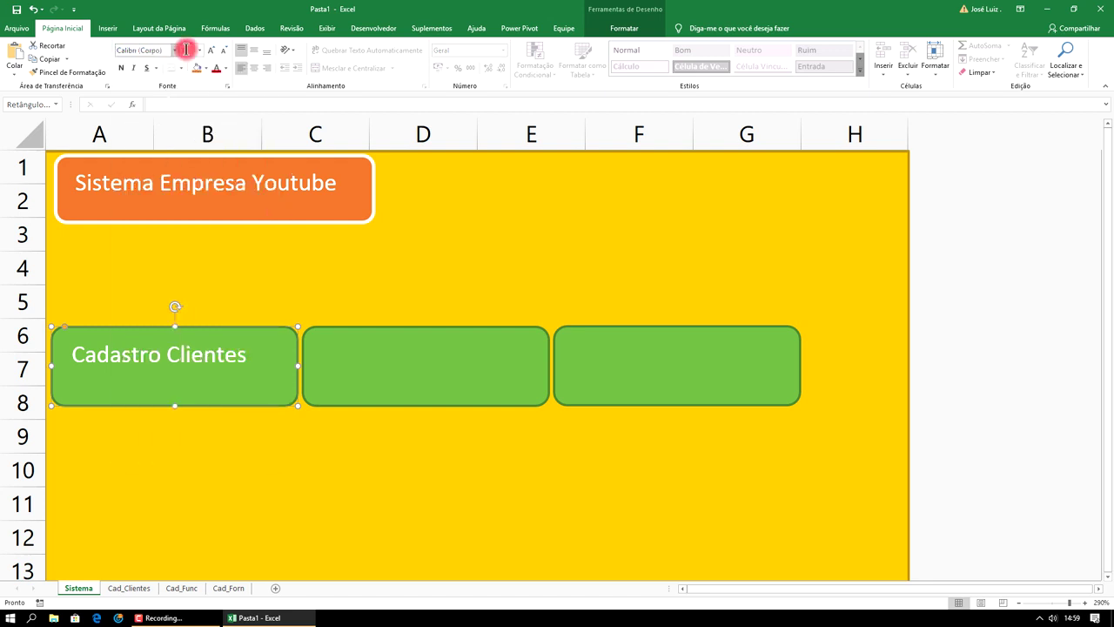
{"action": "left_click", "coordinate": [200, 51]}
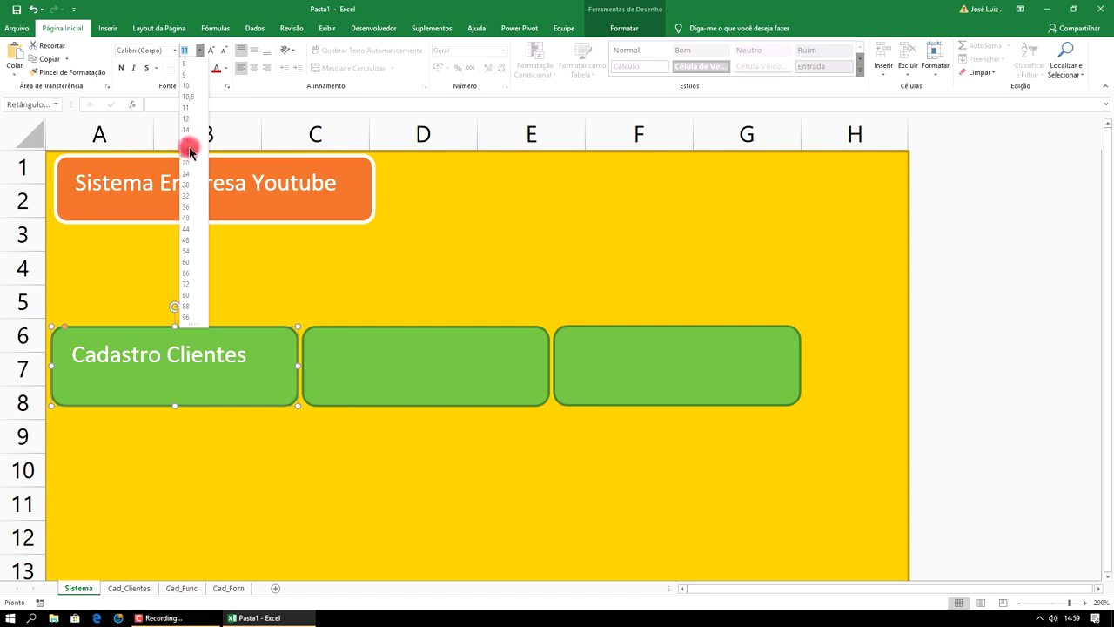
{"action": "left_click", "coordinate": [189, 87]}
{"action": "left_click", "coordinate": [199, 50]}
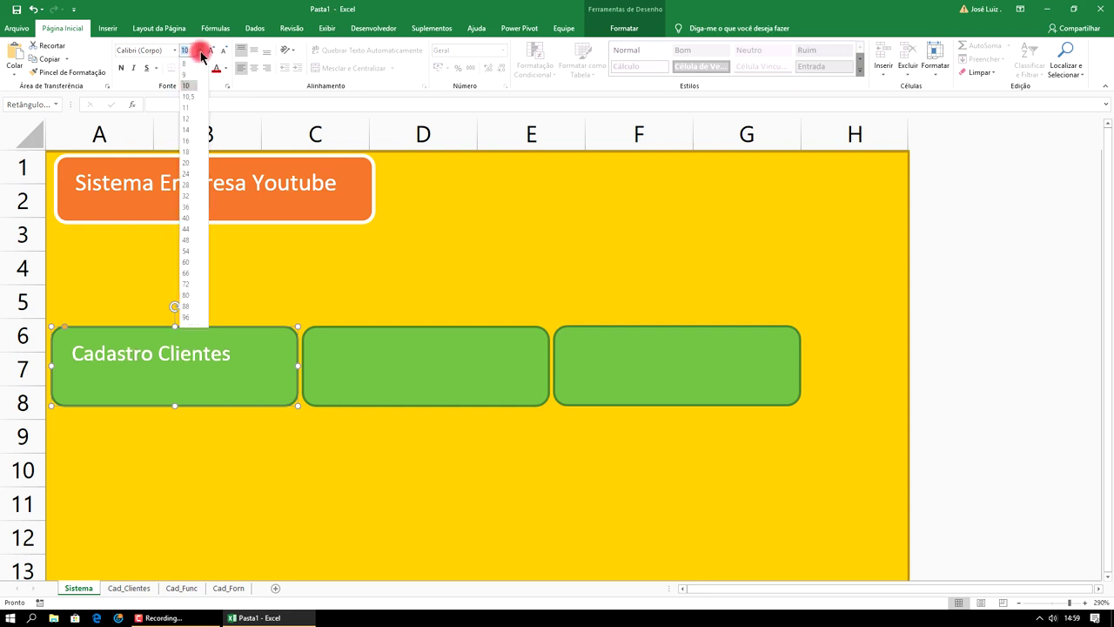
{"action": "left_click", "coordinate": [195, 129]}
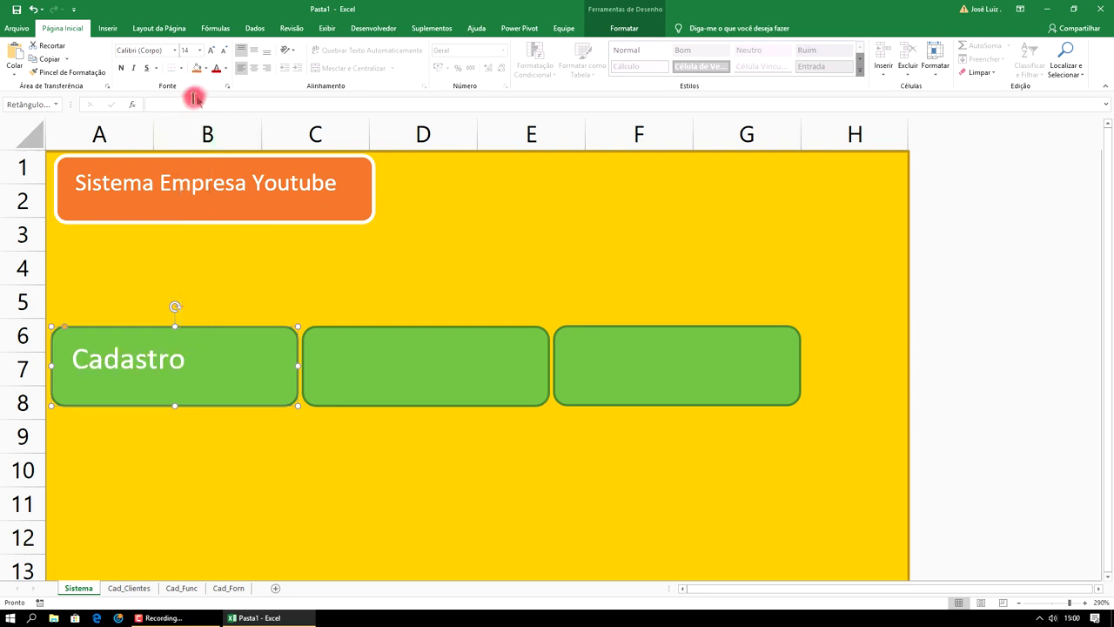
{"action": "left_click", "coordinate": [199, 50]}
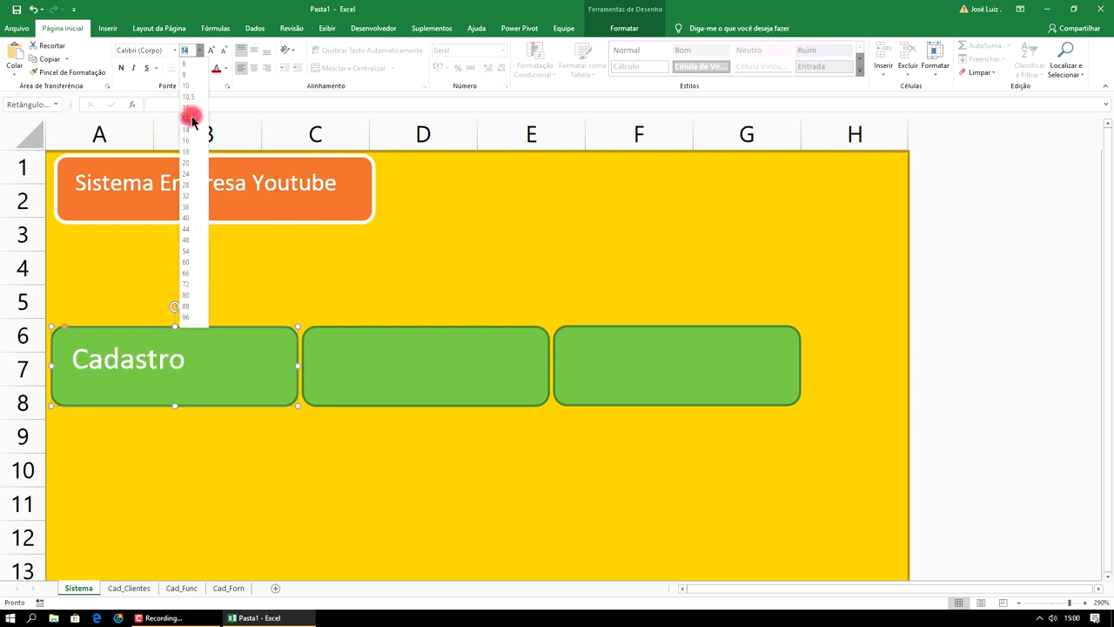
{"action": "left_click", "coordinate": [192, 119]}
{"action": "left_click", "coordinate": [292, 402]}
{"action": "type", "text": "Clientes"}
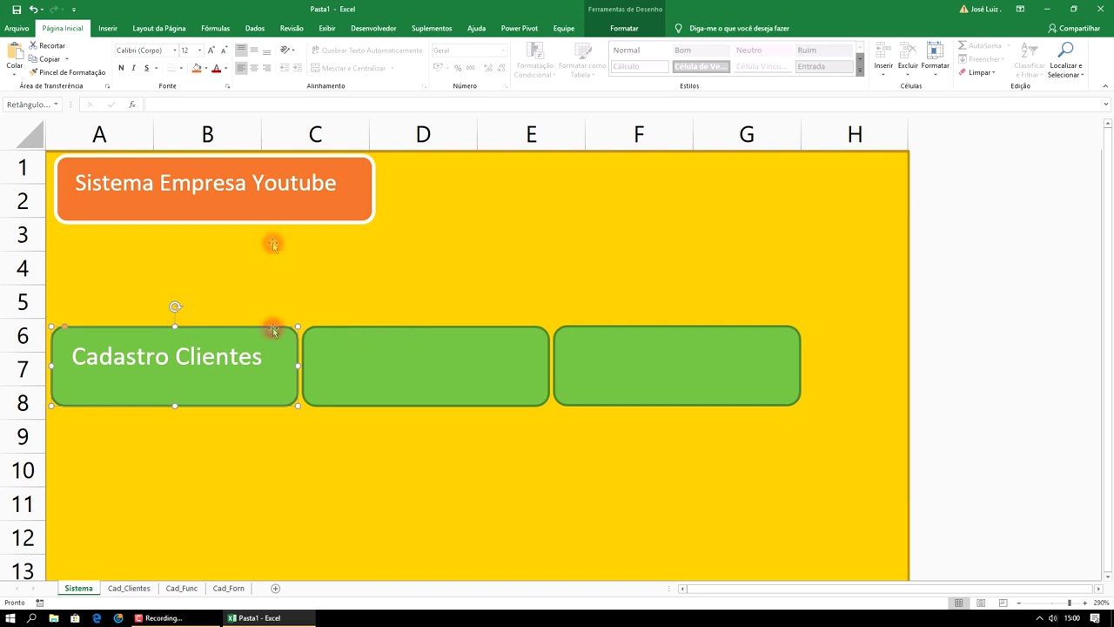
- Centre the Cadastro Clientes label vertically and horizontally, then copy the word Cadastro
{"action": "left_click", "coordinate": [253, 53]}
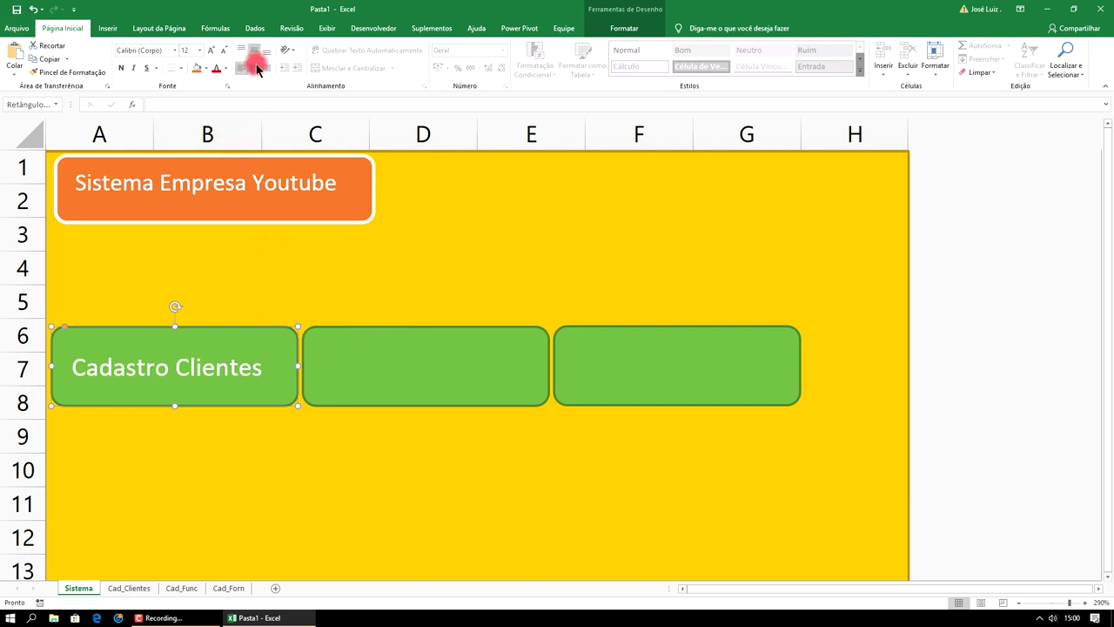
{"action": "left_click", "coordinate": [256, 69]}
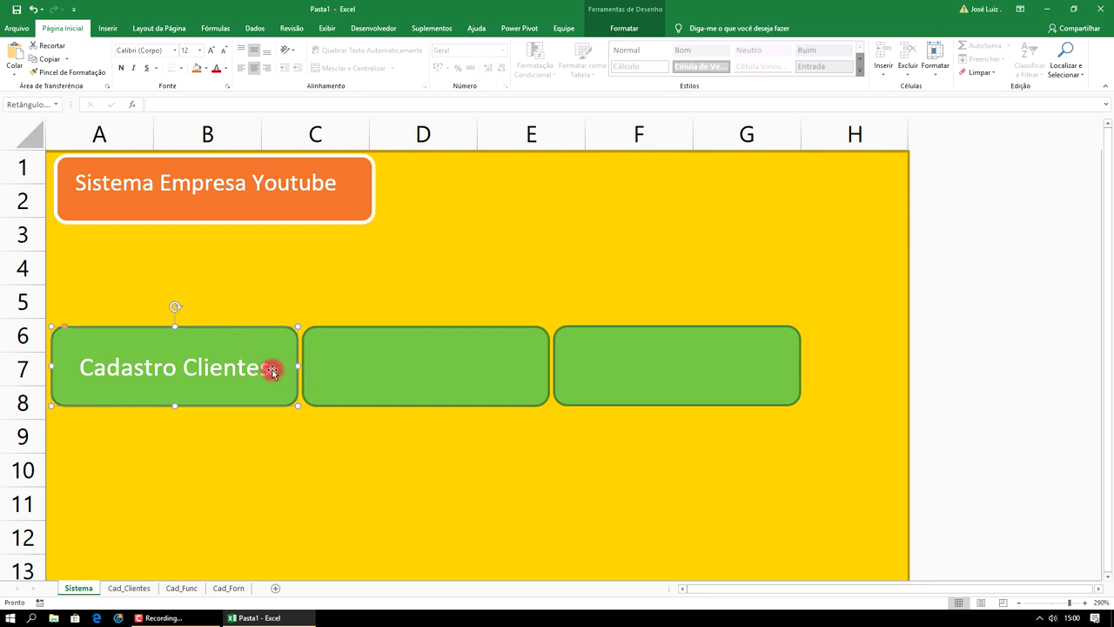
{"action": "left_click", "coordinate": [199, 368]}
{"action": "left_click_drag", "start_coordinate": [174, 366], "coordinate": [75, 367]}
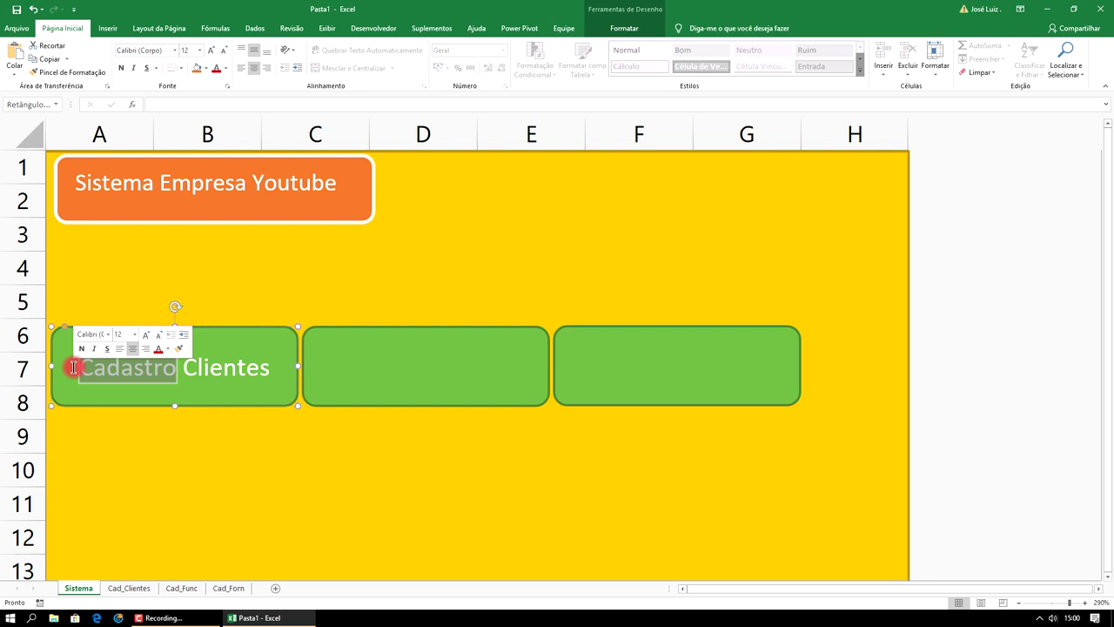
{"action": "left_click", "coordinate": [394, 361]}
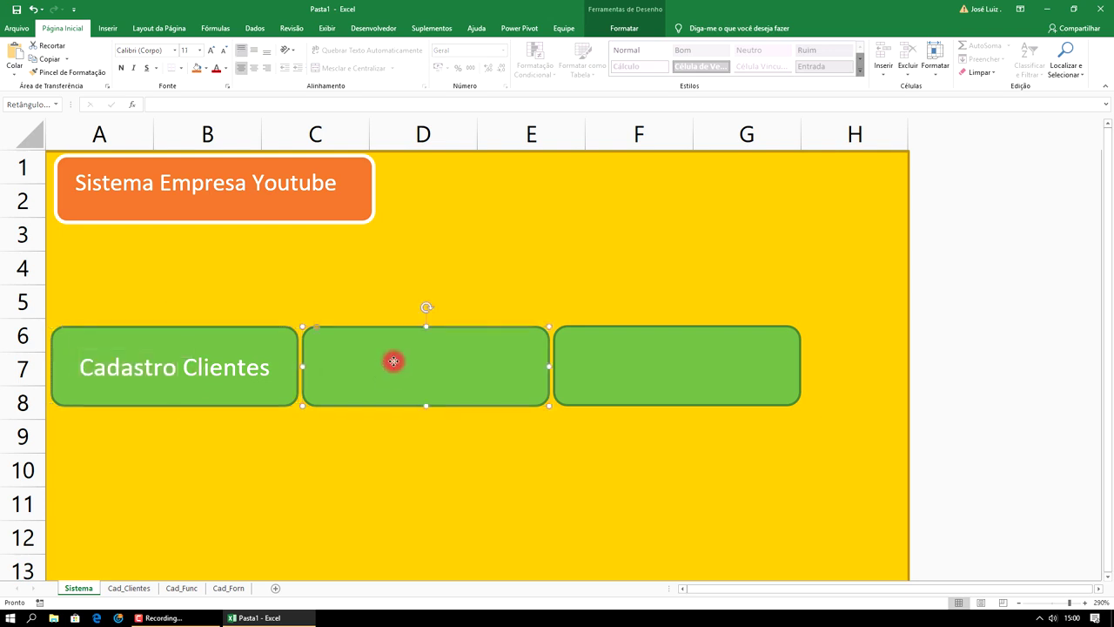
- Paste the copied word Cadastro, which lands as an image, then delete it
{"action": "key", "text": "ctrl+v"}
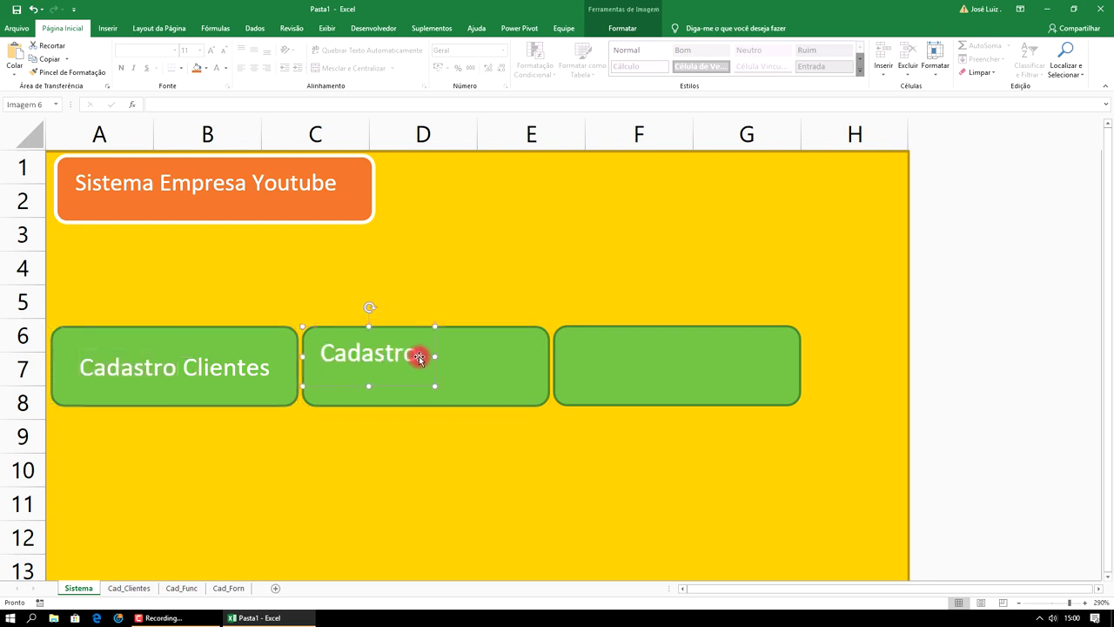
{"action": "double_click", "coordinate": [418, 357]}
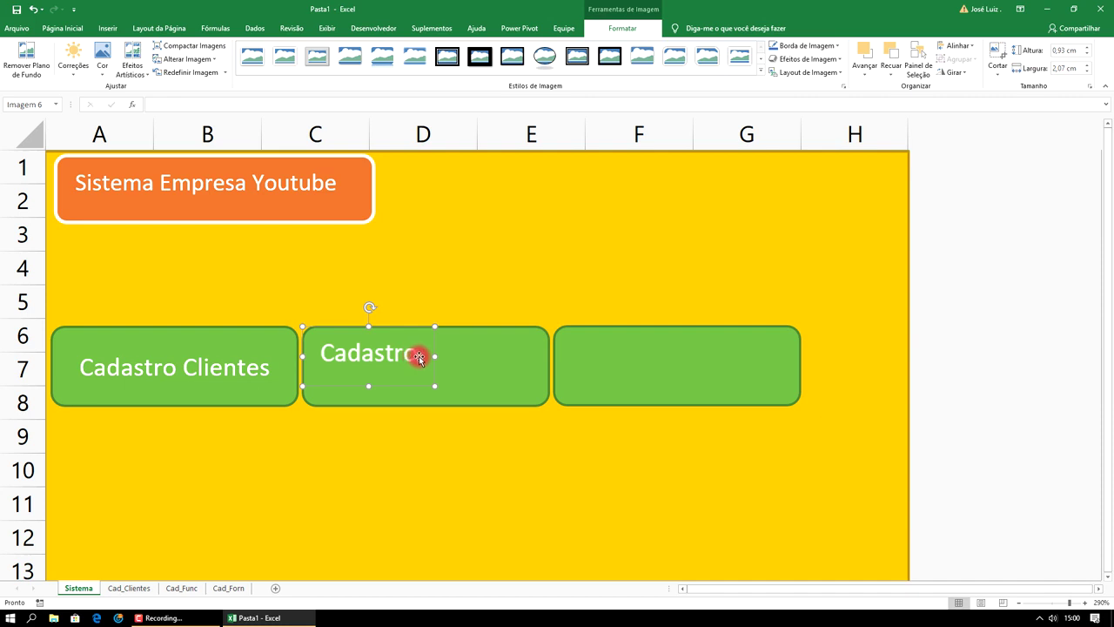
{"action": "left_click_drag", "start_coordinate": [419, 357], "coordinate": [421, 366]}
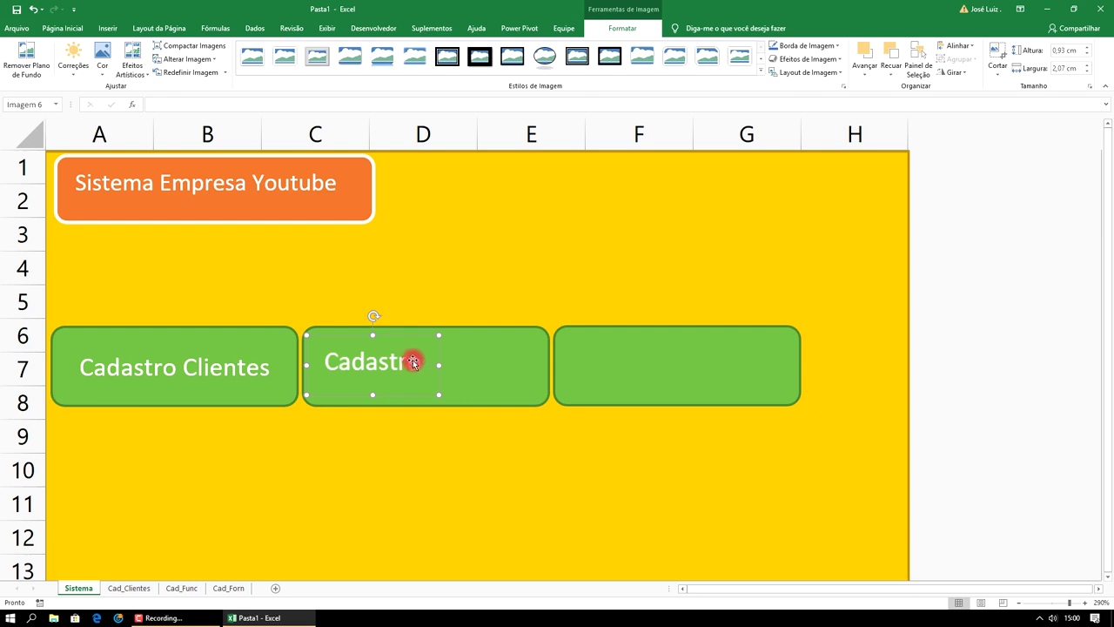
{"action": "key", "text": "F2"}
{"action": "key", "text": "Escape"}
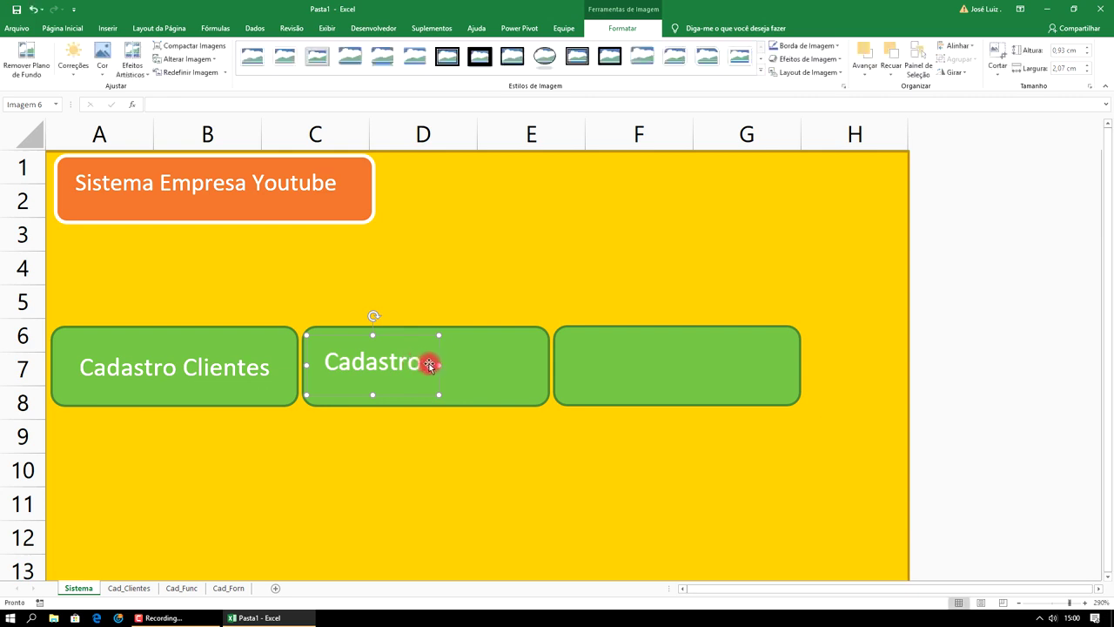
{"action": "left_click_drag", "start_coordinate": [429, 364], "coordinate": [426, 369]}
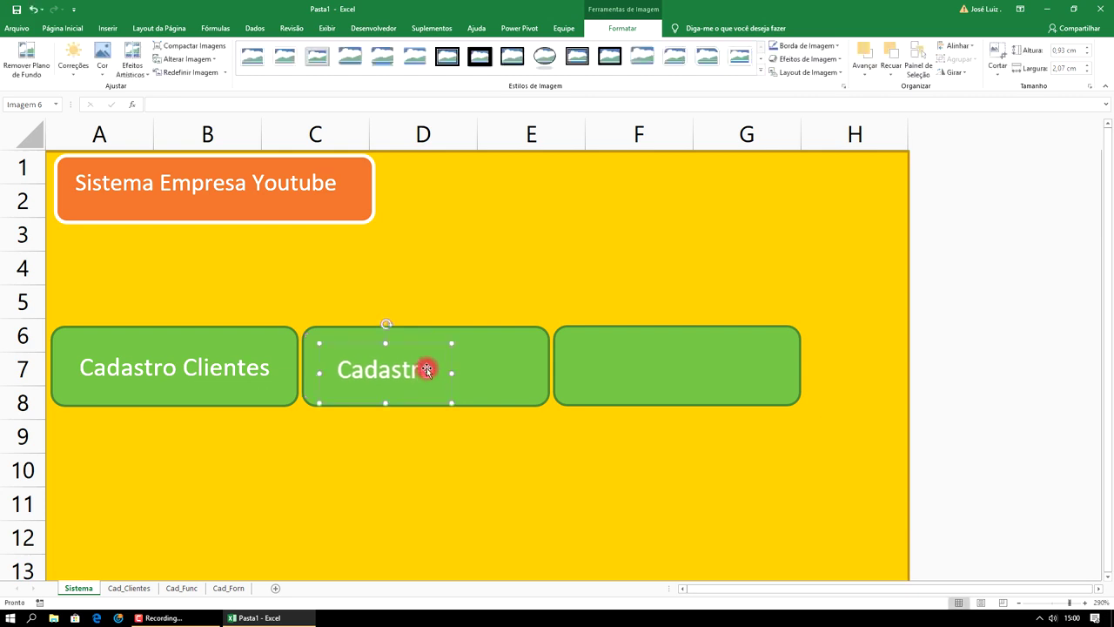
{"action": "key", "text": "Delete"}
- Type the label 'Cadastro Funcionários' into the middle green button
{"action": "left_click", "coordinate": [388, 355]}
{"action": "type", "text": "Cadastro Funcionári"}
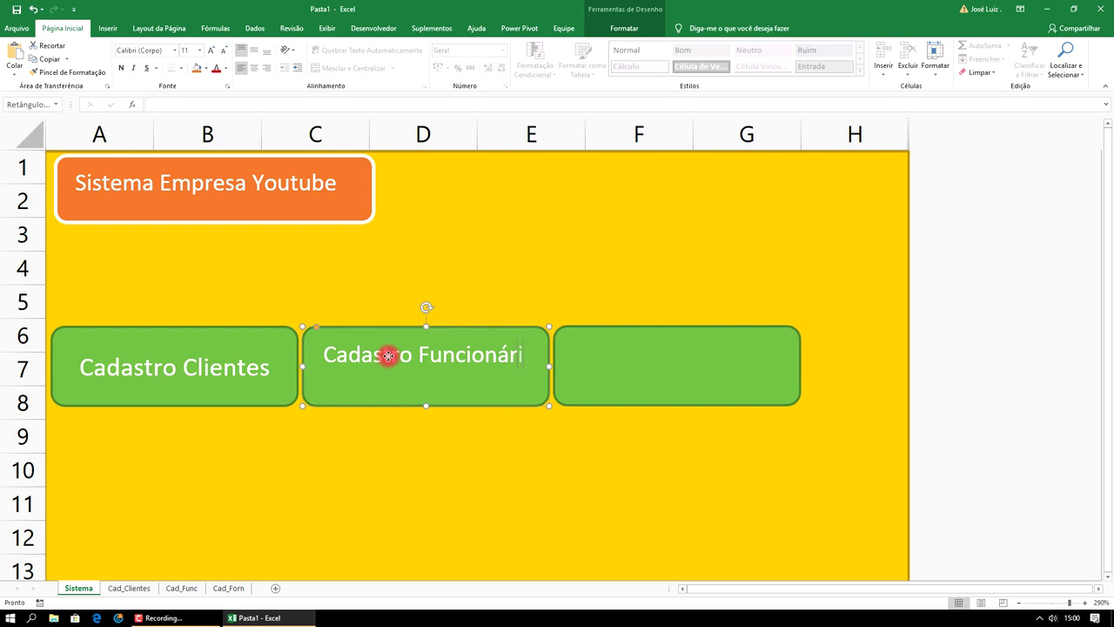
{"action": "type", "text": "os"}
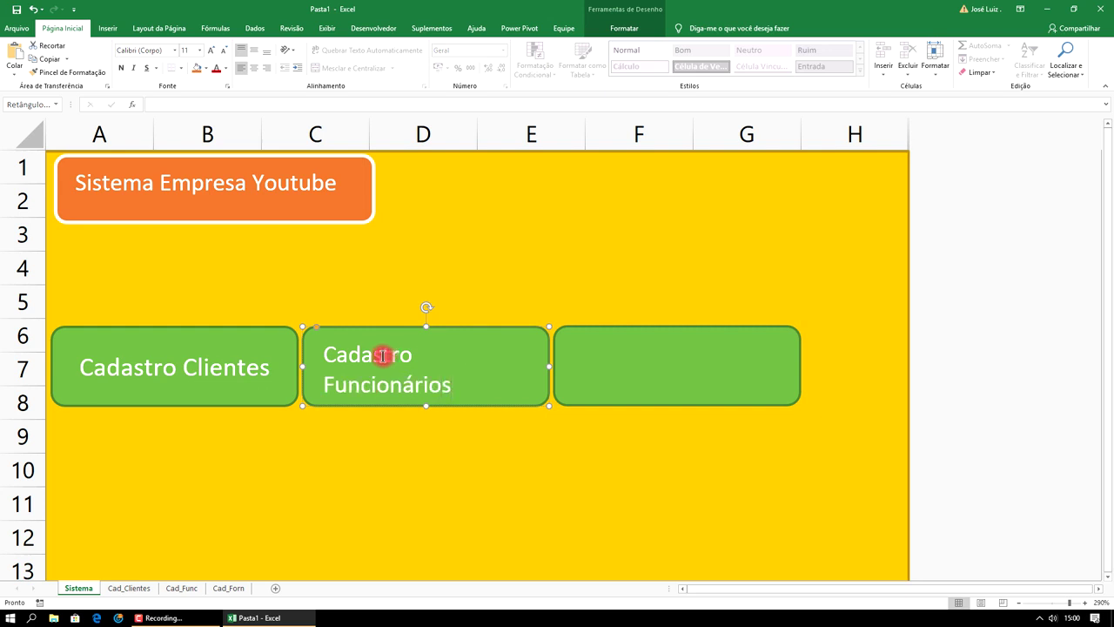
{"action": "key", "text": "ctrl+z"}
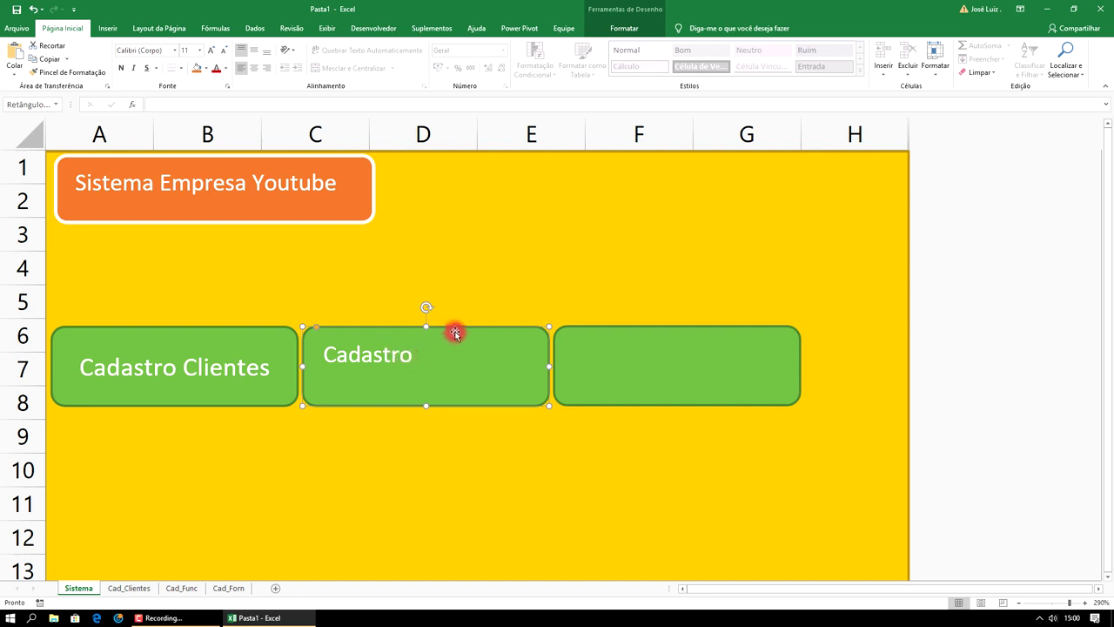
- Set both the Cadastro Funcionários and Cadastro Clientes labels to 10 point
{"action": "left_click", "coordinate": [199, 50]}
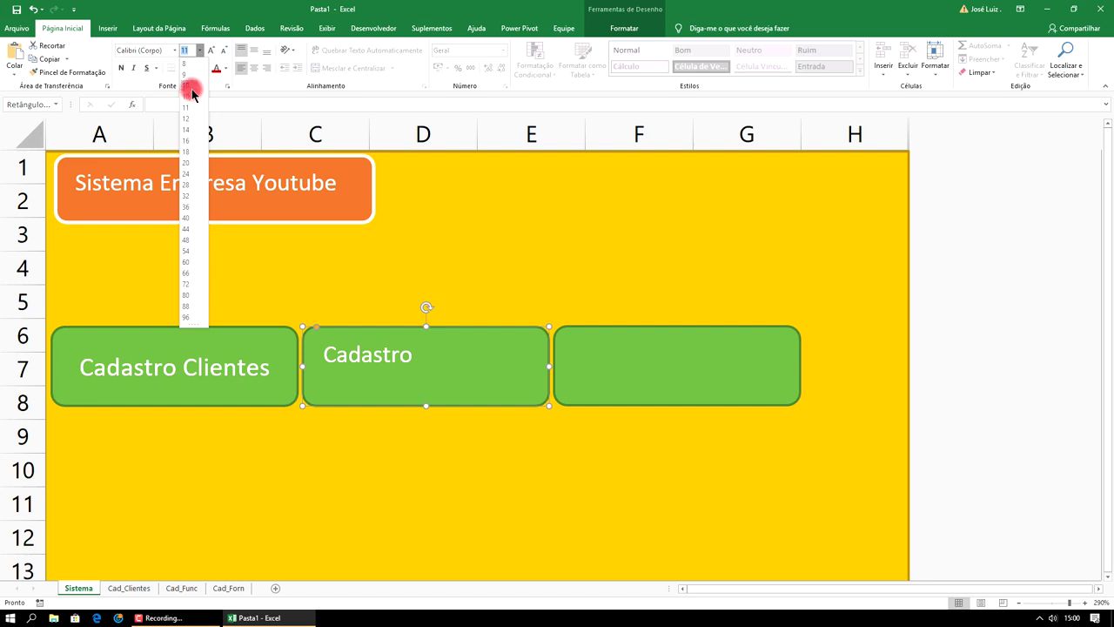
{"action": "left_click", "coordinate": [191, 88]}
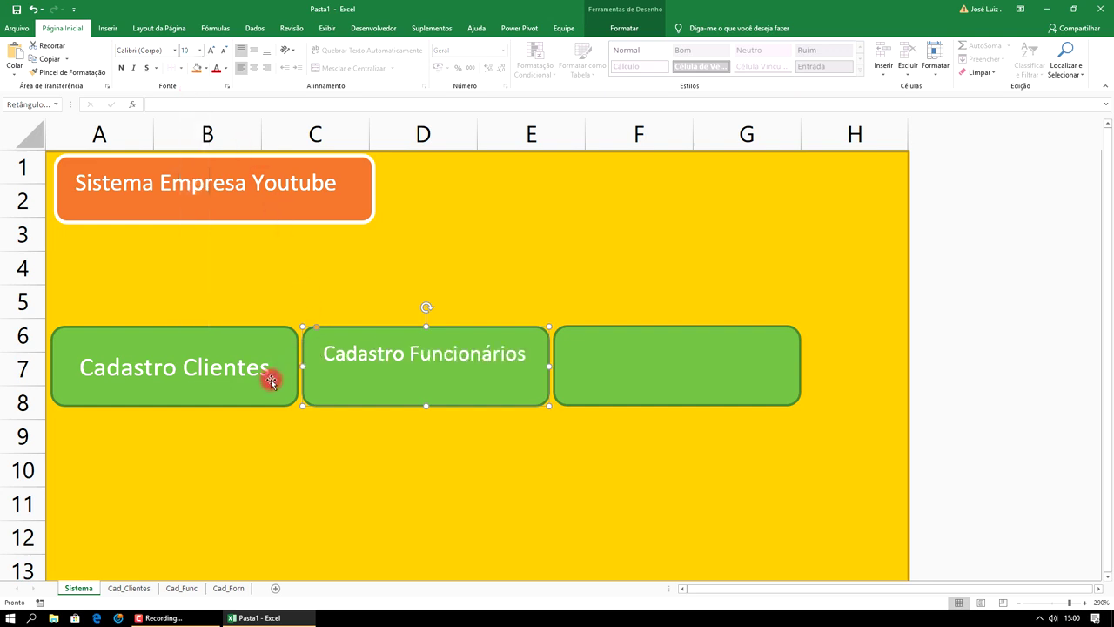
{"action": "left_click", "coordinate": [258, 331]}
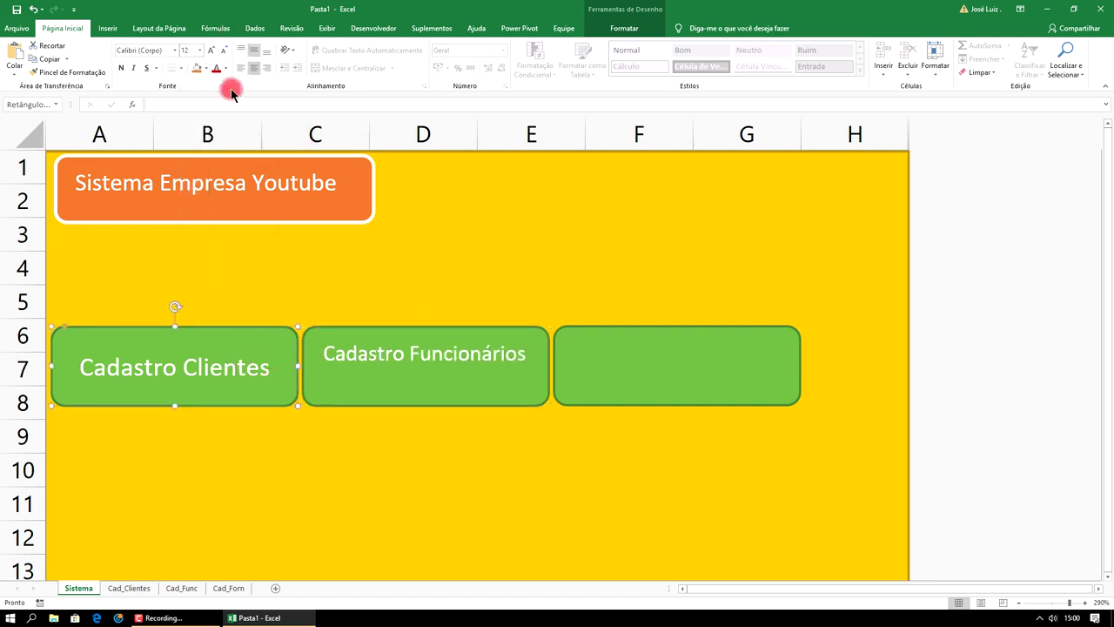
{"action": "left_click", "coordinate": [203, 51]}
{"action": "left_click", "coordinate": [186, 85]}
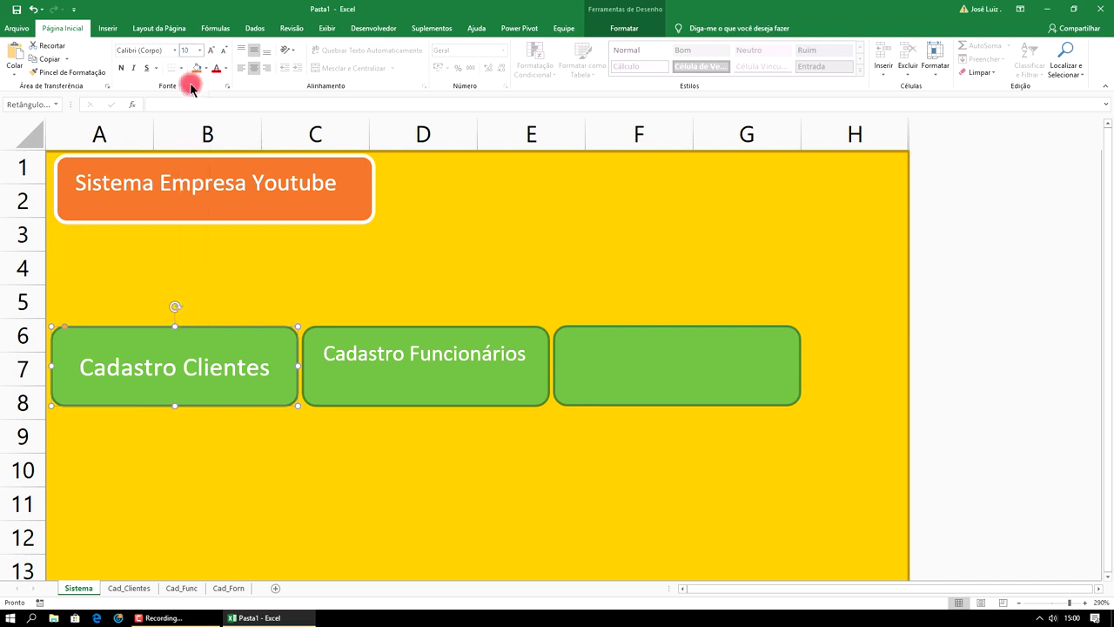
- Centre the Cadastro Funcionários label vertically and horizontally in its button
{"action": "left_click", "coordinate": [397, 328]}
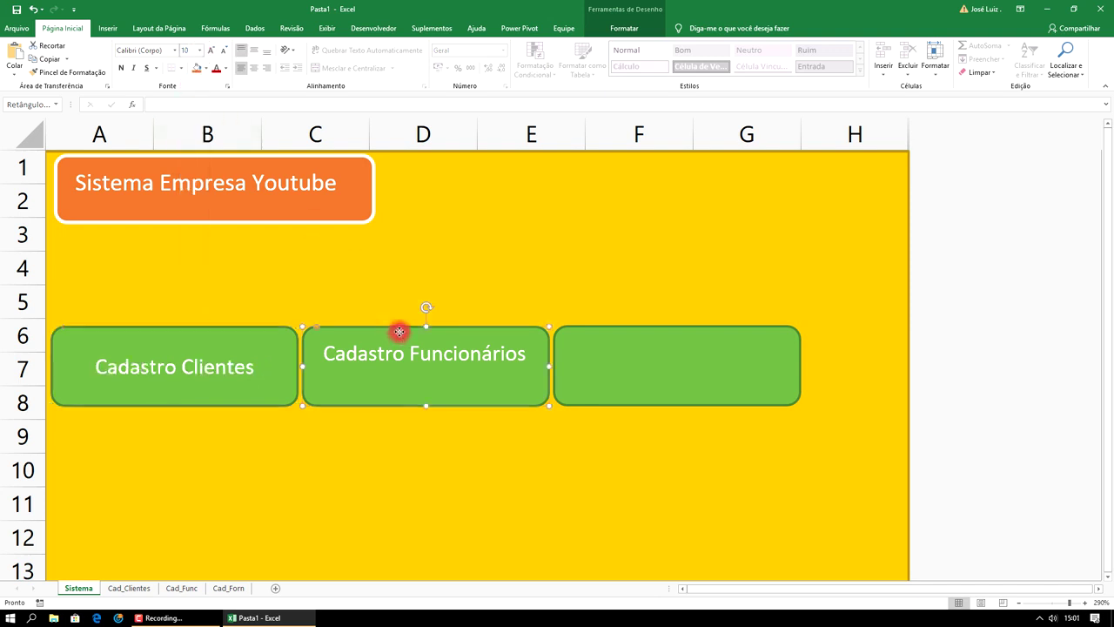
{"action": "left_click", "coordinate": [252, 50]}
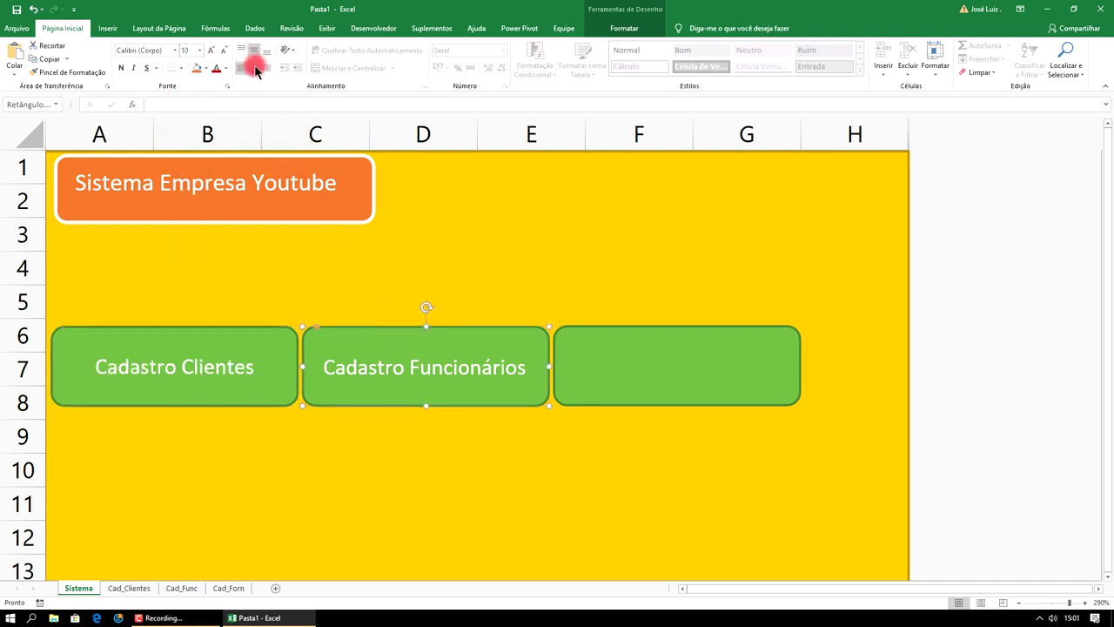
{"action": "left_click", "coordinate": [254, 68]}
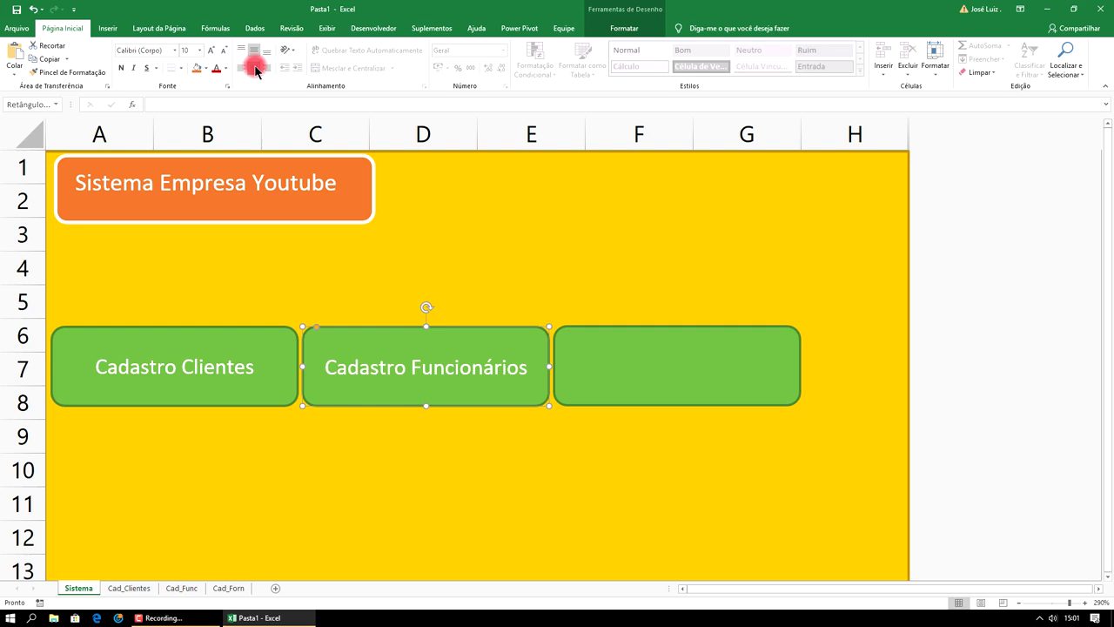
- Label the third button 'Cadastro Fornecedores' at 10 point, centred vertically and horizontally
{"action": "left_click", "coordinate": [638, 364]}
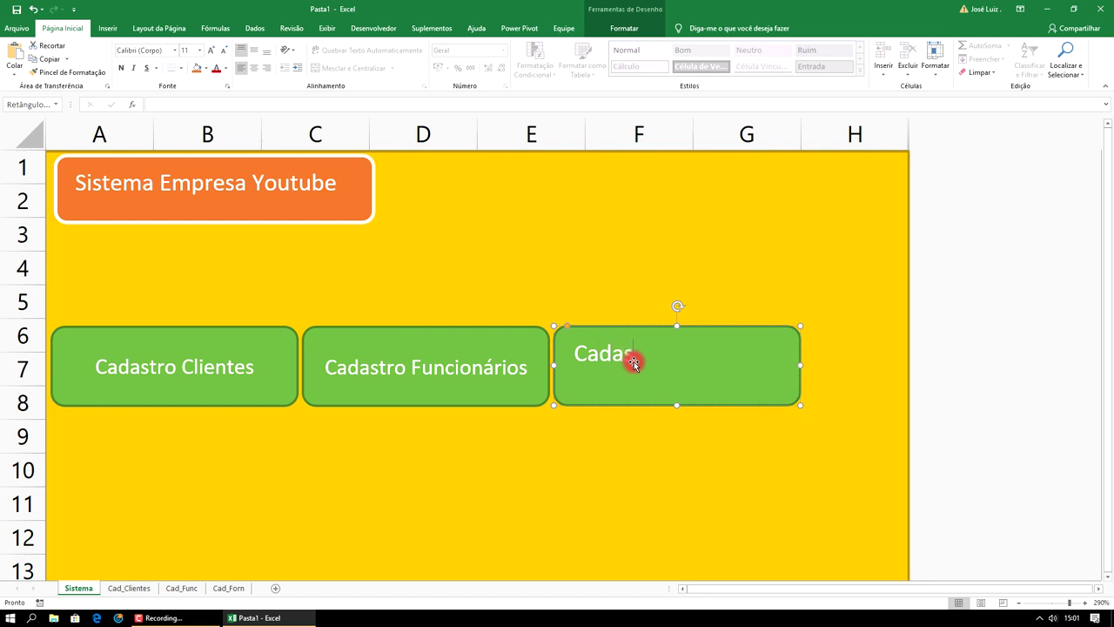
{"action": "type", "text": "Cadastro Fornece"}
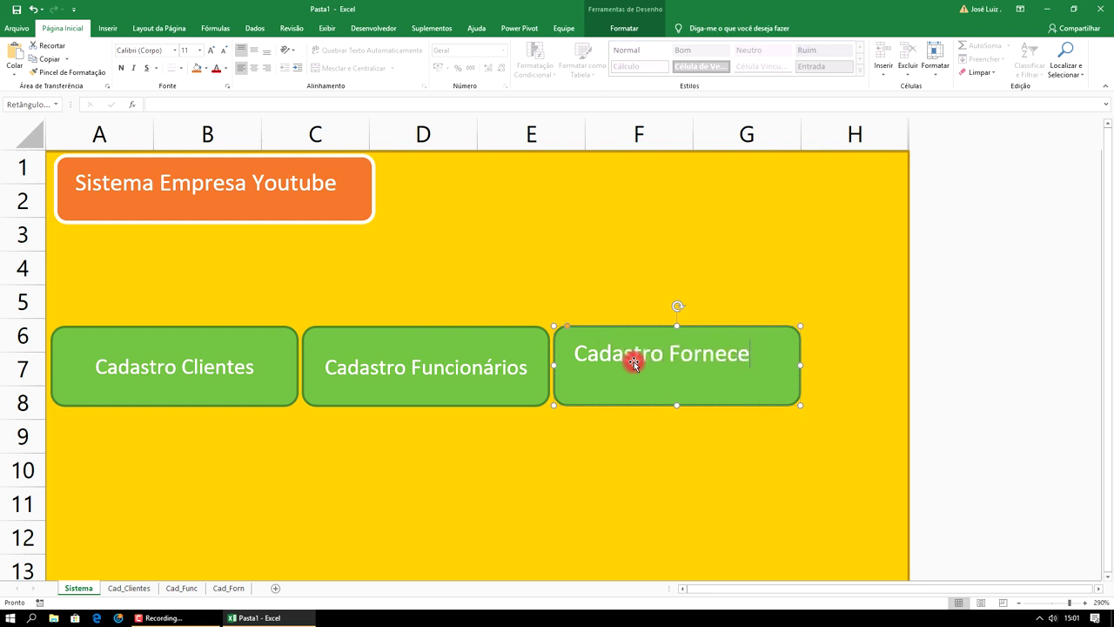
{"action": "type", "text": "dores"}
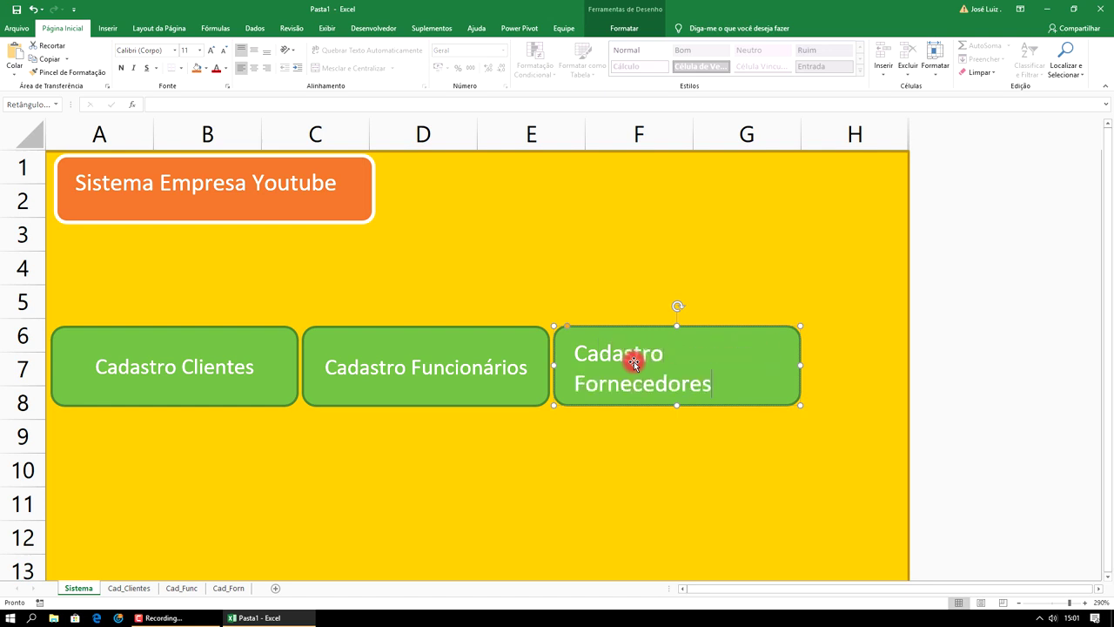
{"action": "key", "text": "ctrl+BackSpace"}
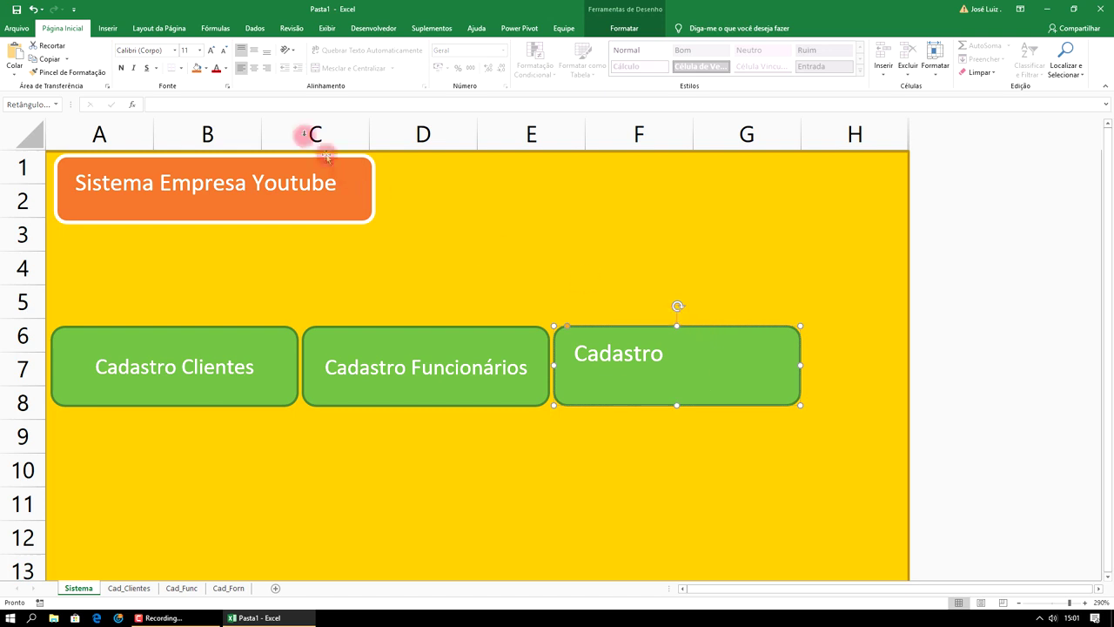
{"action": "left_click", "coordinate": [199, 50]}
{"action": "left_click", "coordinate": [193, 92]}
{"action": "type", "text": "Fornecedores"}
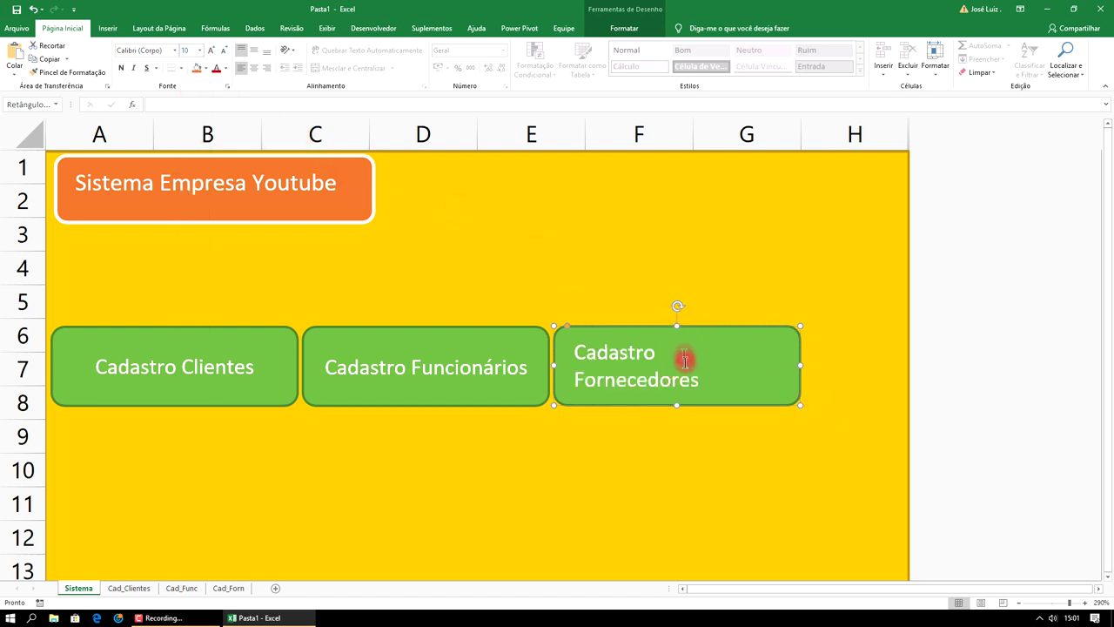
{"action": "left_click", "coordinate": [253, 50]}
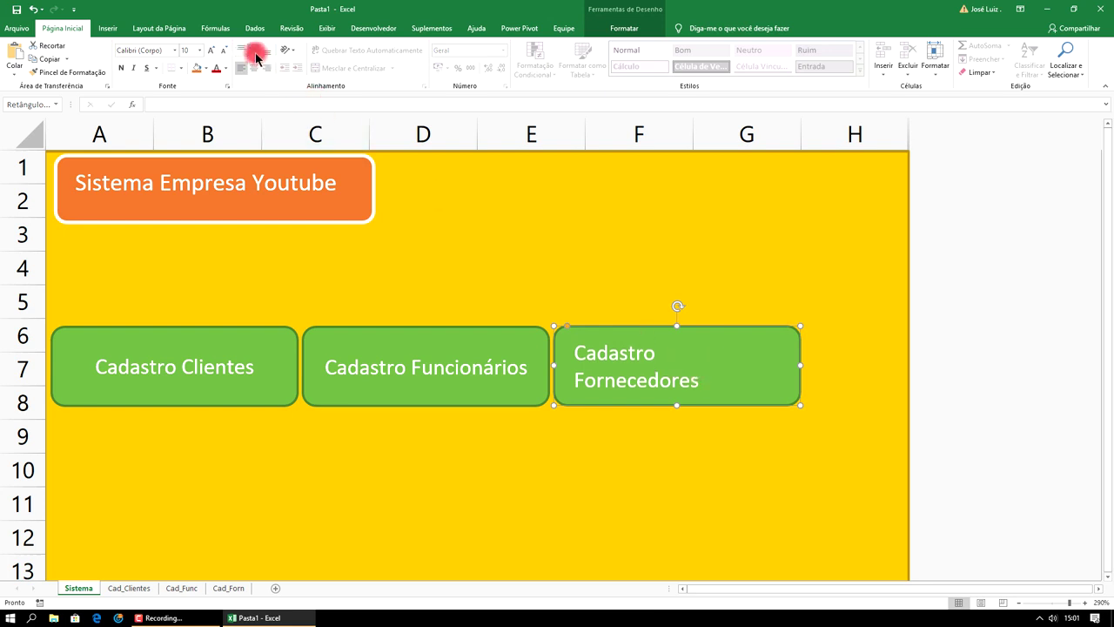
{"action": "left_click", "coordinate": [261, 69]}
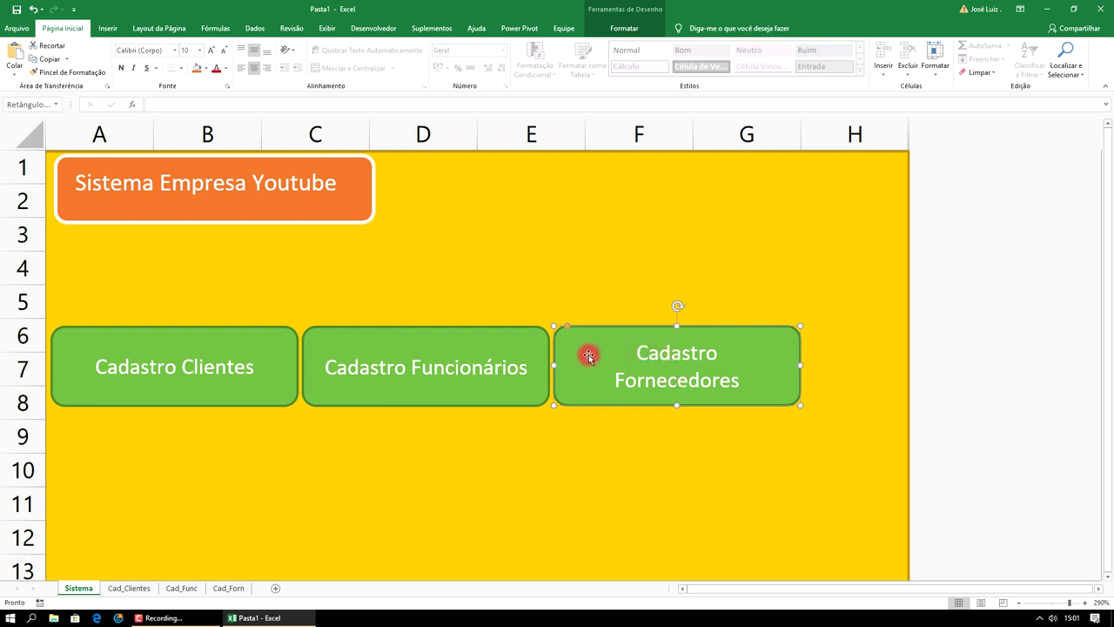
- Shrink the Fornecedores, Funcionários and Clientes button labels all to 9 point
{"action": "left_click", "coordinate": [199, 50]}
{"action": "left_click", "coordinate": [186, 74]}
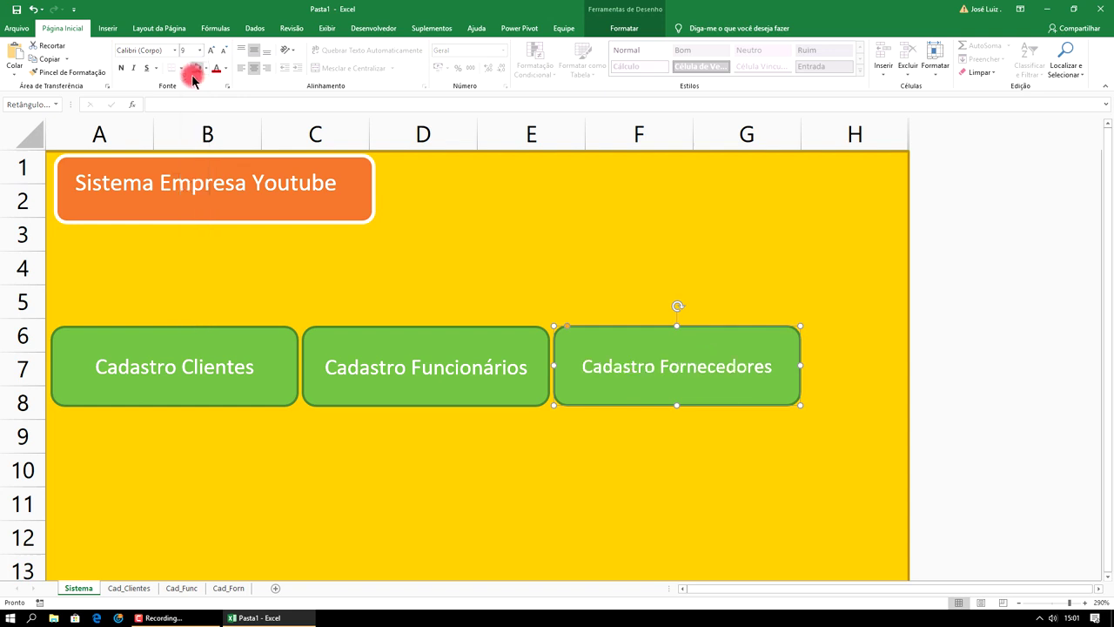
{"action": "left_click", "coordinate": [447, 327]}
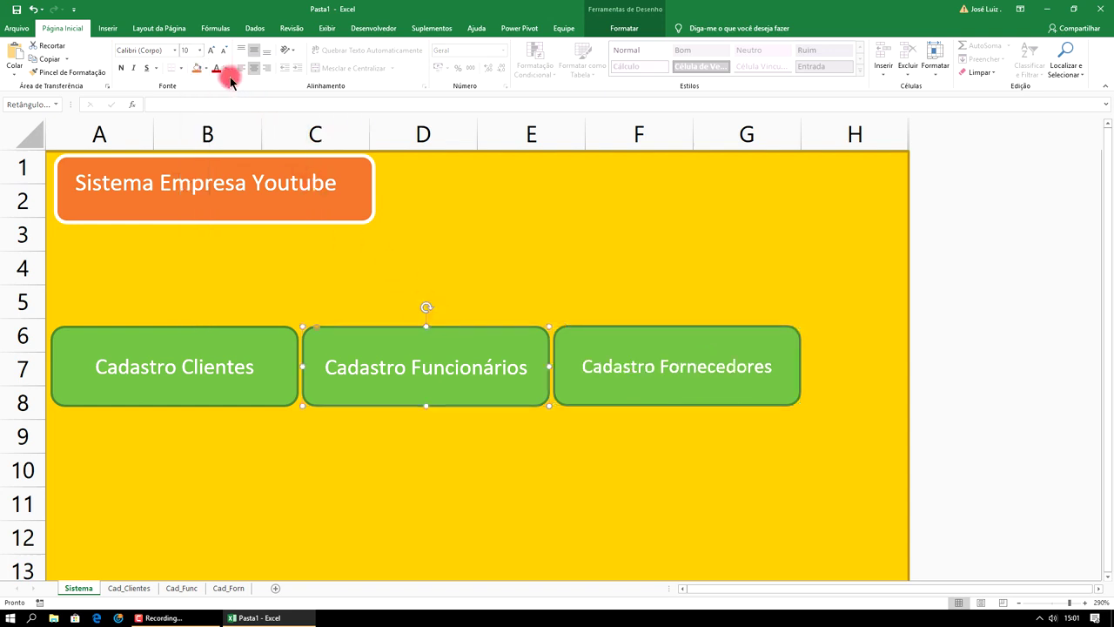
{"action": "left_click", "coordinate": [199, 50]}
{"action": "left_click", "coordinate": [185, 74]}
{"action": "left_click", "coordinate": [286, 329]}
{"action": "left_click", "coordinate": [200, 50]}
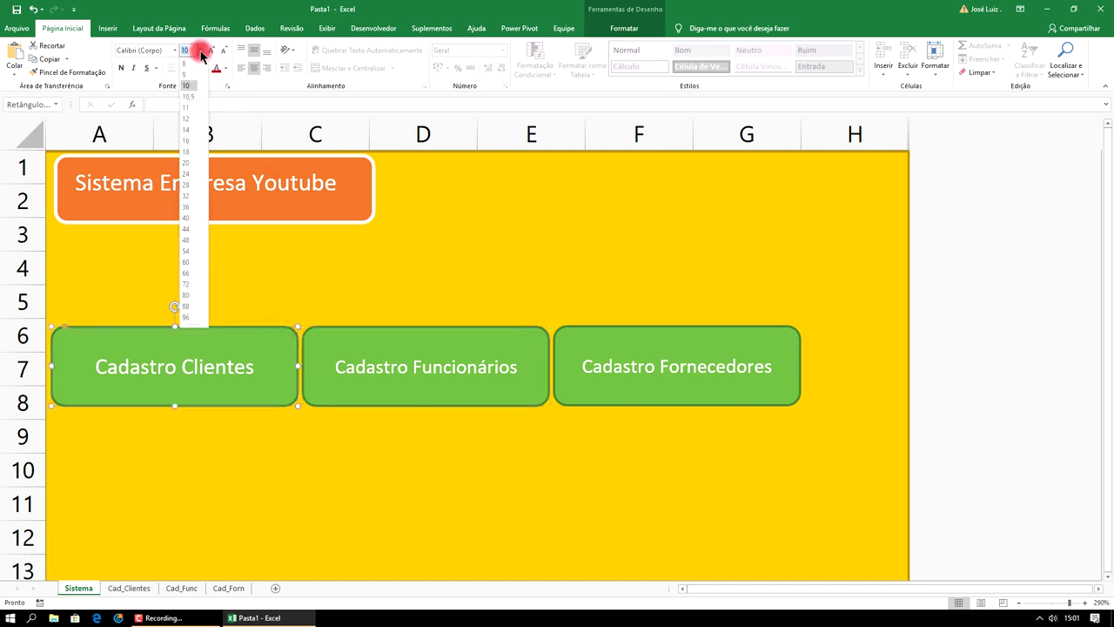
{"action": "left_click", "coordinate": [186, 74]}
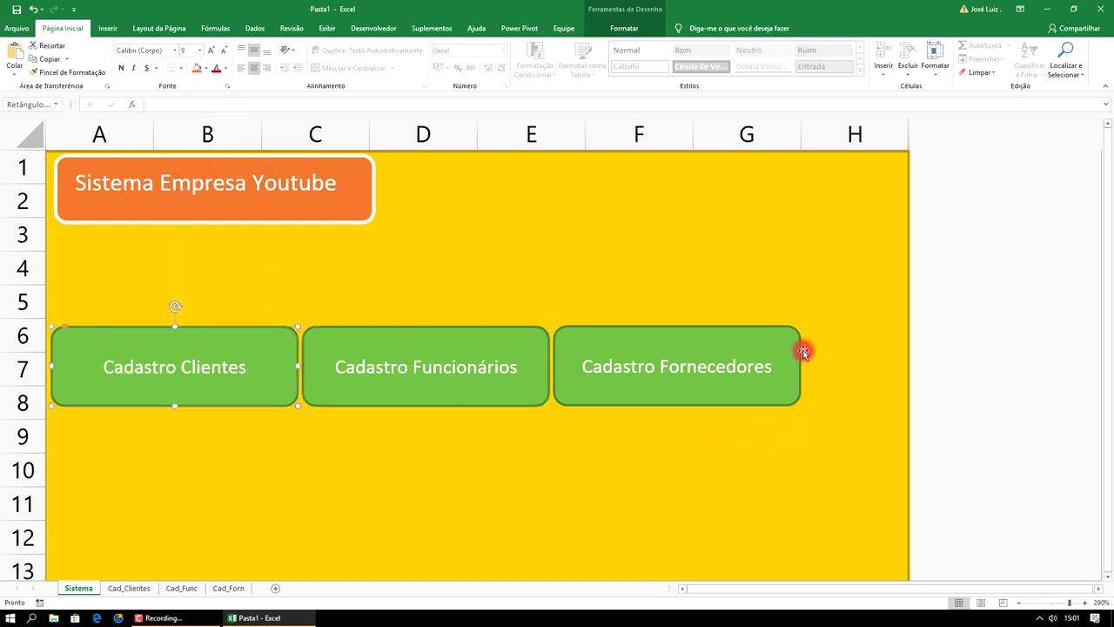
{"action": "left_click", "coordinate": [726, 338]}
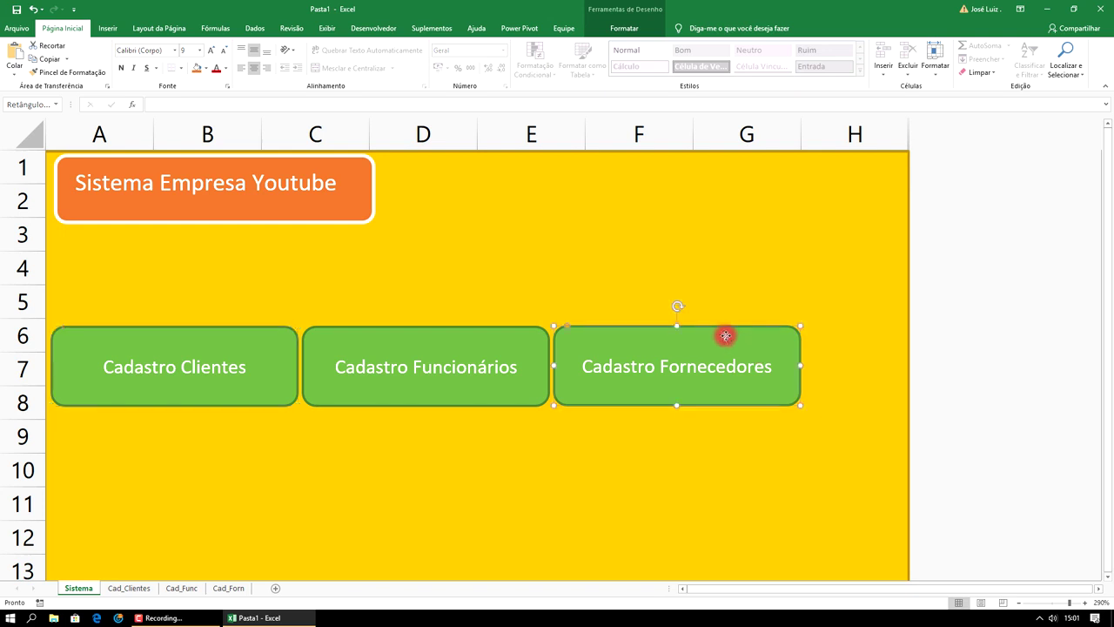
- Select all three green buttons and nudge them right with the arrow keys
{"action": "left_click", "coordinate": [518, 336], "text": "ctrl"}
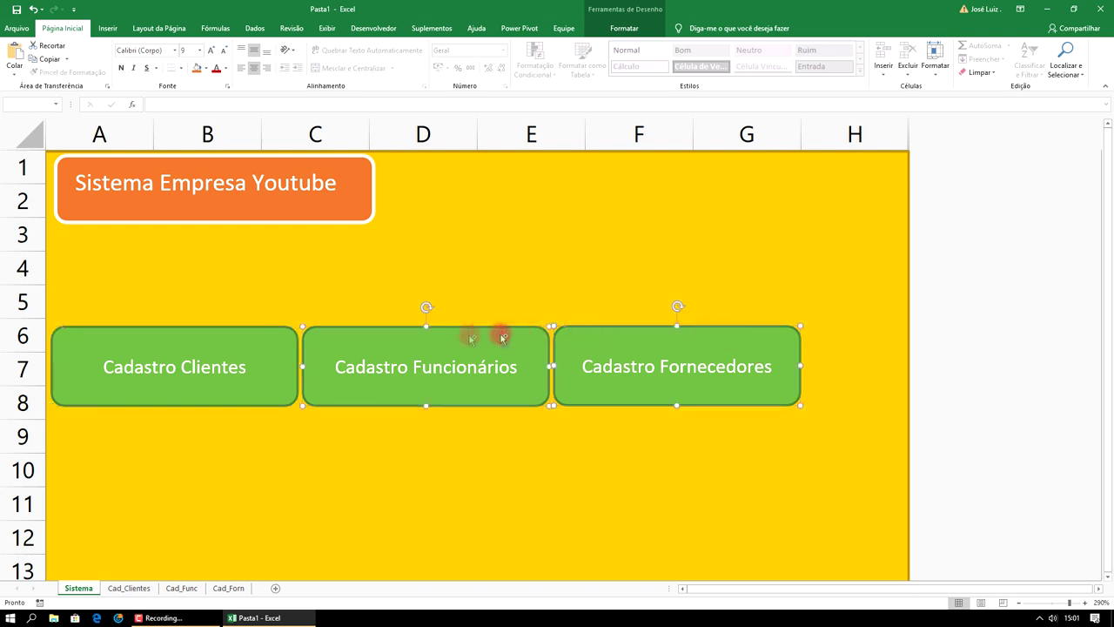
{"action": "left_click", "coordinate": [278, 337], "text": "ctrl"}
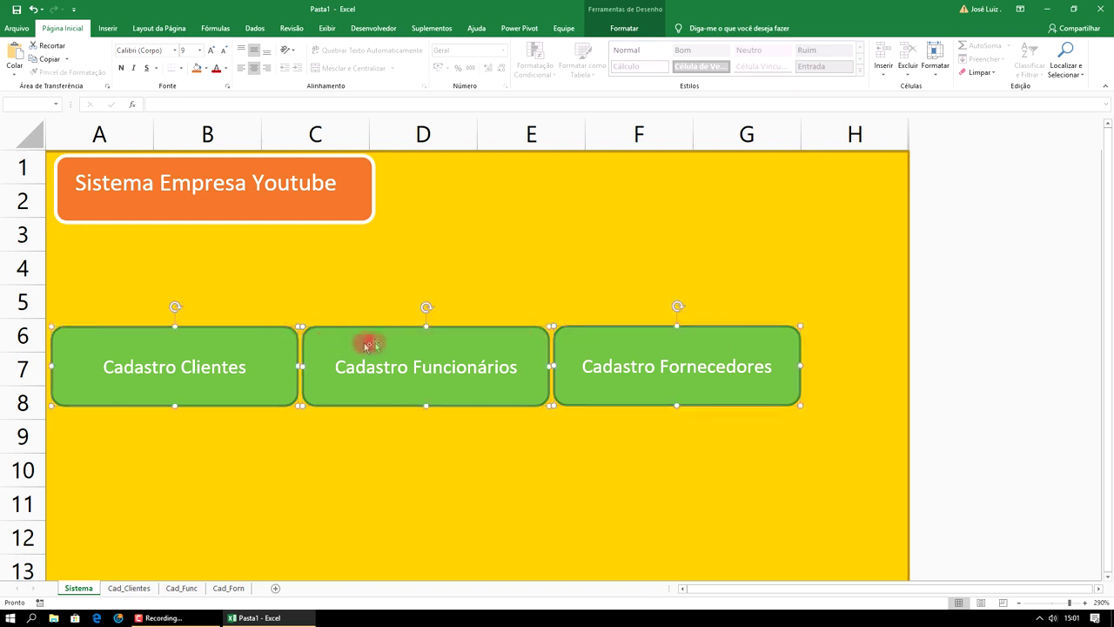
{"action": "key", "text": "Right"}
{"action": "key", "text": "Right"}
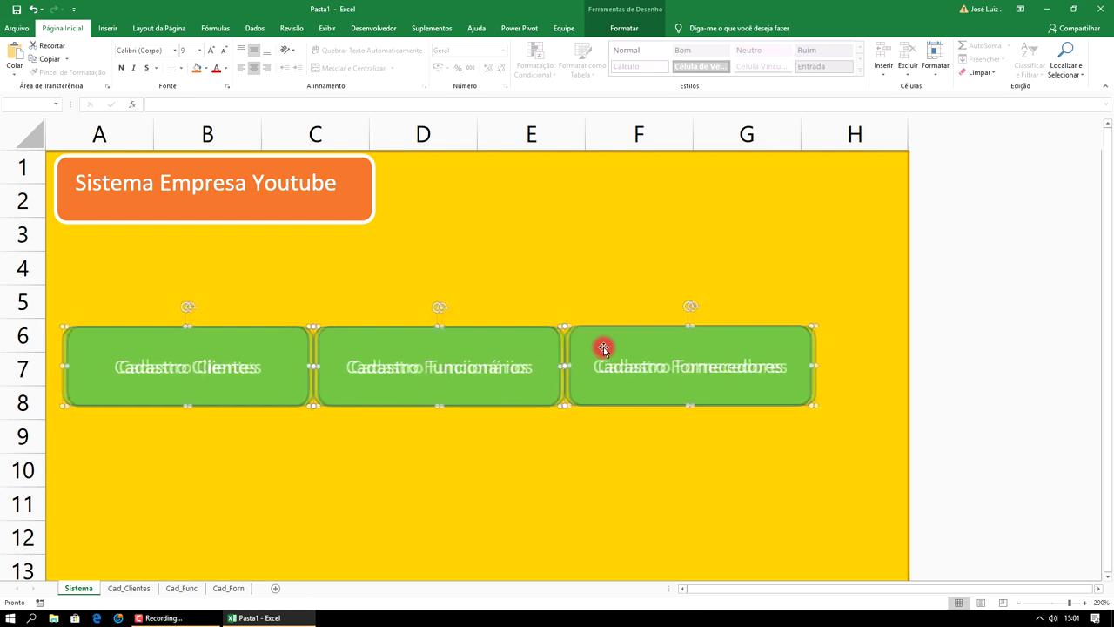
{"action": "key", "text": "Right"}
{"action": "key", "text": "Right"}
{"action": "key", "text": "Right"}
{"action": "key", "text": "Right"}
{"action": "key", "text": "Right"}
{"action": "key", "text": "Right"}
{"action": "key", "text": "Left"}
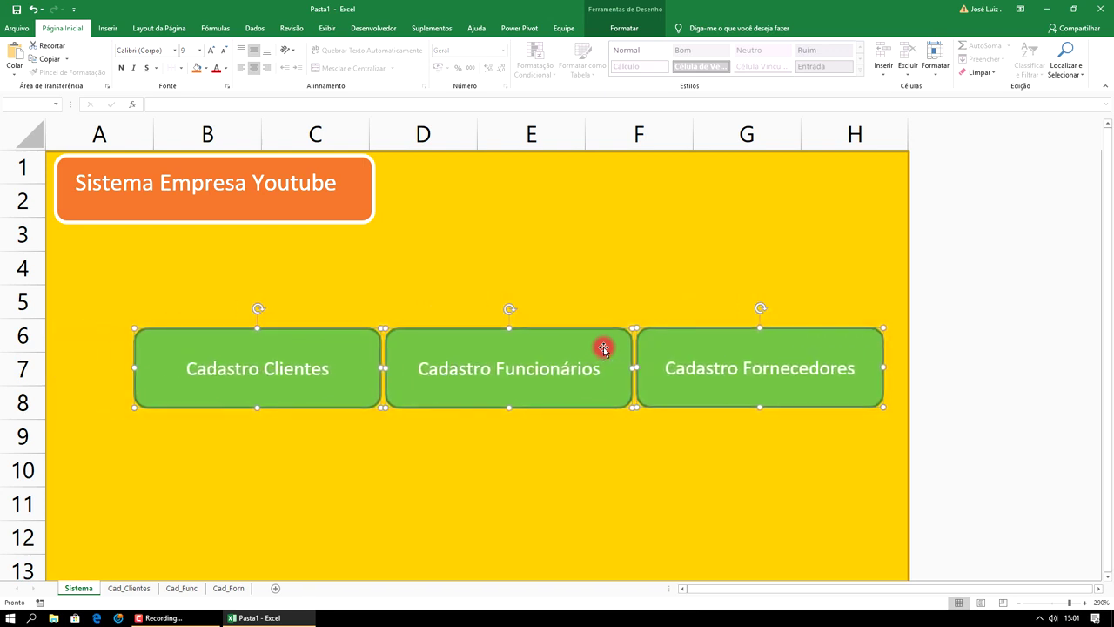
{"action": "key", "text": "Left"}
{"action": "key", "text": "Left"}
{"action": "key", "text": "Left"}
{"action": "key", "text": "Left"}
{"action": "key", "text": "Left"}
{"action": "key", "text": "Left"}
{"action": "key", "text": "Down"}
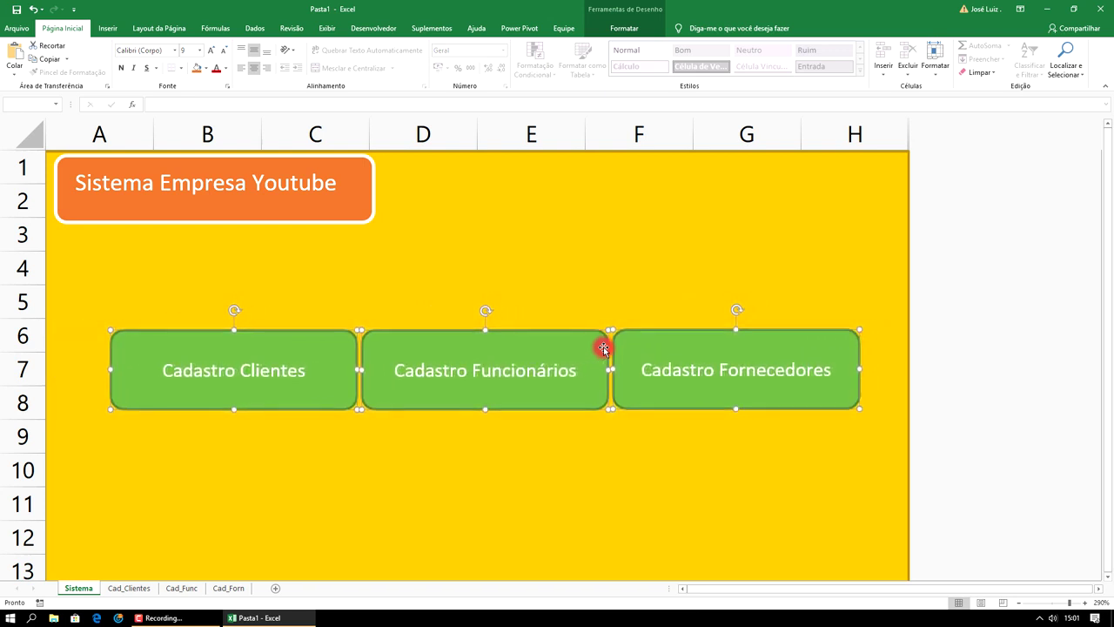
{"action": "left_click", "coordinate": [650, 237]}
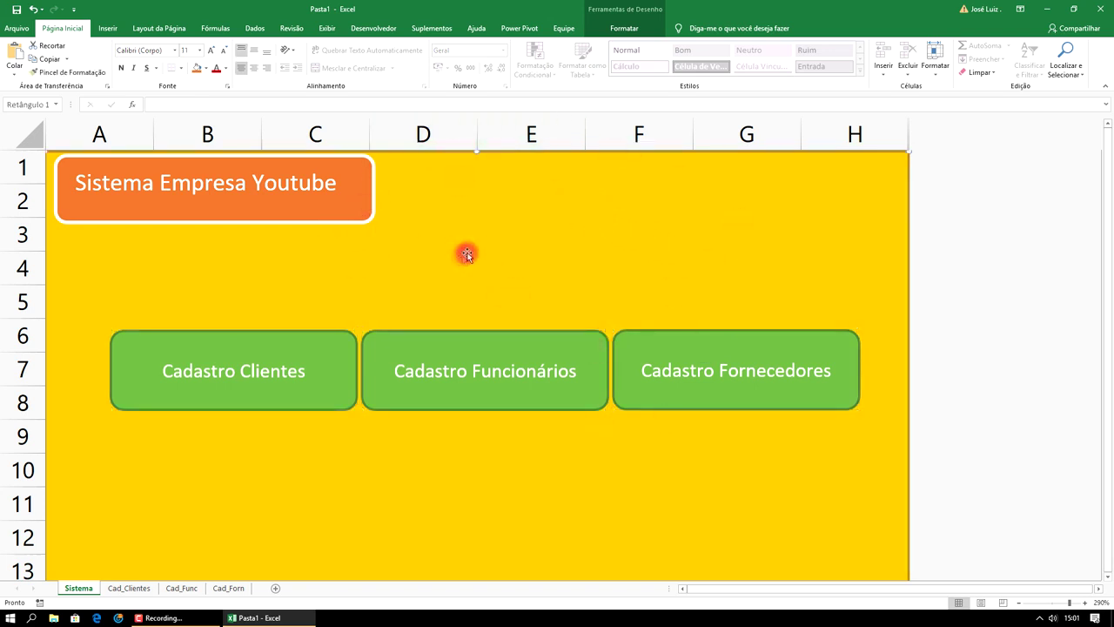
{"action": "left_click", "coordinate": [24, 32]}
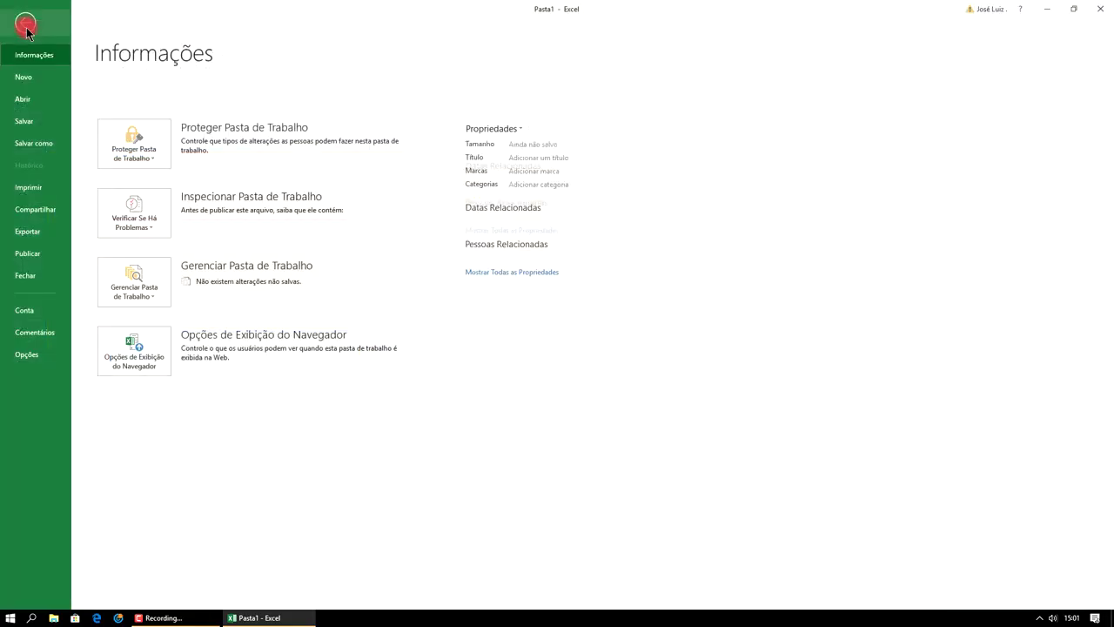
- Save the workbook to the Desktop as 'Sistema Empresa' via Save As
{"action": "left_click", "coordinate": [42, 145]}
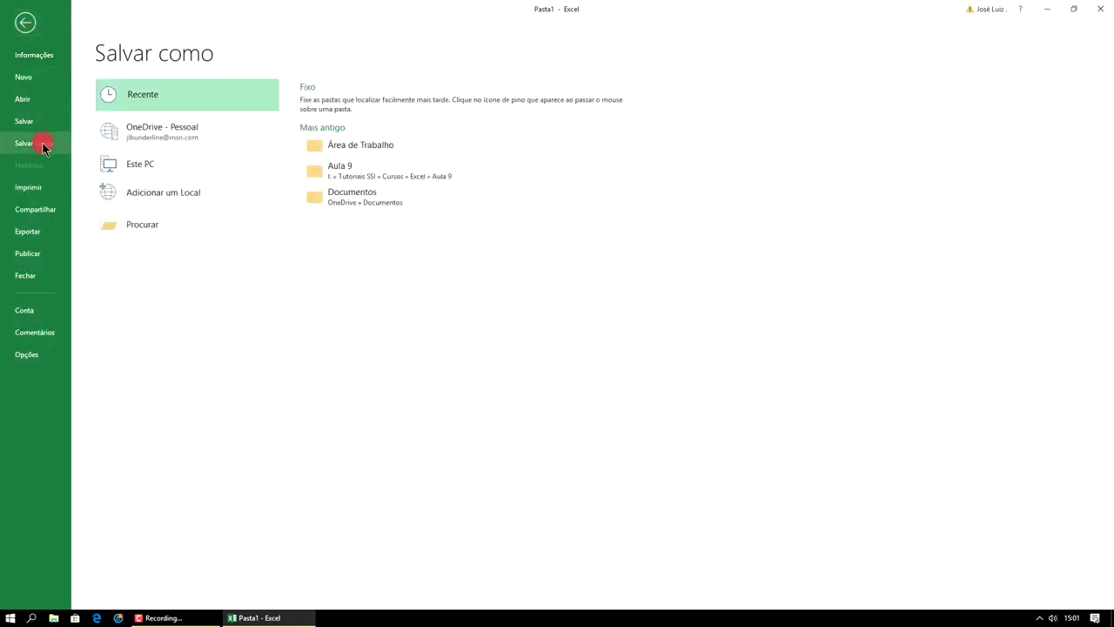
{"action": "left_click", "coordinate": [366, 146]}
{"action": "scroll", "coordinate": [156, 174], "scroll_direction": "down", "scroll_amount": 3}
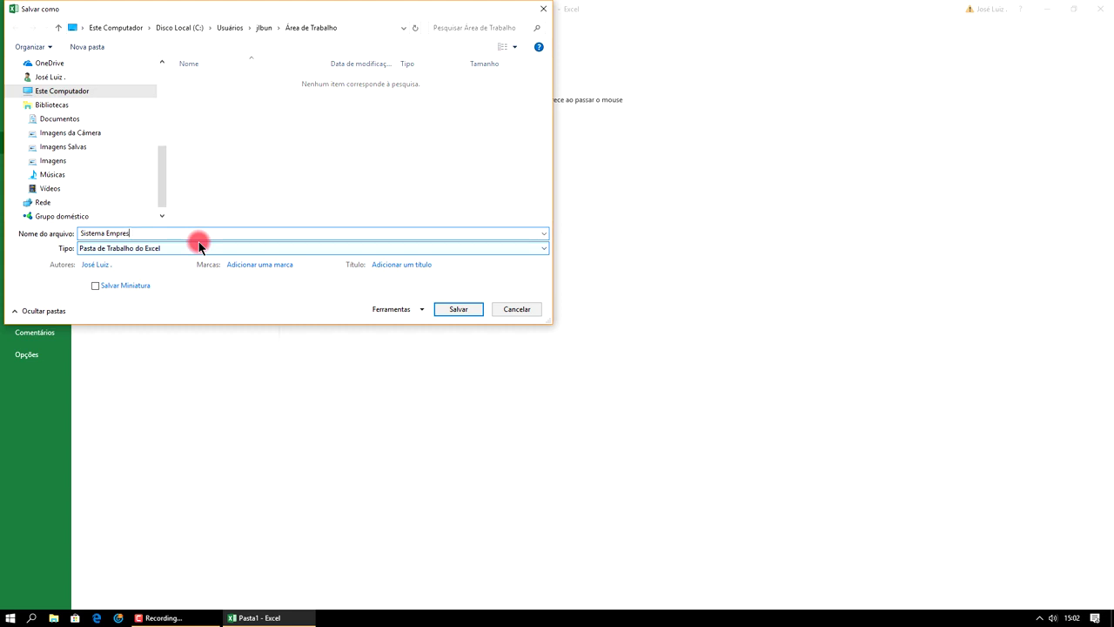
{"action": "left_click", "coordinate": [458, 309]}
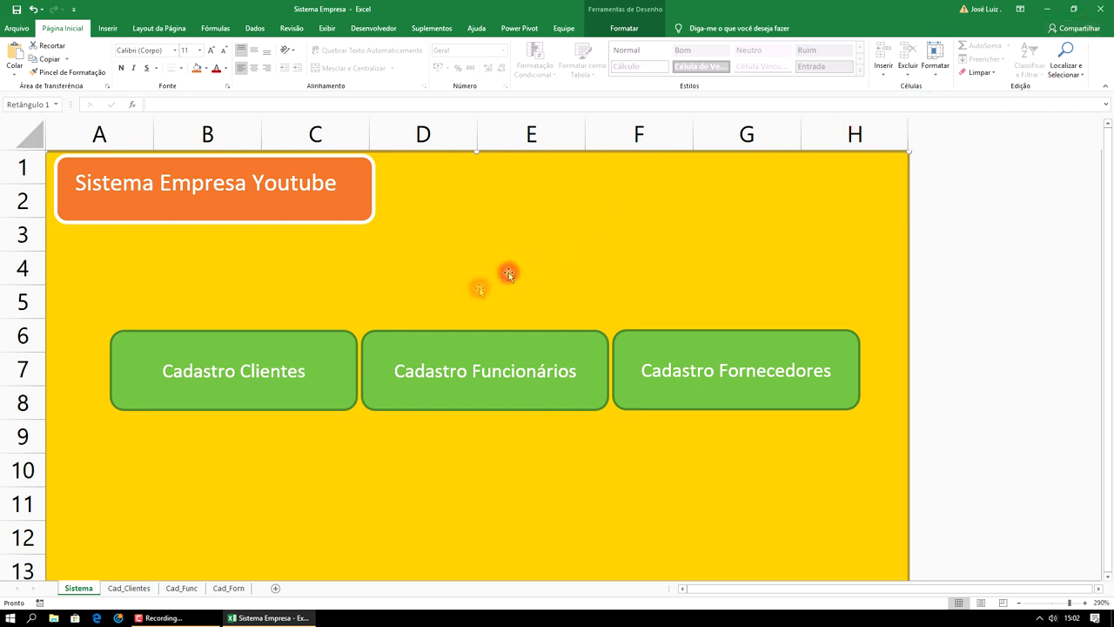
- Hyperlink the Cadastro Clientes button to cell A1 of Cad_Clientes using Colocar neste documento
{"action": "right_click", "coordinate": [308, 346]}
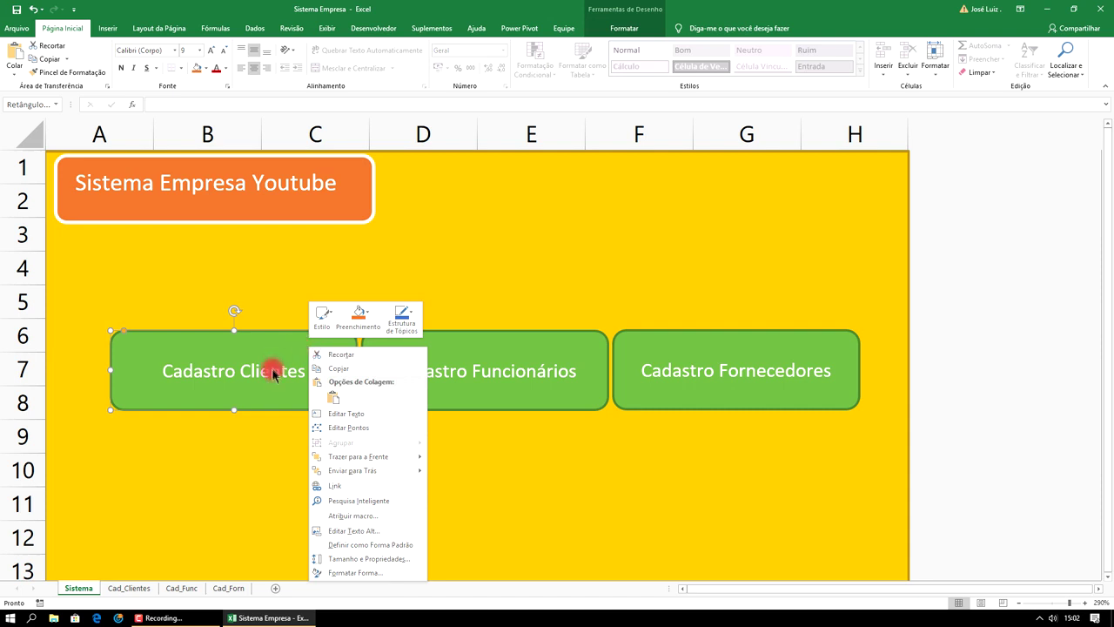
{"action": "left_click", "coordinate": [288, 294]}
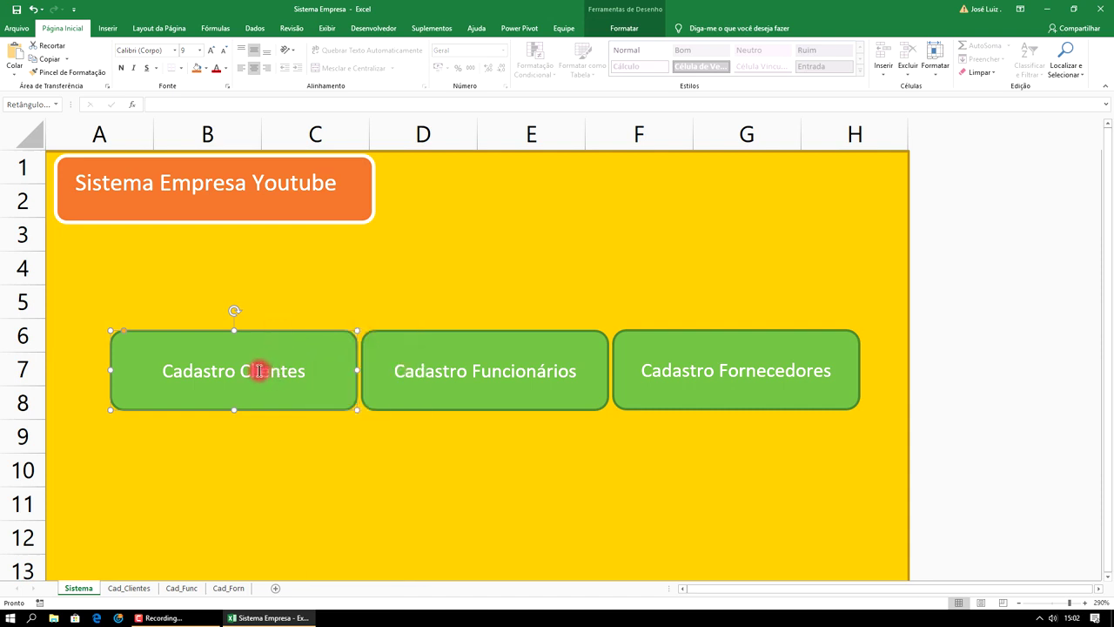
{"action": "right_click", "coordinate": [327, 340]}
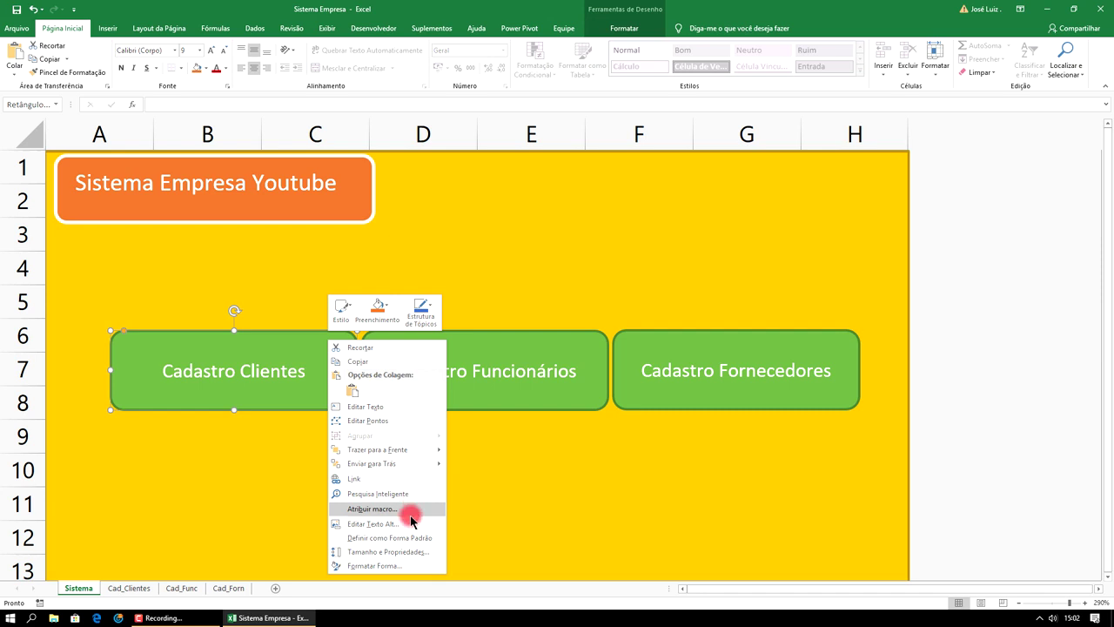
{"action": "left_click", "coordinate": [362, 479]}
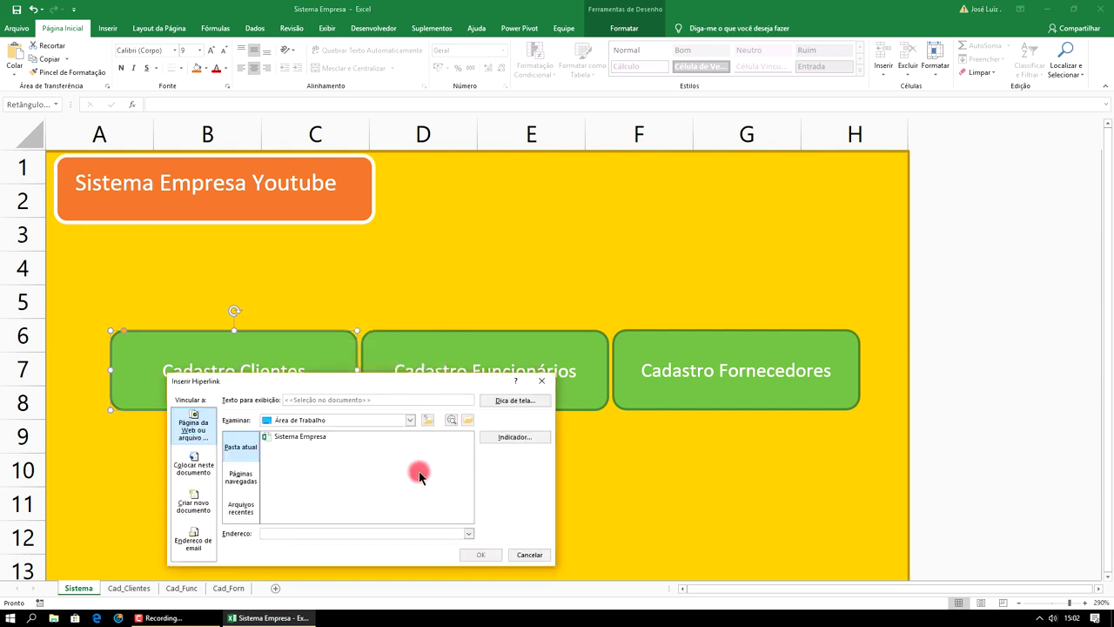
{"action": "mouse_move", "coordinate": [415, 381]}
{"action": "left_mouse_down"}
{"action": "mouse_move", "coordinate": [500, 331]}
{"action": "mouse_move", "coordinate": [657, 194]}
{"action": "left_mouse_up"}
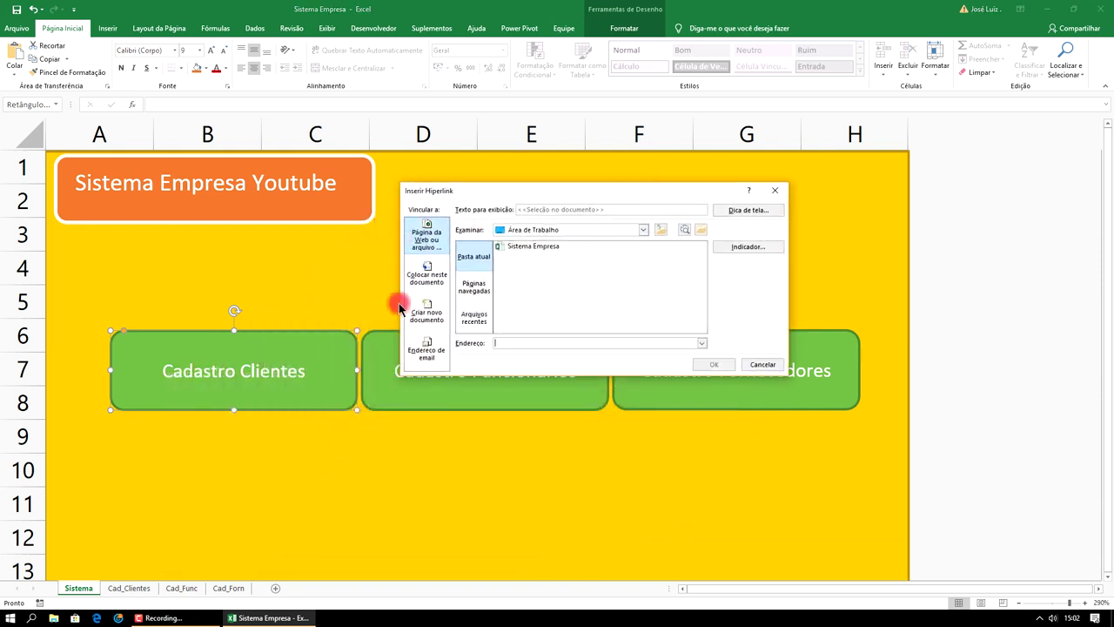
{"action": "left_click", "coordinate": [434, 277]}
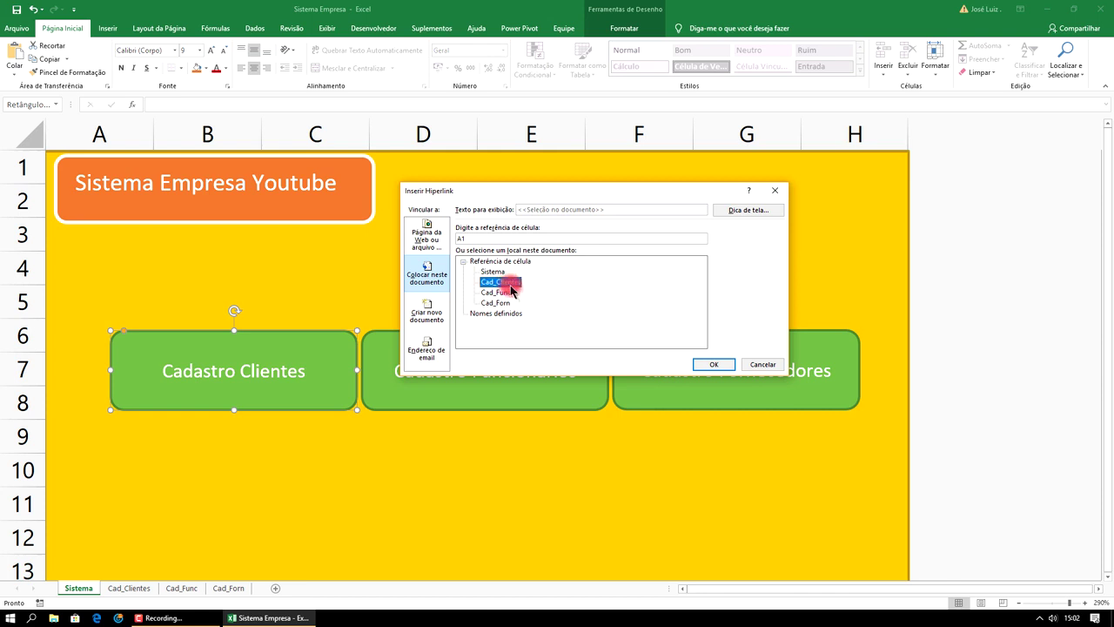
{"action": "left_click", "coordinate": [709, 366]}
{"action": "right_click", "coordinate": [590, 342]}
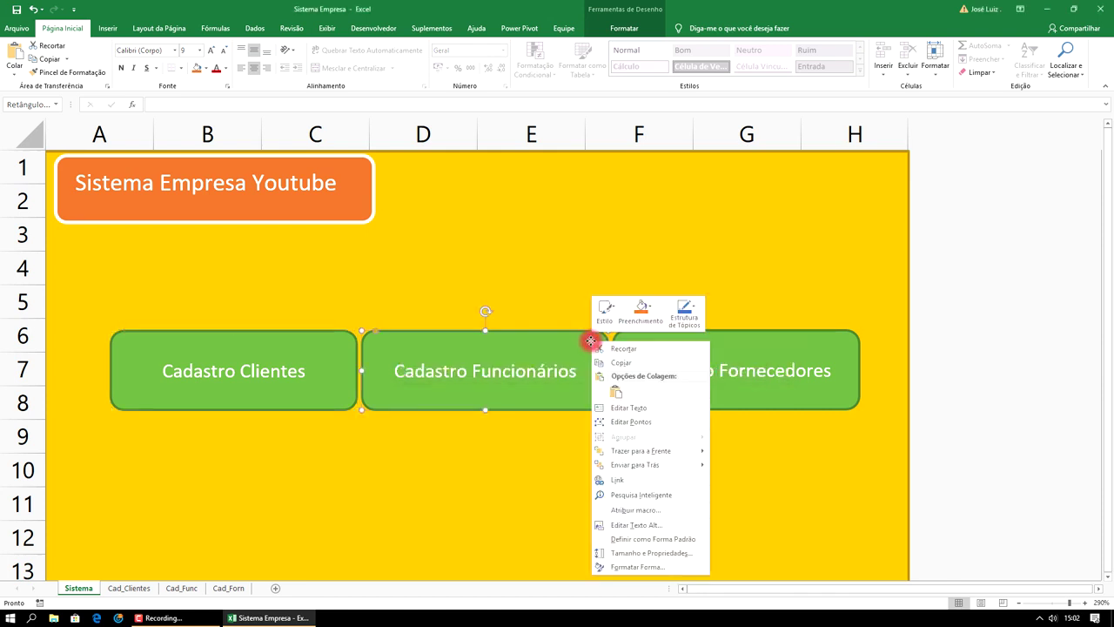
- Hyperlink the Cadastro Funcionários button to Cad_Func and the Cadastro Fornecedores button to Cad_Forn
{"action": "left_click", "coordinate": [624, 479]}
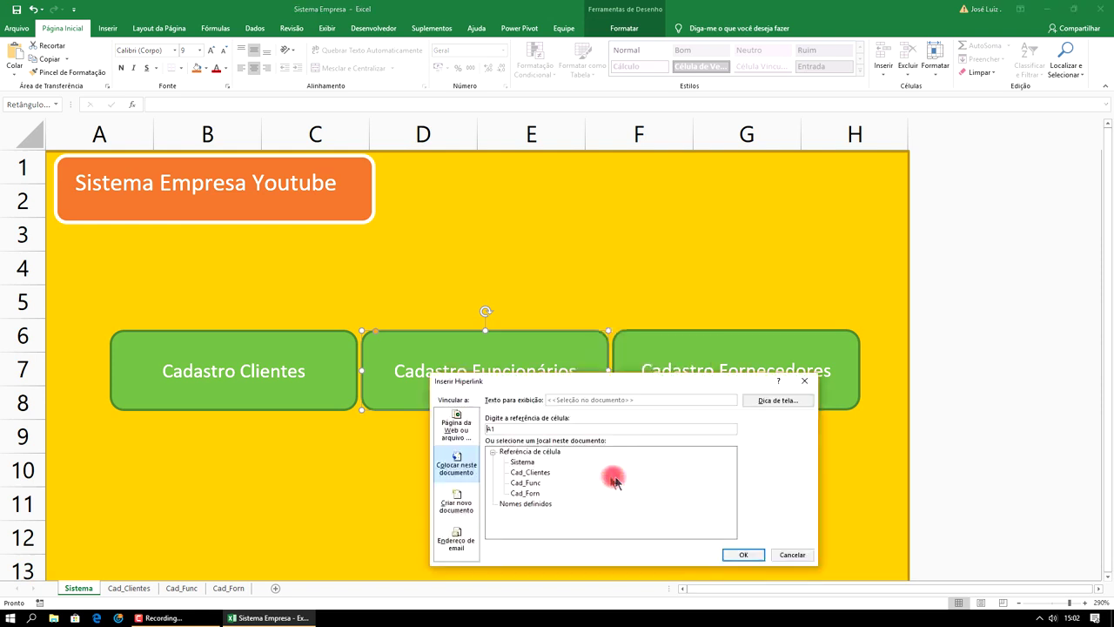
{"action": "left_click", "coordinate": [736, 553]}
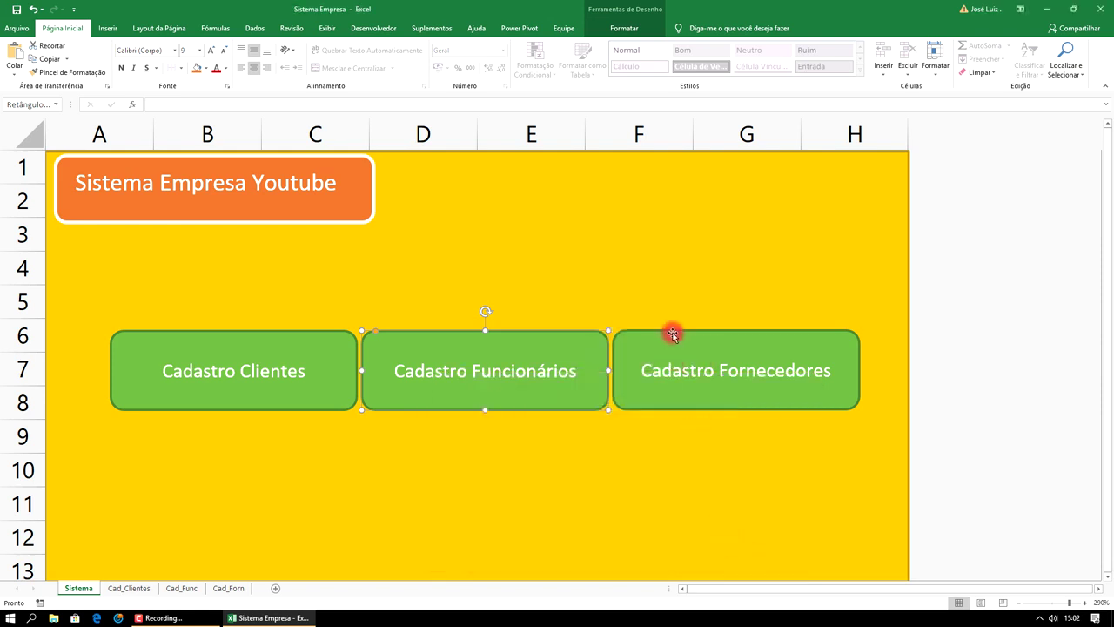
{"action": "right_click", "coordinate": [673, 334]}
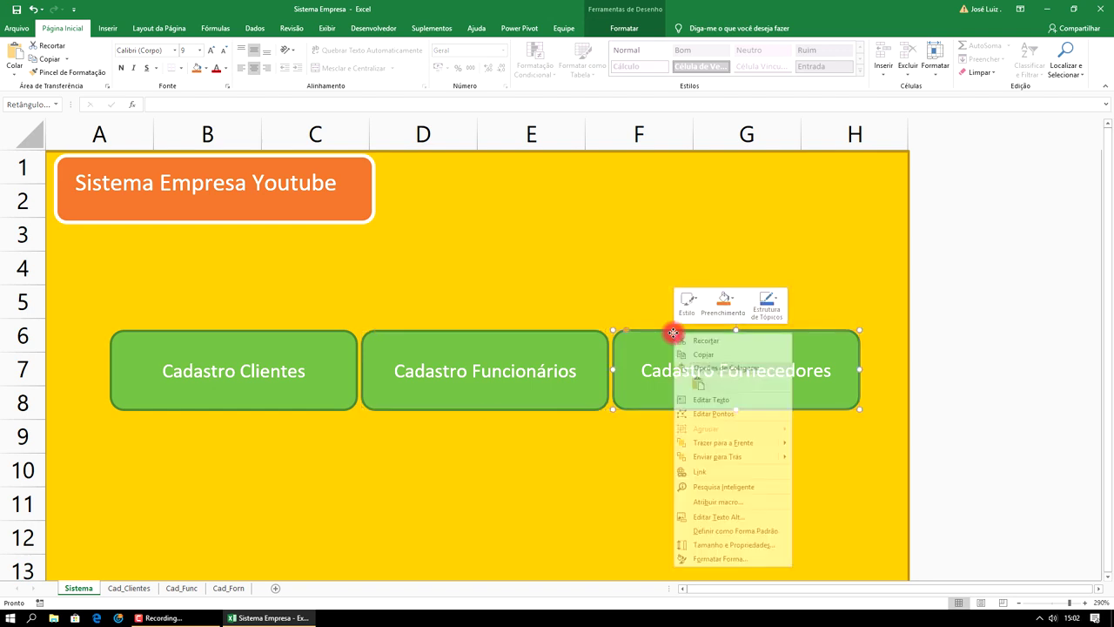
{"action": "left_click", "coordinate": [711, 473]}
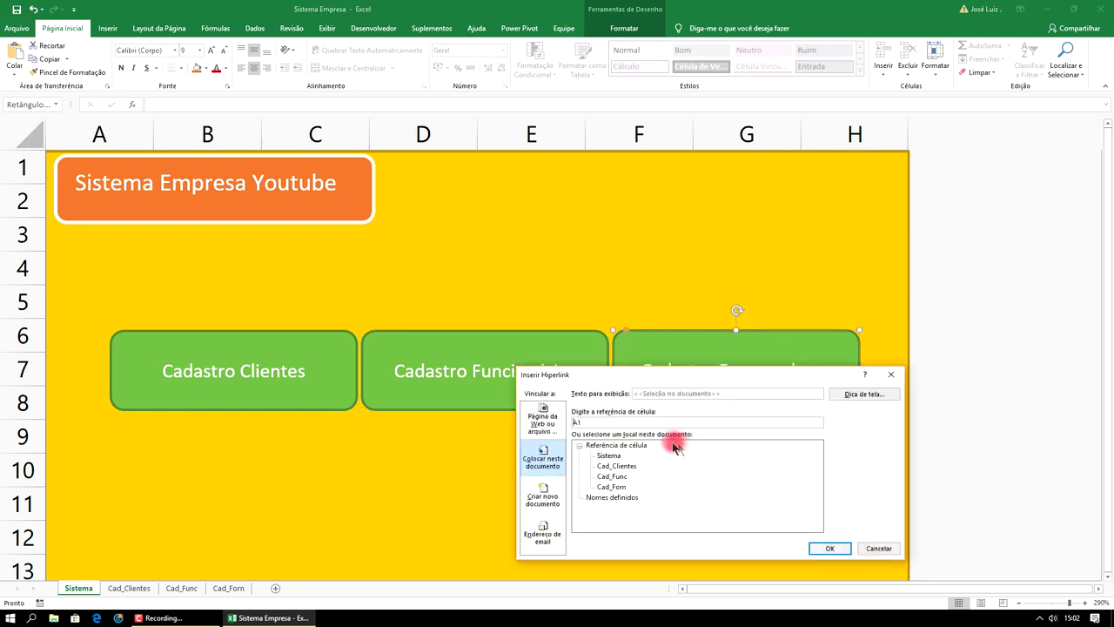
{"action": "left_click", "coordinate": [613, 486]}
{"action": "left_click", "coordinate": [835, 548]}
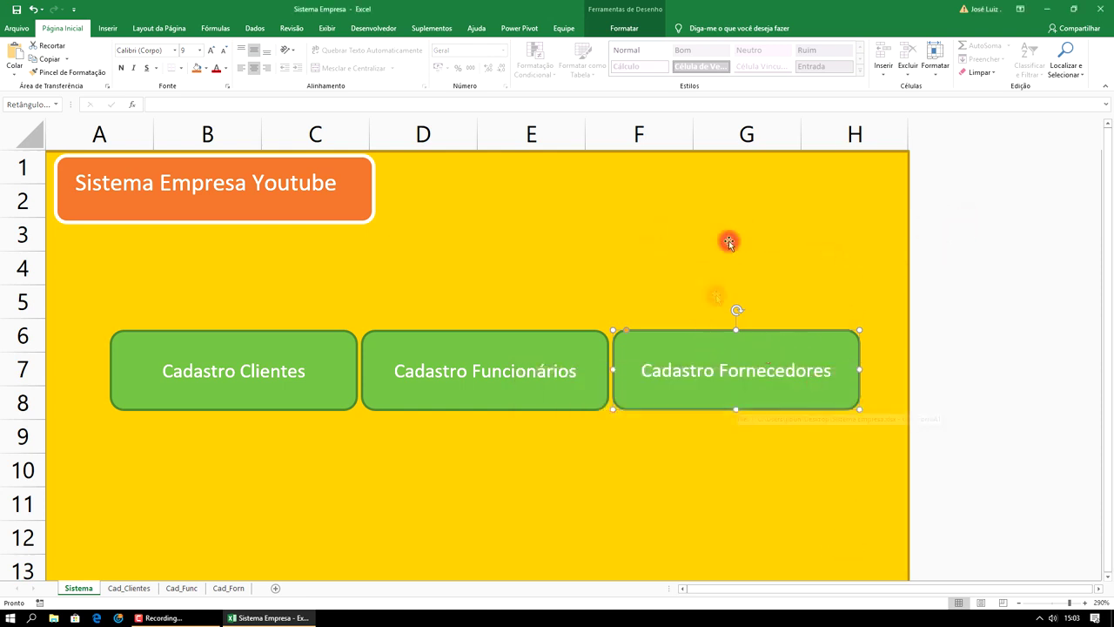
- Deselect the Cadastro Fornecedores button, follow the Cadastro Funcionários link to Cad_Func, and select column D
{"action": "left_click", "coordinate": [724, 201]}
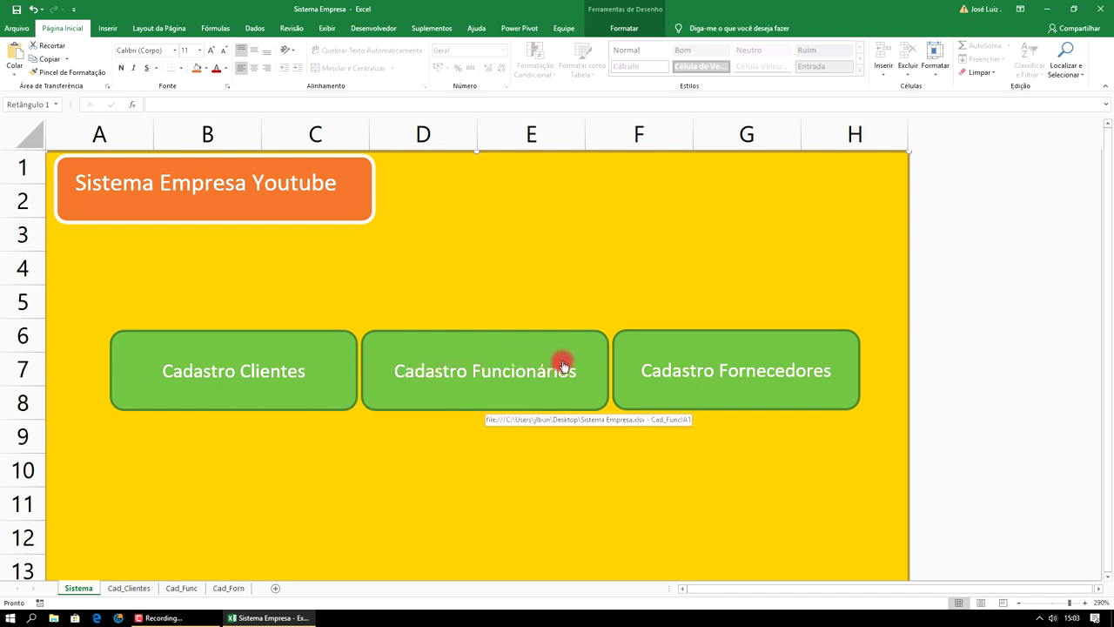
{"action": "left_click", "coordinate": [529, 348]}
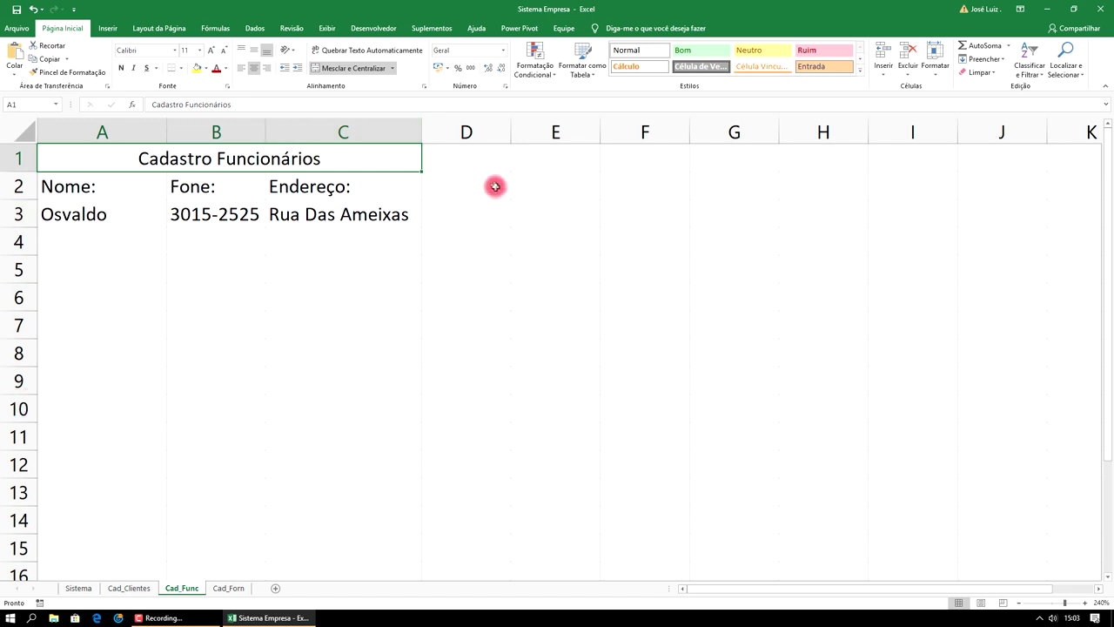
{"action": "left_click", "coordinate": [467, 130]}
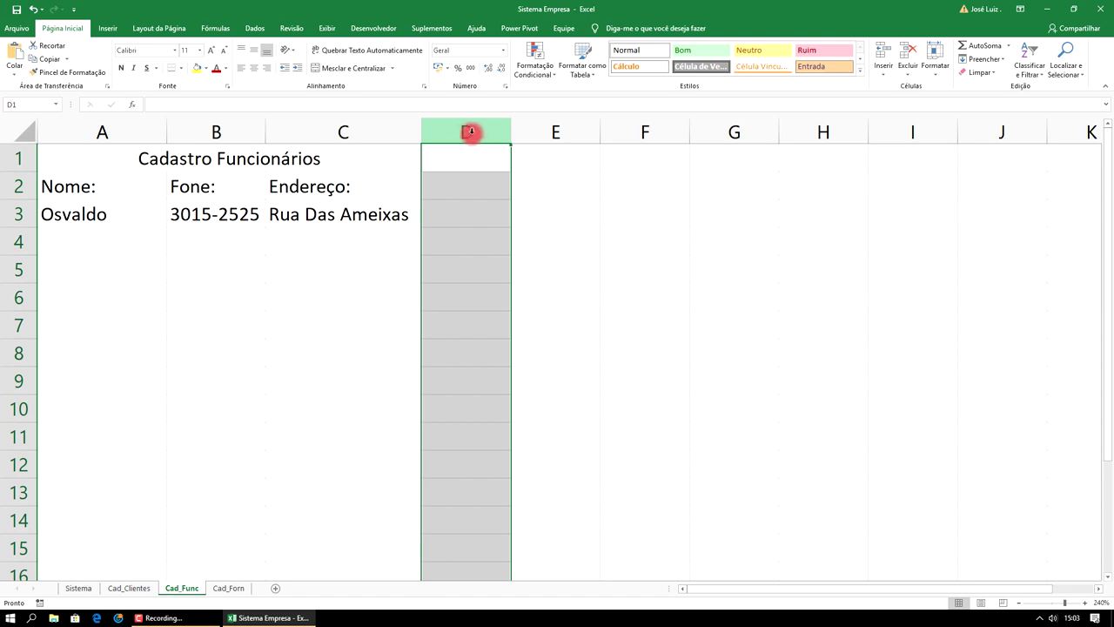
- Hide columns D through XFD, then undo the hide
{"action": "key", "text": "ctrl+shift+Right"}
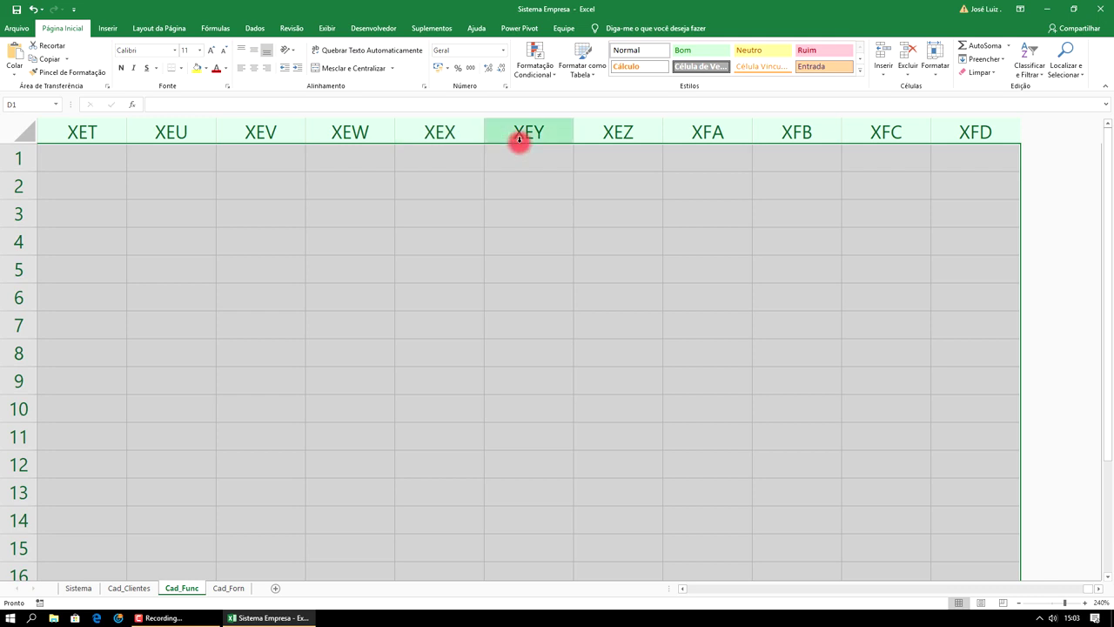
{"action": "right_click", "coordinate": [518, 141]}
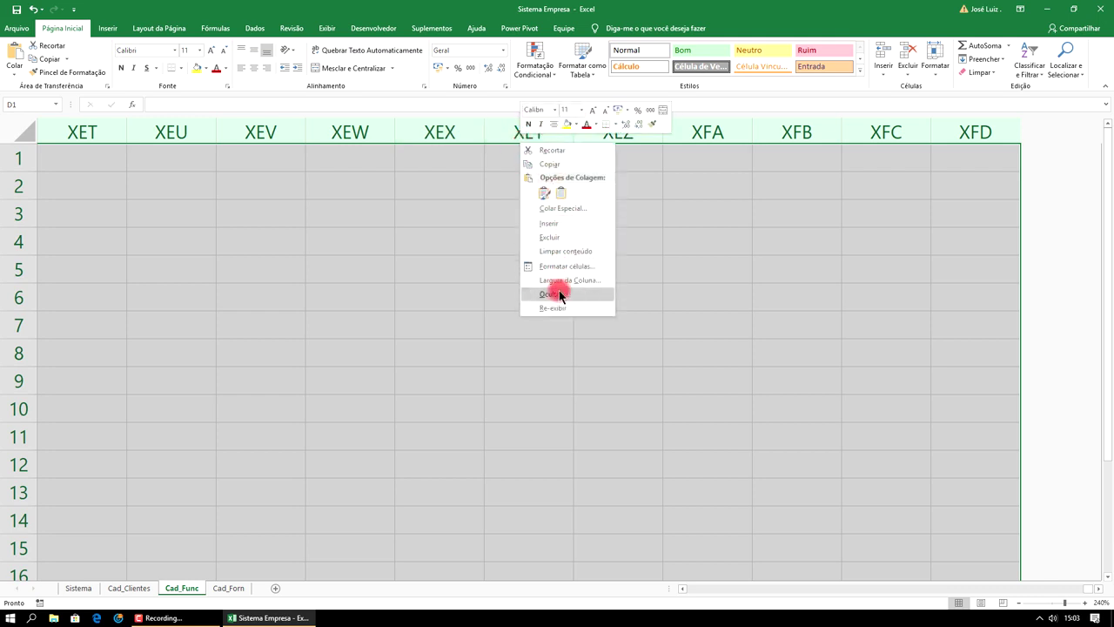
{"action": "left_click", "coordinate": [553, 293]}
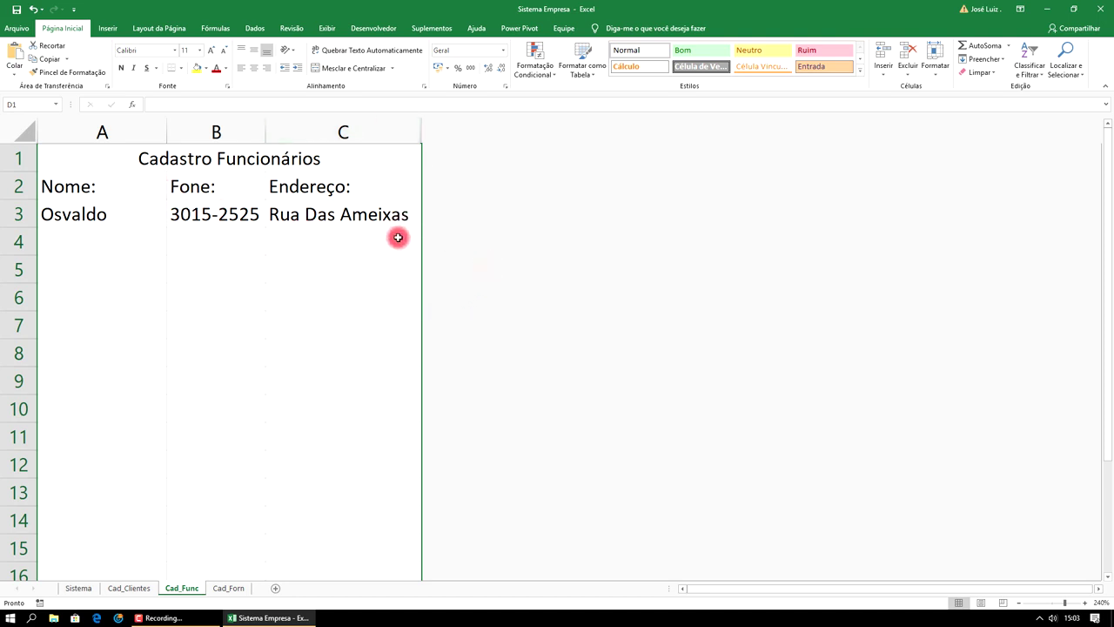
{"action": "key", "text": "ctrl+z"}
{"action": "left_click", "coordinate": [474, 207]}
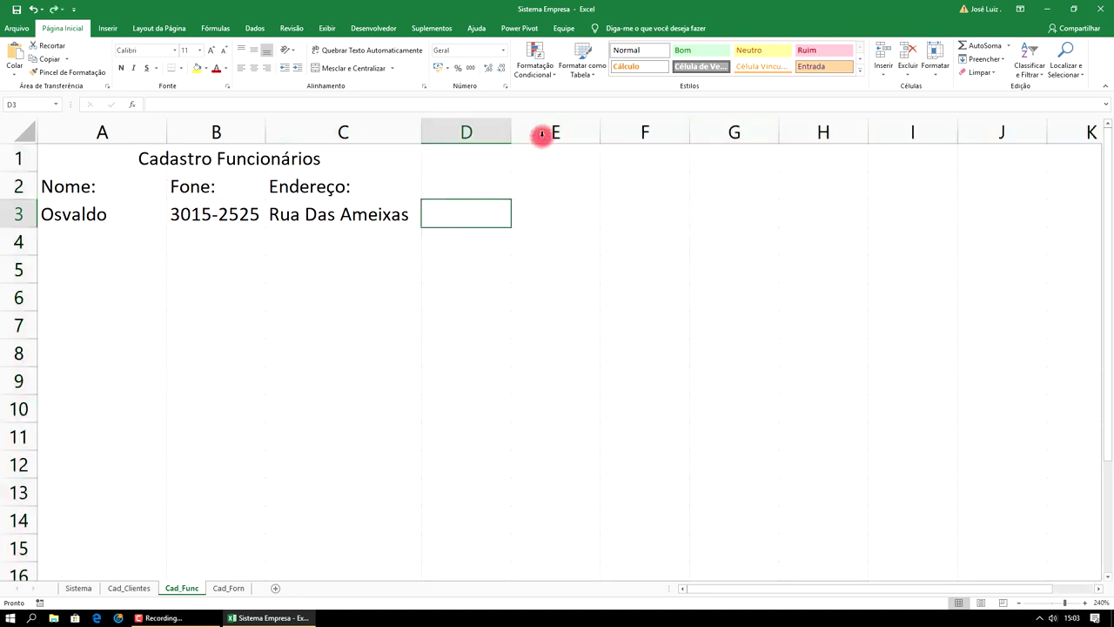
- Hide columns E through XFD, then reveal them again and widen column D
{"action": "left_click", "coordinate": [545, 129]}
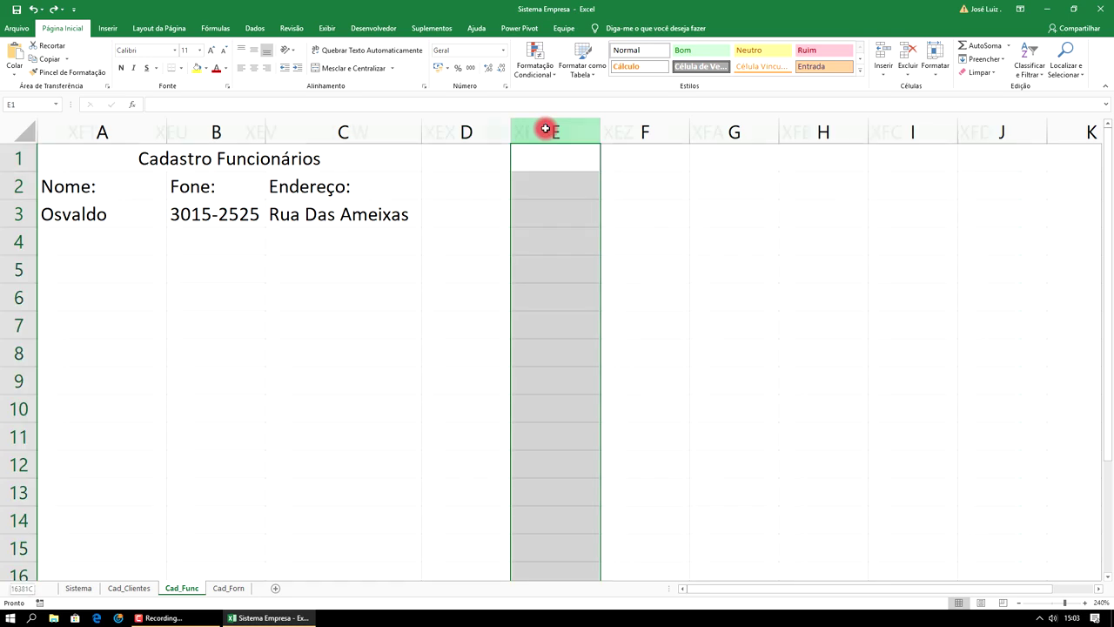
{"action": "key", "text": "ctrl+shift+Right"}
{"action": "right_click", "coordinate": [530, 129]}
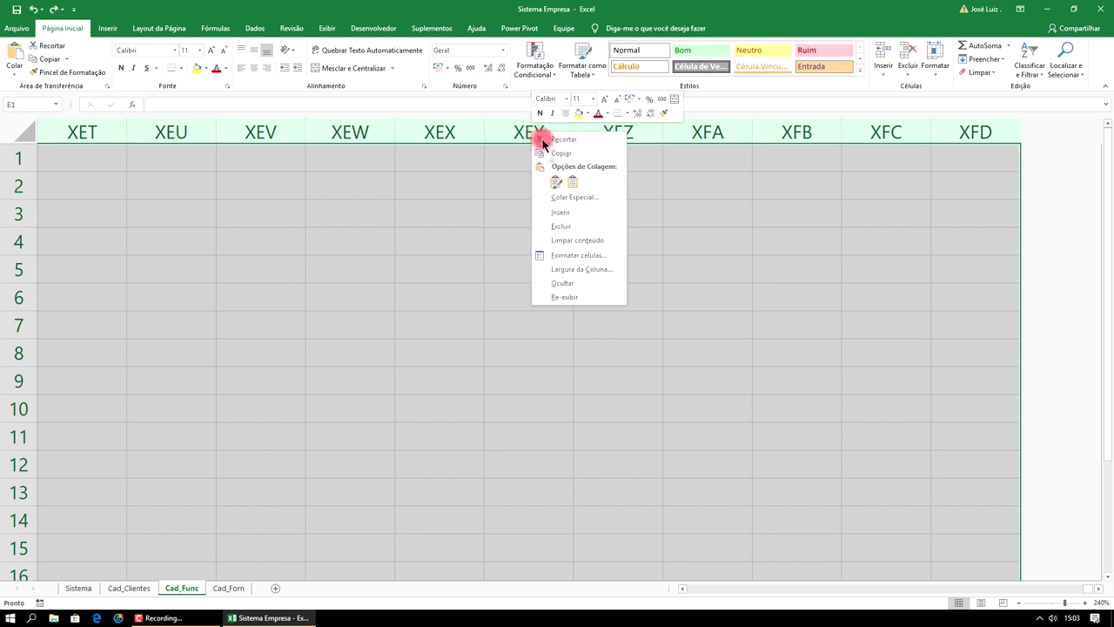
{"action": "left_click", "coordinate": [569, 285]}
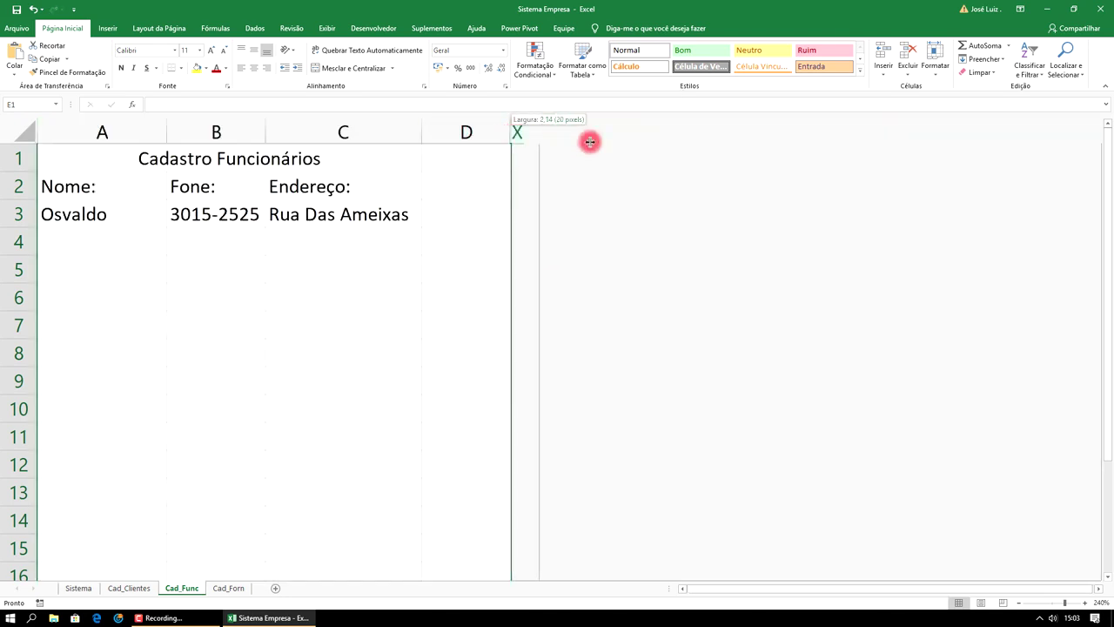
{"action": "left_click_drag", "start_coordinate": [511, 133], "coordinate": [590, 135]}
{"action": "left_click_drag", "start_coordinate": [509, 130], "coordinate": [604, 132]}
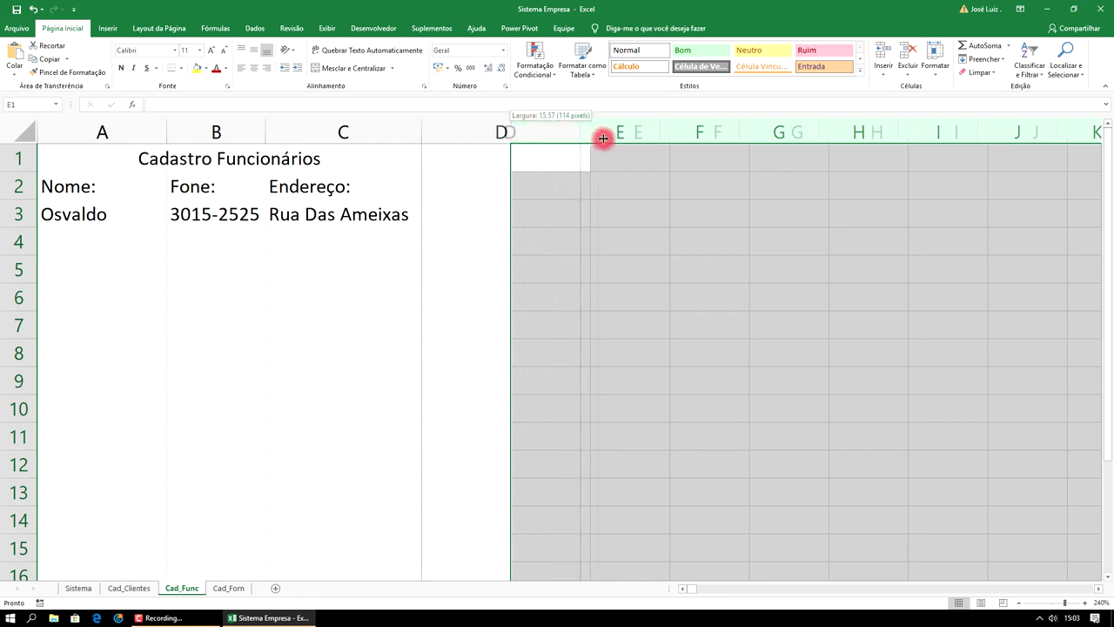
- Hide columns E through XFD again and merge and centre column D
{"action": "left_click", "coordinate": [635, 133]}
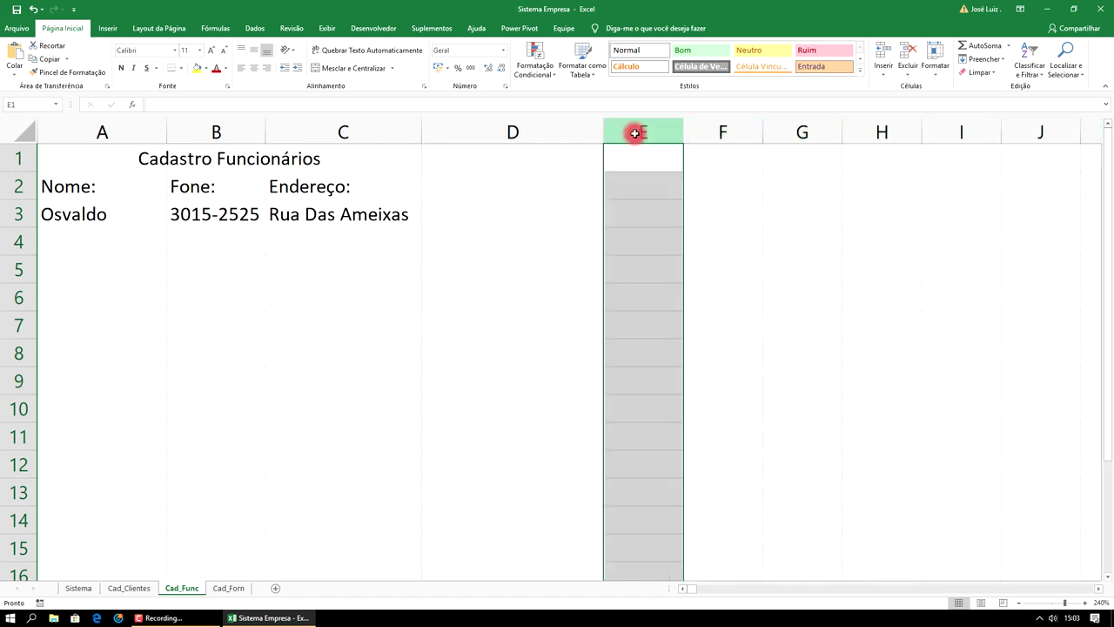
{"action": "key", "text": "ctrl+shift+Right"}
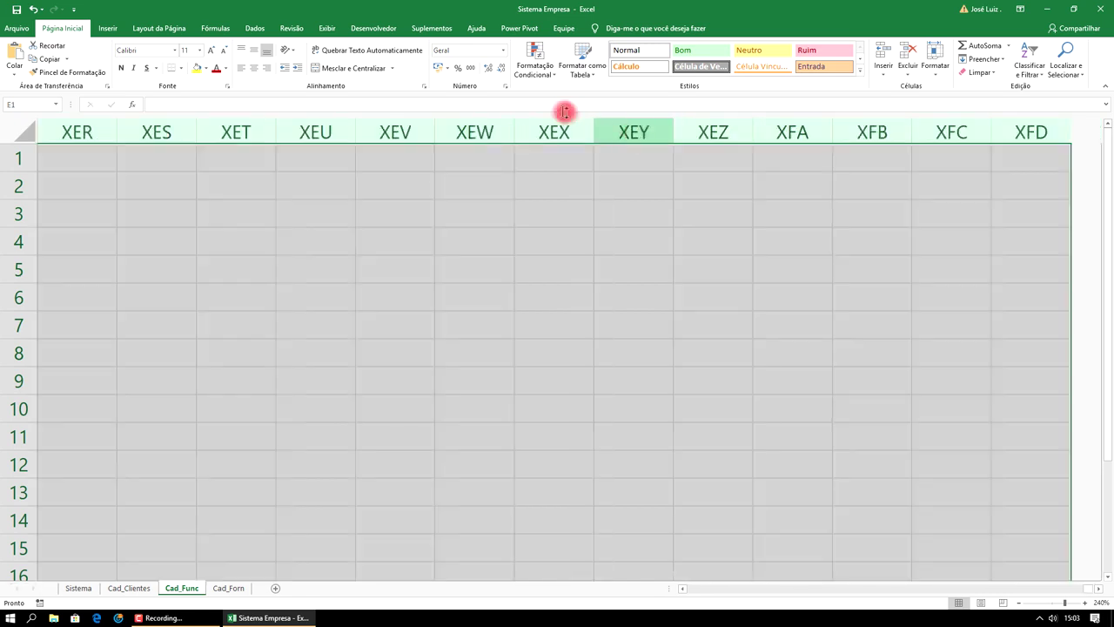
{"action": "right_click", "coordinate": [564, 136]}
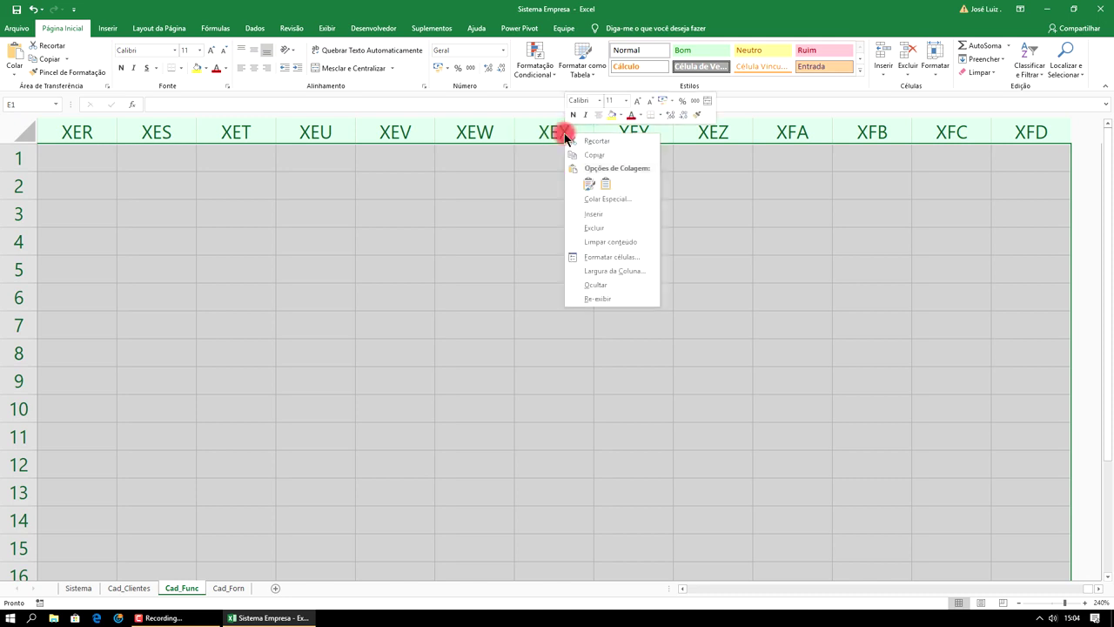
{"action": "left_click", "coordinate": [598, 284]}
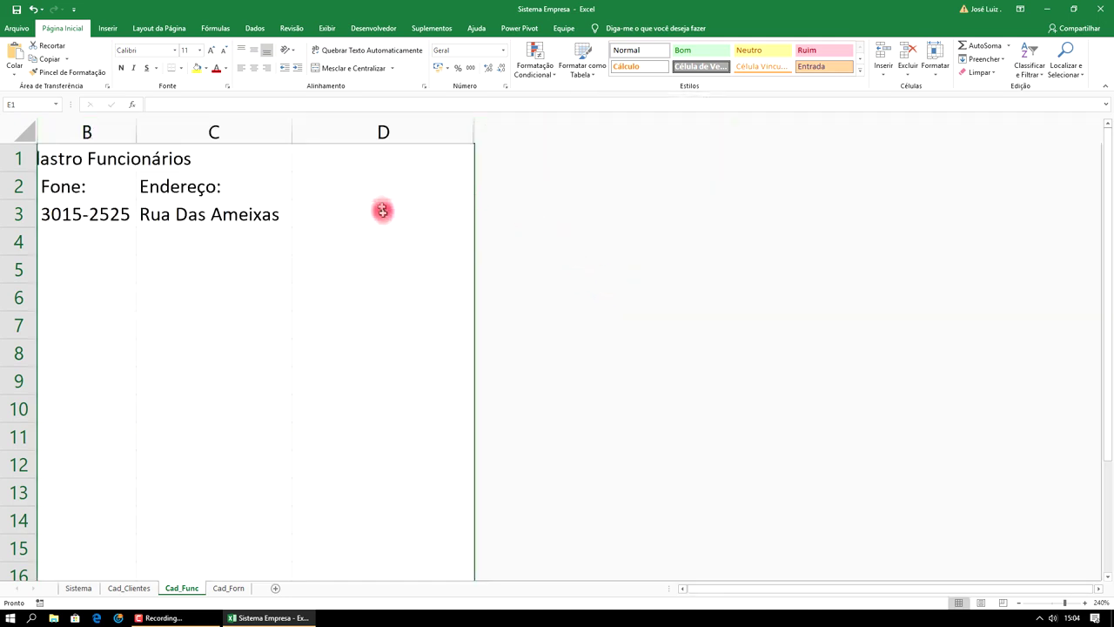
{"action": "left_click", "coordinate": [360, 204]}
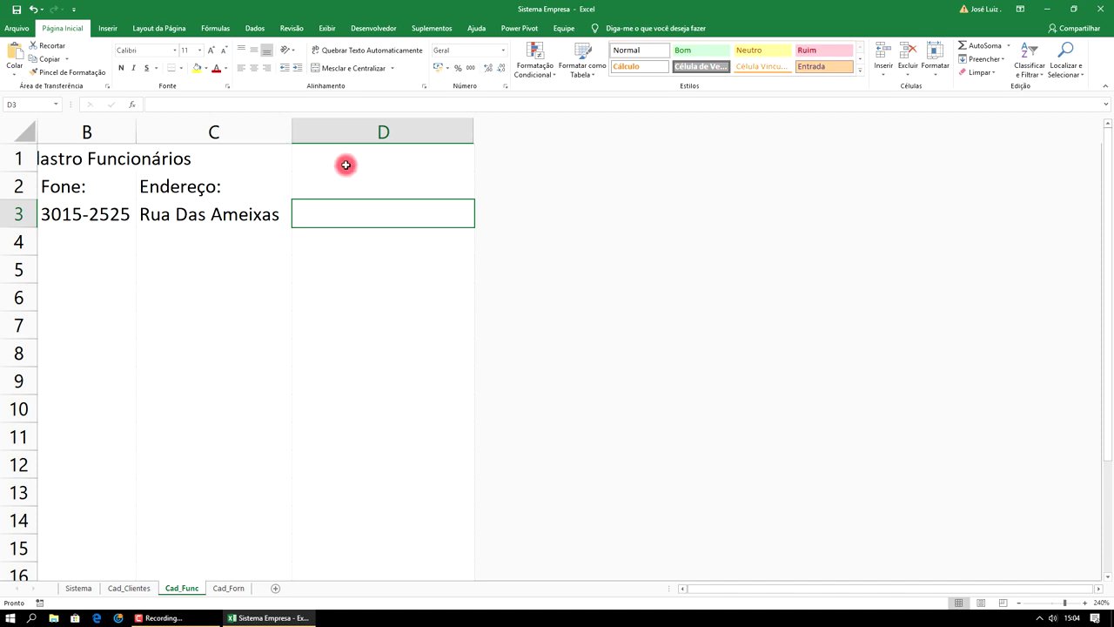
{"action": "left_click", "coordinate": [344, 160]}
{"action": "left_click", "coordinate": [348, 141]}
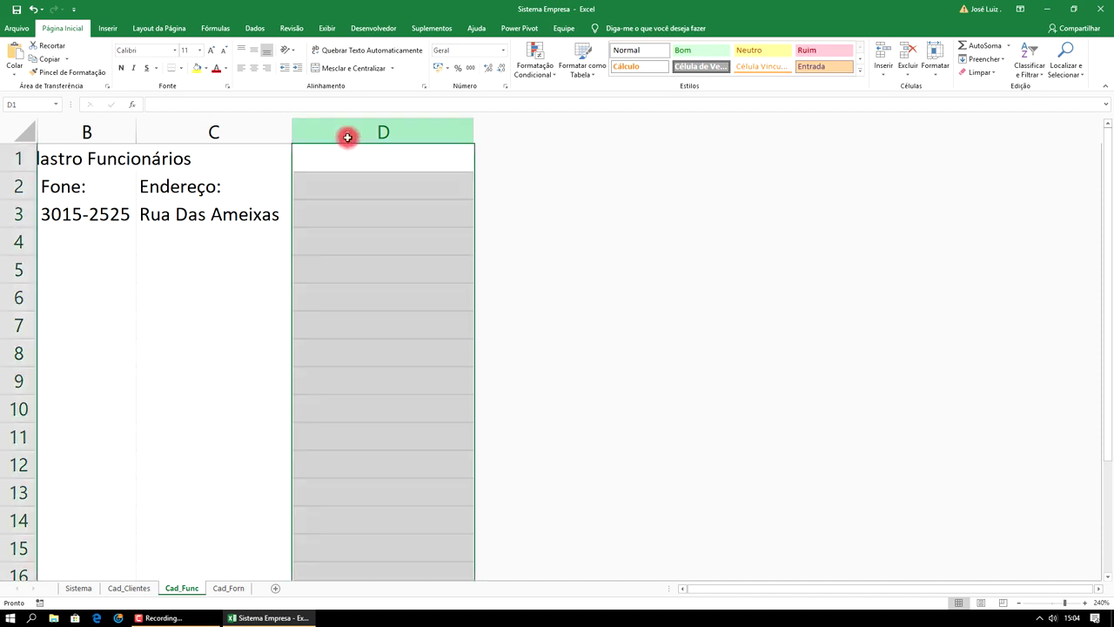
{"action": "left_click", "coordinate": [354, 70]}
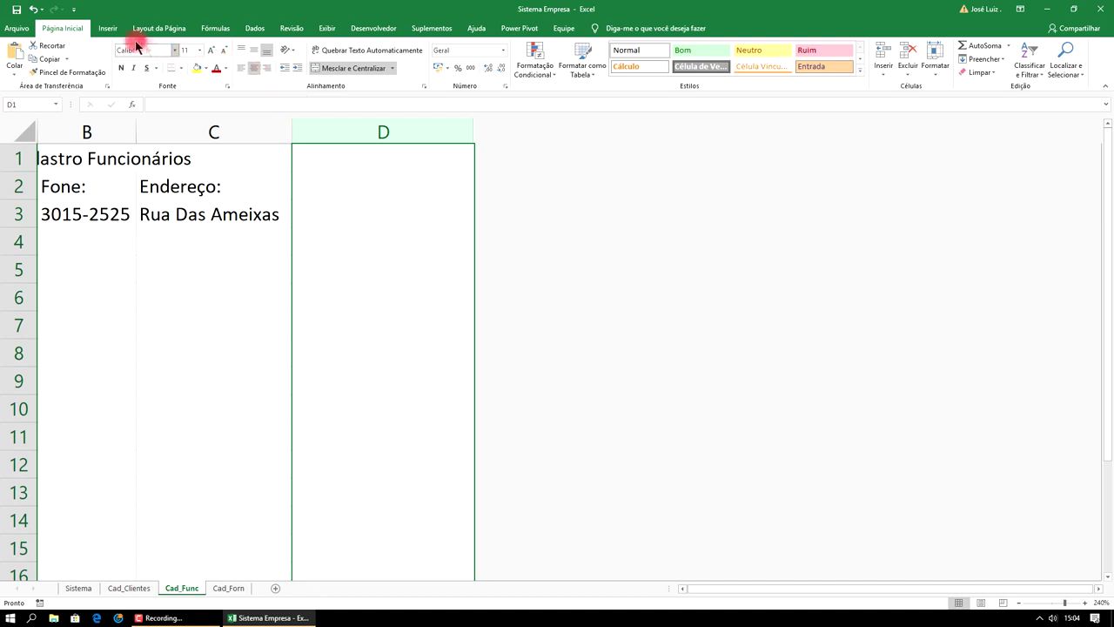
- Draw a rounded rectangle in column D around rows 2–4 for the Voltar button
{"action": "left_click", "coordinate": [108, 29]}
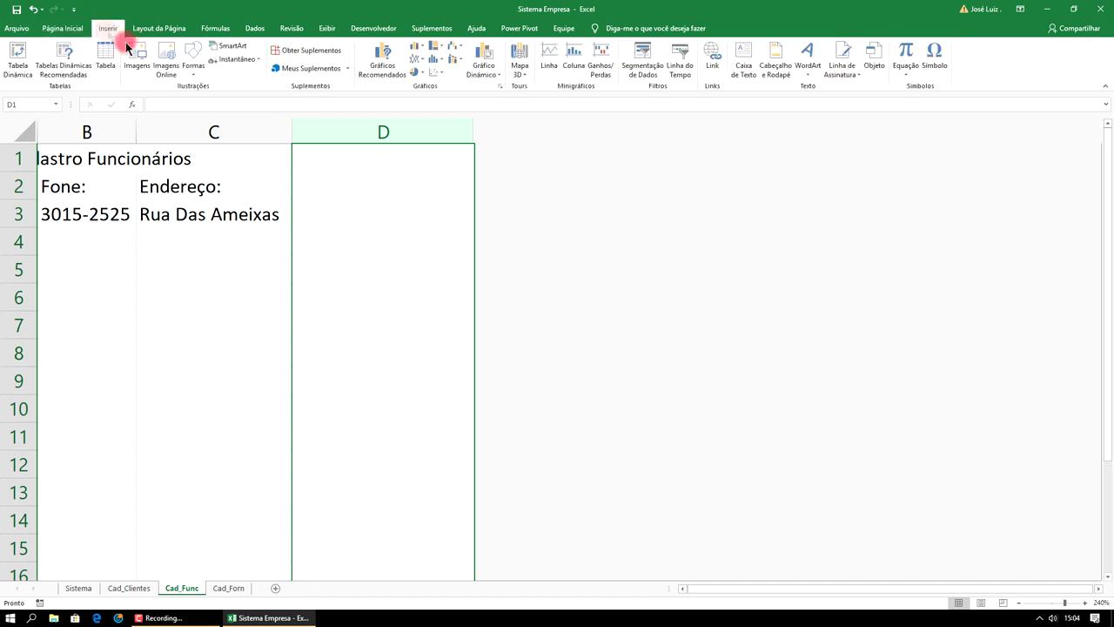
{"action": "left_click", "coordinate": [194, 61]}
{"action": "left_click", "coordinate": [247, 104]}
{"action": "mouse_move", "coordinate": [304, 185]}
{"action": "left_mouse_down"}
{"action": "mouse_move", "coordinate": [446, 265]}
{"action": "mouse_move", "coordinate": [468, 266]}
{"action": "left_mouse_up"}
{"action": "left_click_drag", "start_coordinate": [303, 224], "coordinate": [294, 226]}
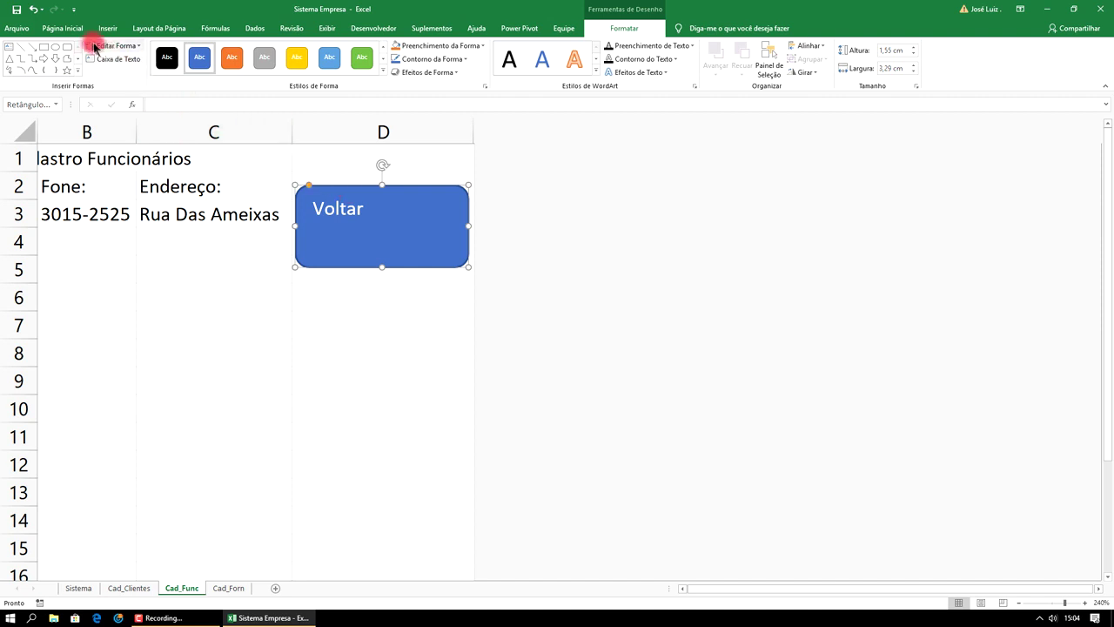
- Make the Voltar text size 20, centred vertically and horizontally
{"action": "left_click", "coordinate": [65, 27]}
{"action": "left_click", "coordinate": [199, 50]}
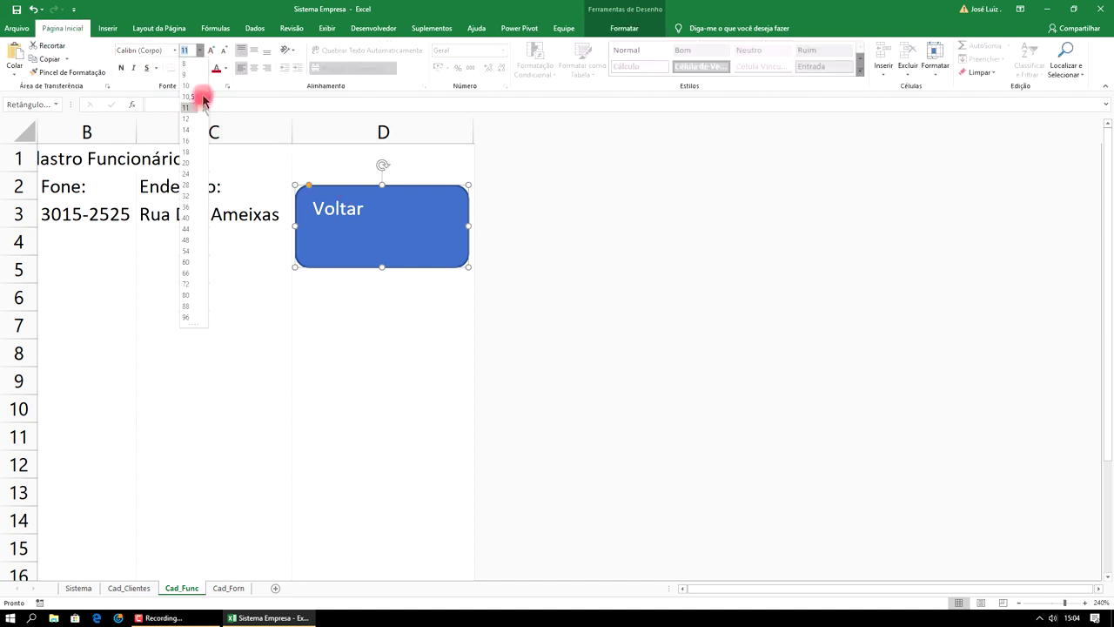
{"action": "left_click", "coordinate": [187, 163]}
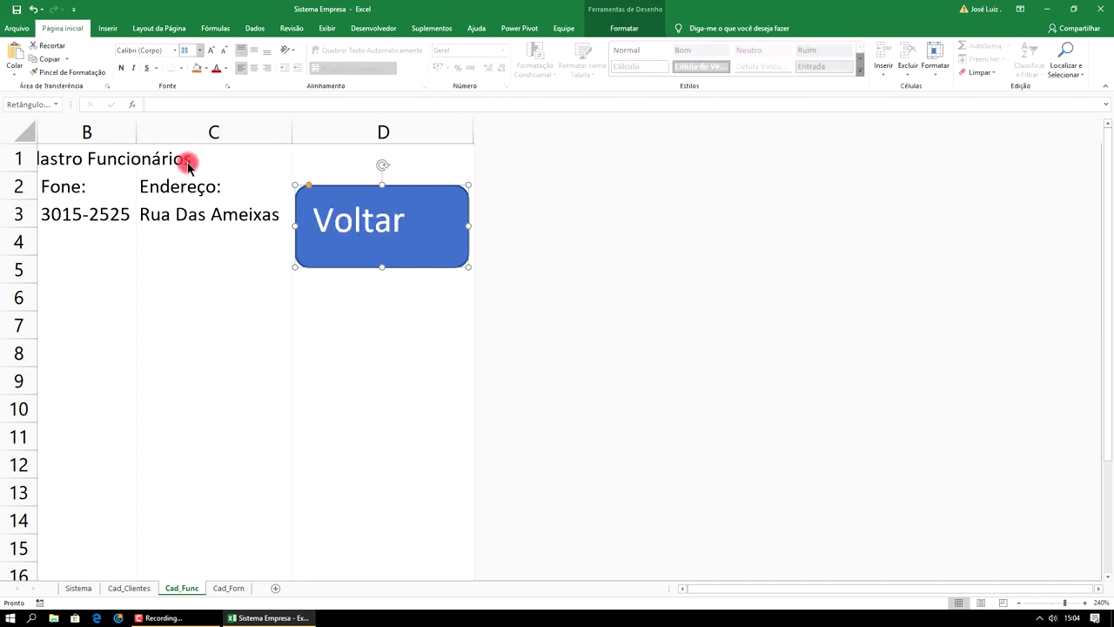
{"action": "left_click", "coordinate": [254, 49]}
{"action": "left_click", "coordinate": [254, 67]}
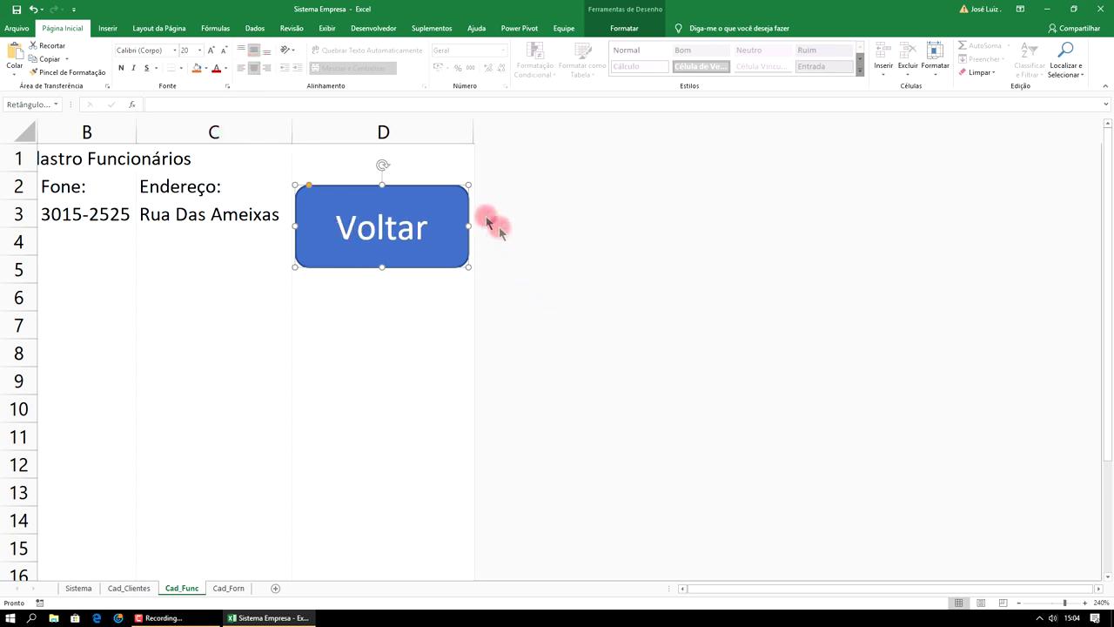
- Hyperlink the Voltar button to cell A1 of the Sistema sheet, then deselect it
{"action": "right_click", "coordinate": [451, 196]}
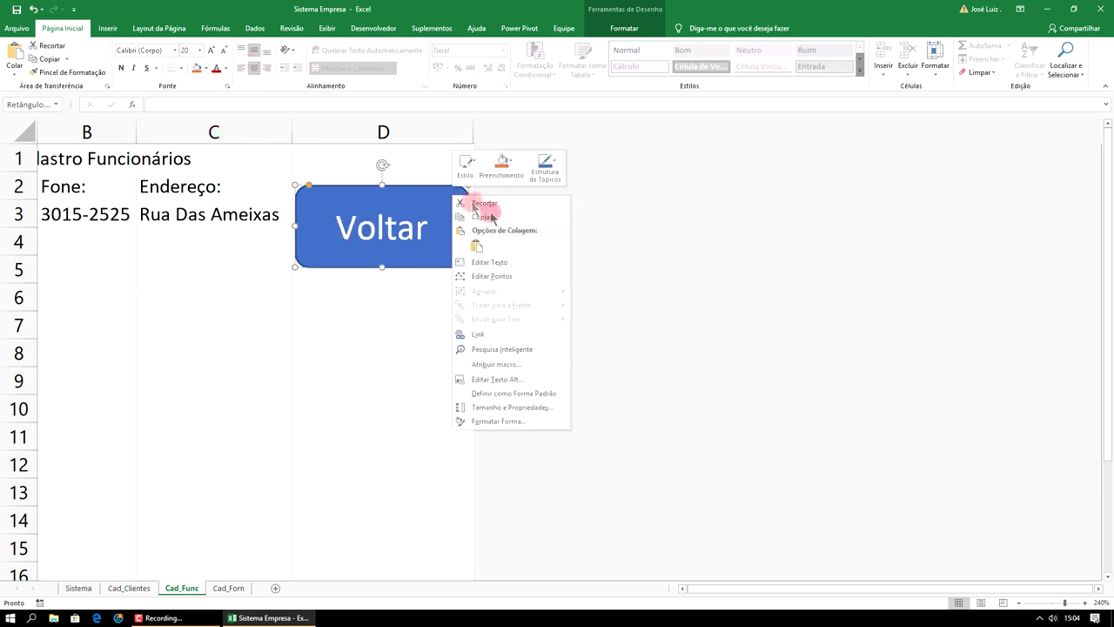
{"action": "left_click", "coordinate": [487, 337]}
{"action": "left_click", "coordinate": [325, 323]}
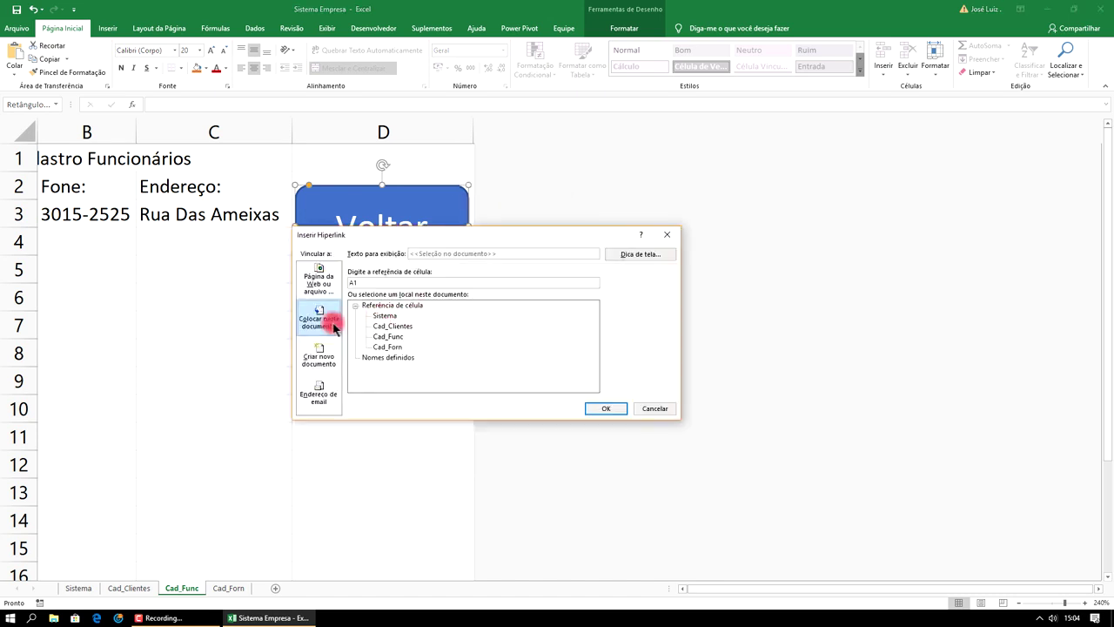
{"action": "left_click", "coordinate": [383, 319]}
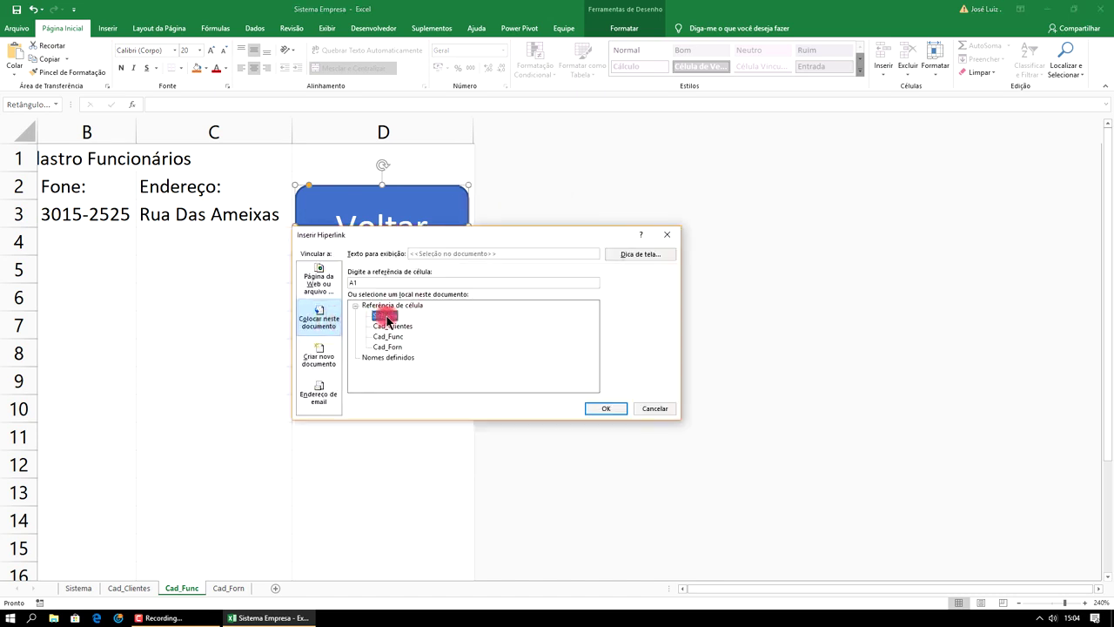
{"action": "left_click", "coordinate": [592, 409]}
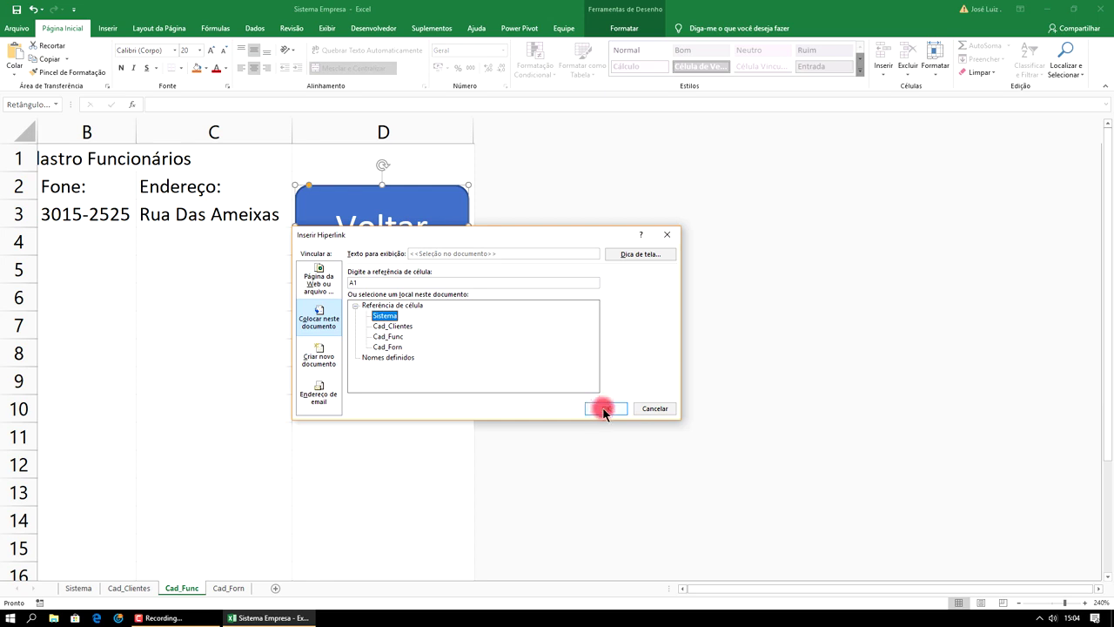
{"action": "left_click", "coordinate": [605, 409]}
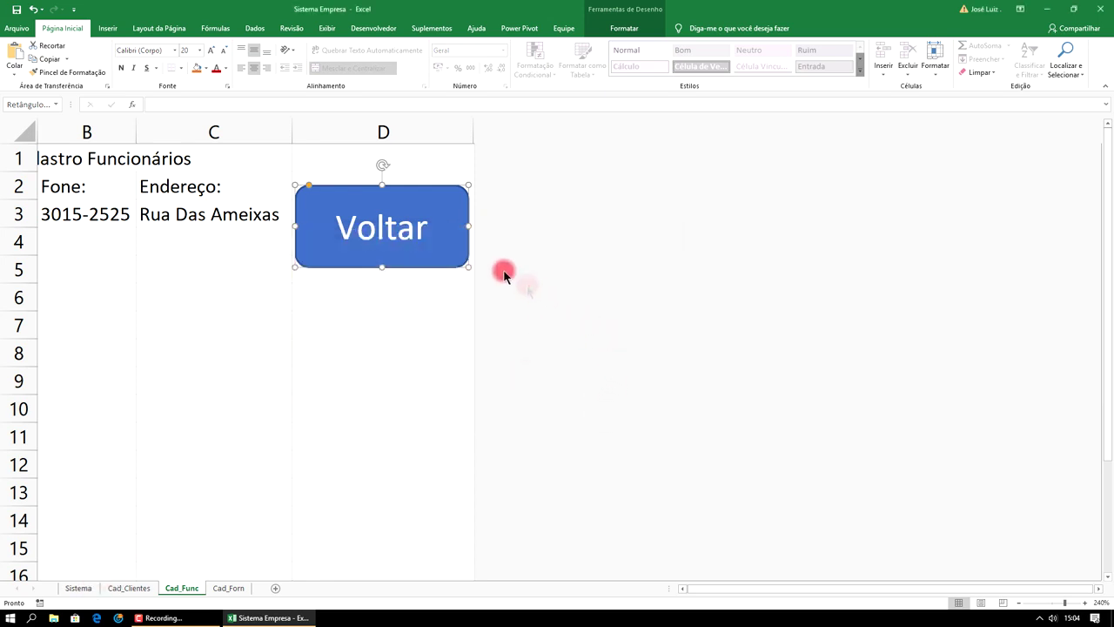
{"action": "left_click", "coordinate": [313, 327]}
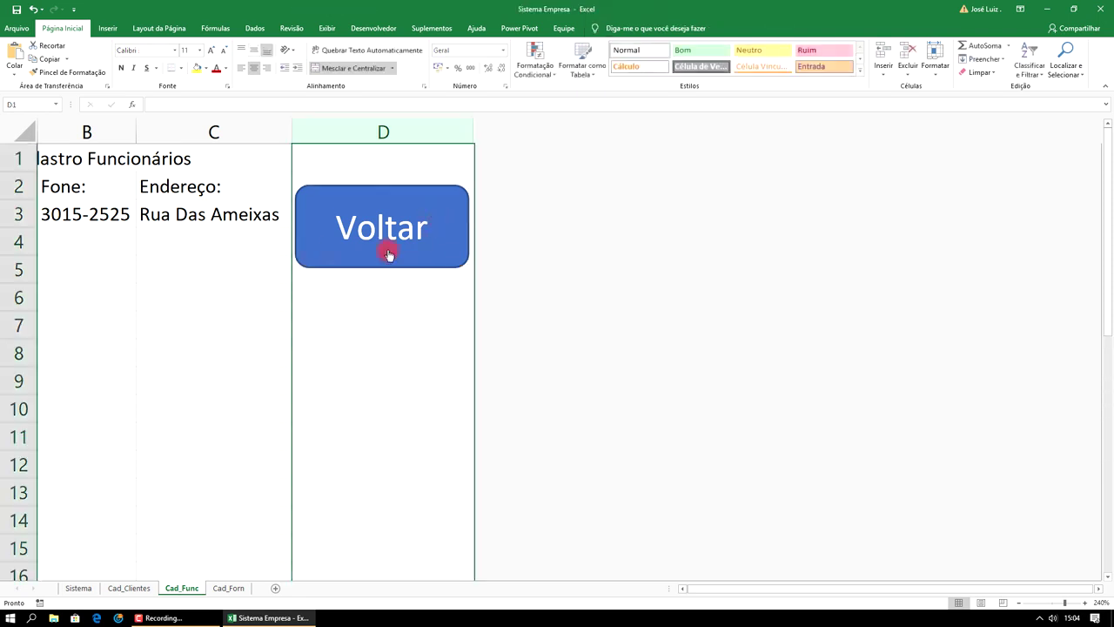
- Test the Voltar and Cadastro Funcionários links twice, moving between Sistema and Cad_Func
{"action": "left_click", "coordinate": [402, 227]}
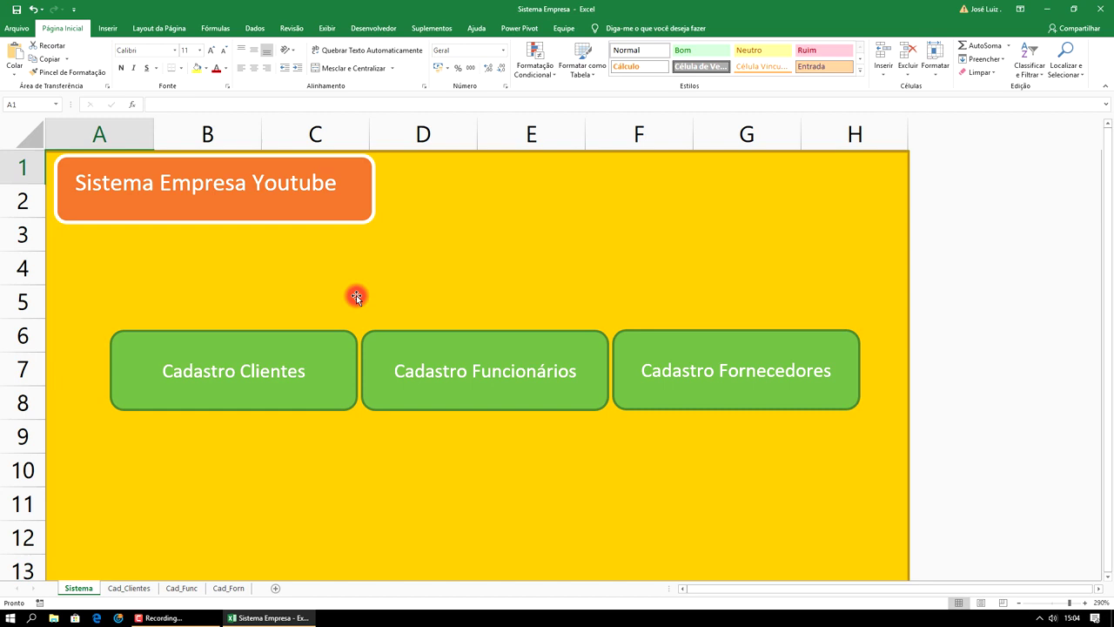
{"action": "left_click", "coordinate": [466, 358]}
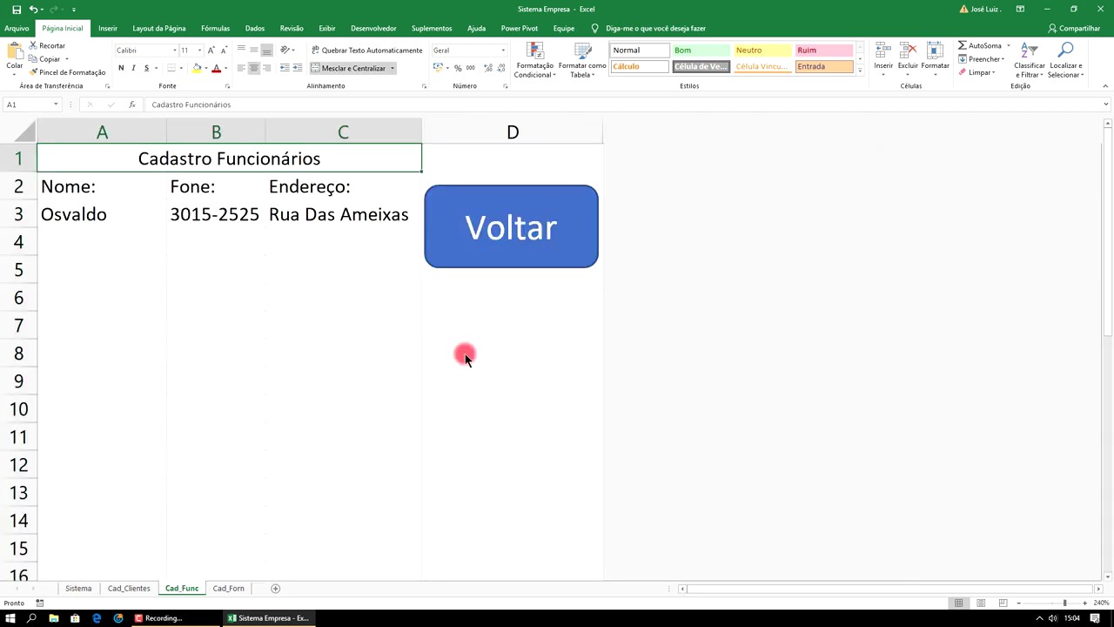
{"action": "left_click", "coordinate": [468, 230]}
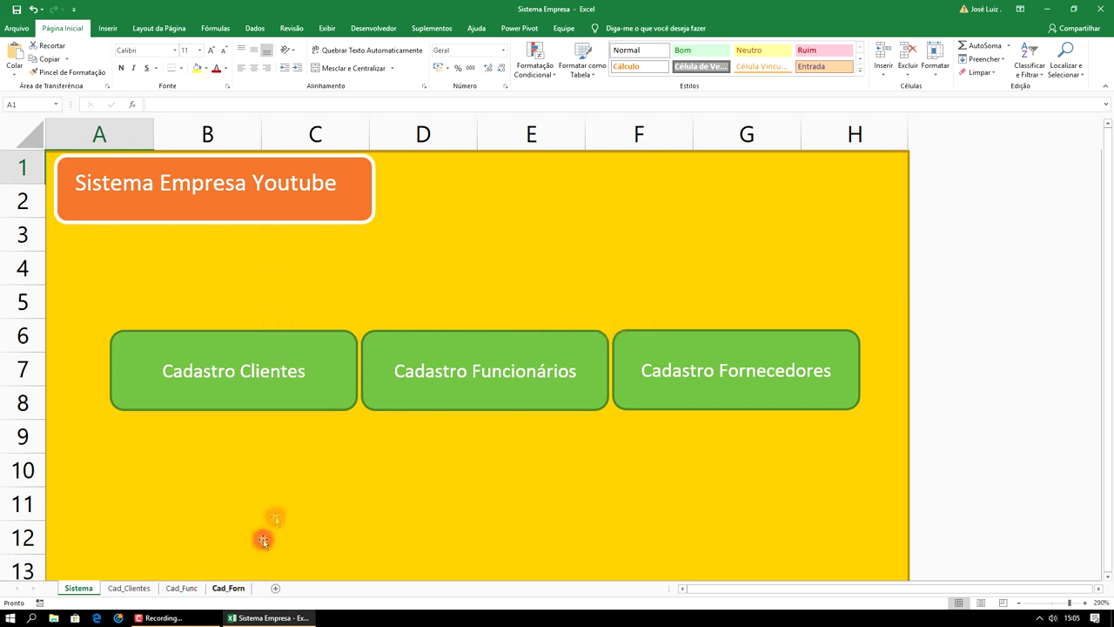
{"action": "left_click", "coordinate": [528, 380]}
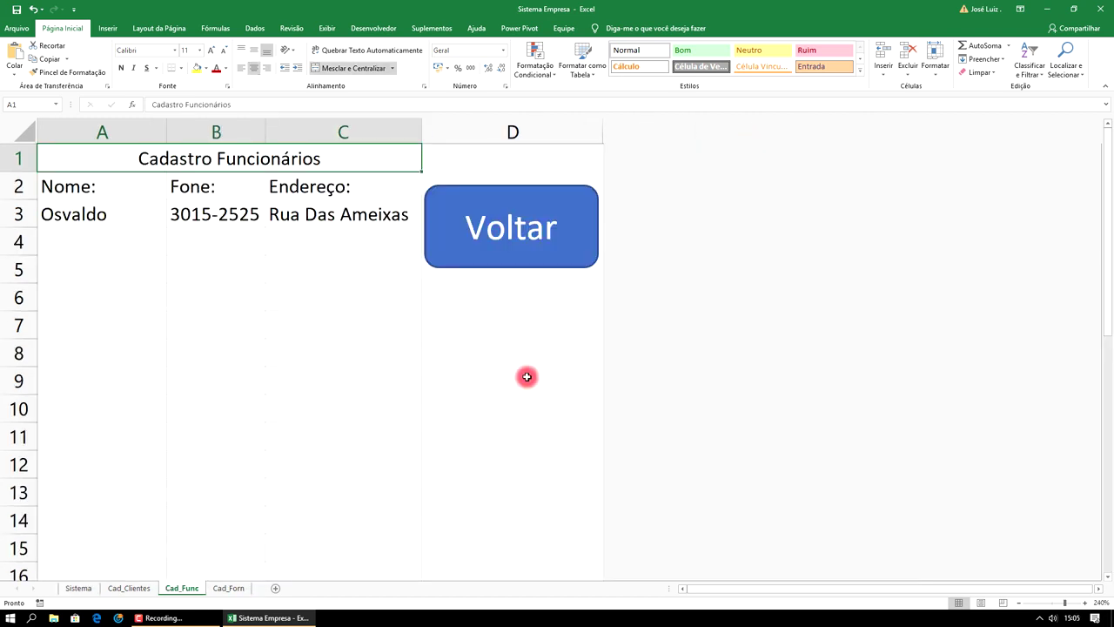
- Copy the Voltar button and switch to the Cad_Clientes sheet
{"action": "right_click", "coordinate": [580, 200]}
{"action": "left_click", "coordinate": [626, 216]}
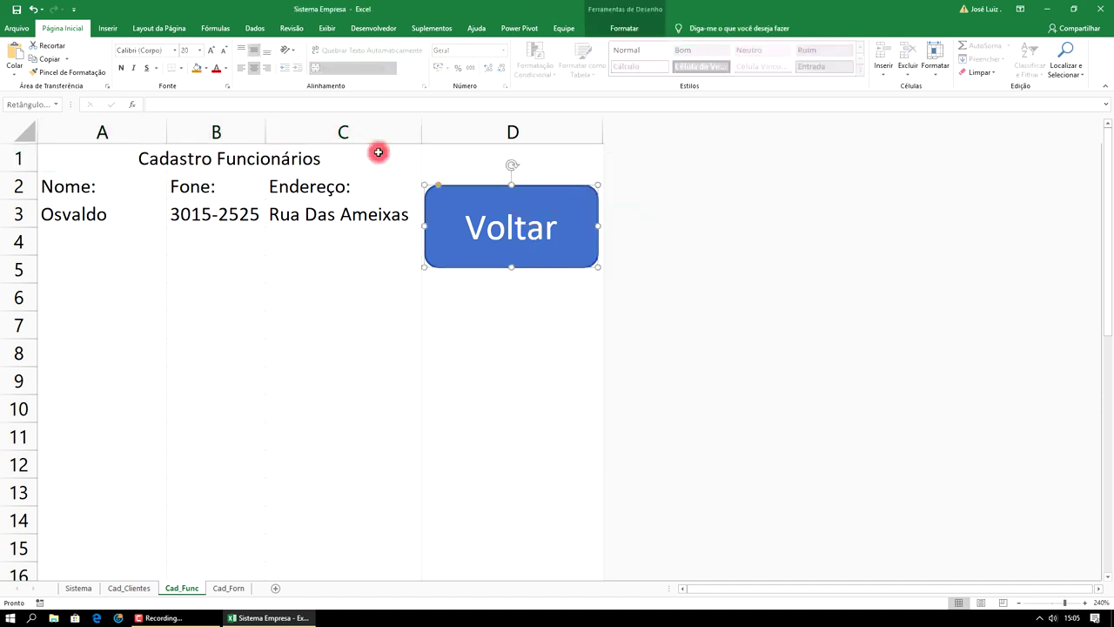
{"action": "left_click", "coordinate": [130, 587]}
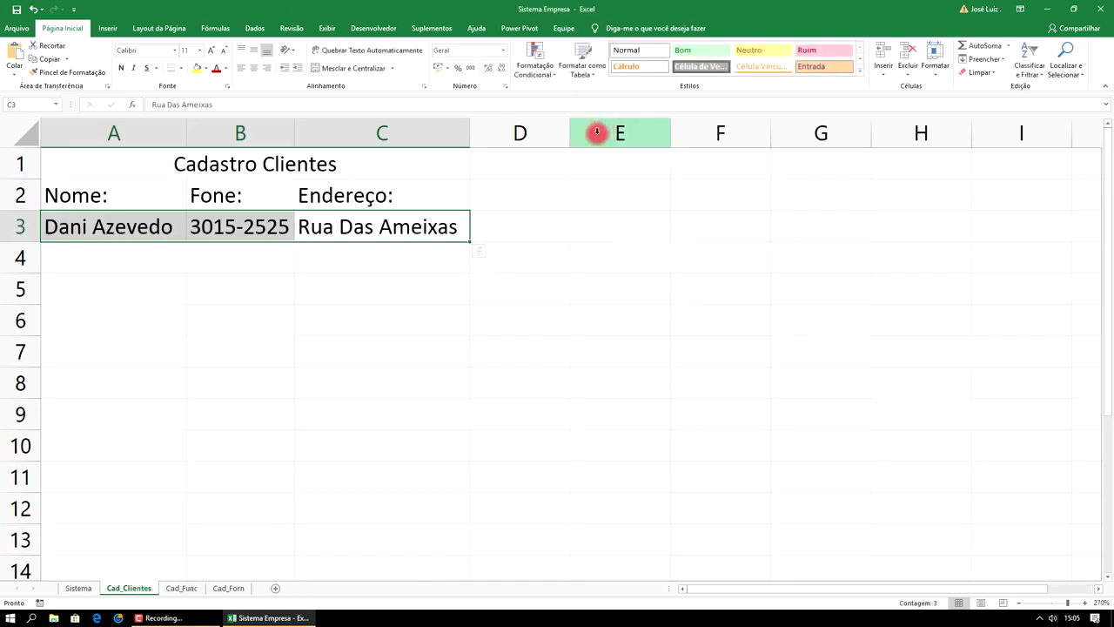
- Widen column D on Cad_Clientes and hide columns E through XFD
{"action": "left_click_drag", "start_coordinate": [570, 132], "coordinate": [676, 141]}
{"action": "left_click", "coordinate": [699, 136]}
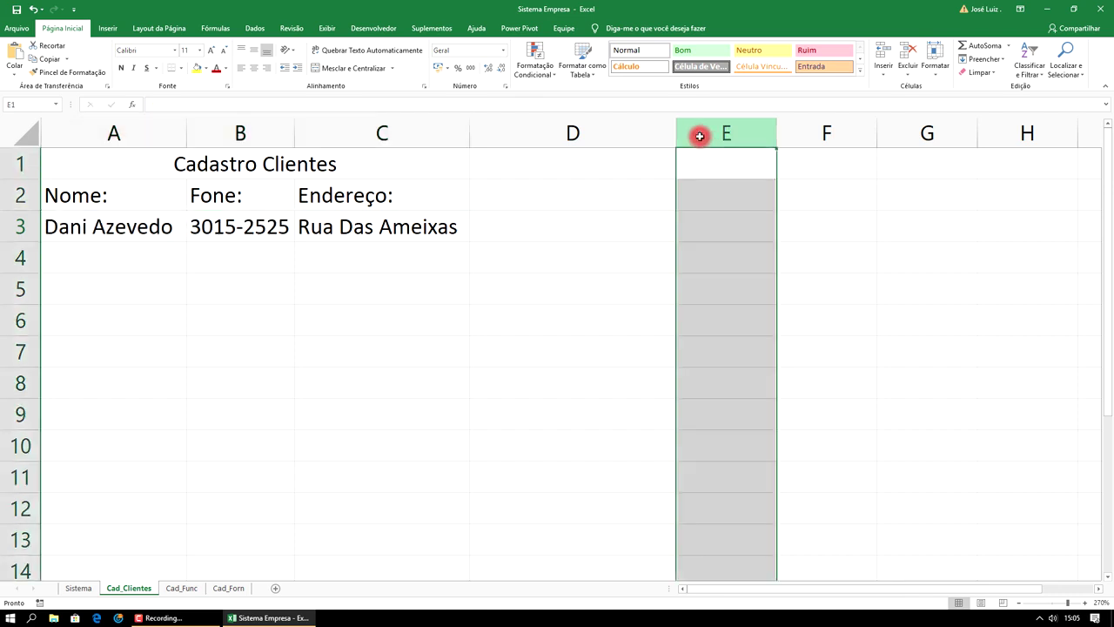
{"action": "key", "text": "ctrl+shift+Right"}
{"action": "right_click", "coordinate": [699, 136]}
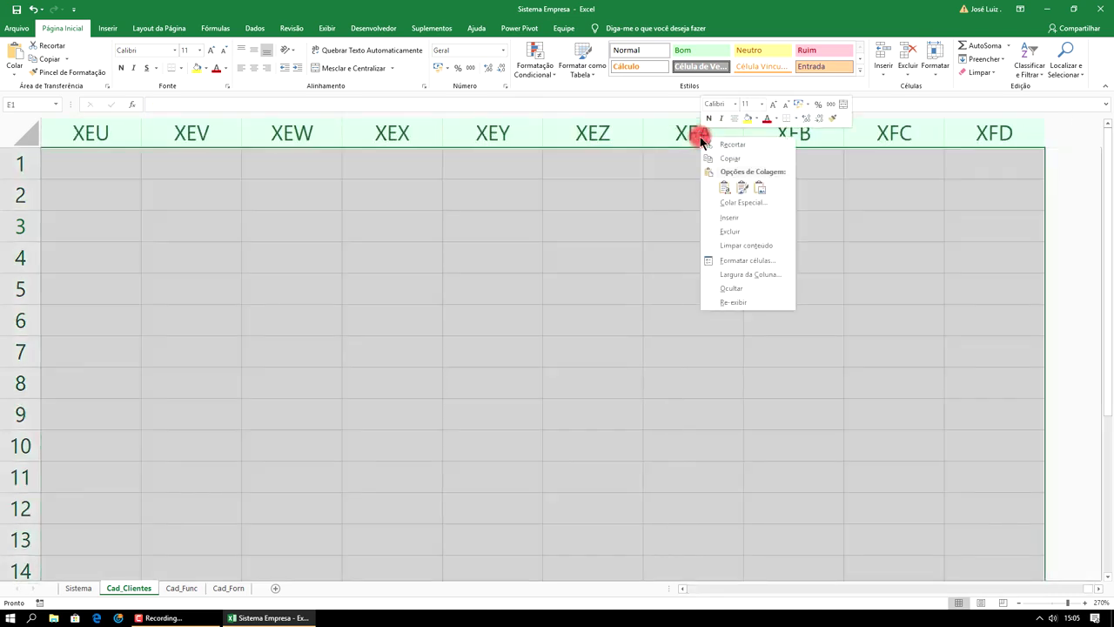
{"action": "left_click", "coordinate": [731, 288]}
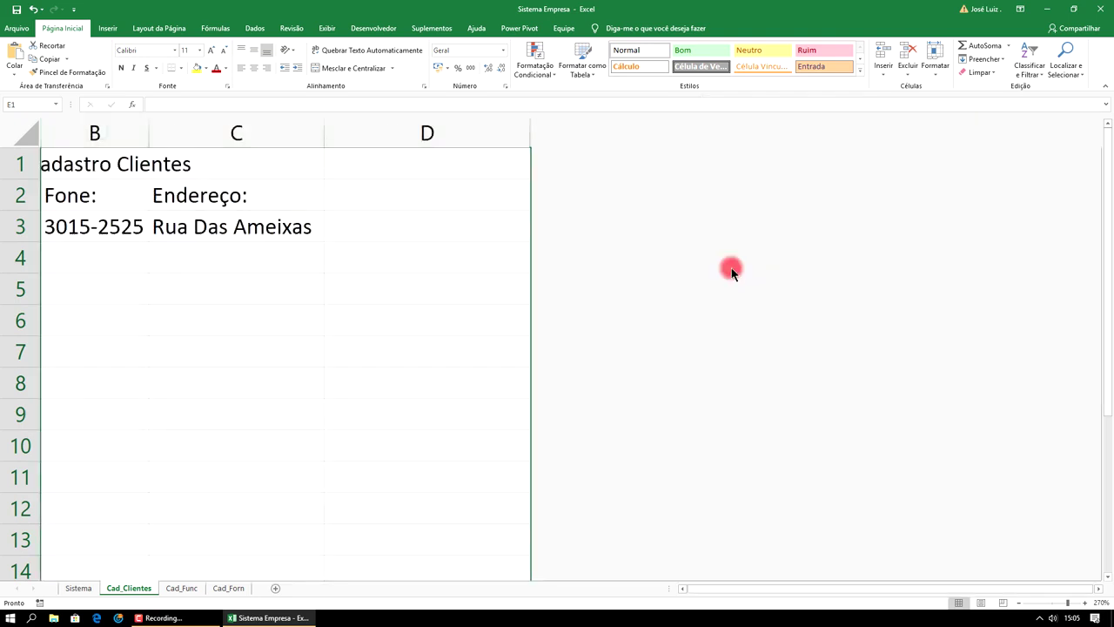
- Merge column D and paste the Voltar button there, positioned at rows 2–4
{"action": "left_click", "coordinate": [445, 135]}
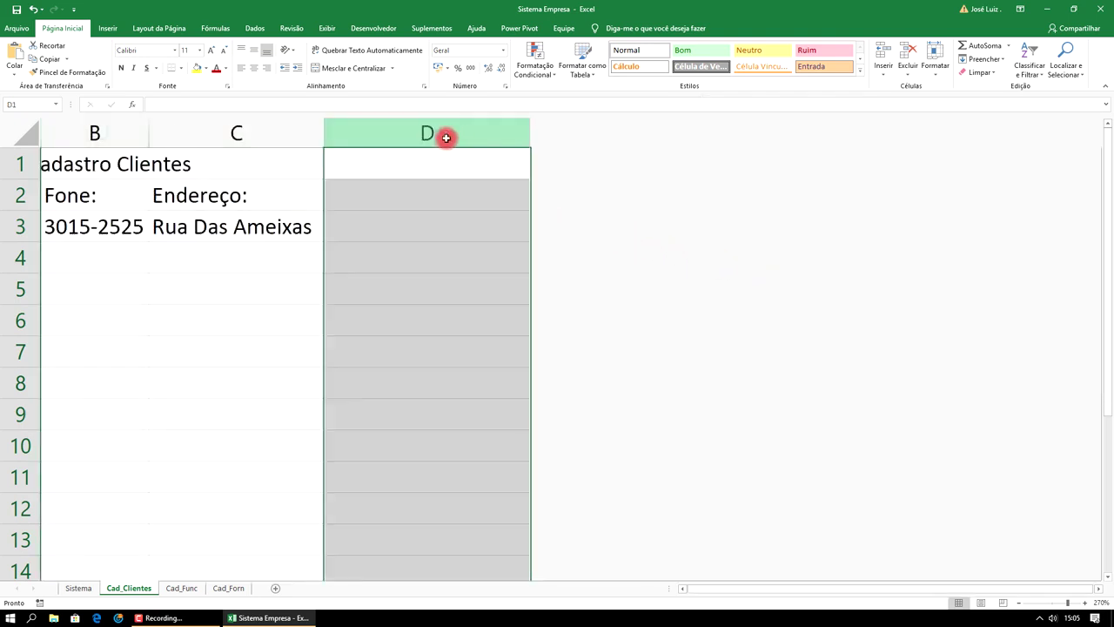
{"action": "left_click", "coordinate": [354, 68]}
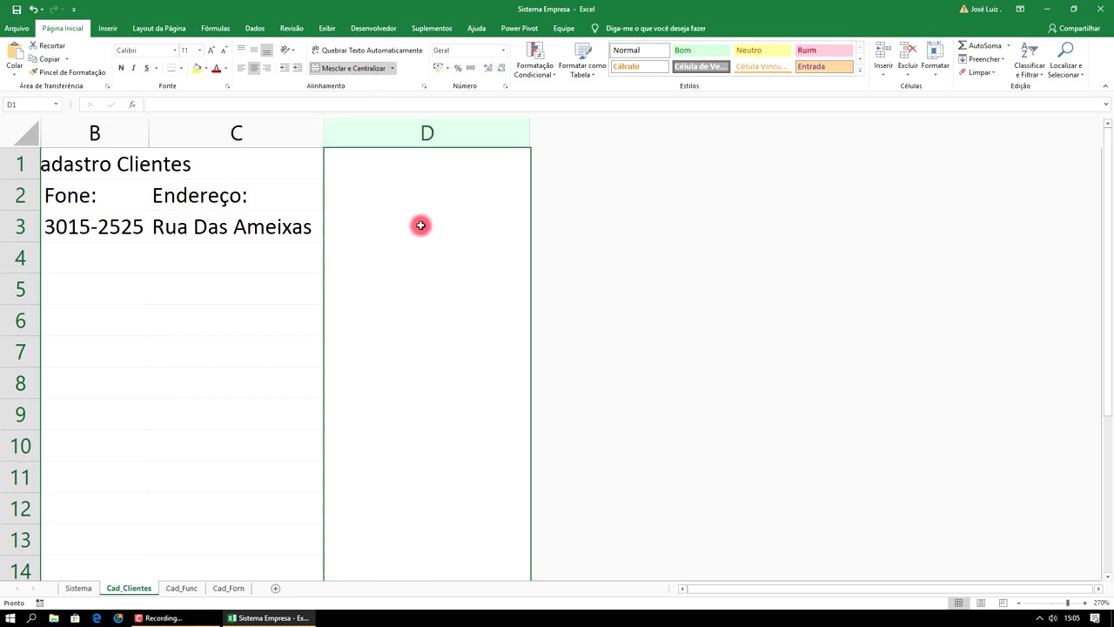
{"action": "key", "text": "ctrl+v"}
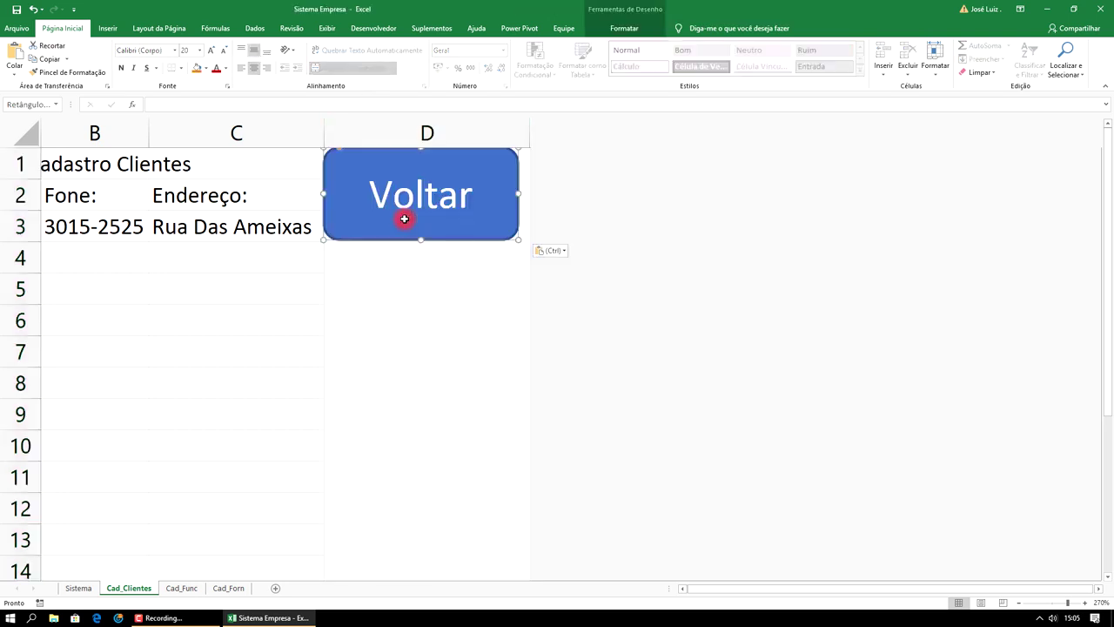
{"action": "left_click_drag", "start_coordinate": [445, 238], "coordinate": [454, 290]}
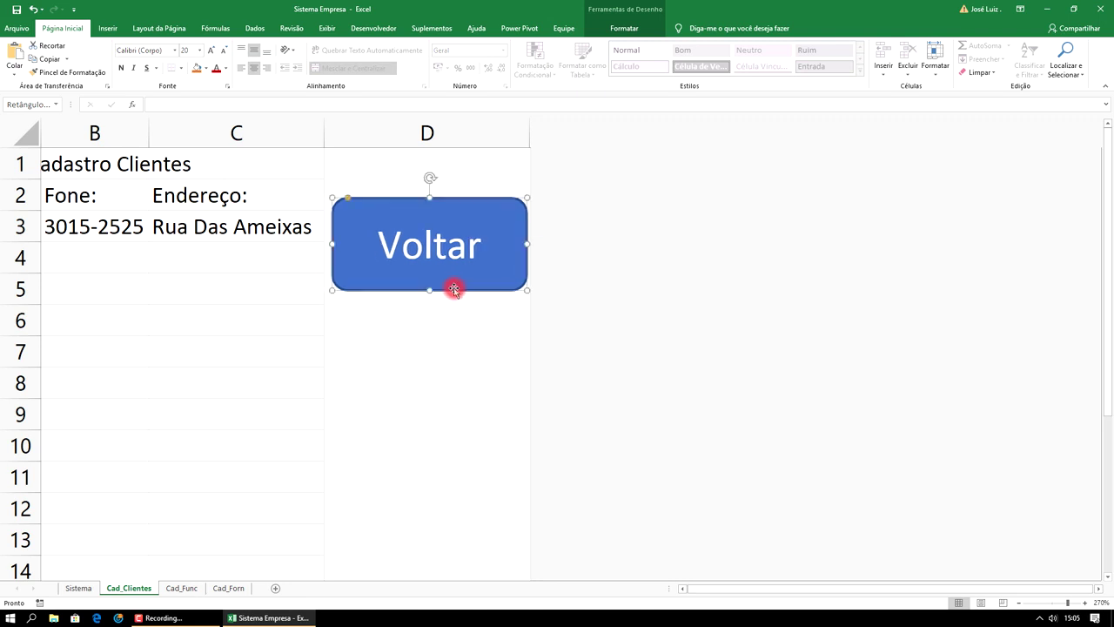
{"action": "mouse_move", "coordinate": [268, 618]}
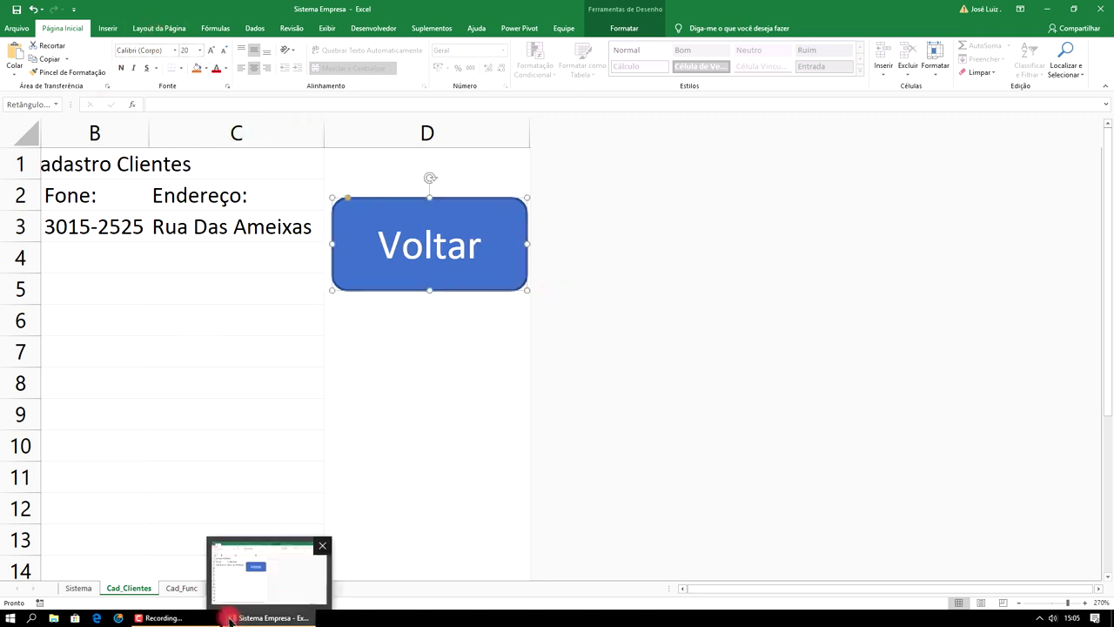
{"action": "left_click", "coordinate": [226, 452]}
- On Cad_Forn, widen column D and hide columns E through XFD
{"action": "left_click", "coordinate": [230, 588]}
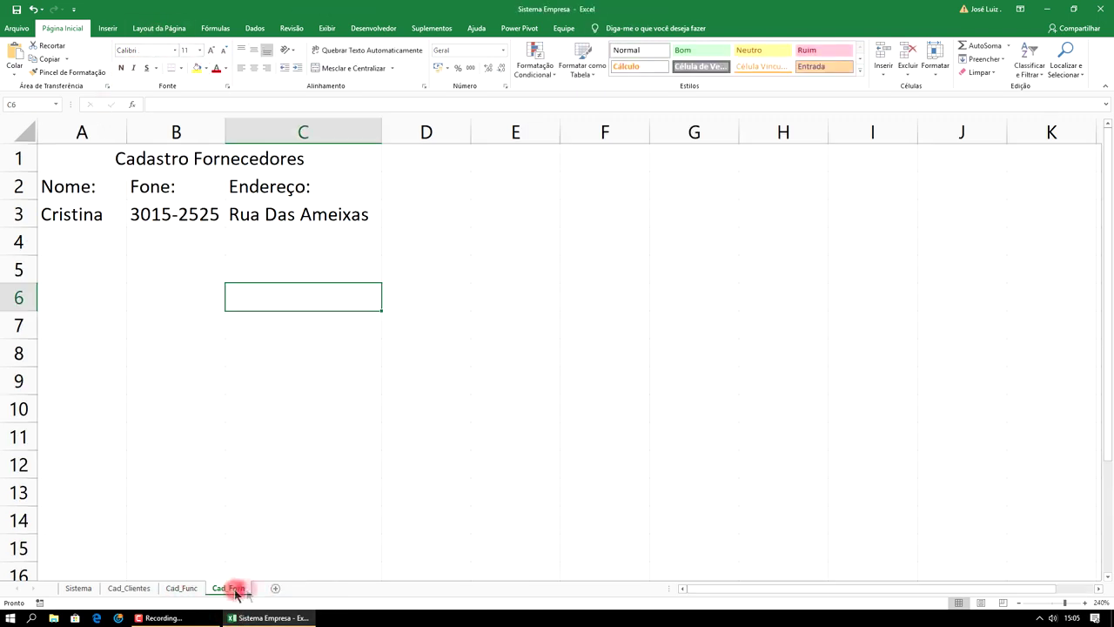
{"action": "left_click_drag", "start_coordinate": [472, 129], "coordinate": [566, 132]}
{"action": "left_click", "coordinate": [602, 135]}
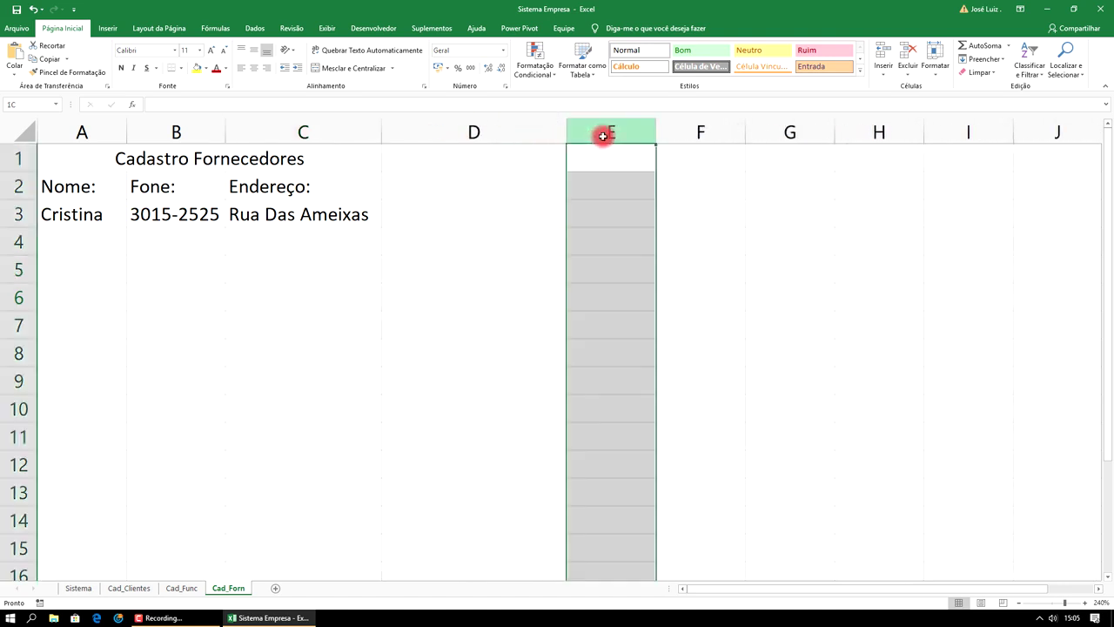
{"action": "key", "text": "ctrl+shift+Right"}
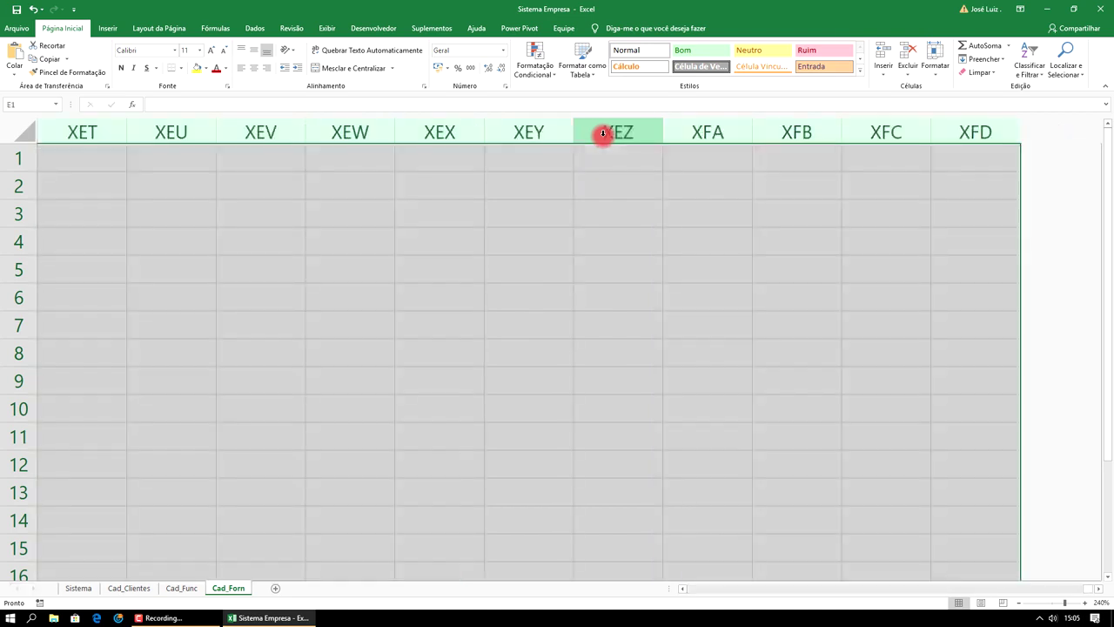
{"action": "right_click", "coordinate": [605, 133]}
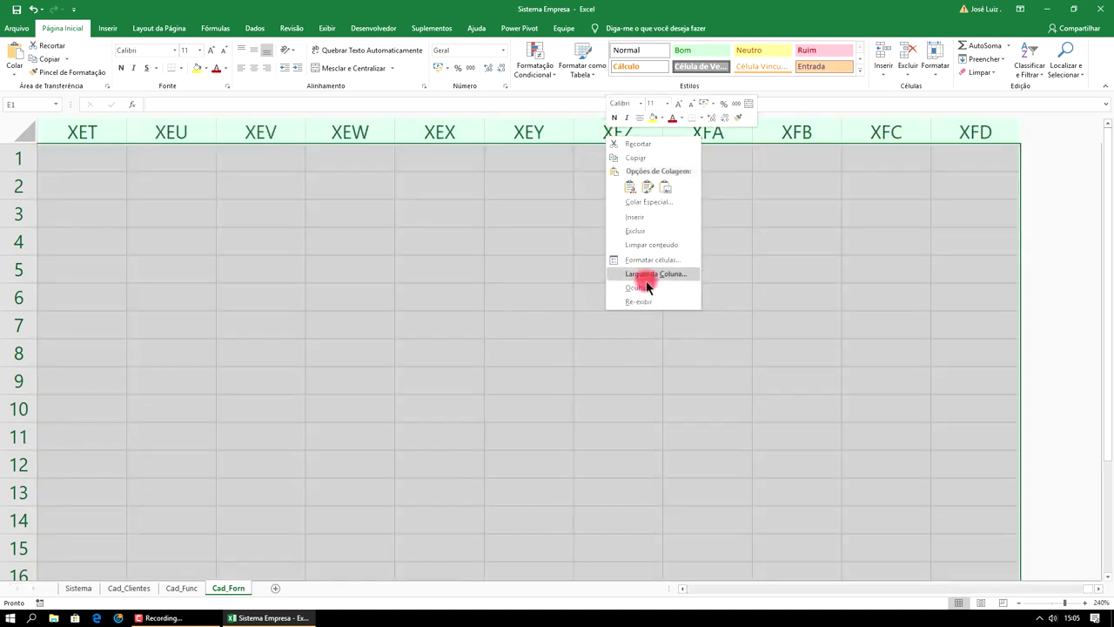
{"action": "left_click", "coordinate": [644, 283]}
- Merge column D, paste the Voltar button at rows 3–5, and test its link back to Sistema
{"action": "left_click", "coordinate": [480, 182]}
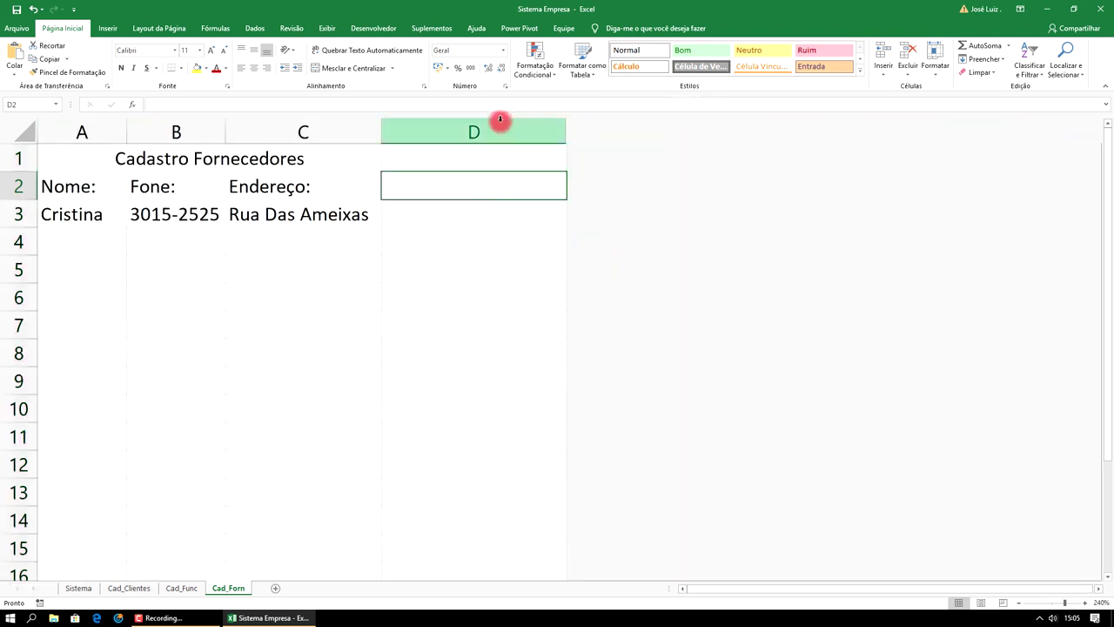
{"action": "left_click", "coordinate": [492, 132]}
{"action": "left_click", "coordinate": [351, 67]}
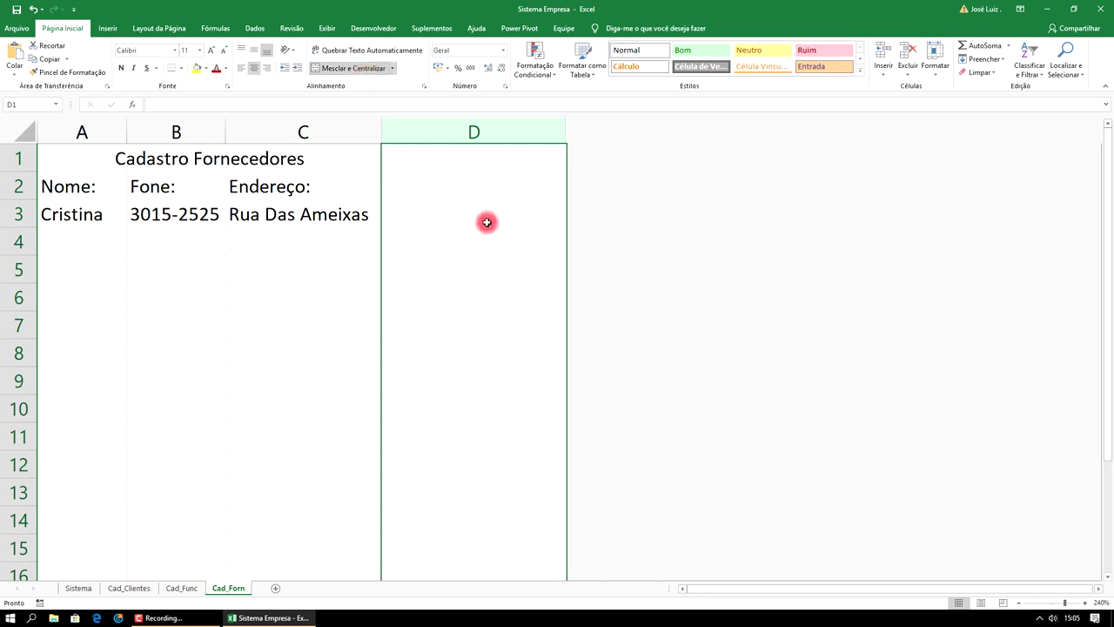
{"action": "key", "text": "ctrl+v"}
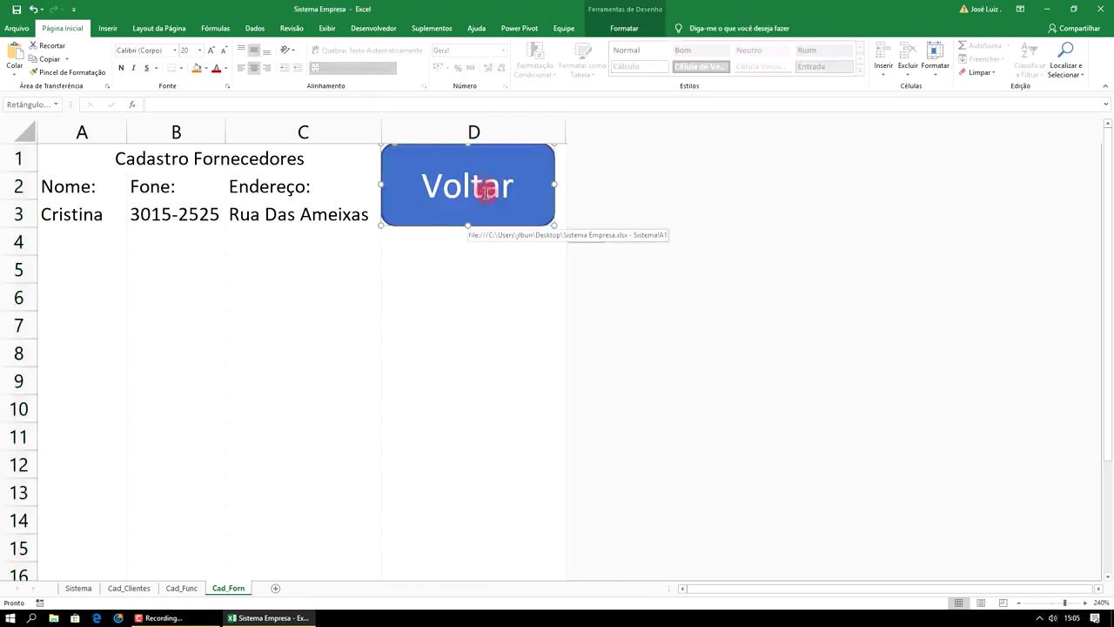
{"action": "left_click_drag", "start_coordinate": [496, 221], "coordinate": [497, 280]}
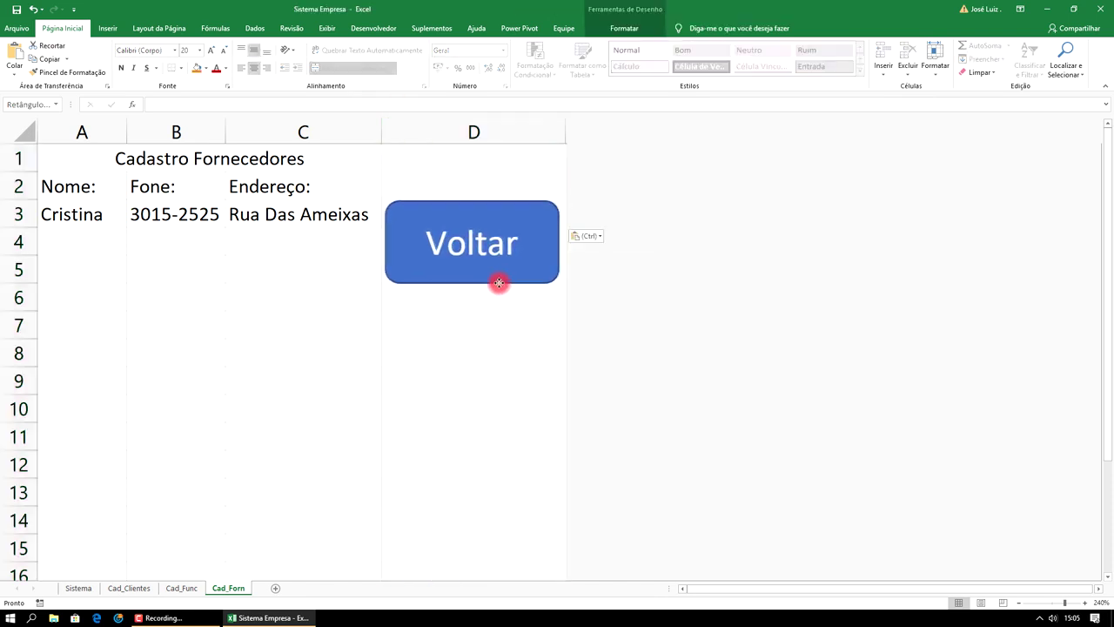
{"action": "left_click", "coordinate": [491, 346]}
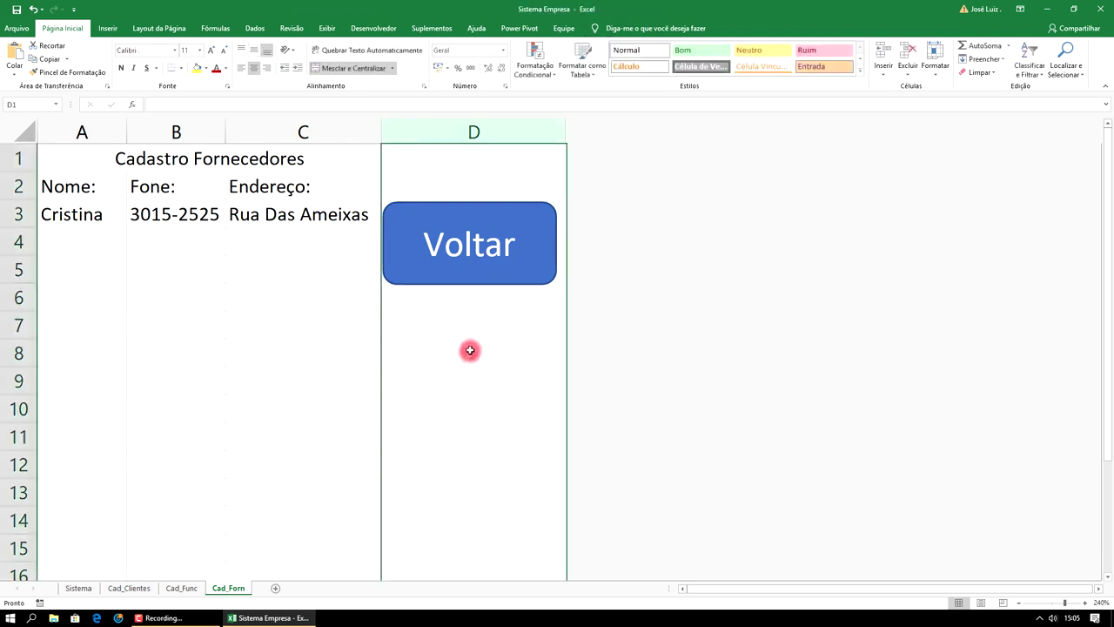
{"action": "left_click", "coordinate": [484, 266]}
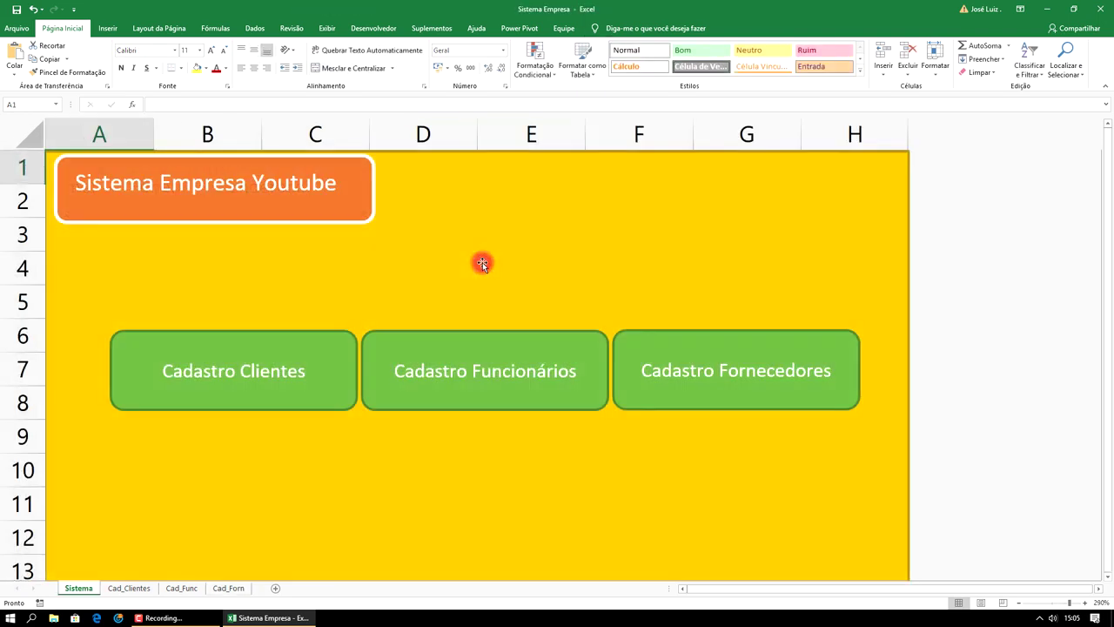
- Test the Cad_Clientes, Cad_Func and Cad_Forn links and their Voltar buttons back to Sistema
{"action": "left_click", "coordinate": [313, 353]}
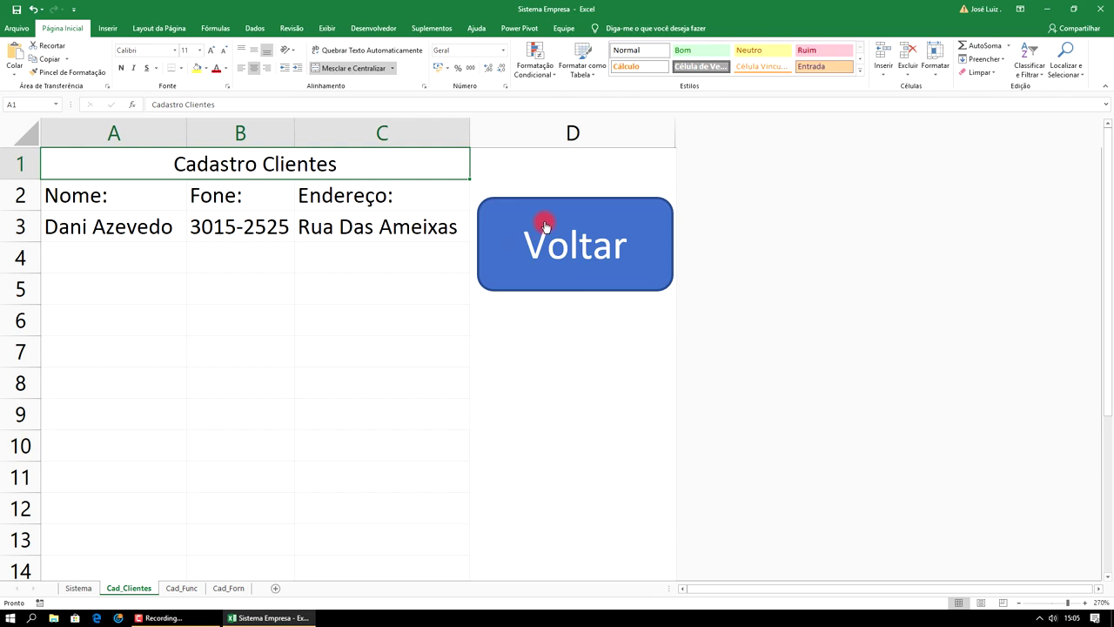
{"action": "left_click", "coordinate": [544, 226]}
{"action": "left_click", "coordinate": [475, 346]}
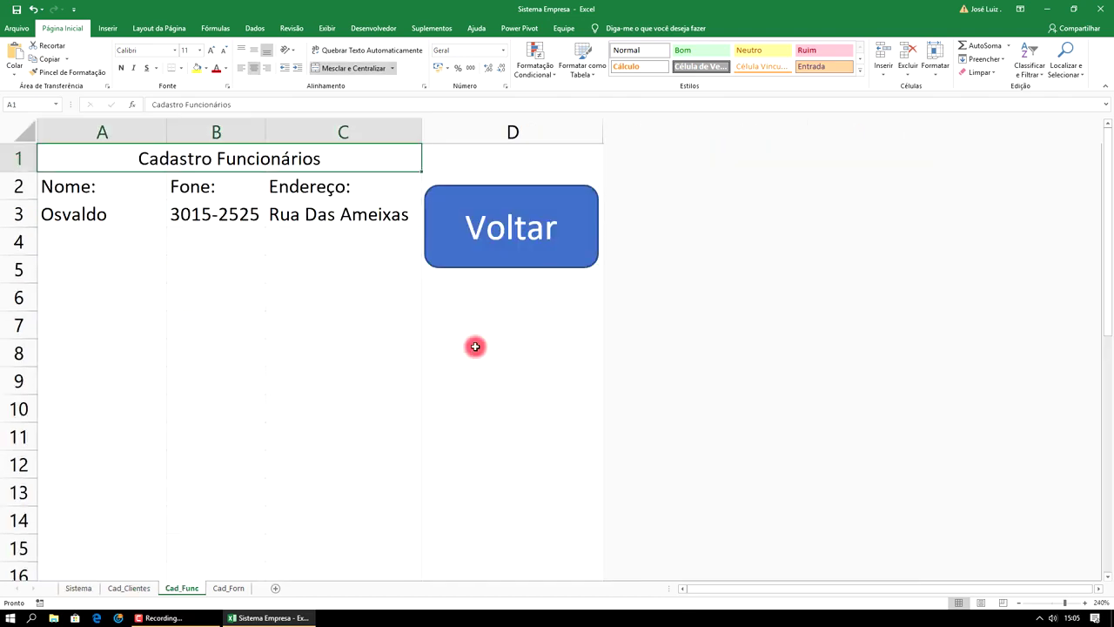
{"action": "left_click", "coordinate": [522, 225]}
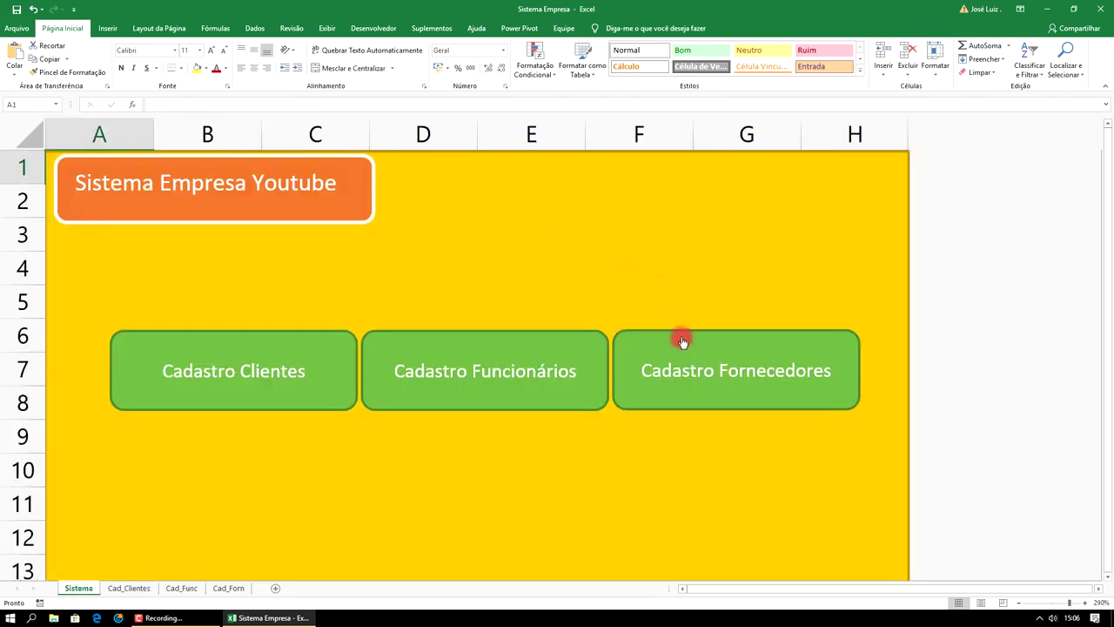
{"action": "left_click", "coordinate": [701, 360]}
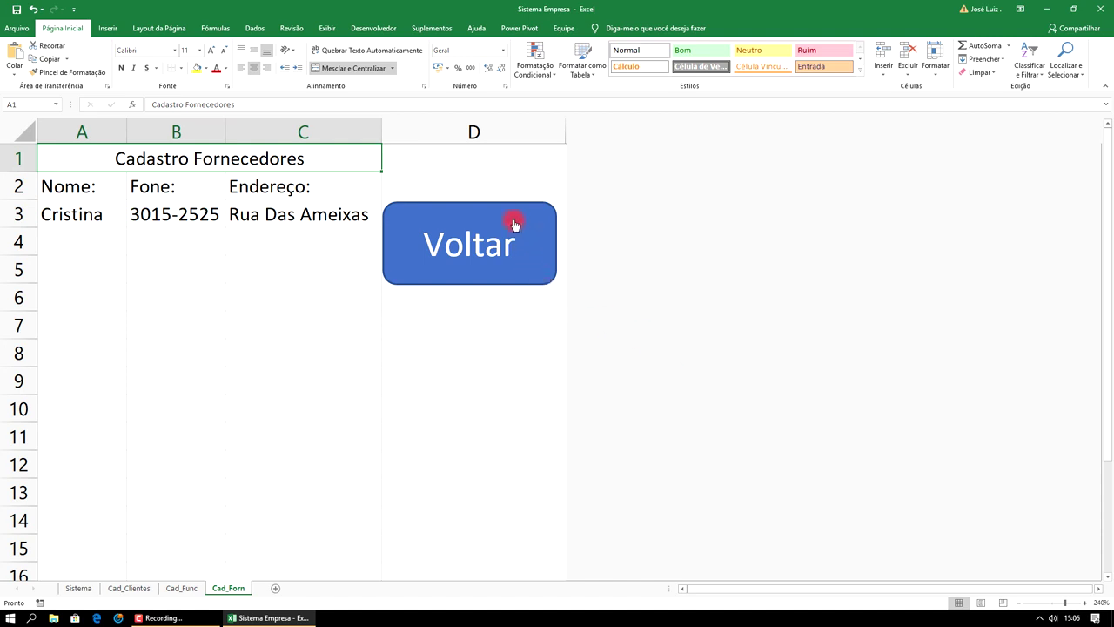
{"action": "left_click", "coordinate": [515, 225]}
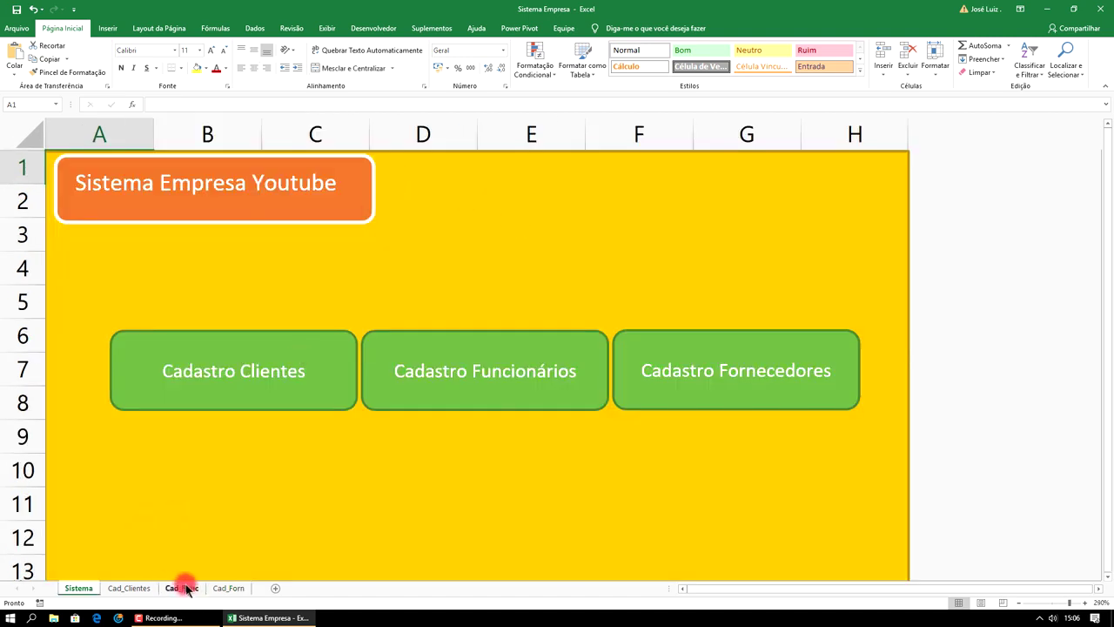
- Look over the Cad_Clientes and Cad_Func sheets, then return to the Sistema sheet
{"action": "left_click", "coordinate": [140, 588]}
{"action": "left_click", "coordinate": [182, 588]}
{"action": "left_click", "coordinate": [225, 588]}
{"action": "left_click", "coordinate": [170, 588]}
{"action": "left_click", "coordinate": [135, 589]}
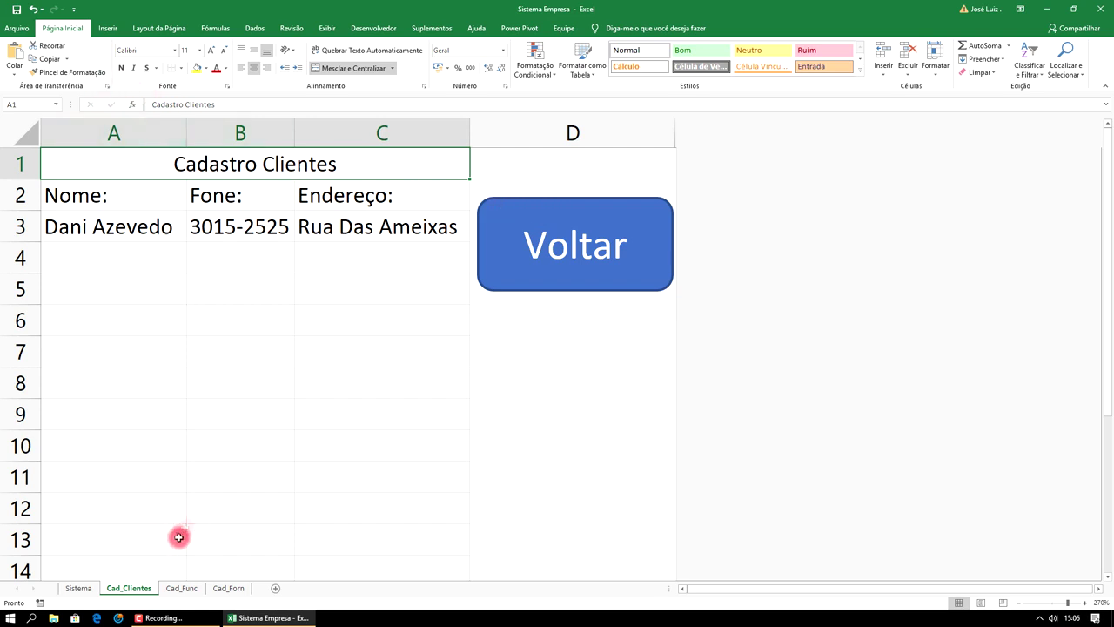
{"action": "left_click", "coordinate": [87, 588]}
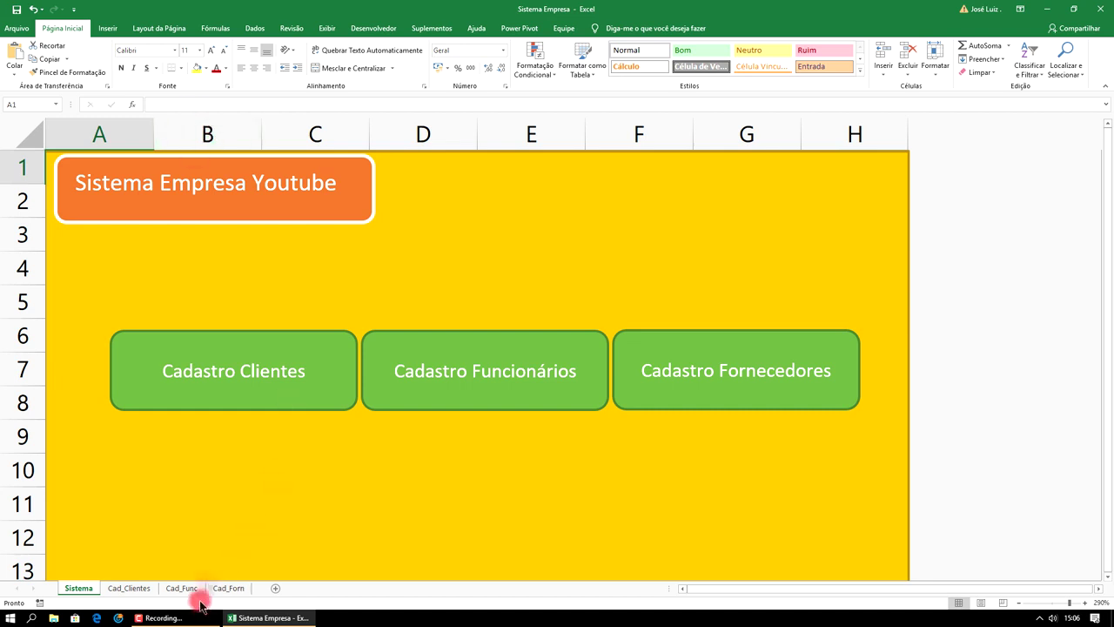
{"action": "left_click", "coordinate": [406, 405]}
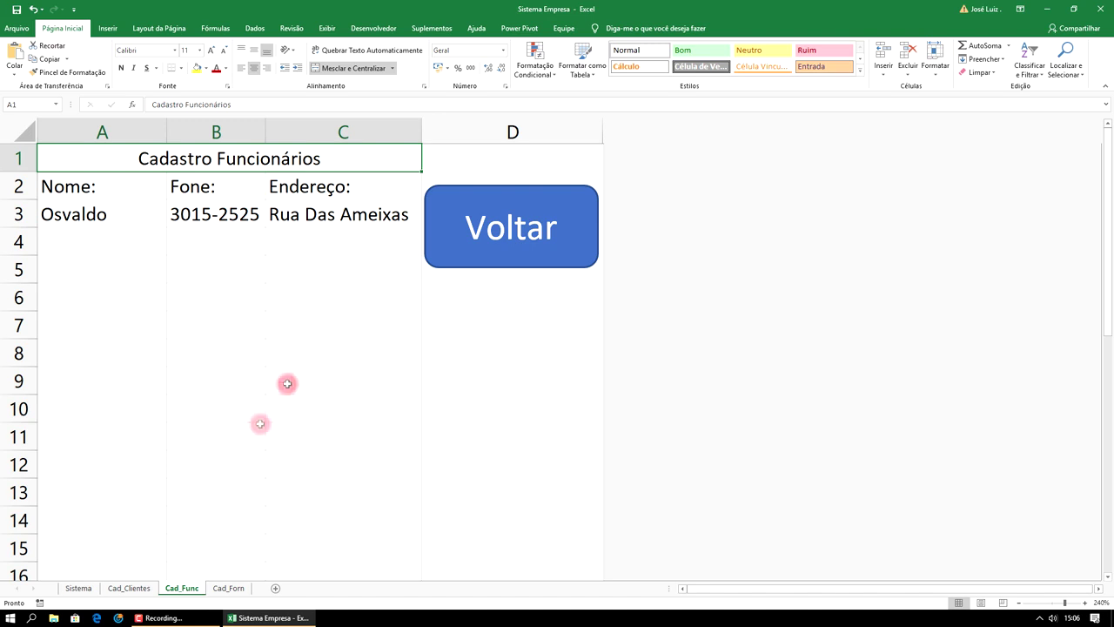
{"action": "left_click", "coordinate": [79, 588]}
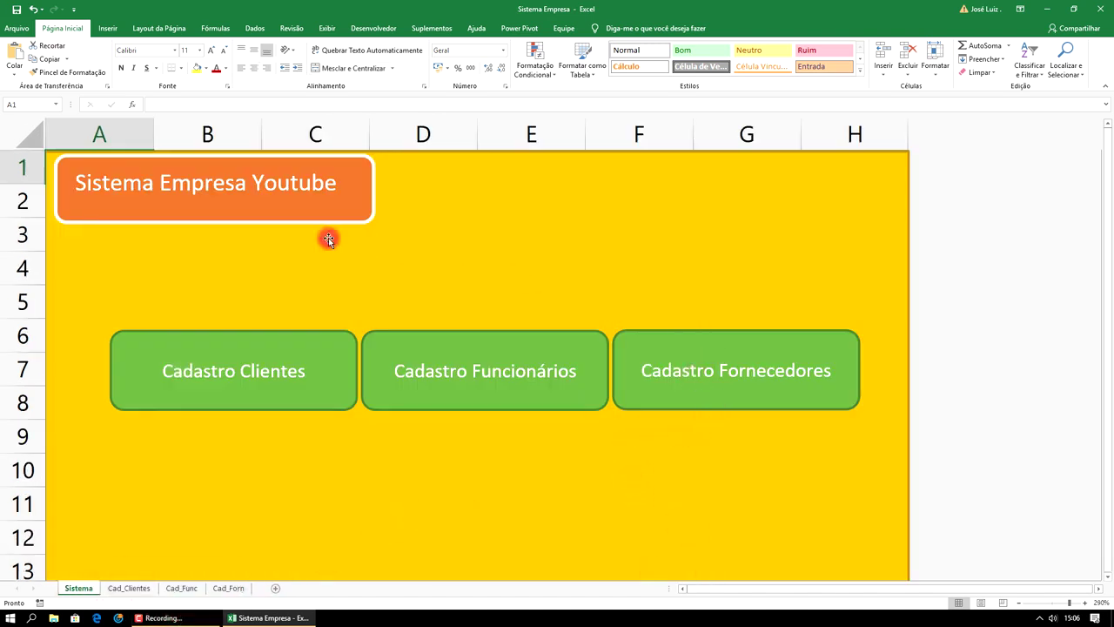
{"action": "left_click", "coordinate": [107, 27]}
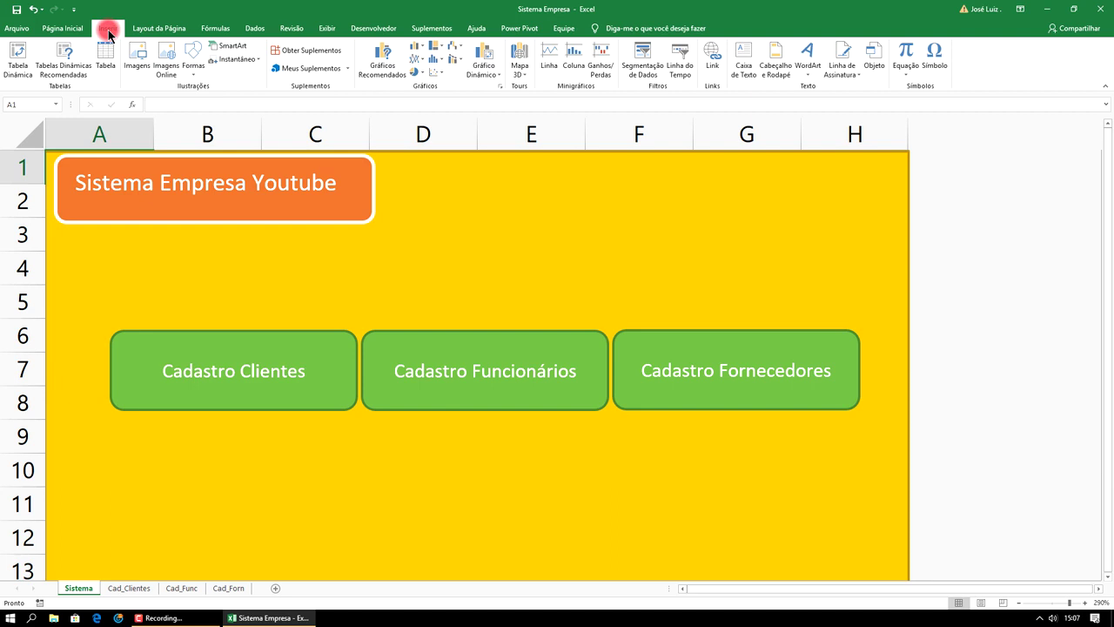
- Draw a rounded rectangle near D2:E3 for Acessar Site, then shrink it to a compact size
{"action": "left_click", "coordinate": [193, 59]}
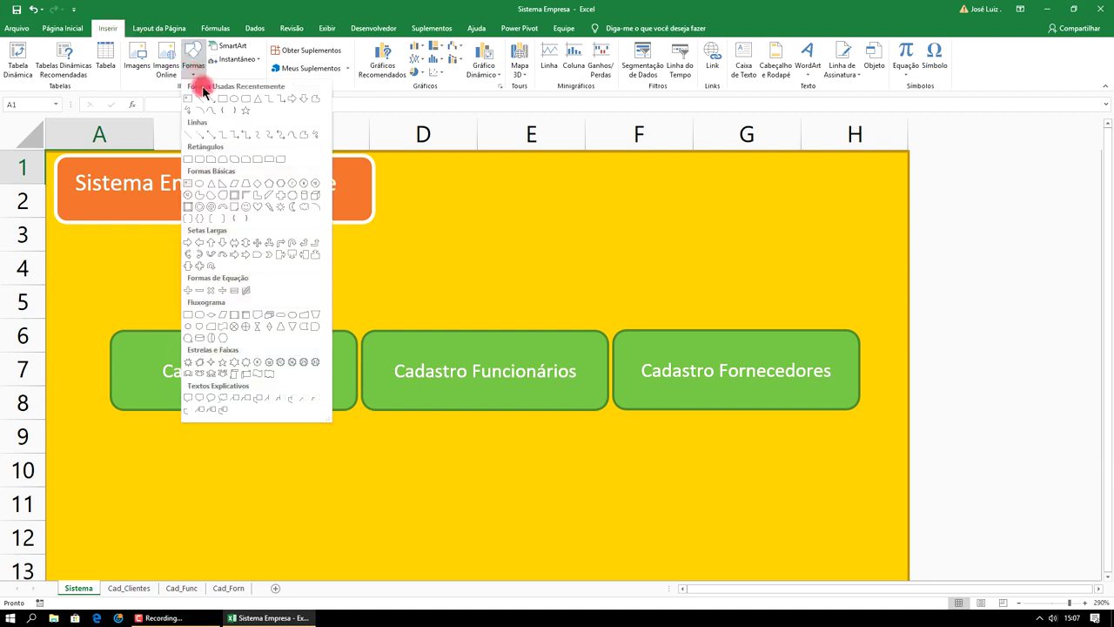
{"action": "left_click", "coordinate": [246, 103]}
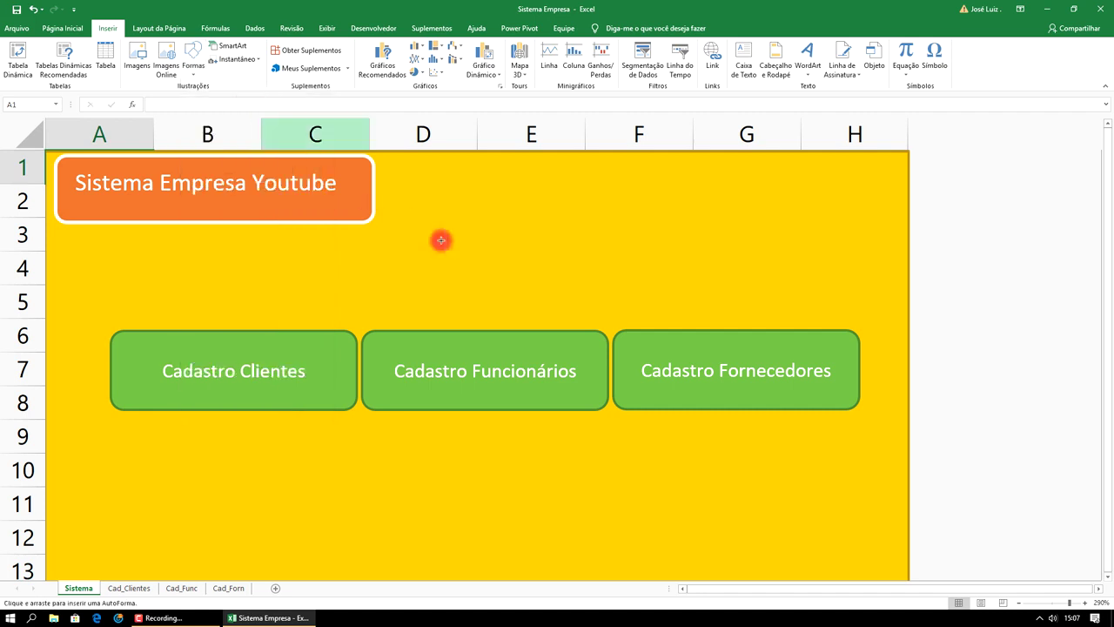
{"action": "mouse_move", "coordinate": [443, 176]}
{"action": "left_mouse_down"}
{"action": "mouse_move", "coordinate": [581, 239]}
{"action": "mouse_move", "coordinate": [671, 253]}
{"action": "left_mouse_up"}
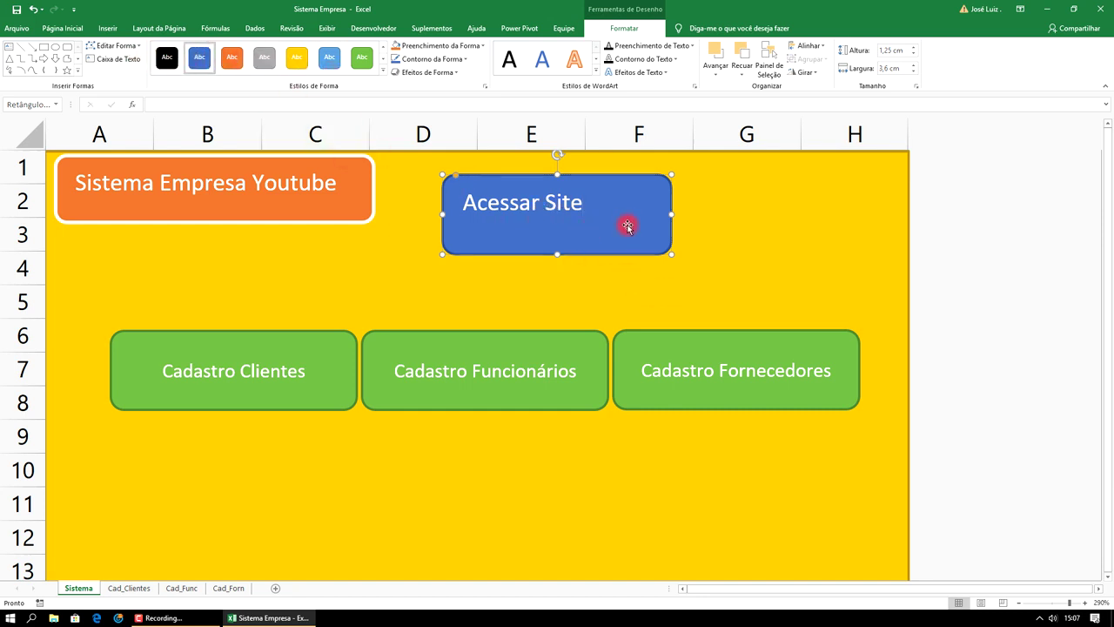
{"action": "left_click_drag", "start_coordinate": [672, 254], "coordinate": [623, 226]}
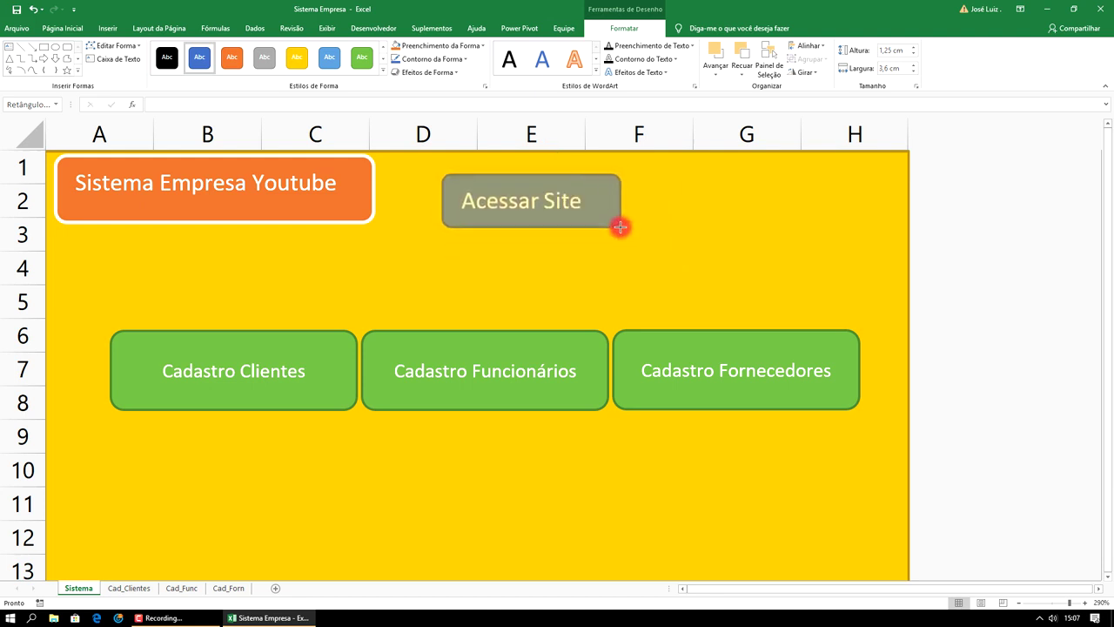
{"action": "left_click_drag", "start_coordinate": [623, 226], "coordinate": [621, 227]}
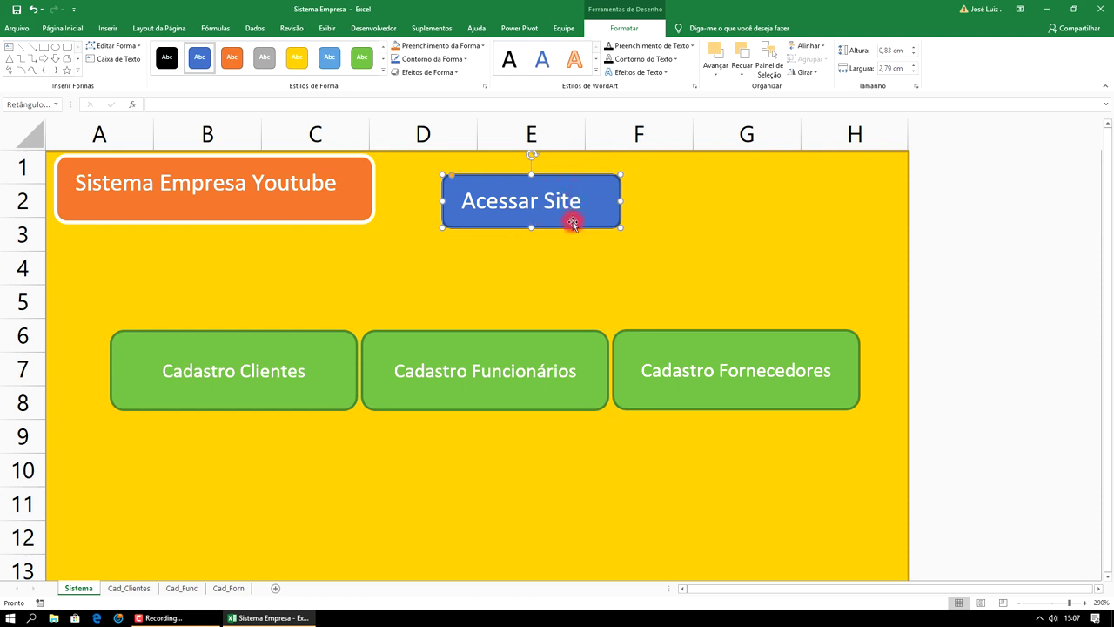
{"action": "right_click", "coordinate": [611, 187]}
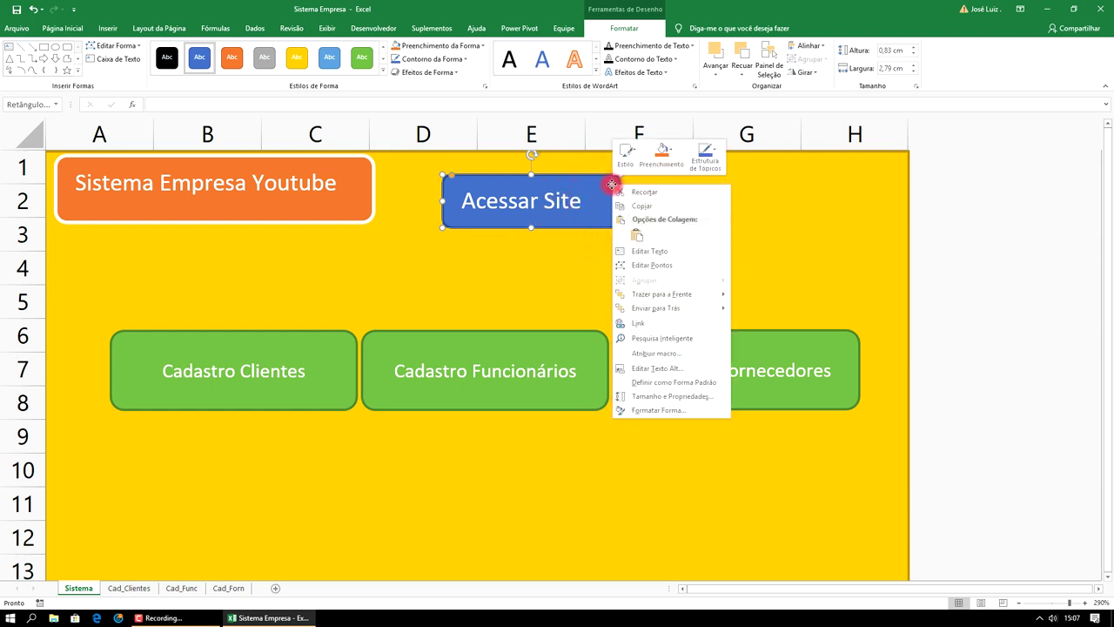
{"action": "left_click", "coordinate": [648, 327]}
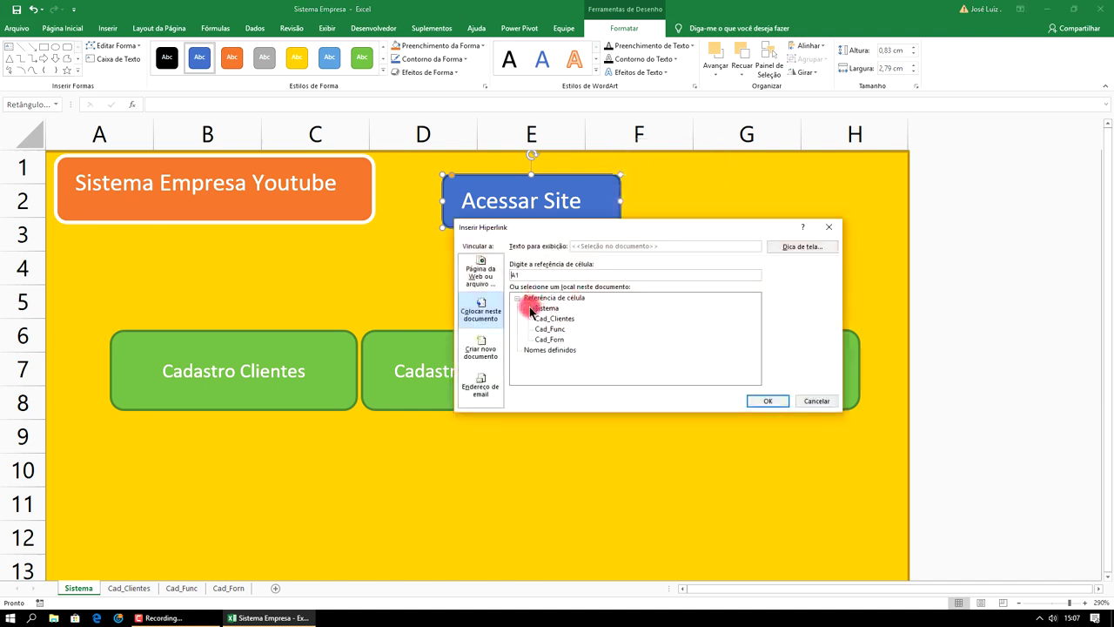
{"action": "left_click", "coordinate": [486, 274]}
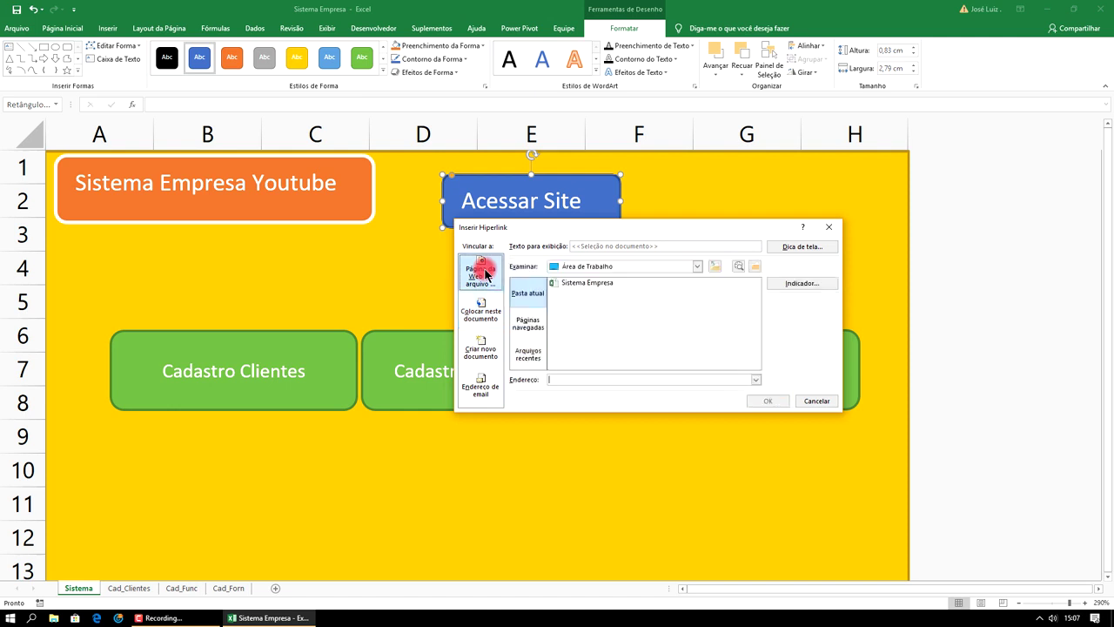
{"action": "left_click", "coordinate": [560, 383]}
{"action": "type", "text": "http://www.google.com"}
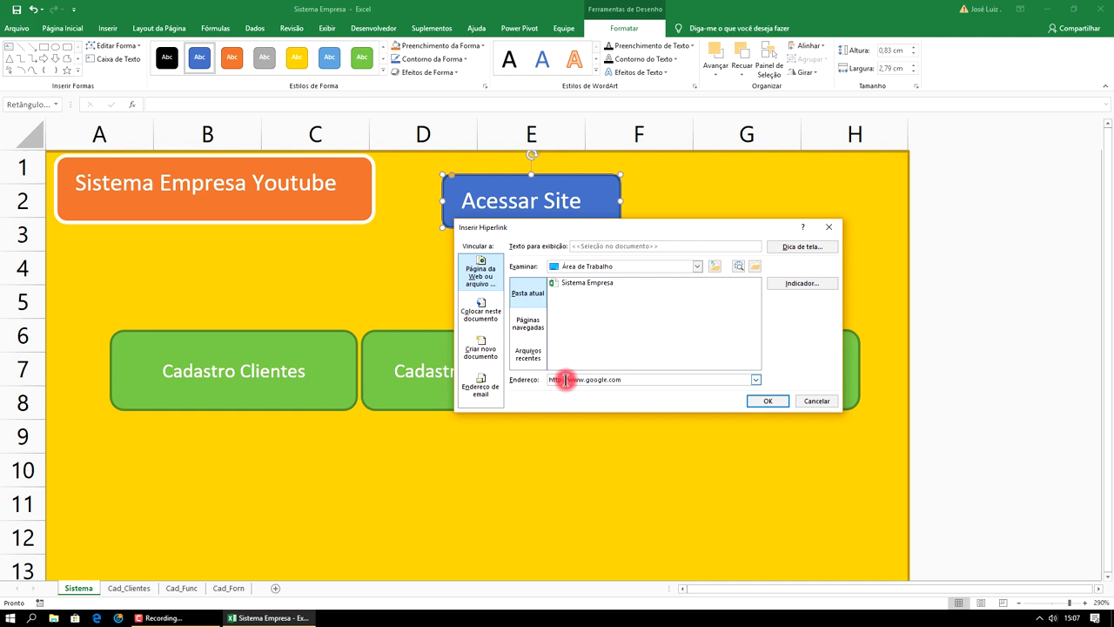
{"action": "left_click", "coordinate": [771, 405]}
{"action": "left_click", "coordinate": [773, 402]}
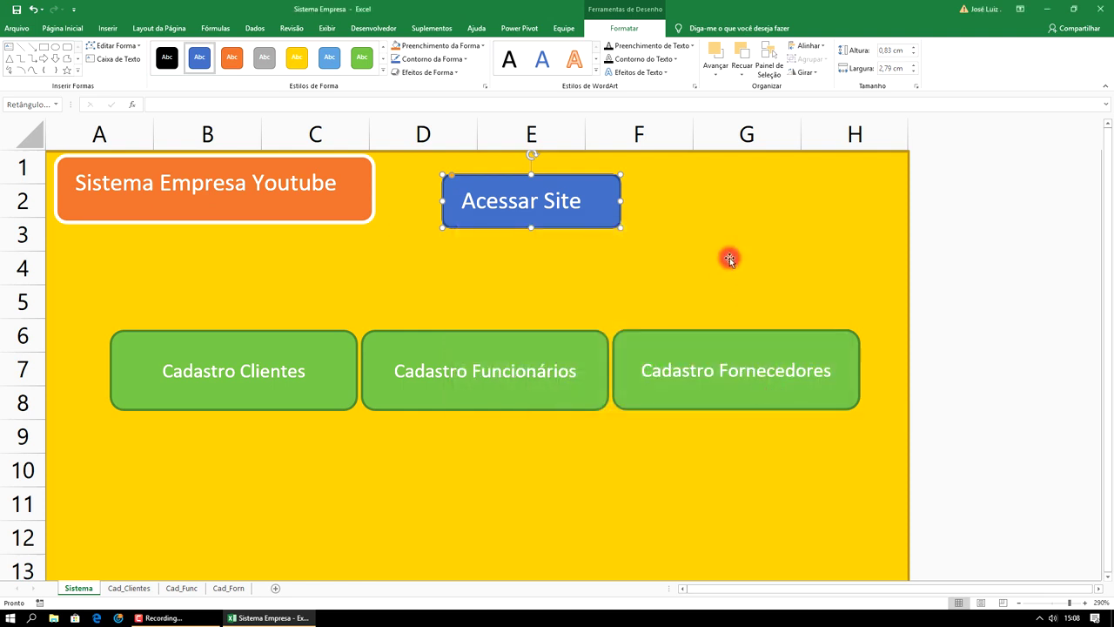
- Follow the Acessar Site link to open Google in Chrome, then return to the Excel workbook
{"action": "left_click", "coordinate": [748, 235]}
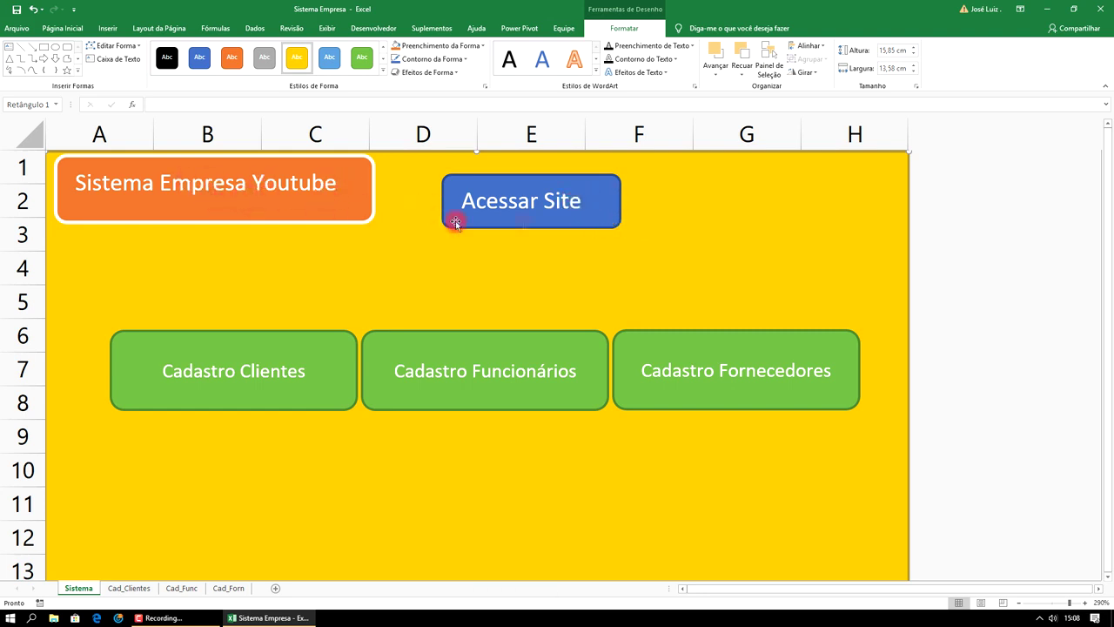
{"action": "mouse_move", "coordinate": [575, 209]}
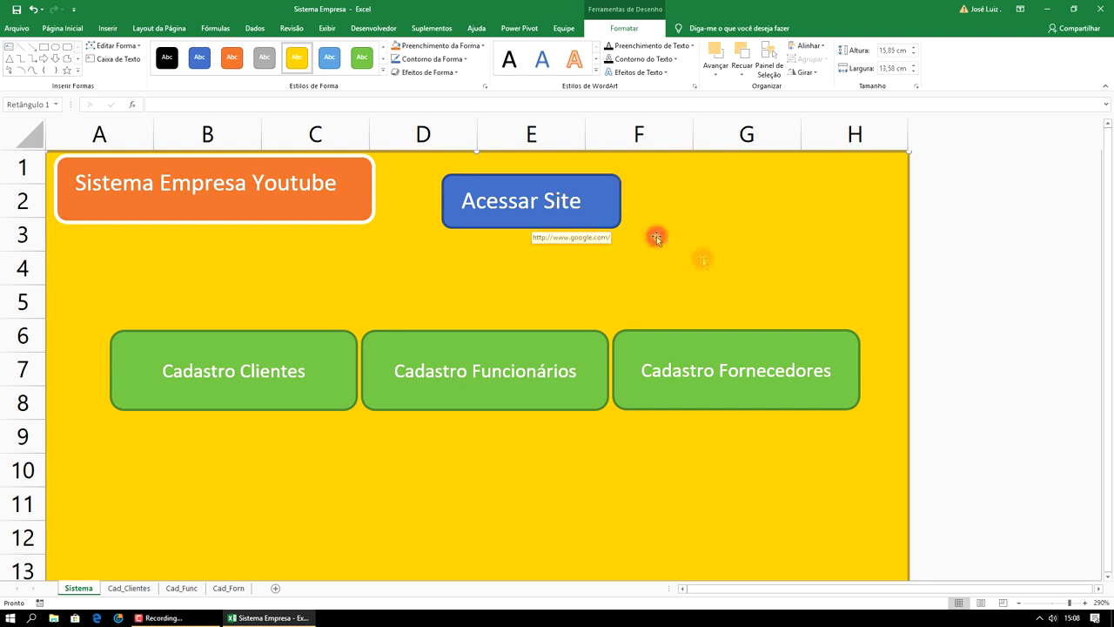
{"action": "left_click", "coordinate": [596, 201]}
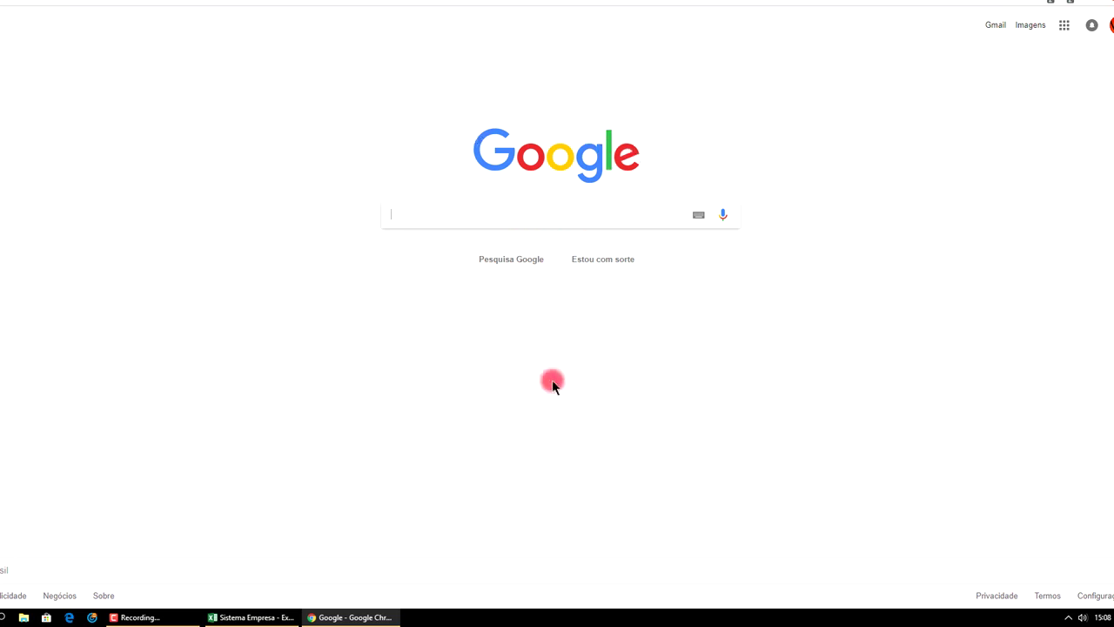
{"action": "left_click", "coordinate": [287, 619]}
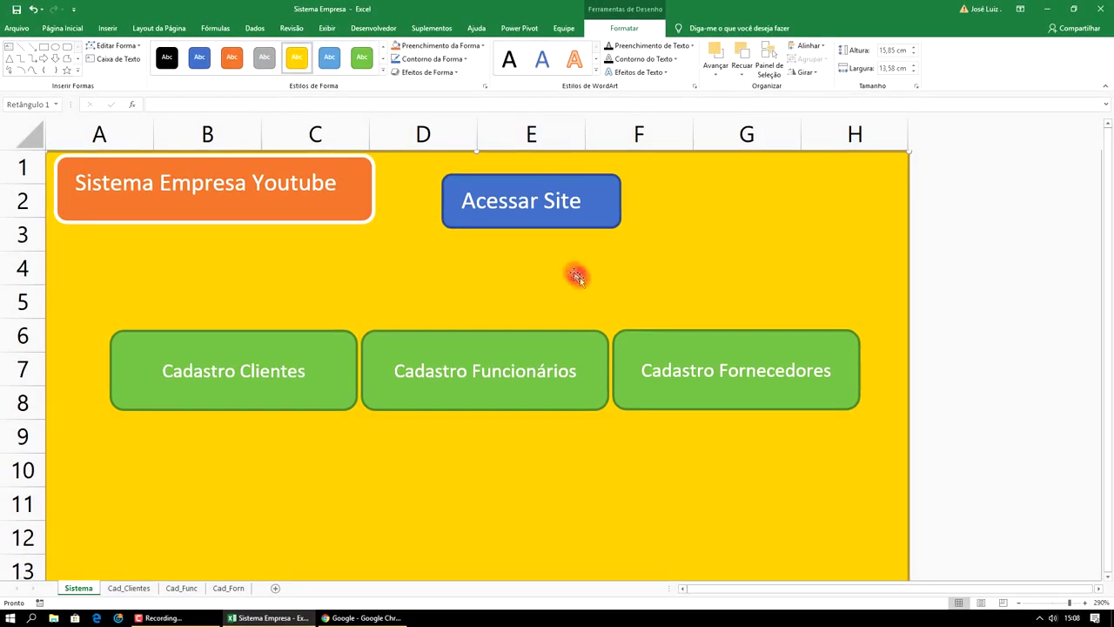
{"action": "right_click", "coordinate": [610, 219]}
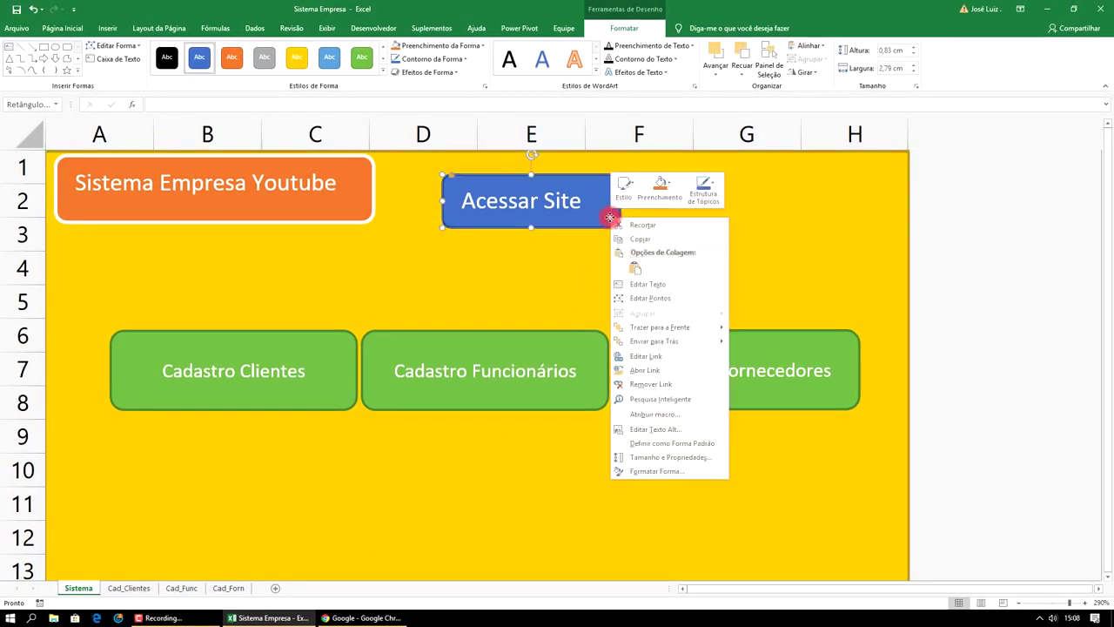
{"action": "left_click", "coordinate": [651, 356]}
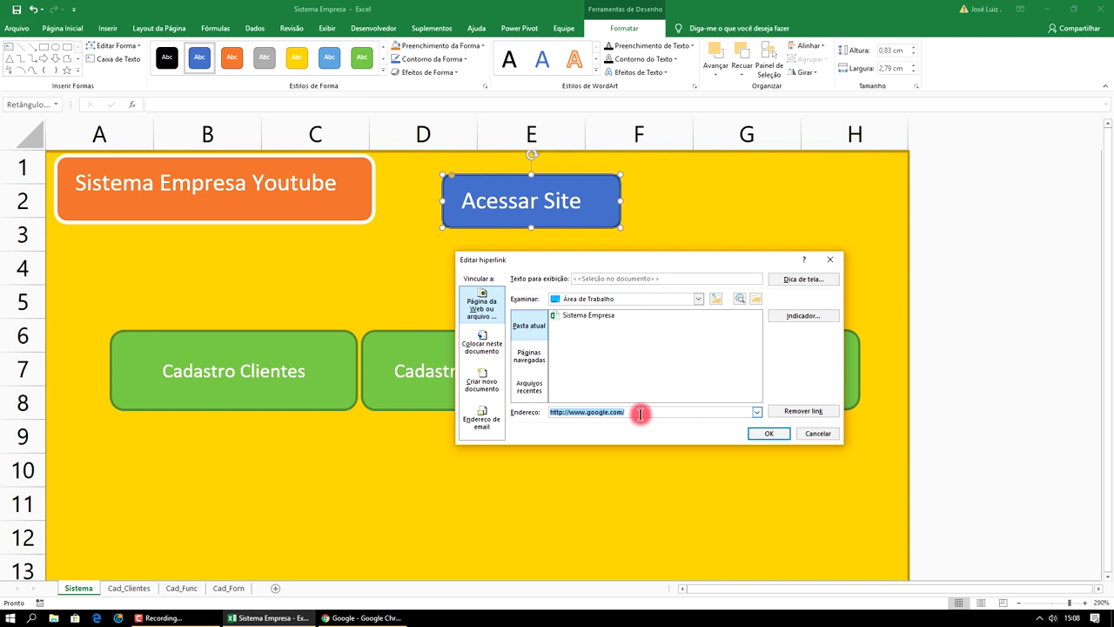
{"action": "left_click_drag", "start_coordinate": [640, 414], "coordinate": [589, 411]}
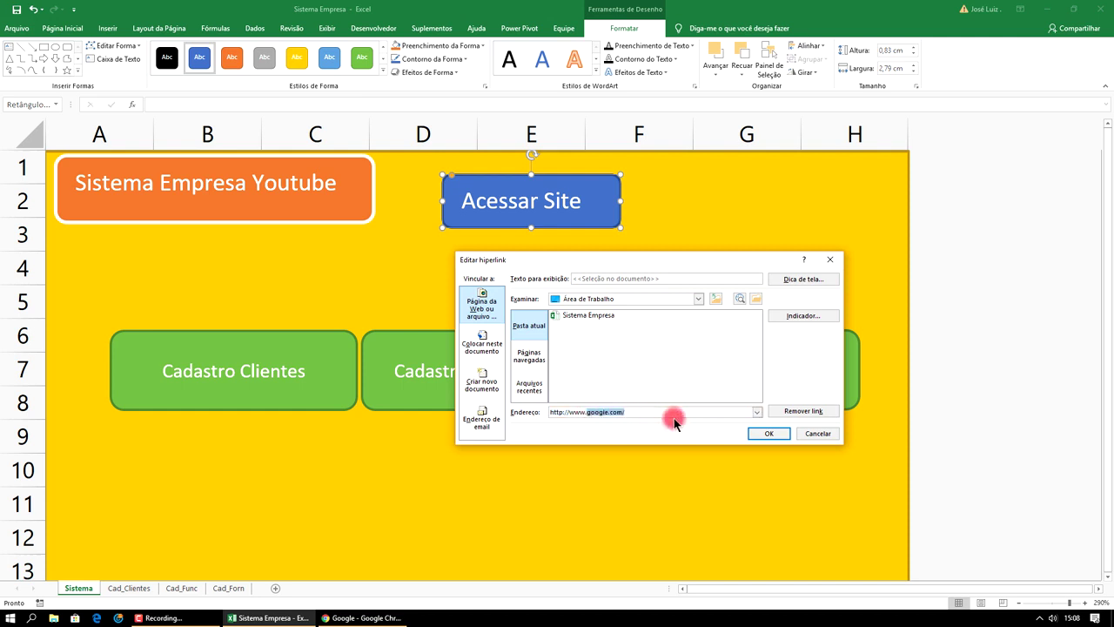
{"action": "type", "text": "youtube"}
{"action": "type", "text": ".com"}
{"action": "left_click_drag", "start_coordinate": [636, 410], "coordinate": [597, 411]}
{"action": "key", "text": "BackSpace"}
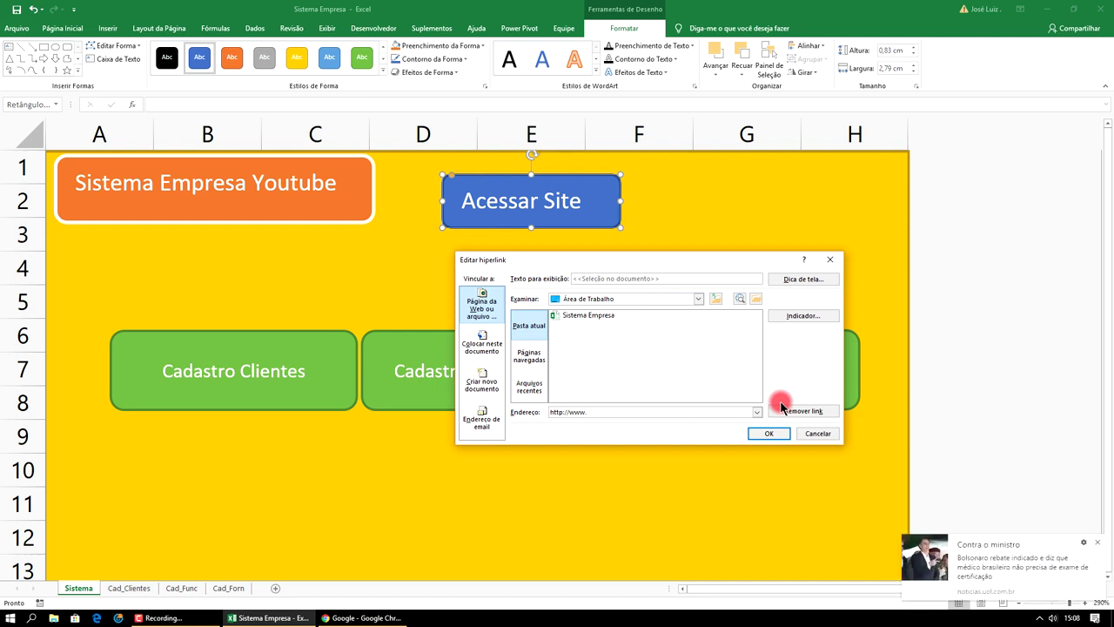
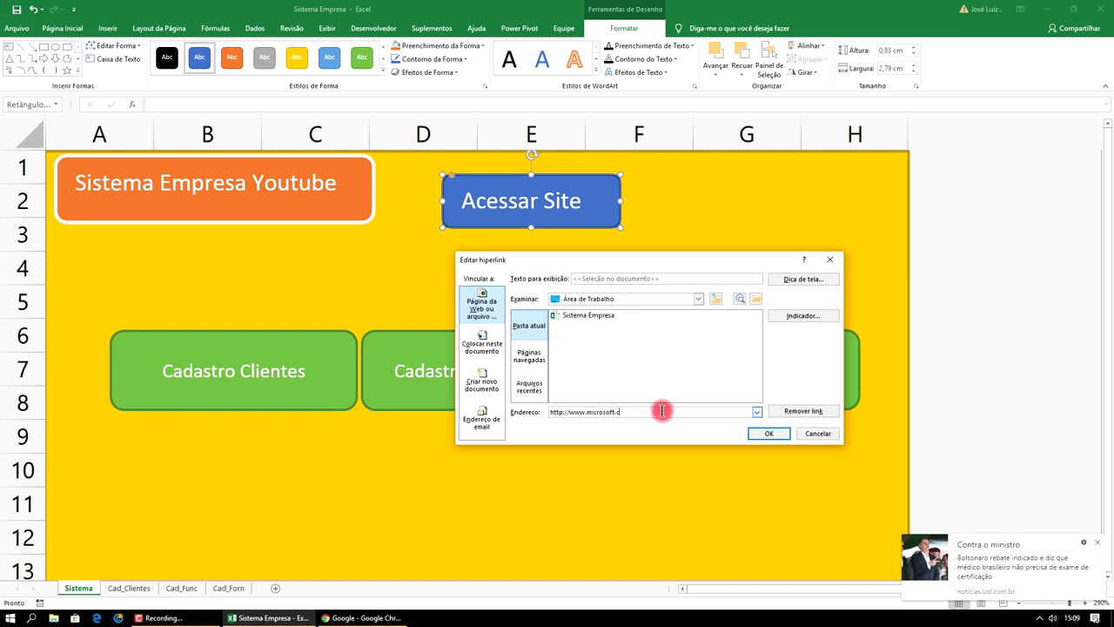
{"action": "type", "text": "br"}
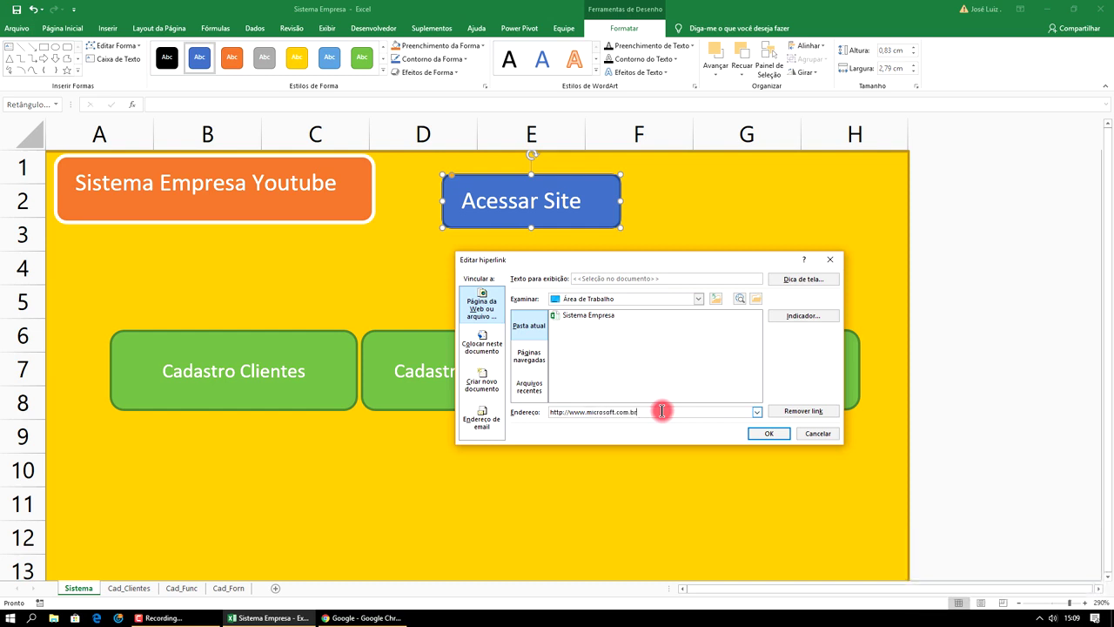
{"action": "left_click", "coordinate": [775, 440]}
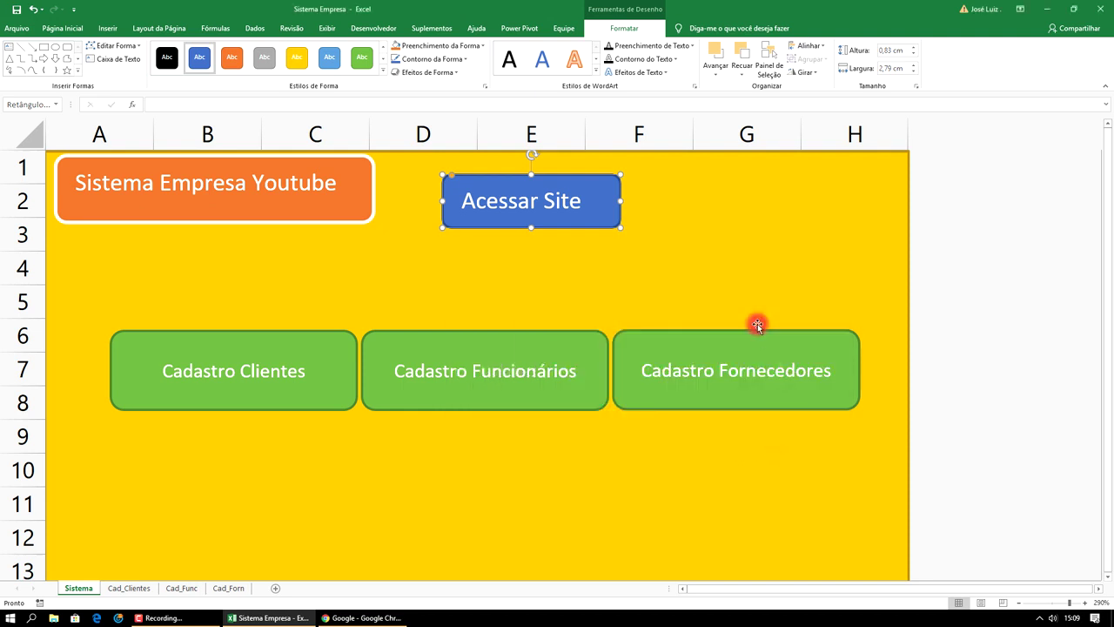
{"action": "left_click", "coordinate": [653, 252]}
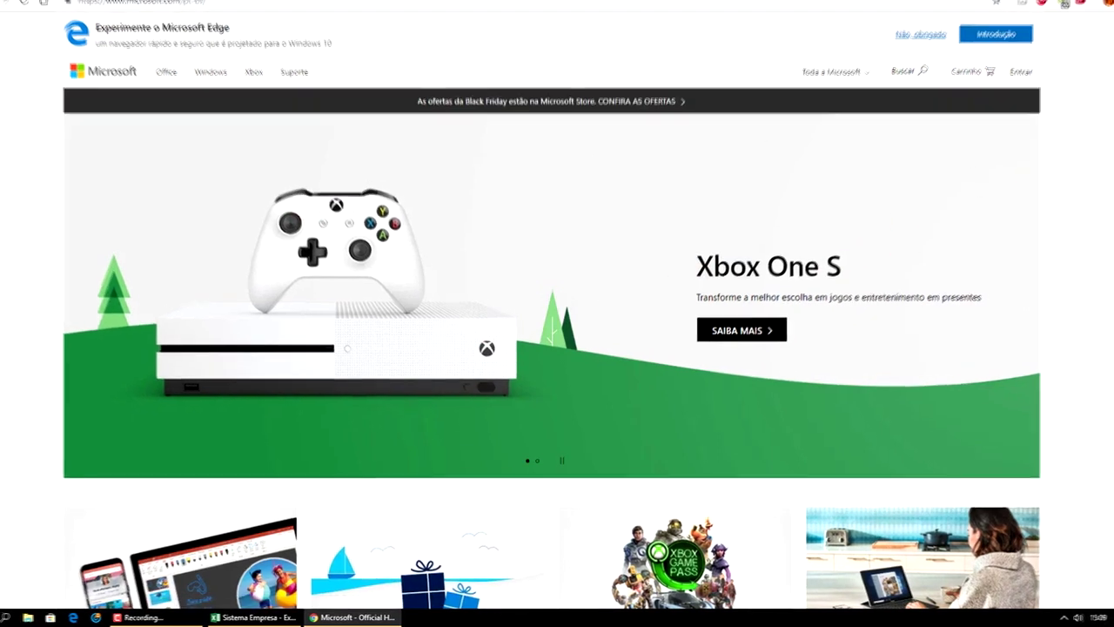
- Close Chrome after viewing the Microsoft page and return to the Excel Sistema sheet
{"action": "left_click", "coordinate": [1098, 3]}
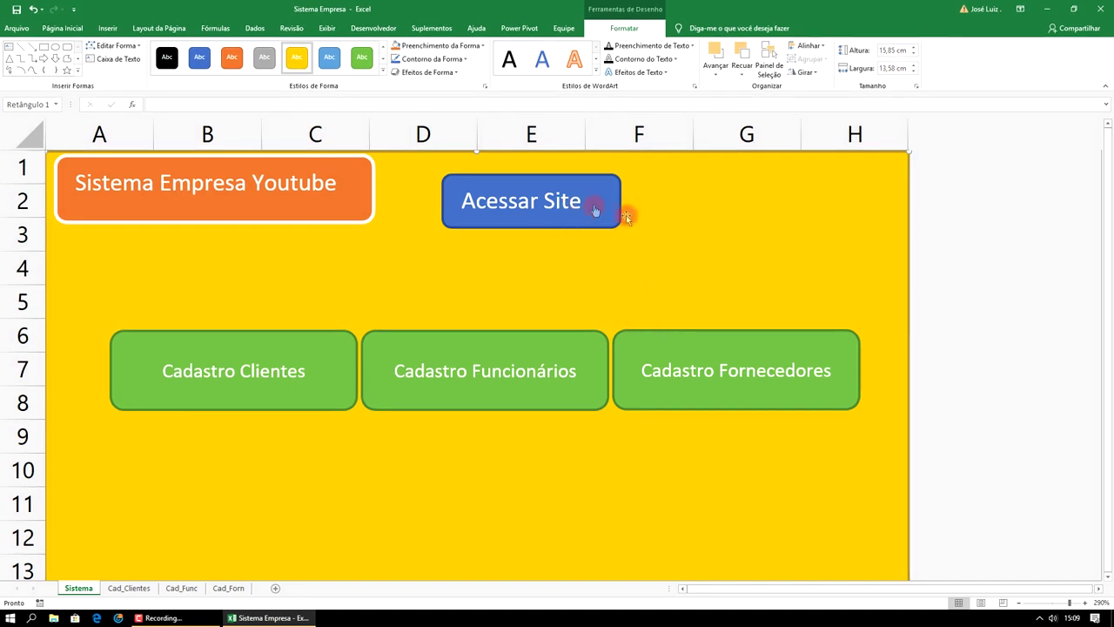
{"action": "left_click", "coordinate": [546, 308]}
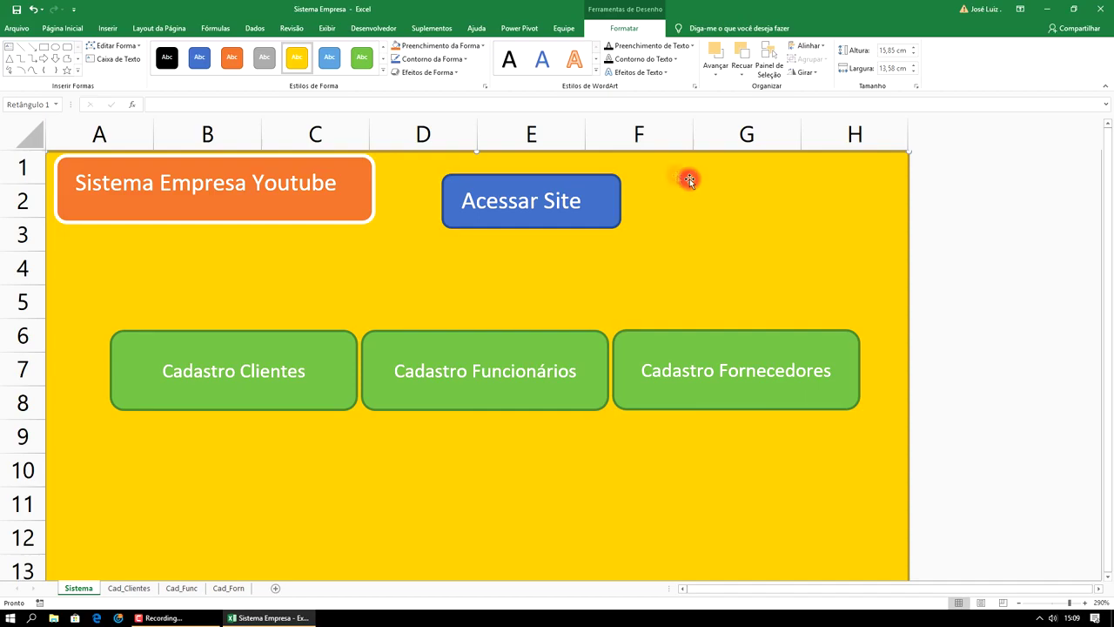
- Show the Arquivo backstage Informações page for the Sistema Empresa workbook
{"action": "left_click", "coordinate": [15, 31]}
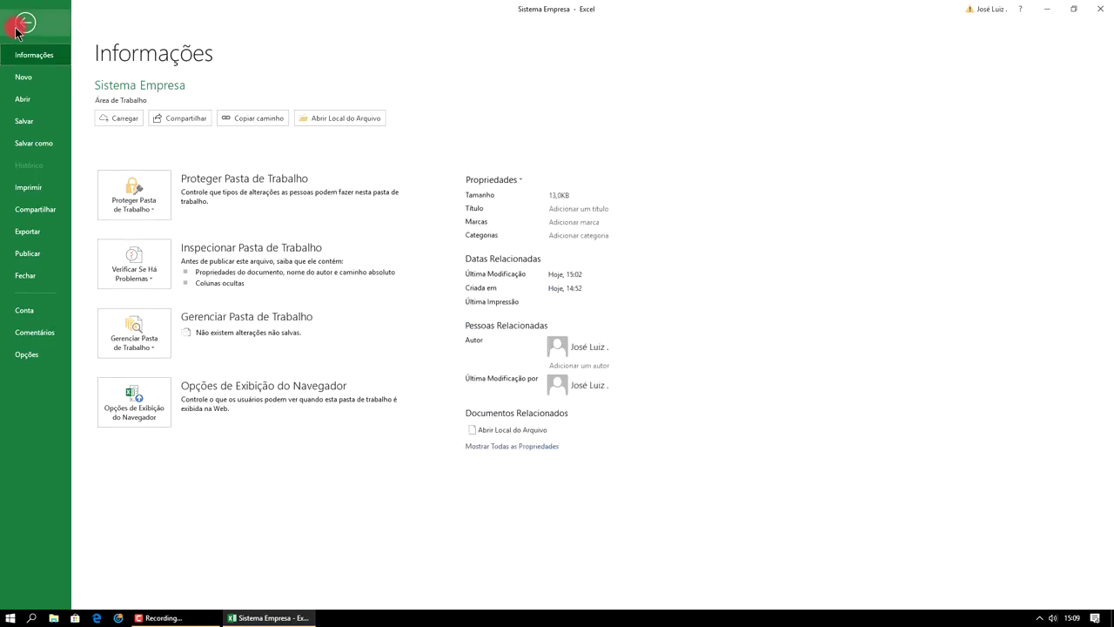
- Save Sistema Empresa, then save a desktop copy named Sistema Empresa 2 via Salvar como
{"action": "left_click", "coordinate": [29, 127]}
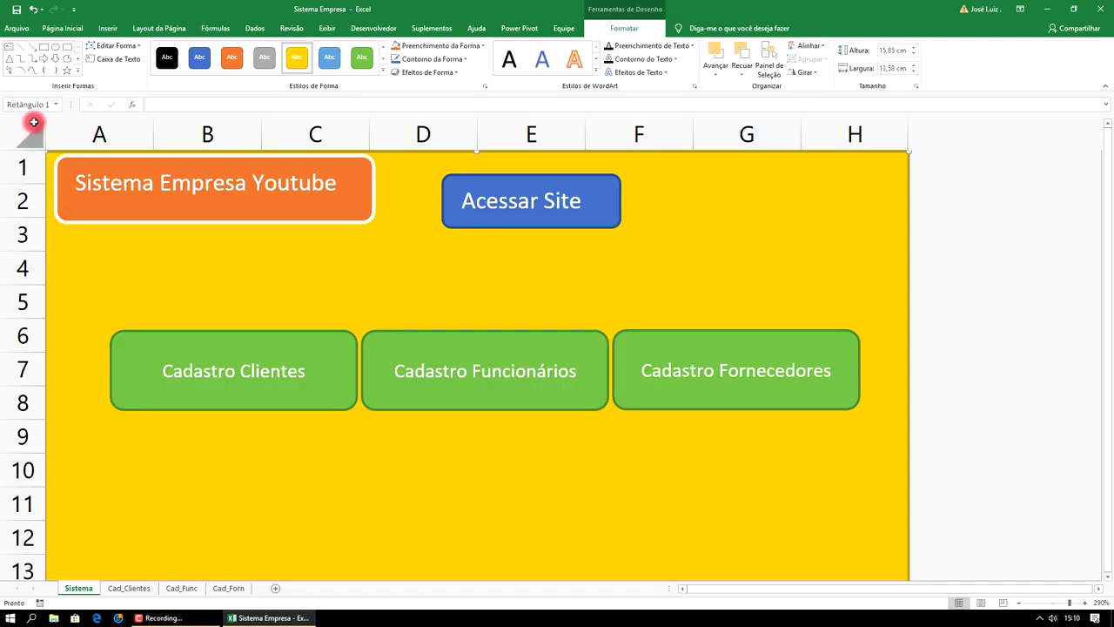
{"action": "left_click", "coordinate": [17, 31]}
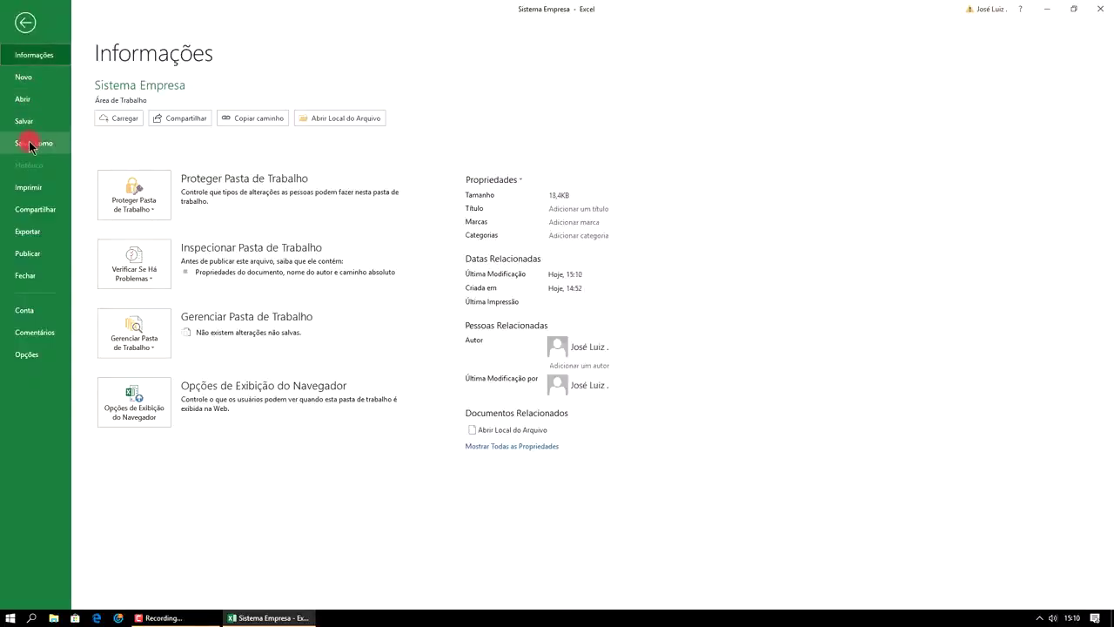
{"action": "left_click", "coordinate": [28, 142]}
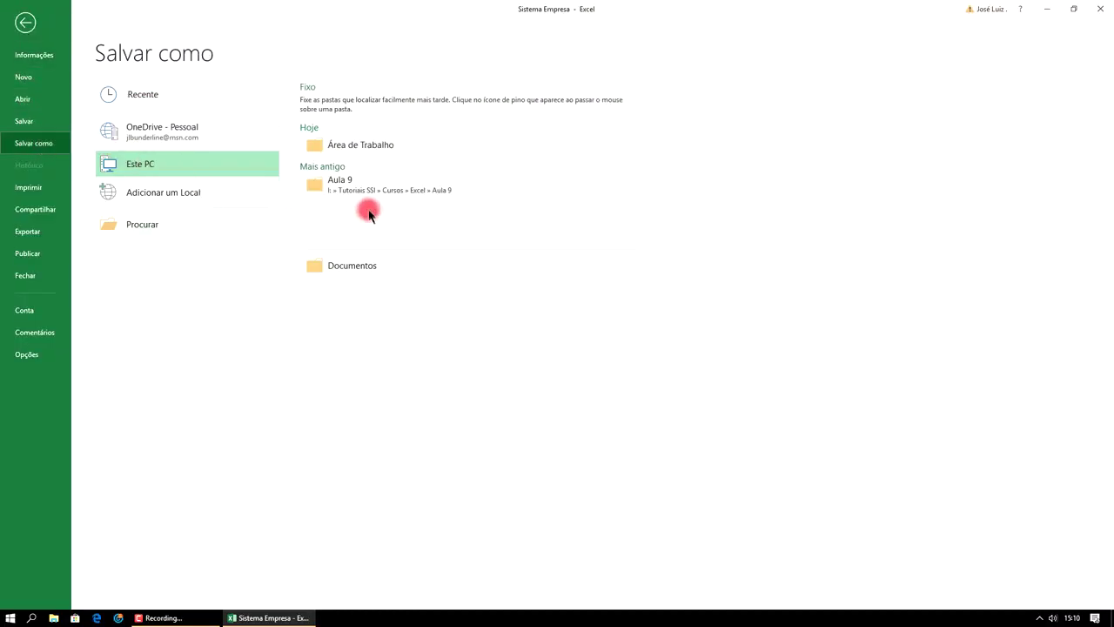
{"action": "left_click", "coordinate": [376, 148]}
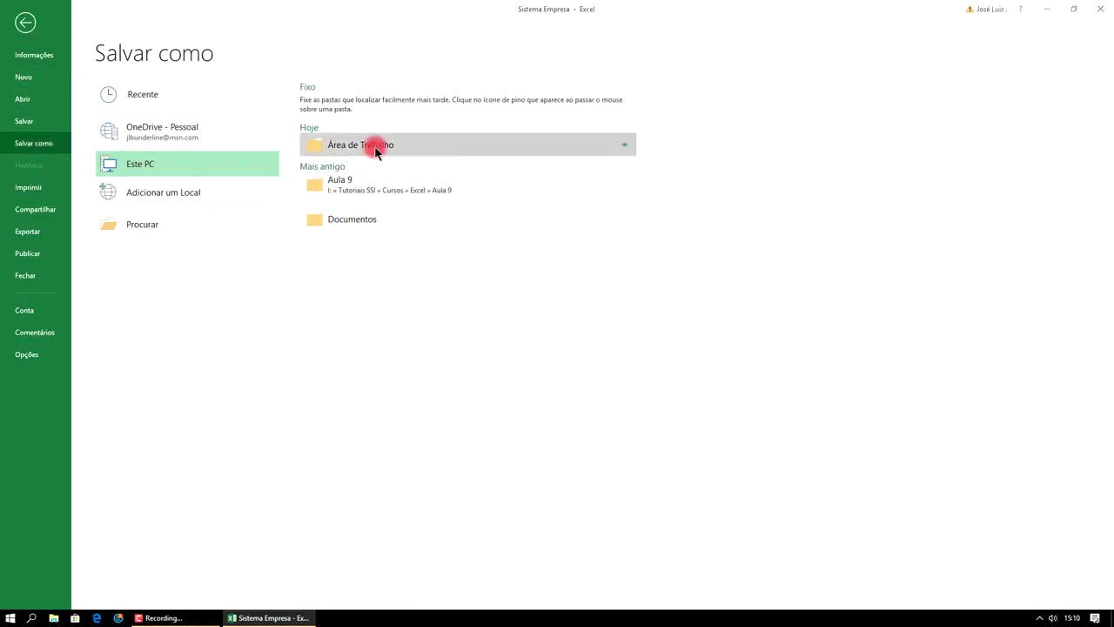
{"action": "left_click", "coordinate": [205, 235]}
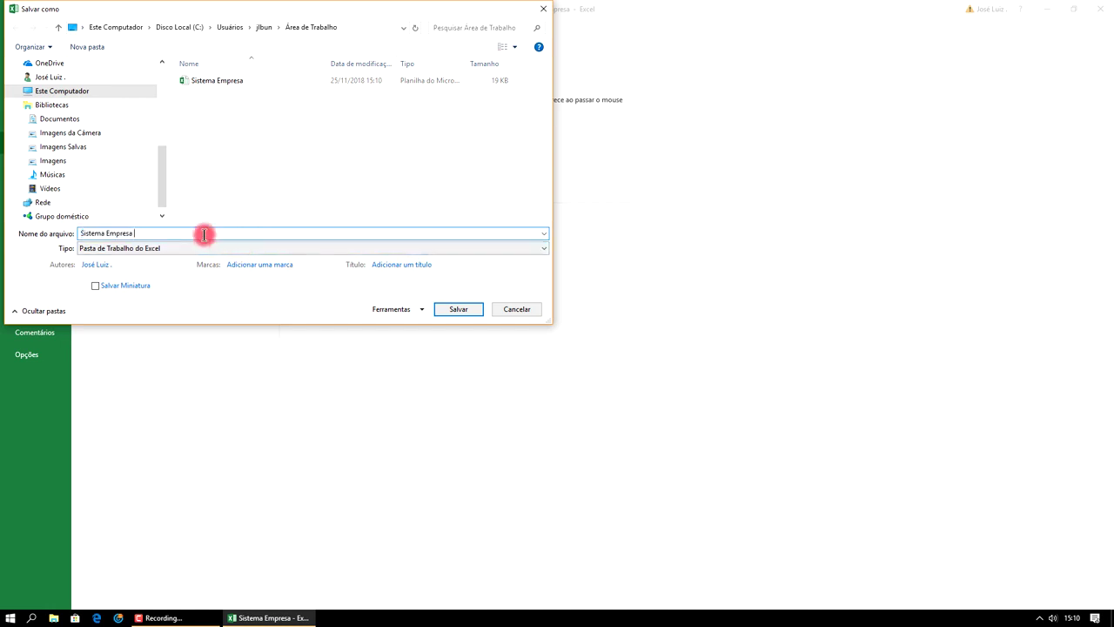
{"action": "left_click", "coordinate": [458, 310]}
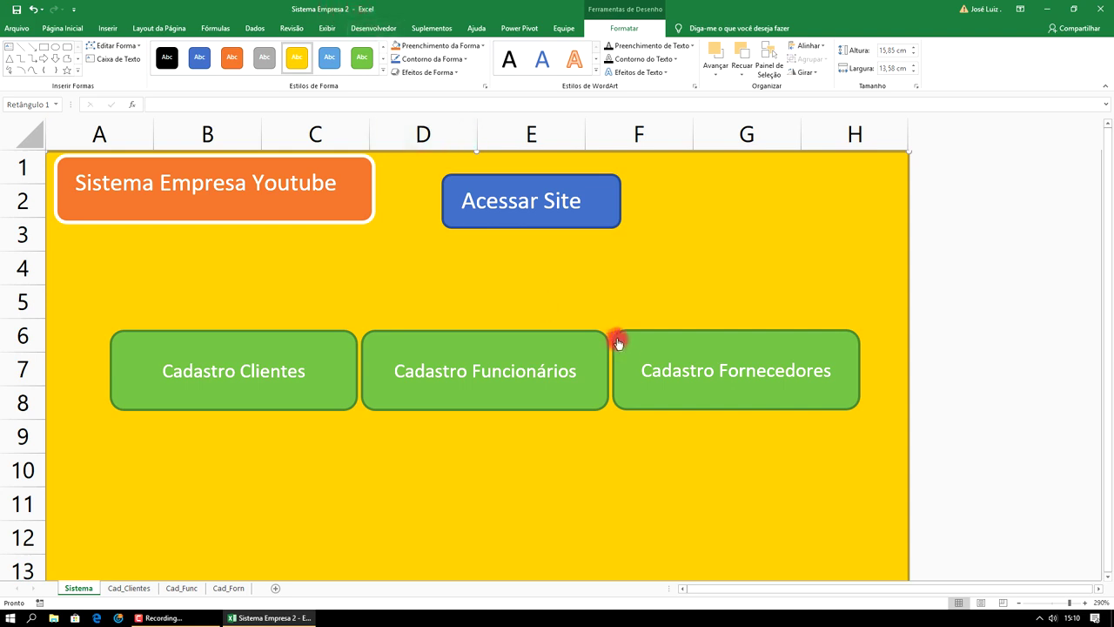
{"action": "mouse_move", "coordinate": [337, 337]}
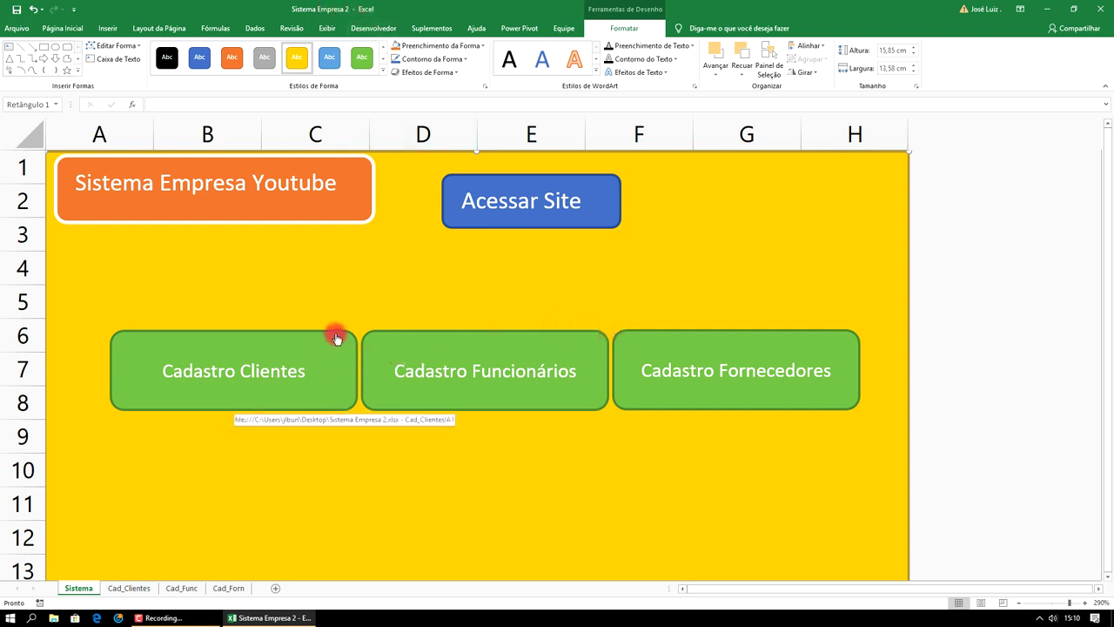
- Restyle the large yellow background panel black in Sistema Empresa 2, then close Excel
{"action": "left_click", "coordinate": [124, 363], "text": "ctrl"}
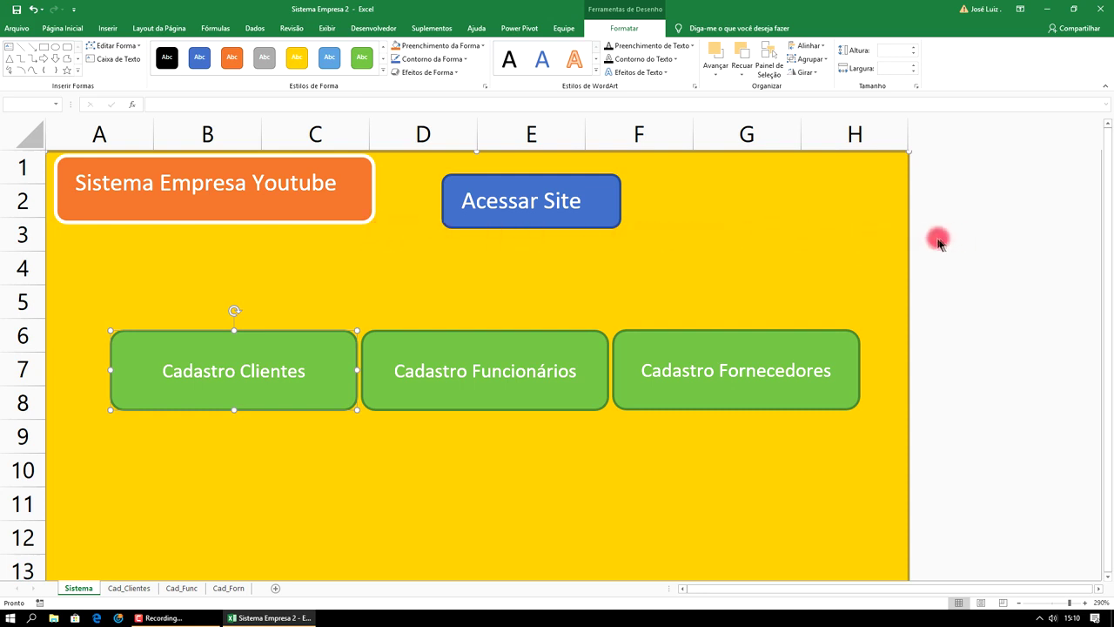
{"action": "key", "text": "Escape"}
{"action": "left_click", "coordinate": [740, 267]}
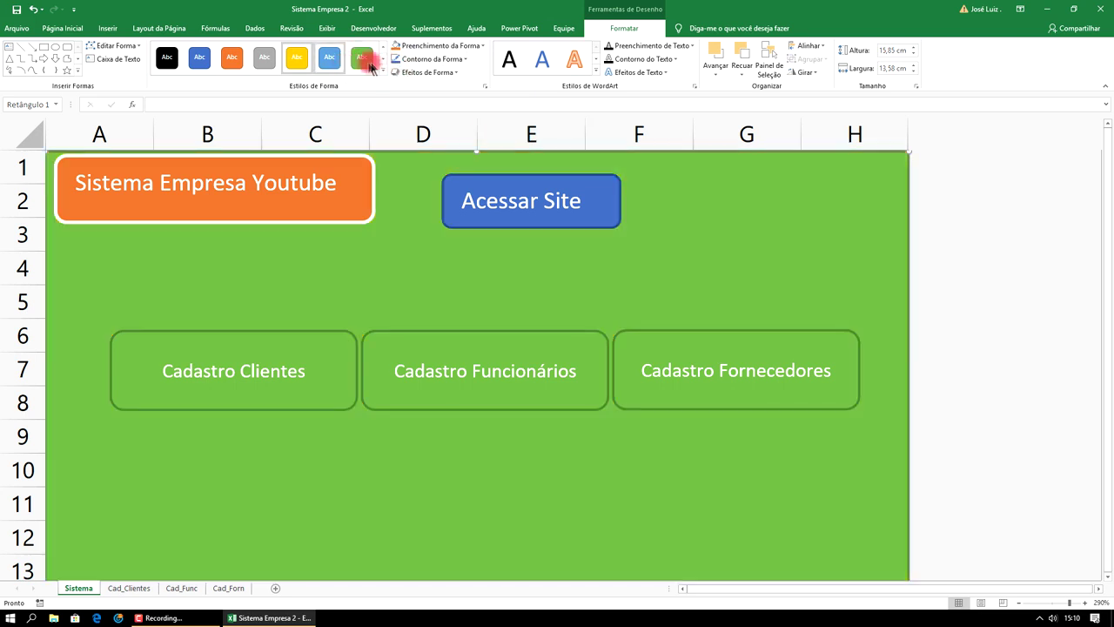
{"action": "left_click", "coordinate": [371, 67]}
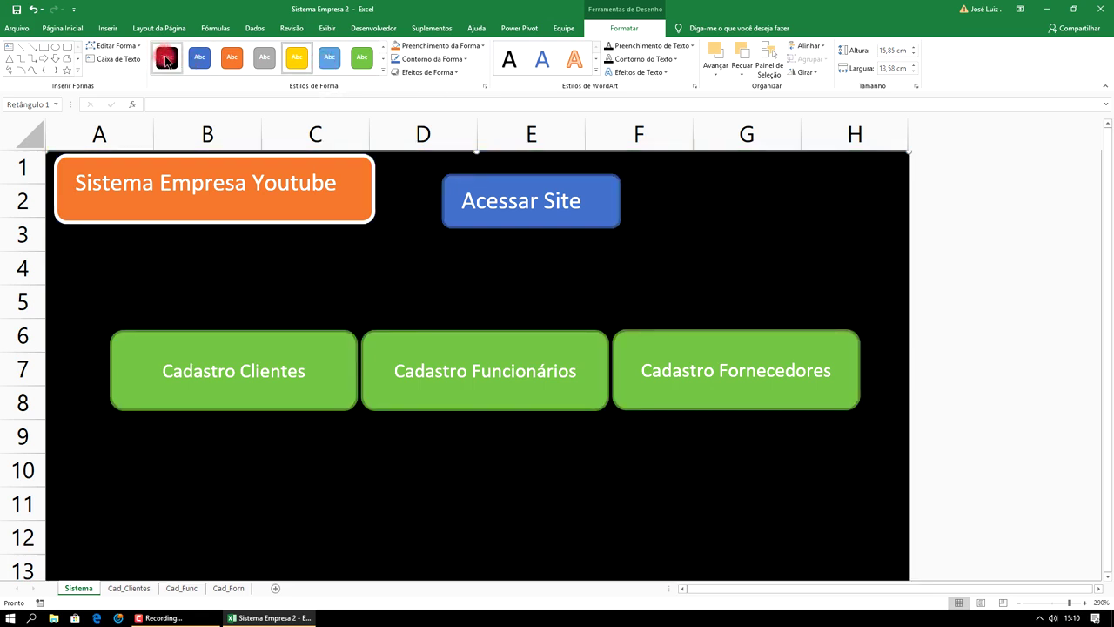
{"action": "left_click", "coordinate": [166, 57]}
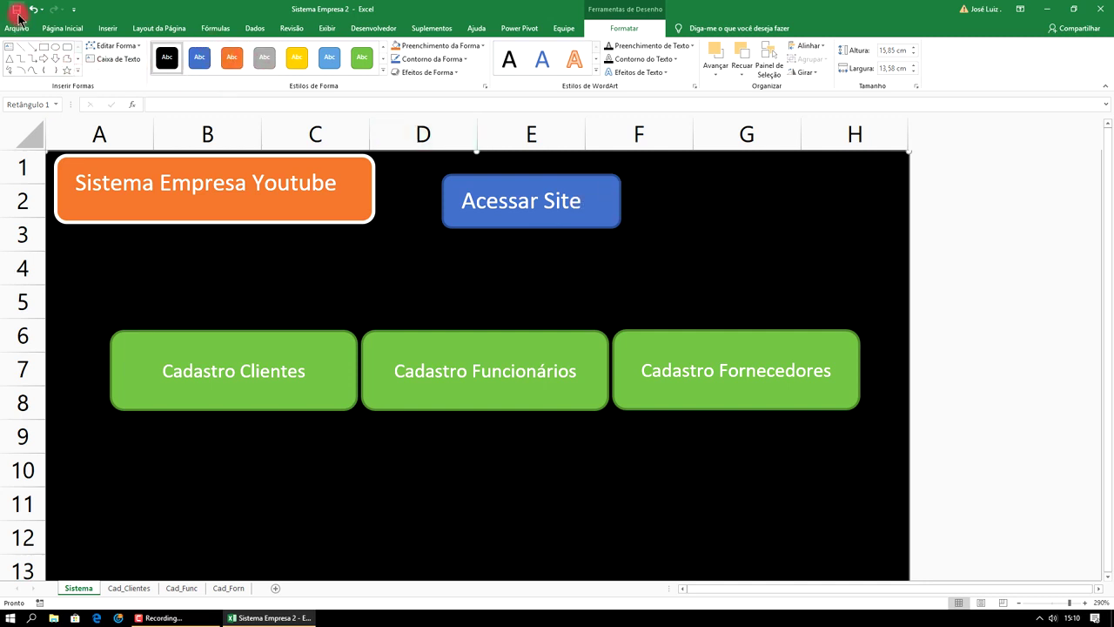
{"action": "left_click", "coordinate": [1090, 10]}
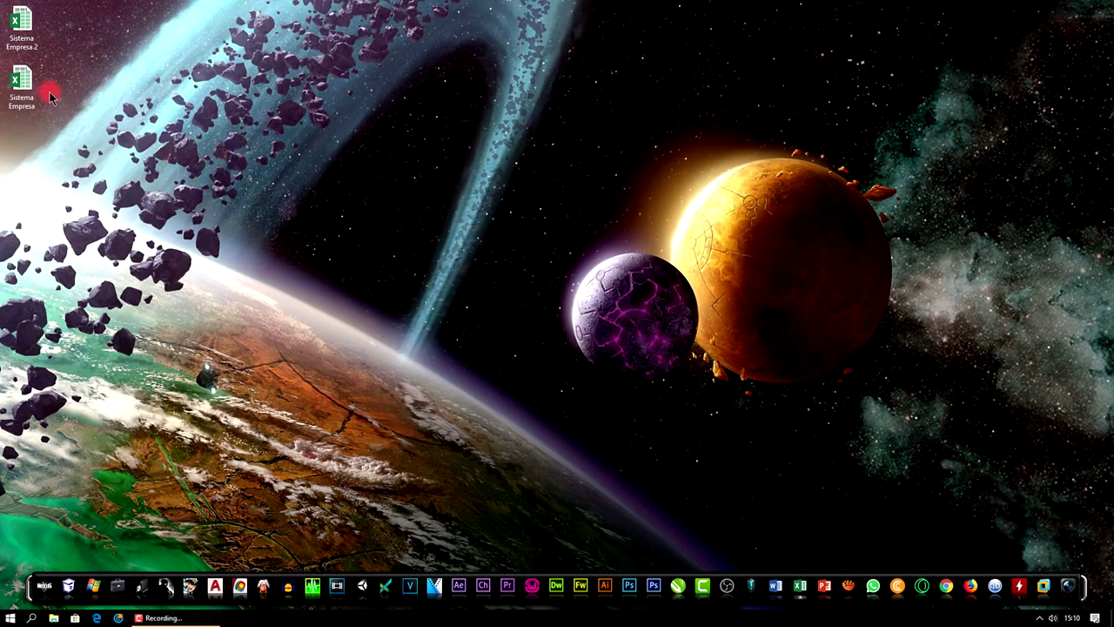
- Reopen the Sistema Empresa workbook from its desktop icon
{"action": "double_click", "coordinate": [19, 83]}
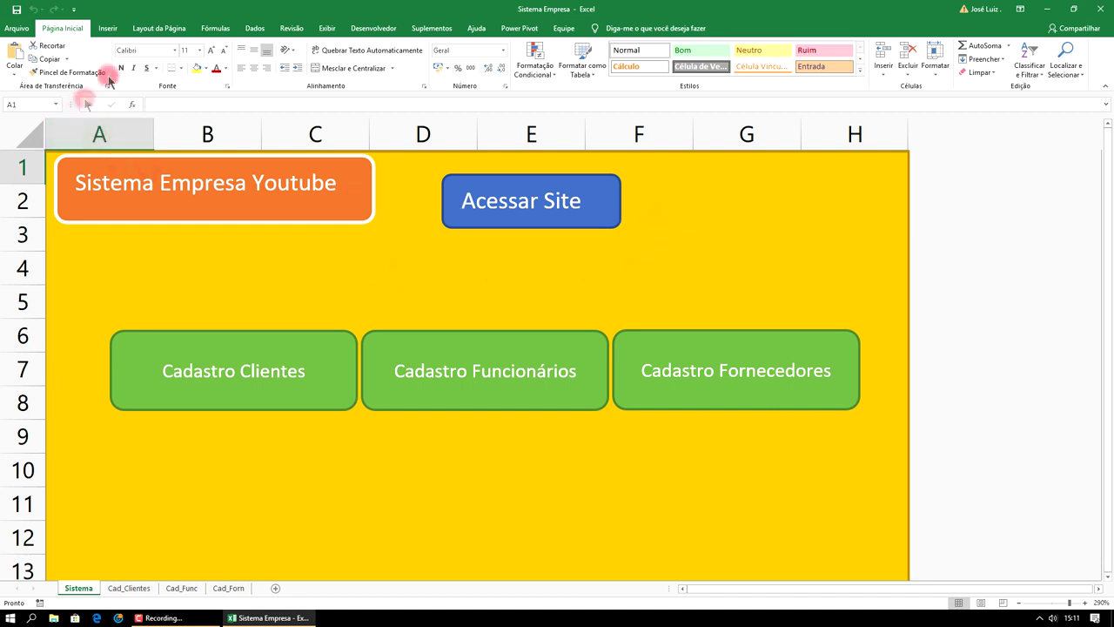
- Draw a rounded-rectangle button labelled Sistema 2 to the right of Acessar Site
{"action": "left_click", "coordinate": [108, 28]}
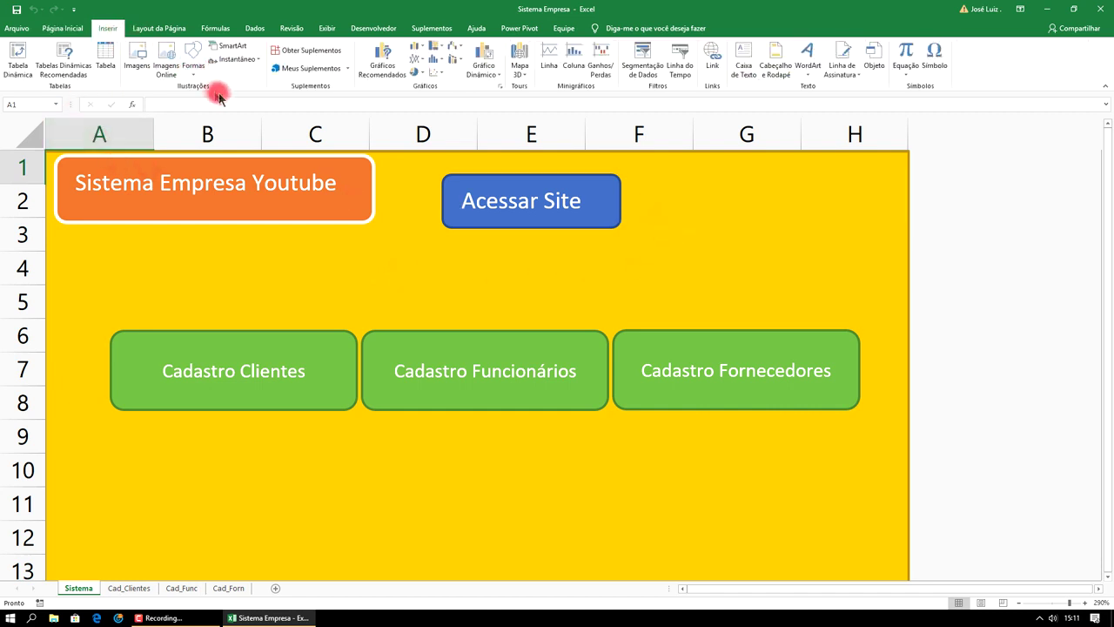
{"action": "left_click", "coordinate": [193, 72]}
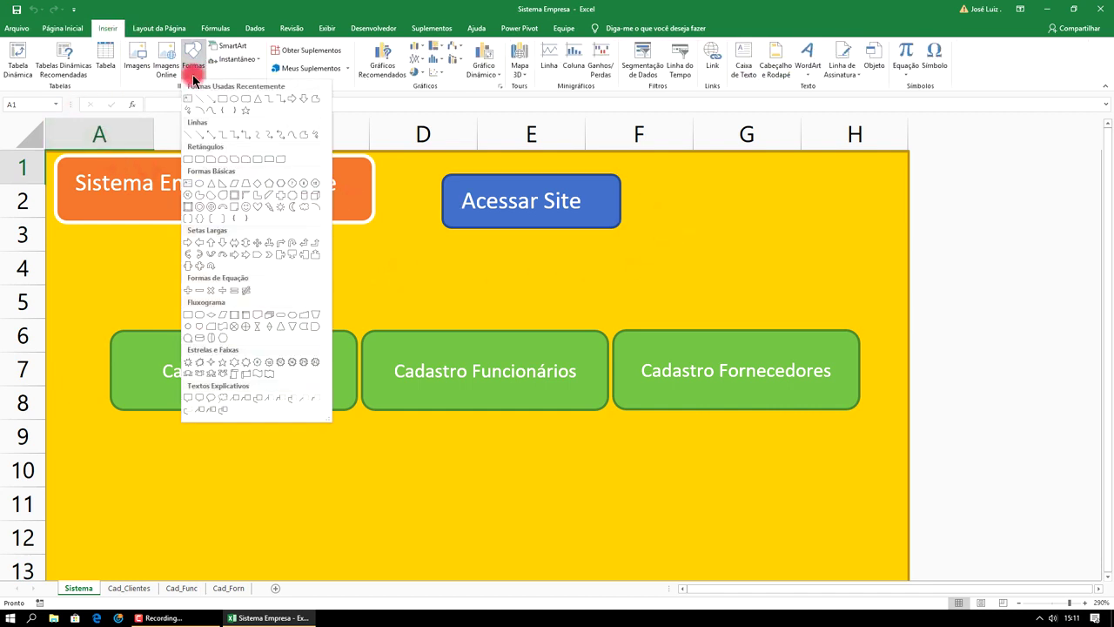
{"action": "left_click", "coordinate": [248, 102]}
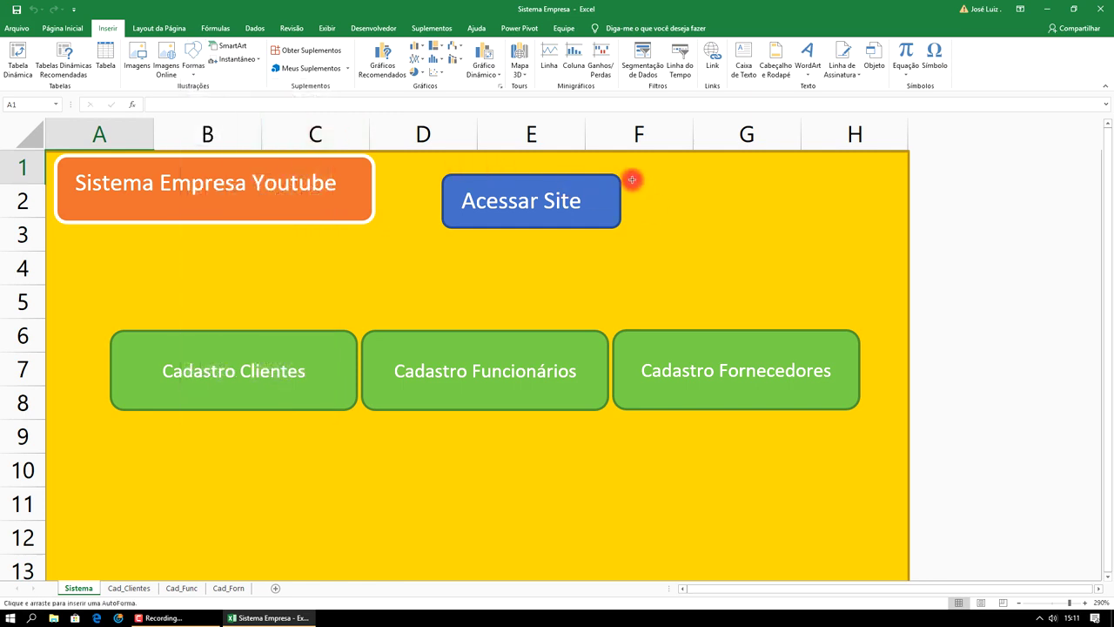
{"action": "mouse_move", "coordinate": [629, 175]}
{"action": "left_mouse_down"}
{"action": "mouse_move", "coordinate": [720, 232]}
{"action": "mouse_move", "coordinate": [828, 237]}
{"action": "left_mouse_up"}
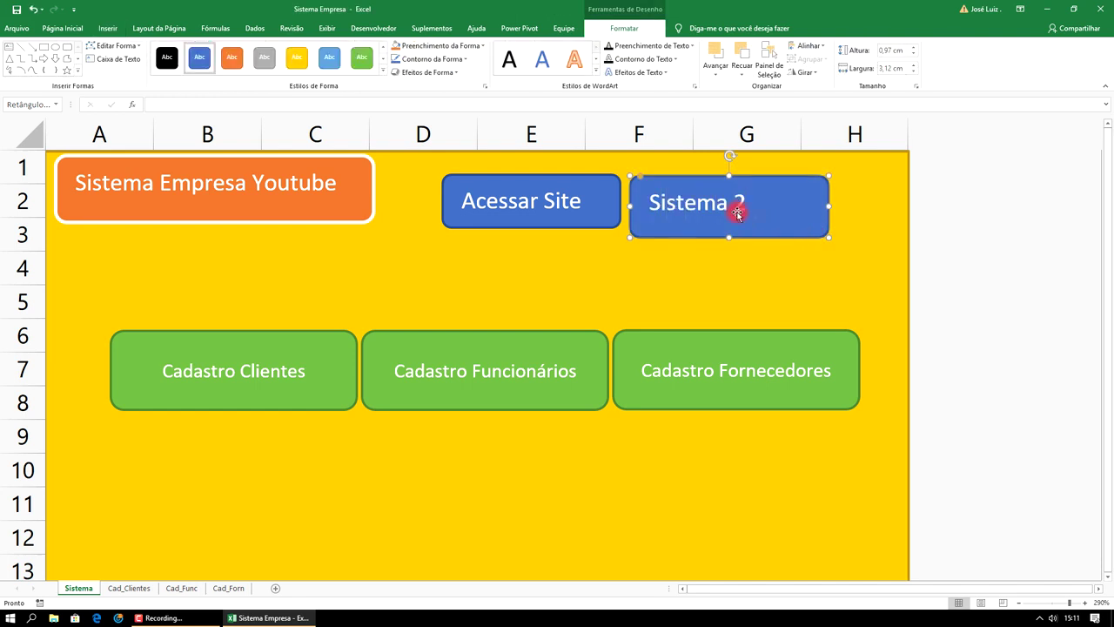
{"action": "left_click", "coordinate": [775, 226]}
- Hyperlink the Sistema 2 button to Sistema Empresa 2.xlsx from the recent files list
{"action": "right_click", "coordinate": [774, 226]}
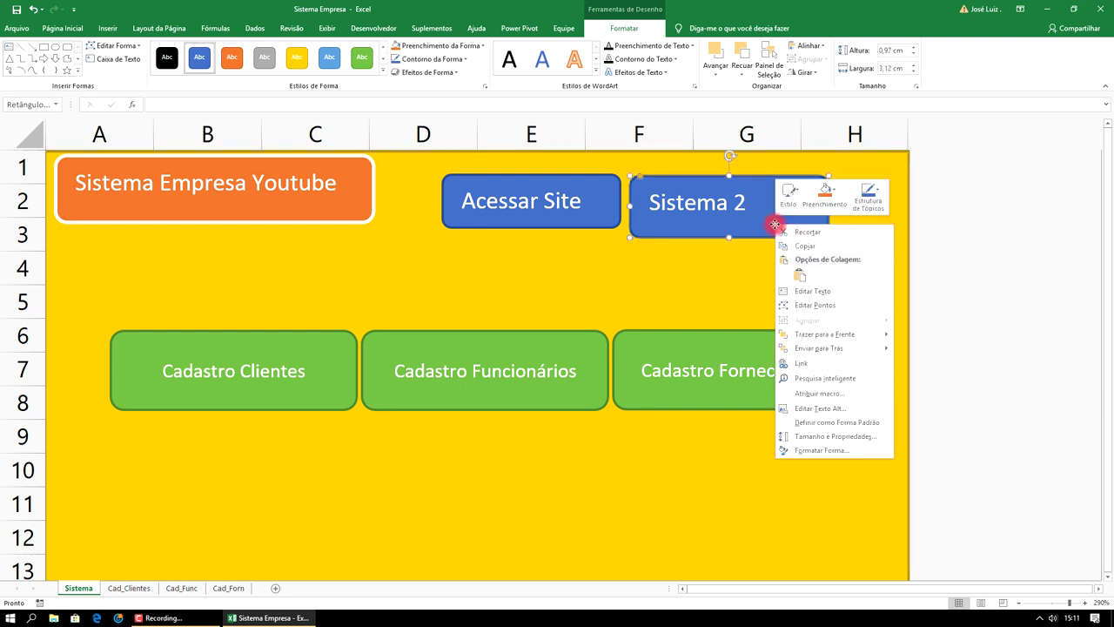
{"action": "left_click", "coordinate": [806, 364]}
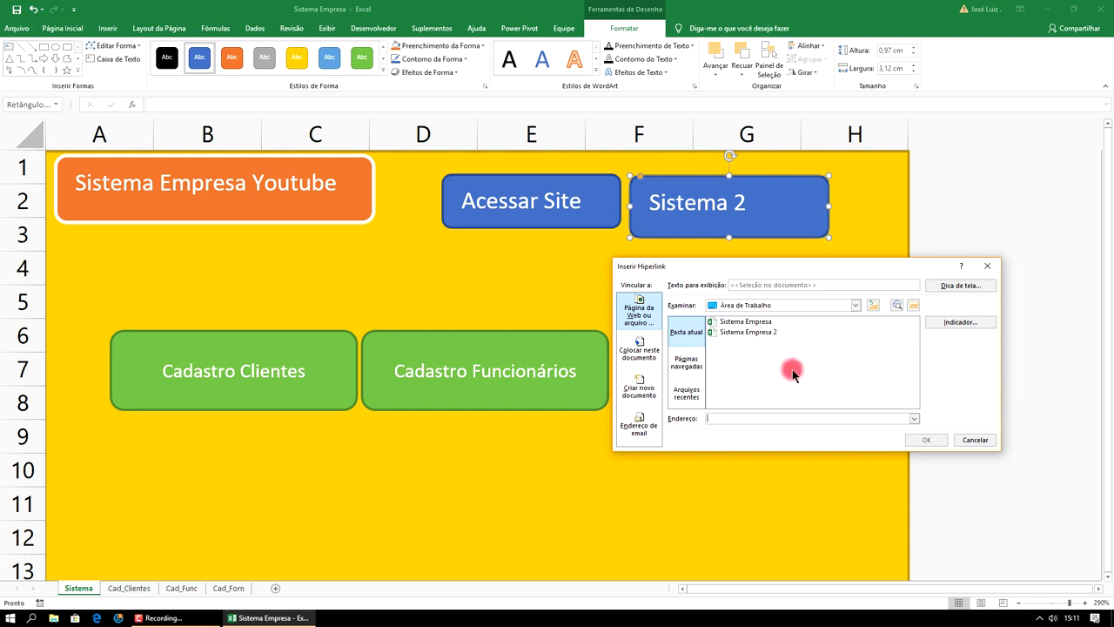
{"action": "left_click", "coordinate": [694, 397]}
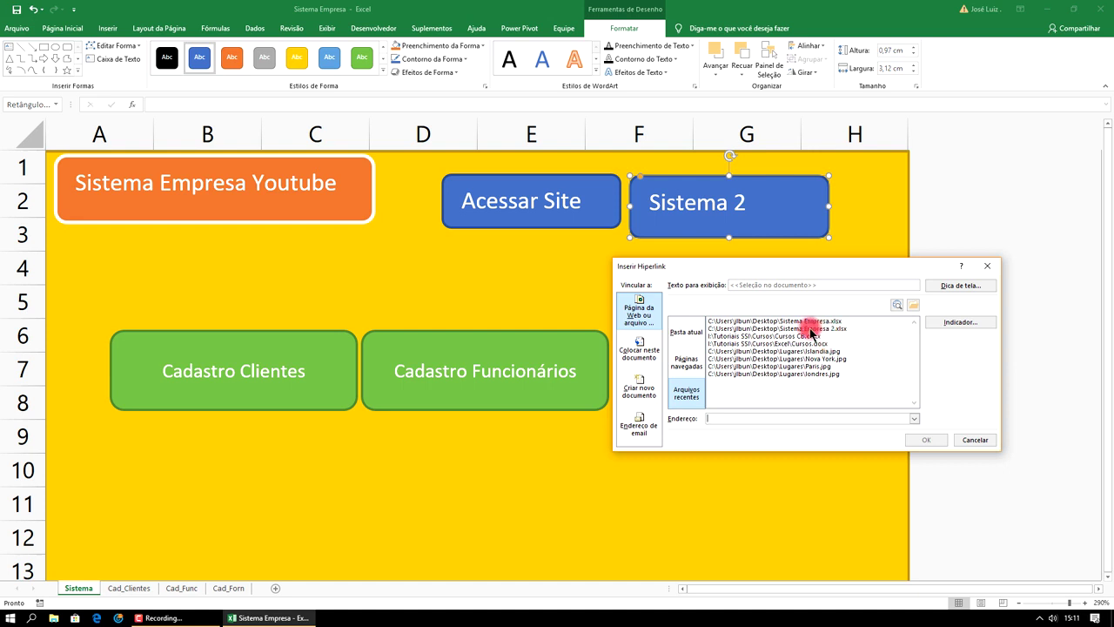
{"action": "left_click", "coordinate": [811, 328]}
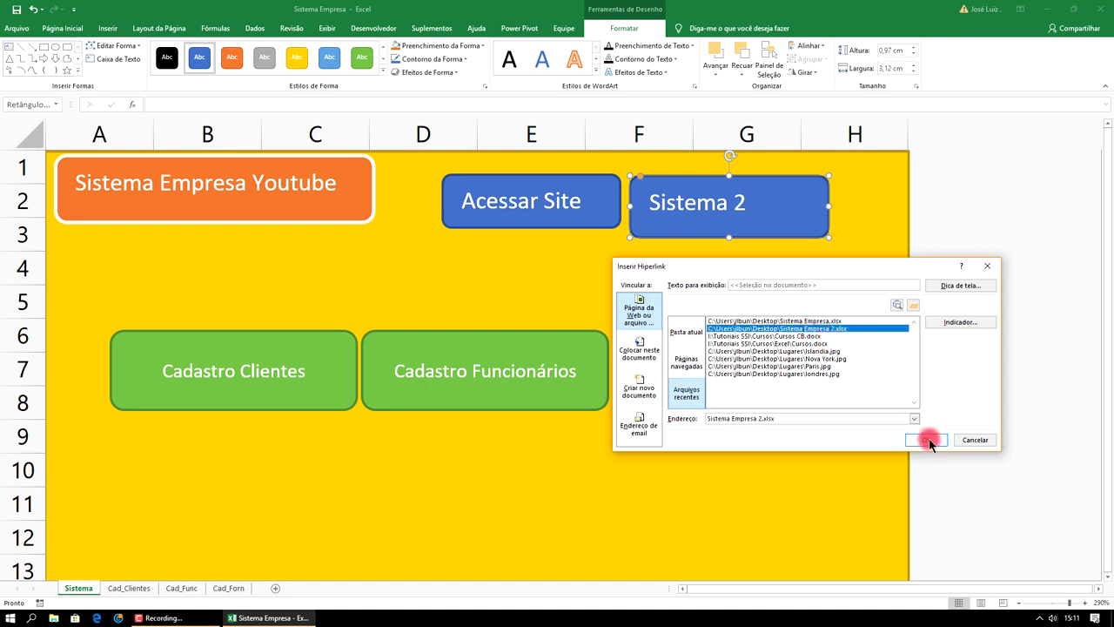
{"action": "left_click", "coordinate": [928, 441]}
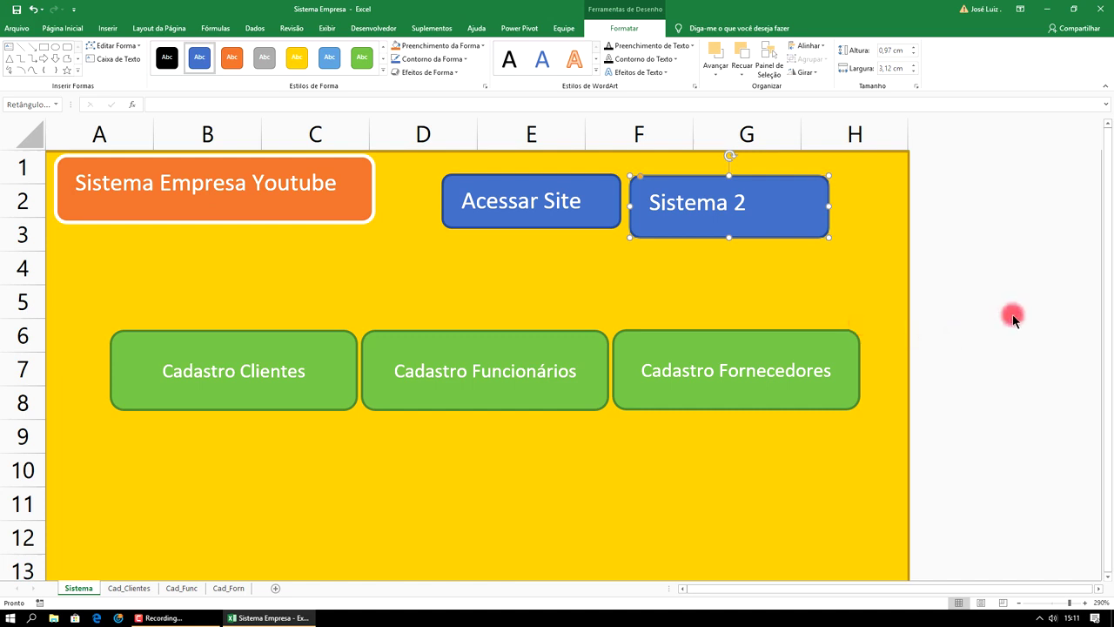
{"action": "left_click", "coordinate": [662, 295]}
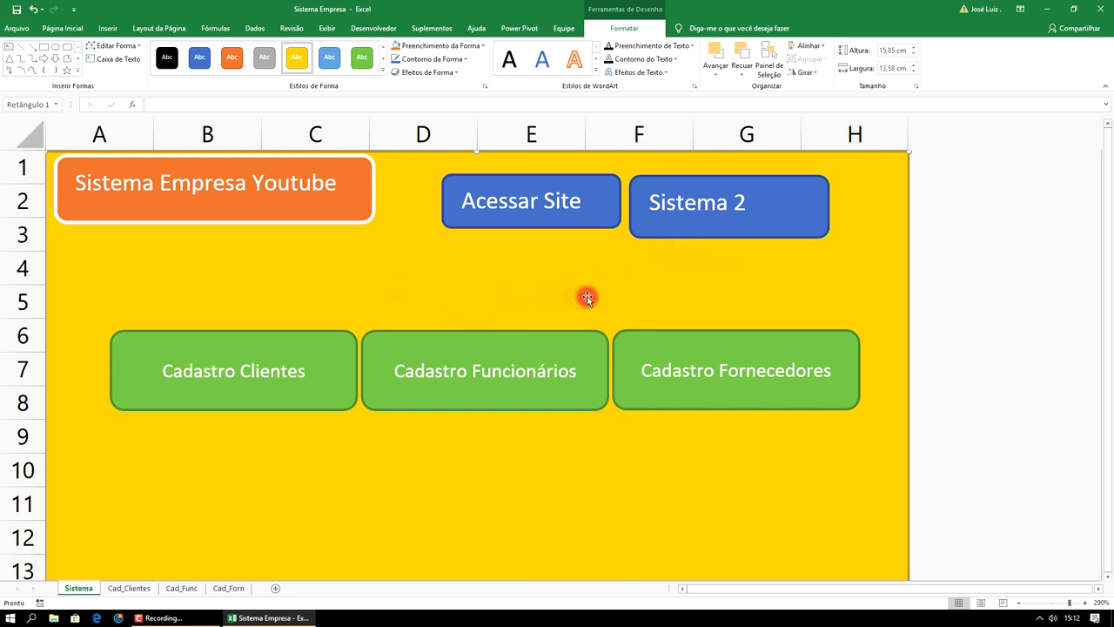
- Follow the Sistema 2 hyperlink to open Sistema Empresa 2.xlsx
{"action": "left_click", "coordinate": [775, 218]}
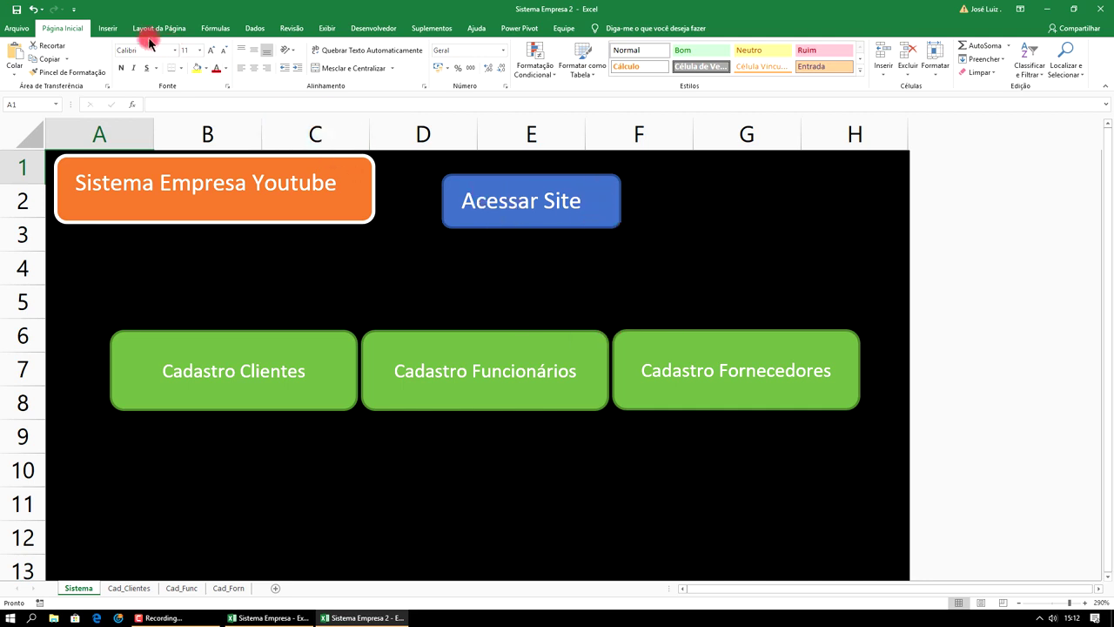
- Draw a rectangle right of Acessar Site and label it Sistema Principal
{"action": "left_click", "coordinate": [107, 28]}
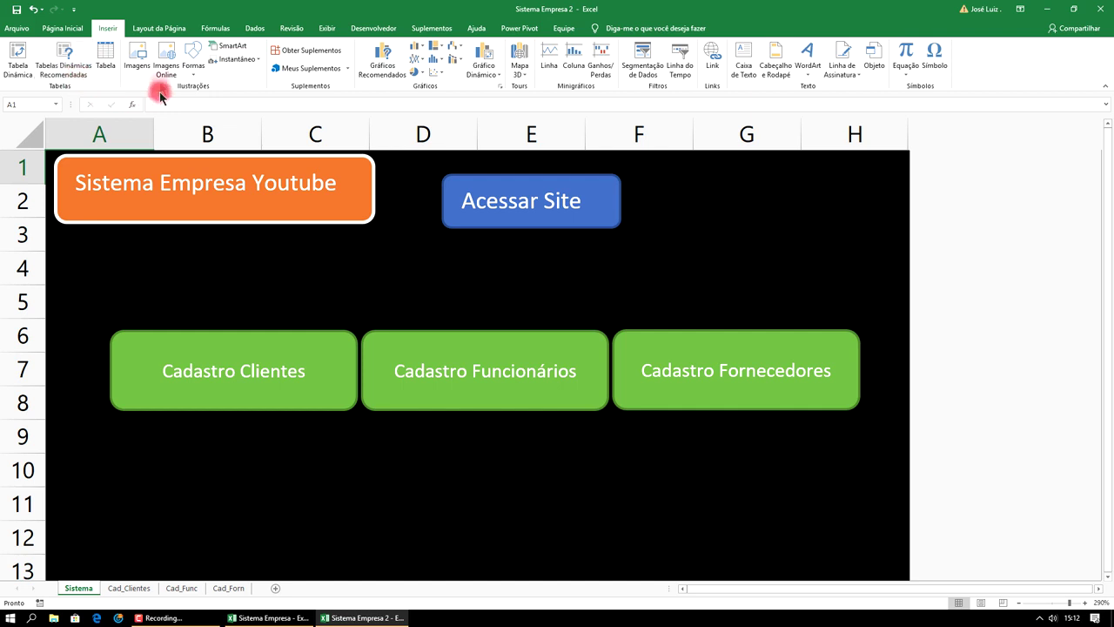
{"action": "left_click", "coordinate": [194, 63]}
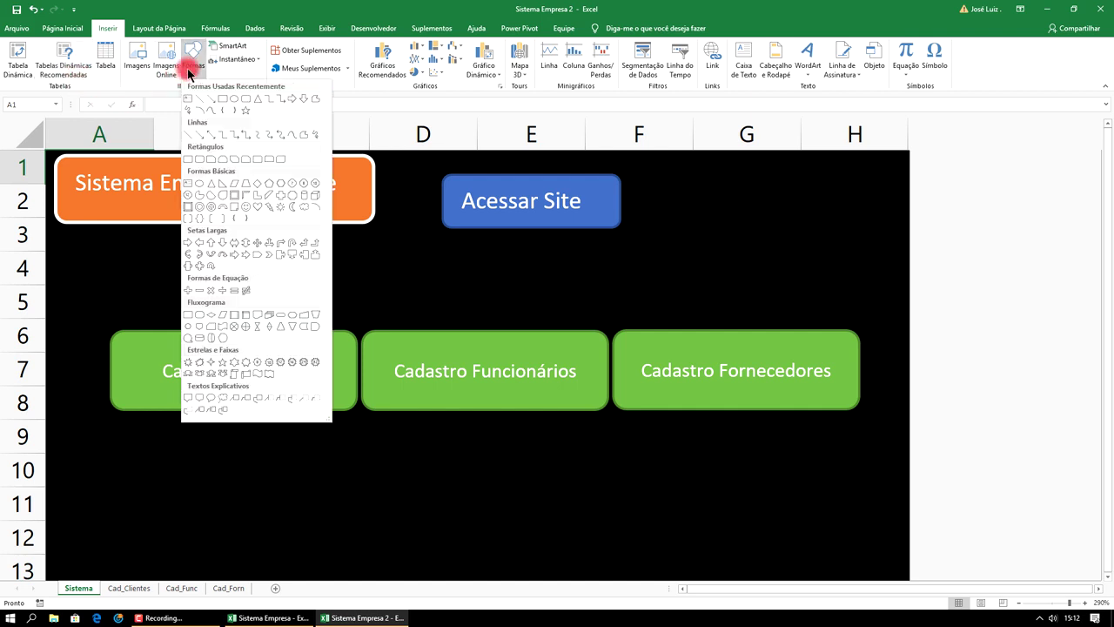
{"action": "left_click", "coordinate": [228, 98]}
{"action": "left_click_drag", "start_coordinate": [644, 179], "coordinate": [790, 235]}
{"action": "type", "text": "Sistema Pr"}
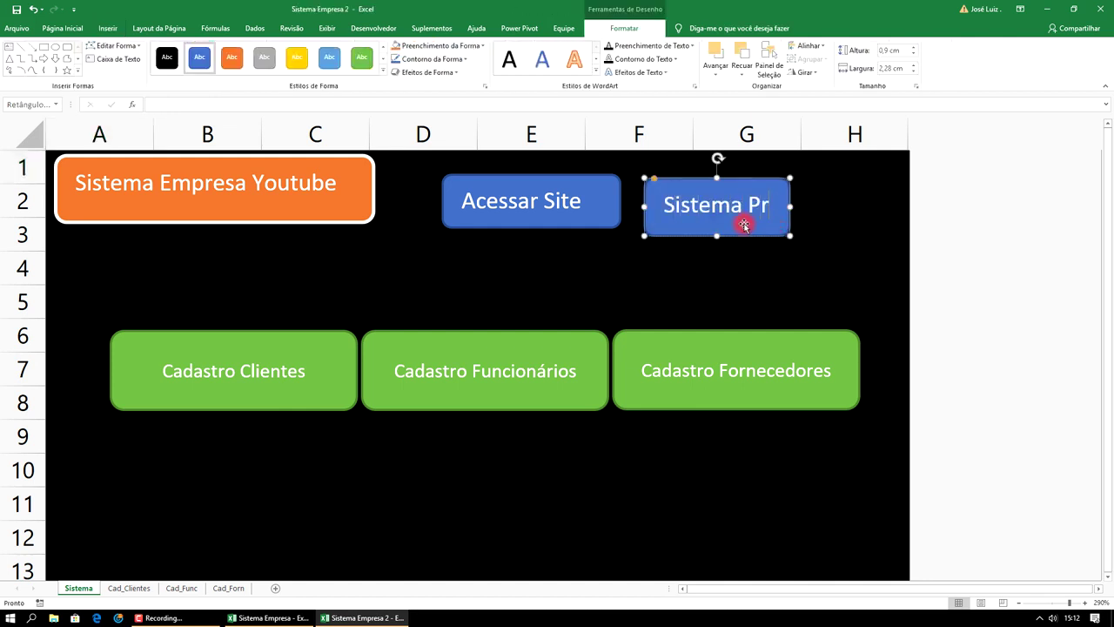
{"action": "type", "text": "incipal"}
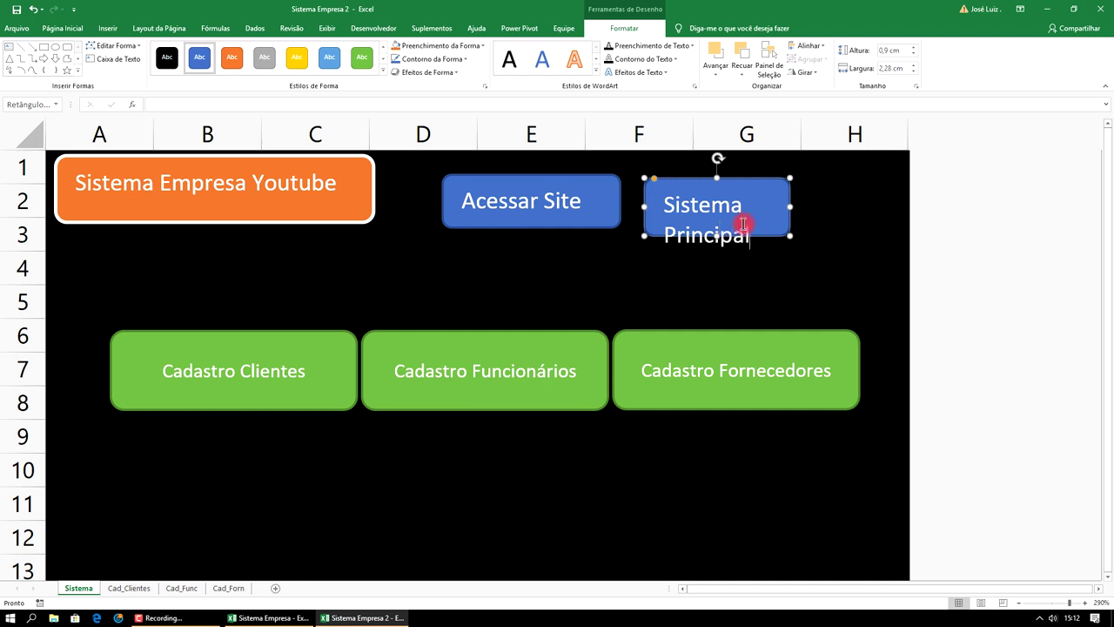
- Resize the Sistema Principal button so its text fits one line at 0,84 cm height
{"action": "left_click_drag", "start_coordinate": [789, 235], "coordinate": [841, 260]}
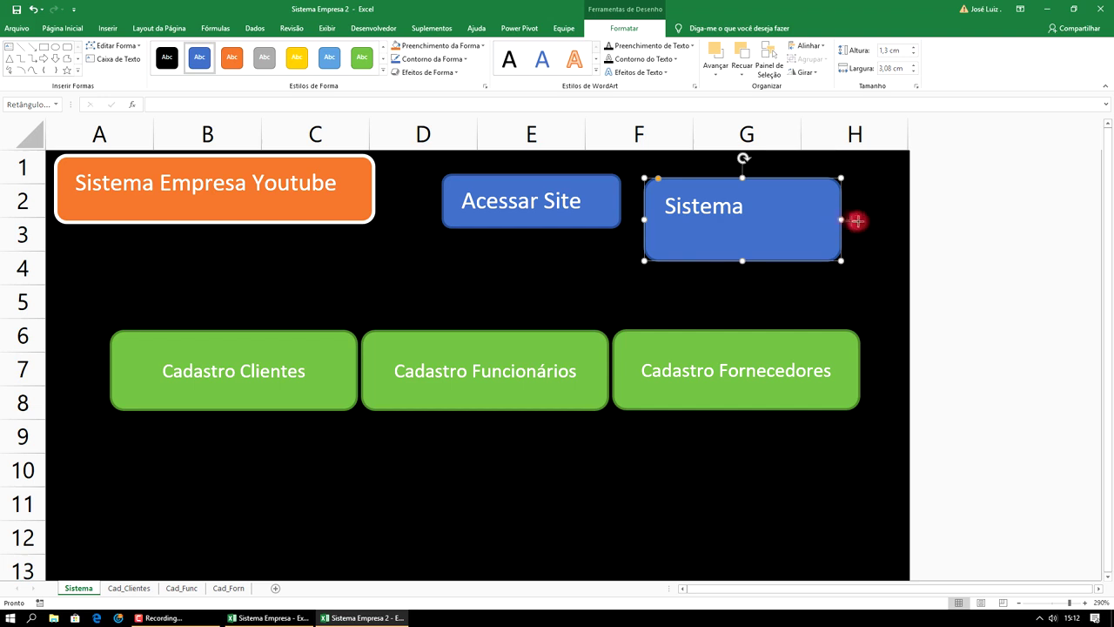
{"action": "left_click_drag", "start_coordinate": [841, 220], "coordinate": [861, 220]}
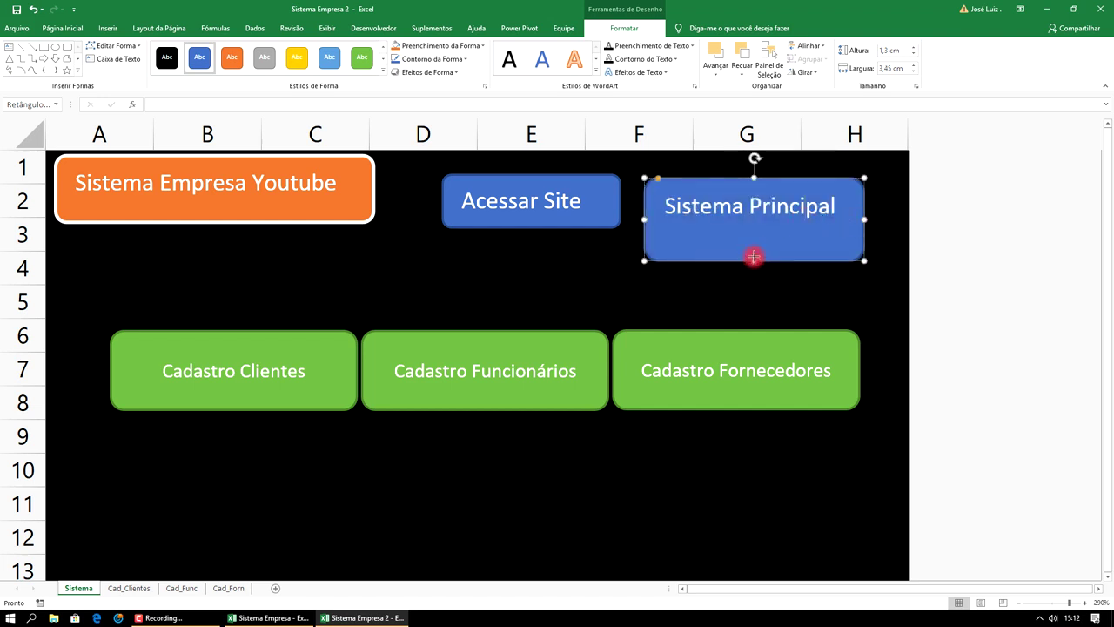
{"action": "left_click_drag", "start_coordinate": [753, 260], "coordinate": [755, 231]}
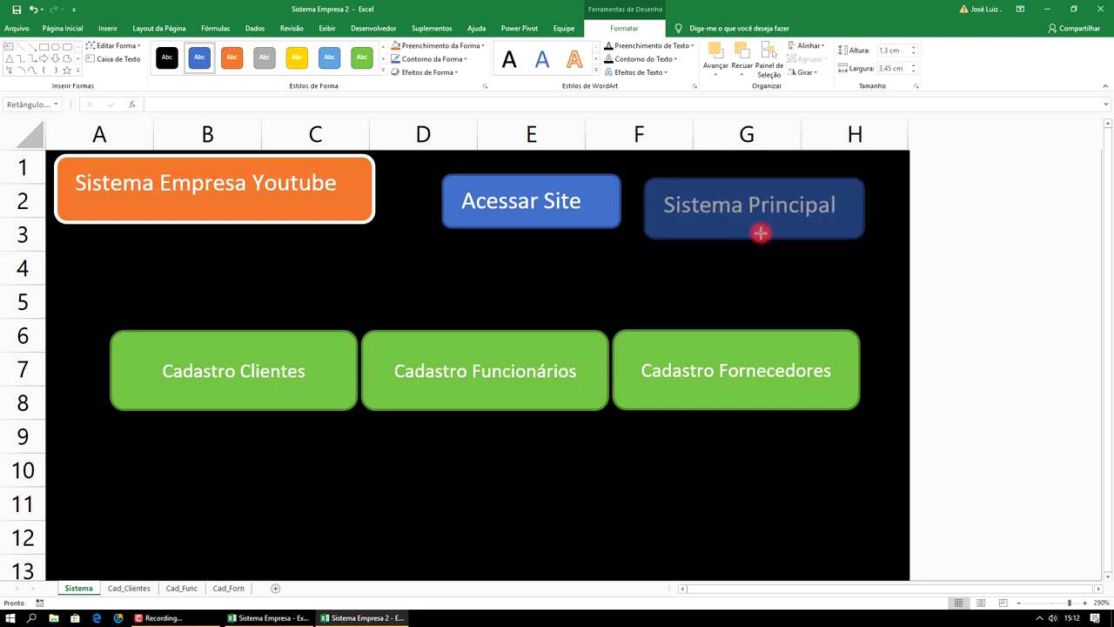
{"action": "right_click", "coordinate": [829, 230]}
- Hyperlink the Sistema Principal button to the recent file Sistema Empresa.xlsx on the desktop
{"action": "left_click", "coordinate": [853, 360]}
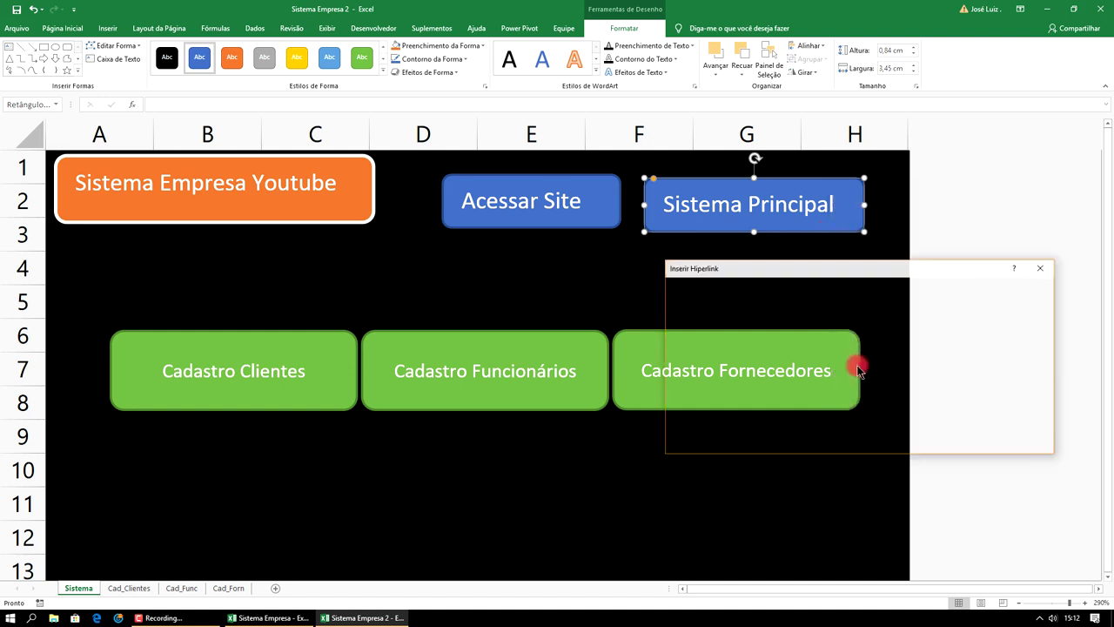
{"action": "left_click", "coordinate": [742, 396]}
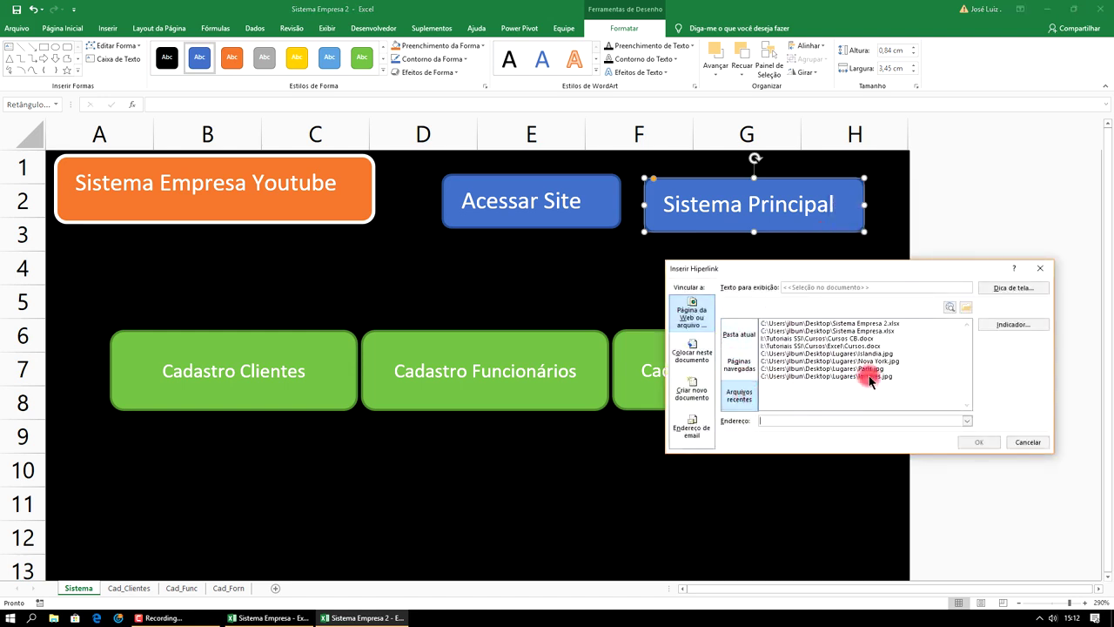
{"action": "left_click", "coordinate": [885, 330]}
{"action": "left_click", "coordinate": [975, 442]}
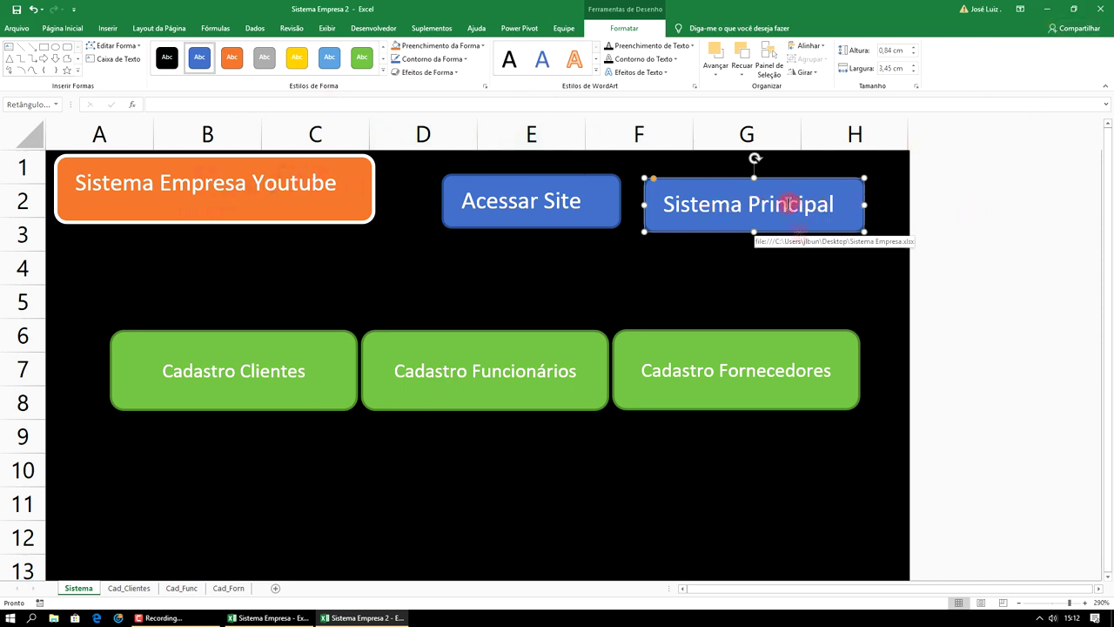
{"action": "left_click", "coordinate": [786, 284]}
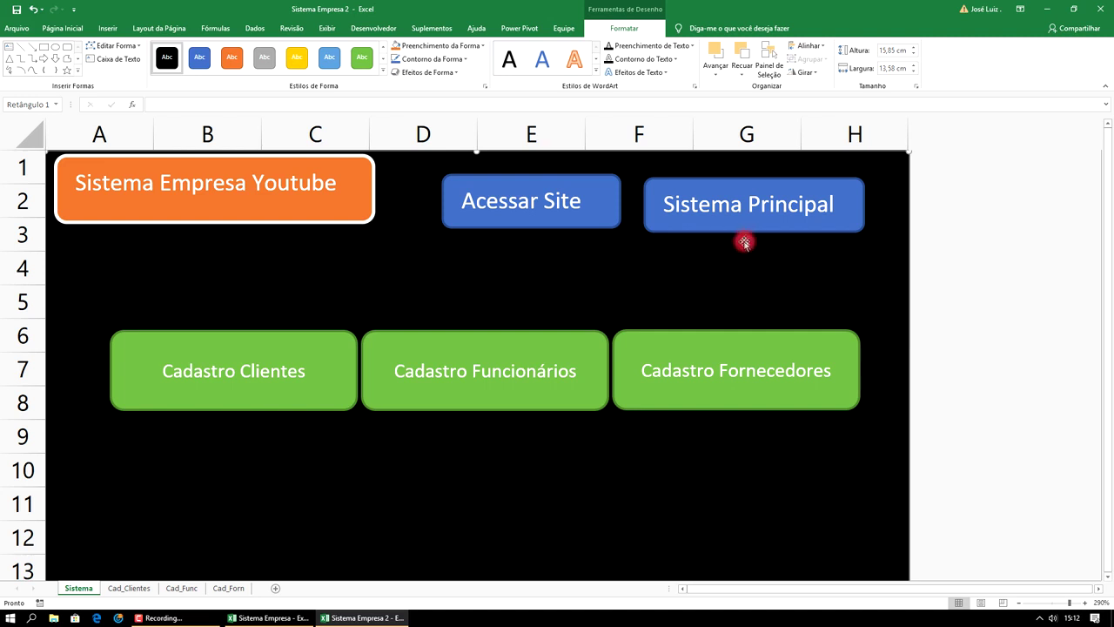
{"action": "key", "text": "alt+Tab"}
{"action": "key", "text": "alt+Tab"}
{"action": "key", "text": "alt+Tab"}
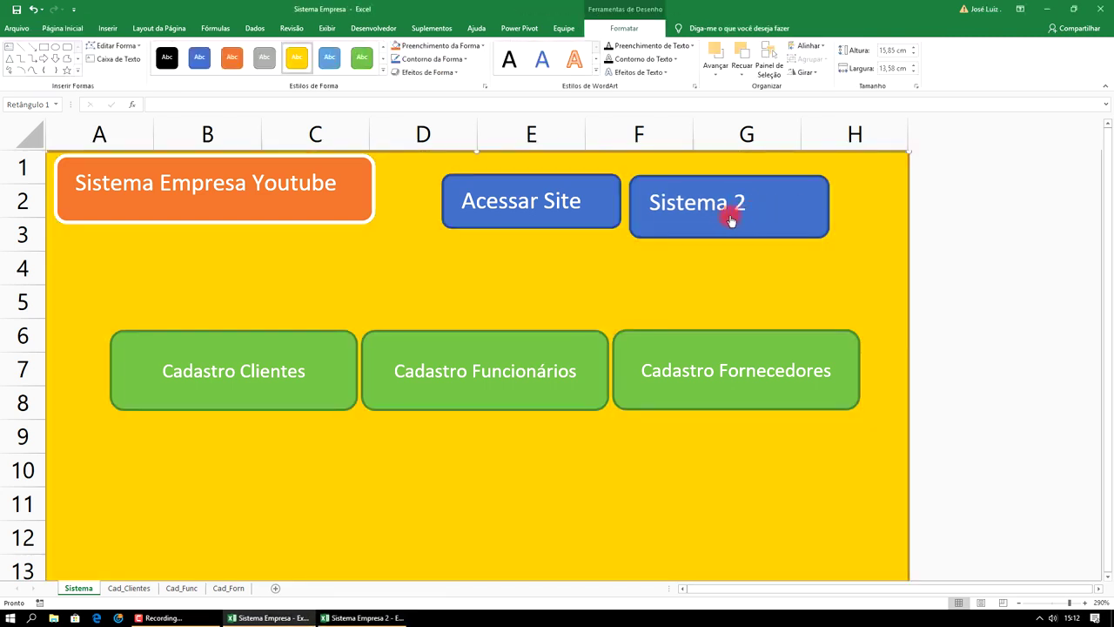
{"action": "key", "text": "alt+Tab"}
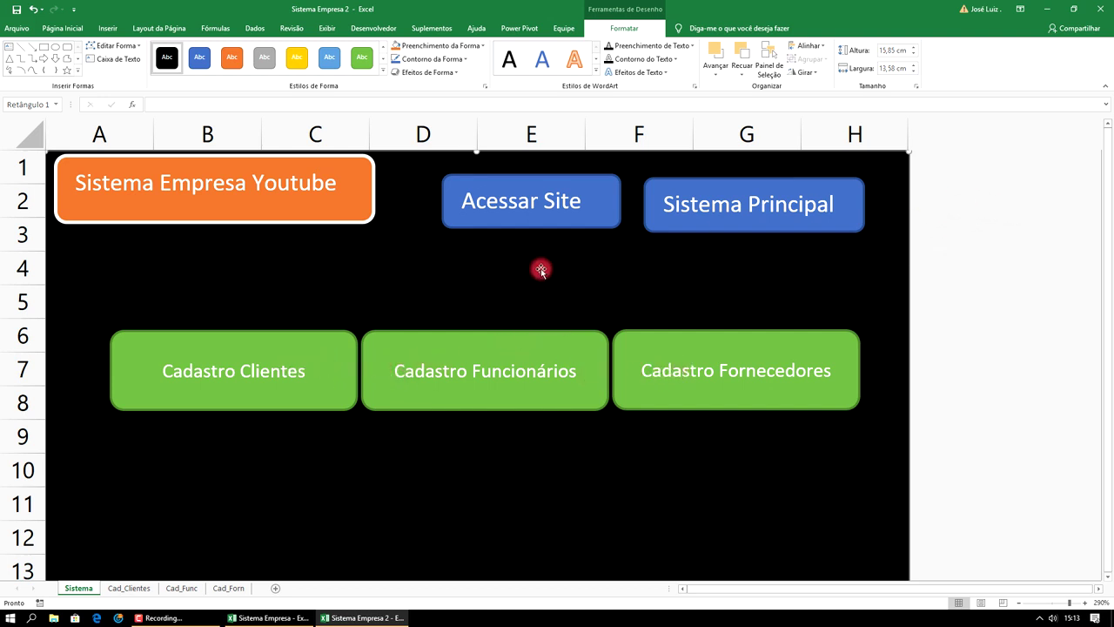
{"action": "left_click", "coordinate": [107, 28]}
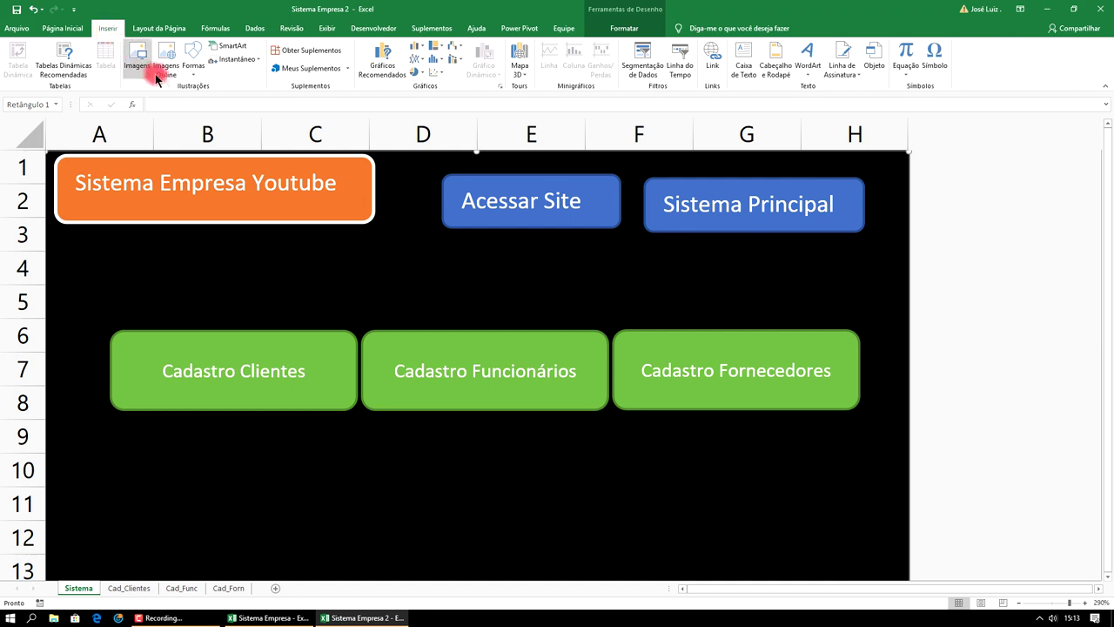
{"action": "left_click", "coordinate": [193, 76]}
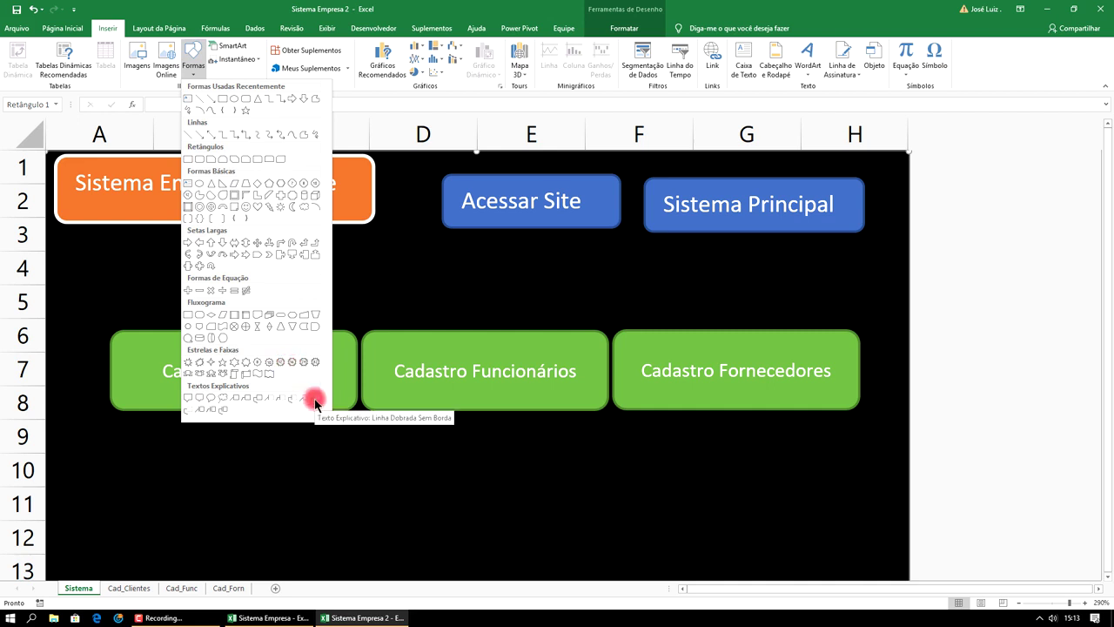
{"action": "left_click", "coordinate": [438, 454]}
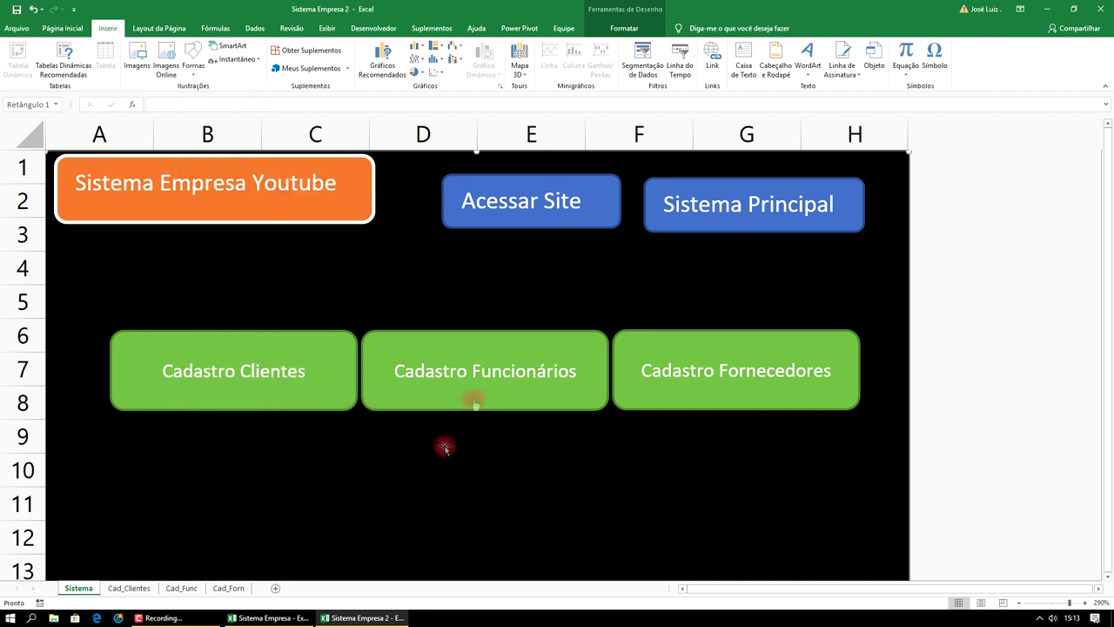